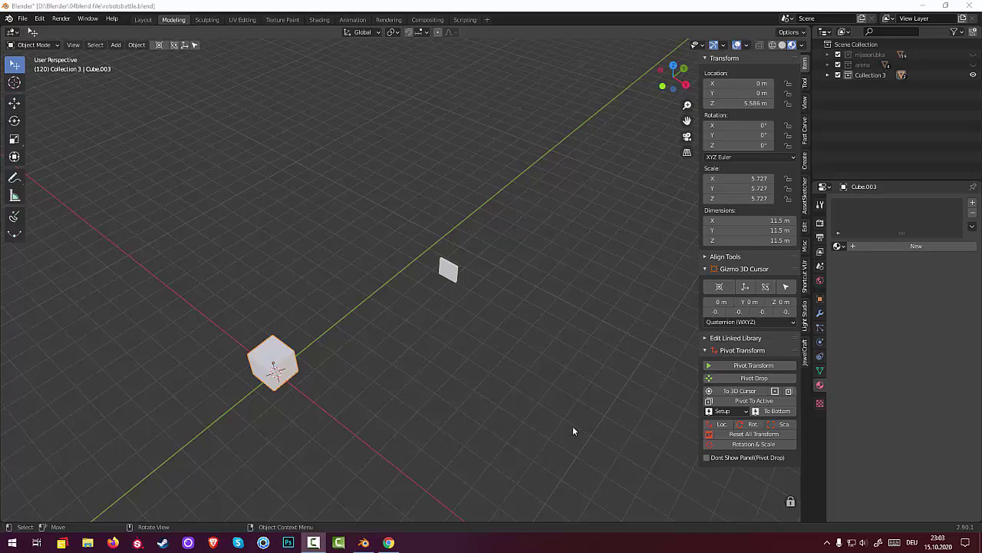
Select the large cube Cube.003 and scale it down uniformly.
{"action": "mouse_move", "coordinate": [332, 388]}
{"action": "middle_mouse_down"}
{"action": "mouse_move", "coordinate": [307, 384]}
{"action": "mouse_move", "coordinate": [371, 345]}
{"action": "mouse_move", "coordinate": [371, 332]}
{"action": "mouse_move", "coordinate": [325, 340]}
{"action": "mouse_move", "coordinate": [305, 361]}
{"action": "mouse_move", "coordinate": [345, 354]}
{"action": "mouse_move", "coordinate": [309, 410]}
{"action": "mouse_move", "coordinate": [279, 400]}
{"action": "mouse_move", "coordinate": [319, 379]}
{"action": "middle_mouse_up"}
{"action": "left_click", "coordinate": [473, 299]}
{"action": "left_click", "coordinate": [247, 401]}
{"action": "key", "text": "s"}
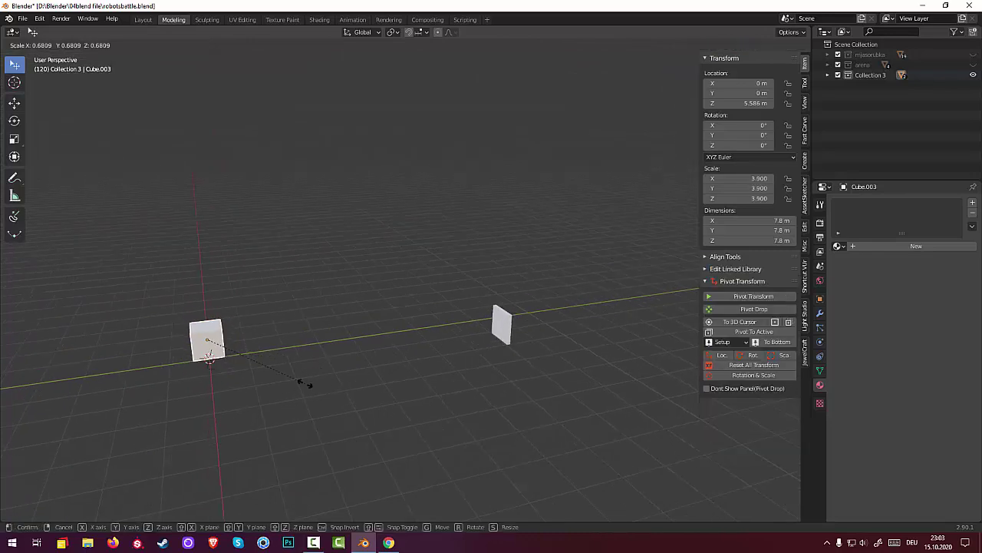
{"action": "left_click", "coordinate": [322, 369]}
{"action": "mouse_move", "coordinate": [323, 369]}
{"action": "middle_mouse_down"}
{"action": "mouse_move", "coordinate": [380, 324]}
{"action": "mouse_move", "coordinate": [390, 341]}
{"action": "mouse_move", "coordinate": [382, 360]}
{"action": "mouse_move", "coordinate": [419, 361]}
{"action": "mouse_move", "coordinate": [363, 407]}
{"action": "mouse_move", "coordinate": [320, 407]}
{"action": "mouse_move", "coordinate": [307, 342]}
{"action": "middle_mouse_up"}
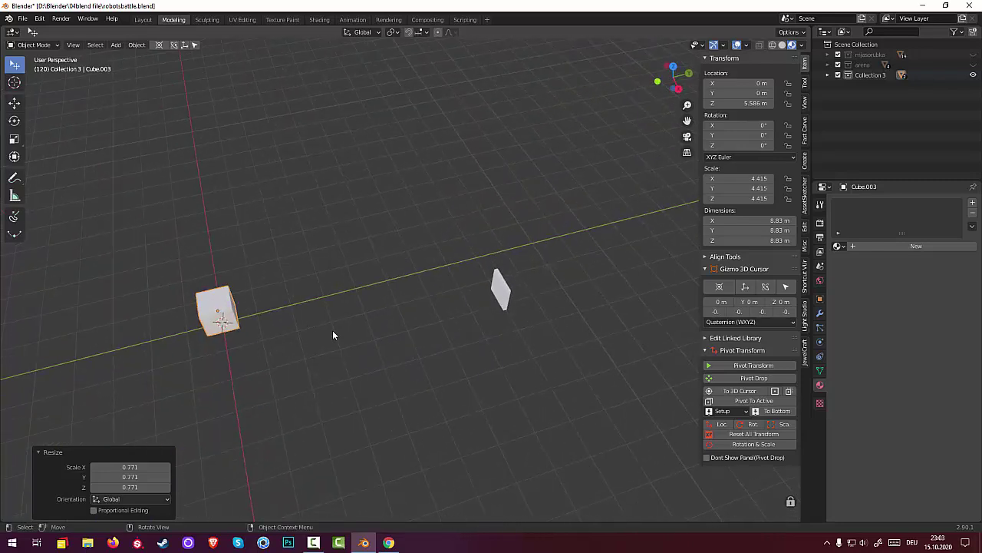
Flatten the cube along the Y axis into a thin panel.
{"action": "key", "text": "s"}
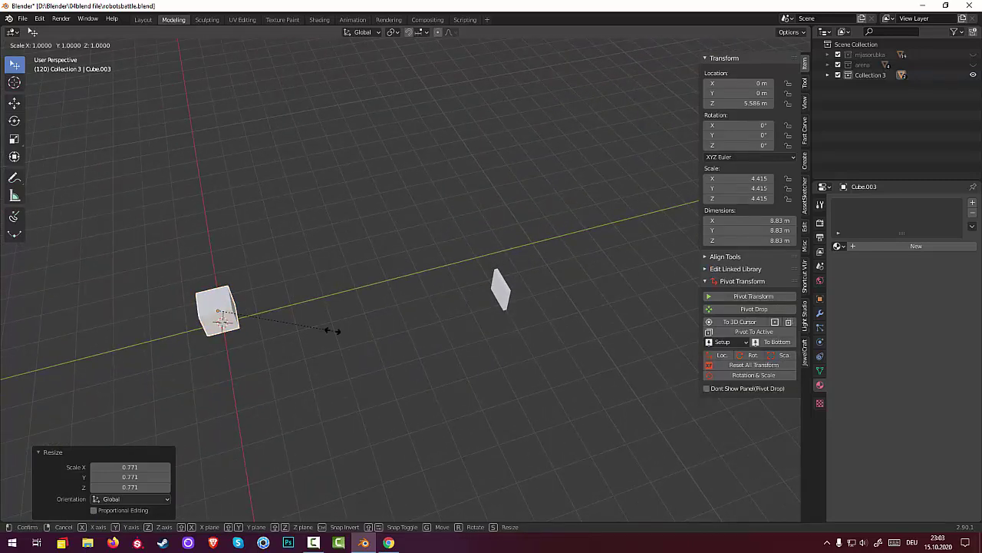
{"action": "key", "text": "y"}
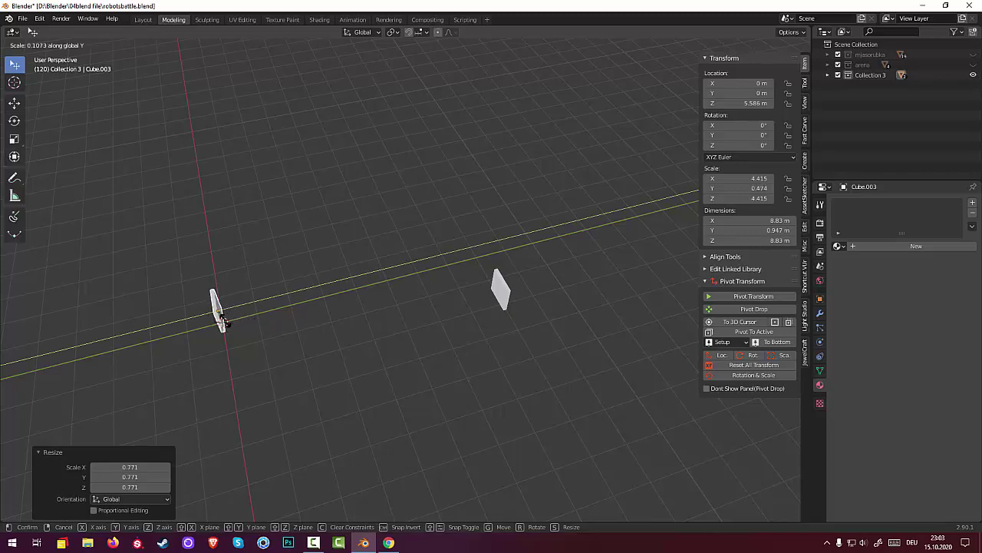
{"action": "left_click", "coordinate": [223, 321]}
{"action": "mouse_move", "coordinate": [223, 321]}
{"action": "middle_mouse_down"}
{"action": "mouse_move", "coordinate": [282, 313]}
{"action": "mouse_move", "coordinate": [350, 270]}
{"action": "mouse_move", "coordinate": [428, 441]}
{"action": "middle_mouse_up"}
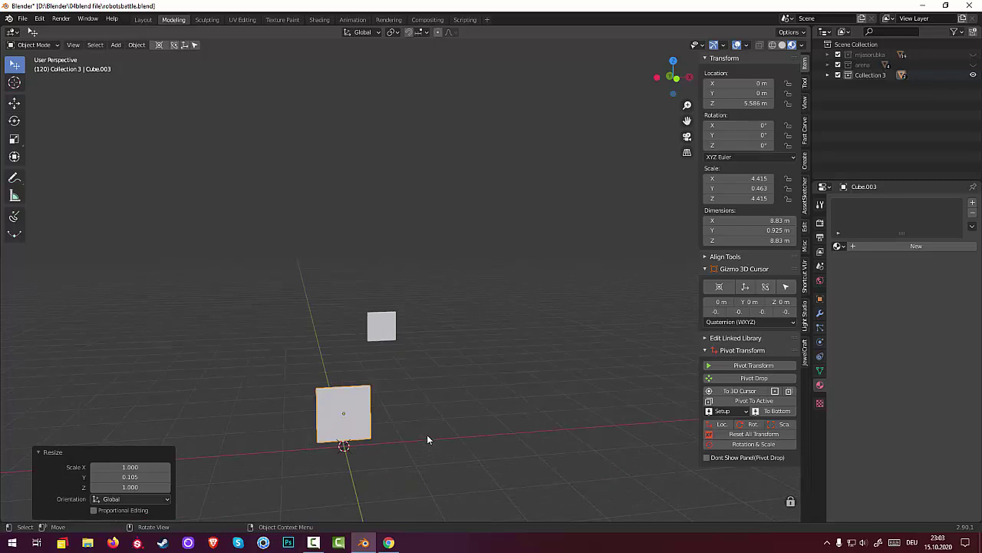
{"action": "left_click", "coordinate": [366, 416]}
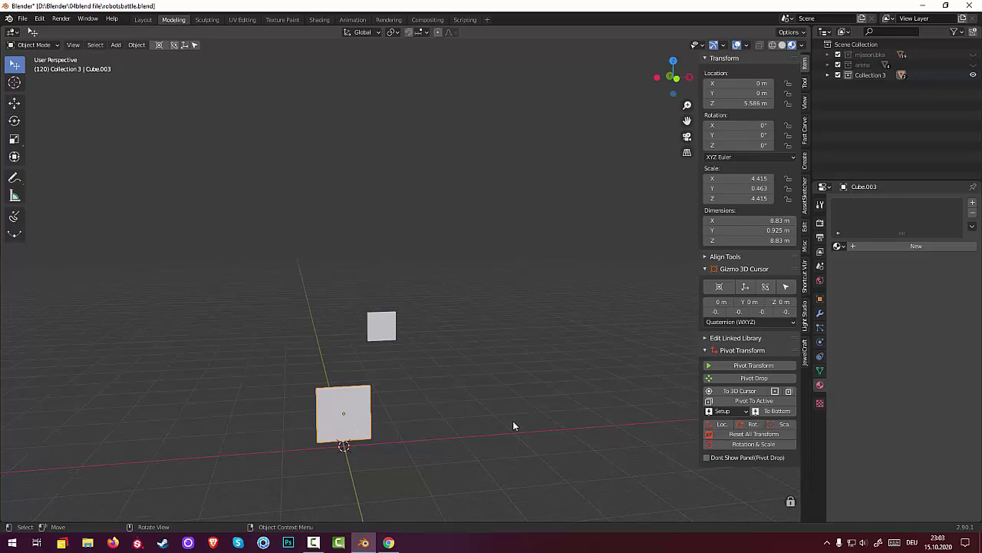
Narrow the panel along X to a scale of 2.850 (5.7 m wide).
{"action": "key", "text": "s"}
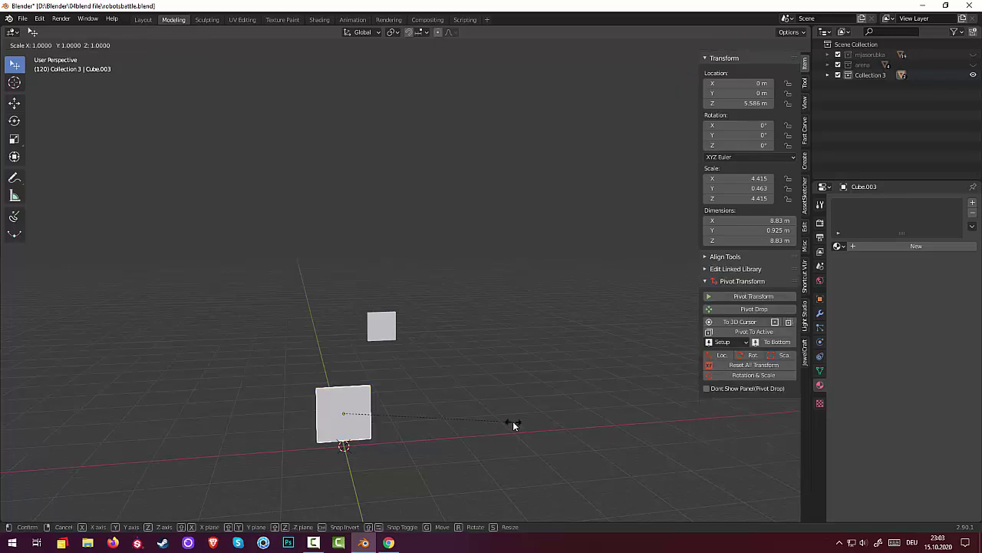
{"action": "key", "text": "x"}
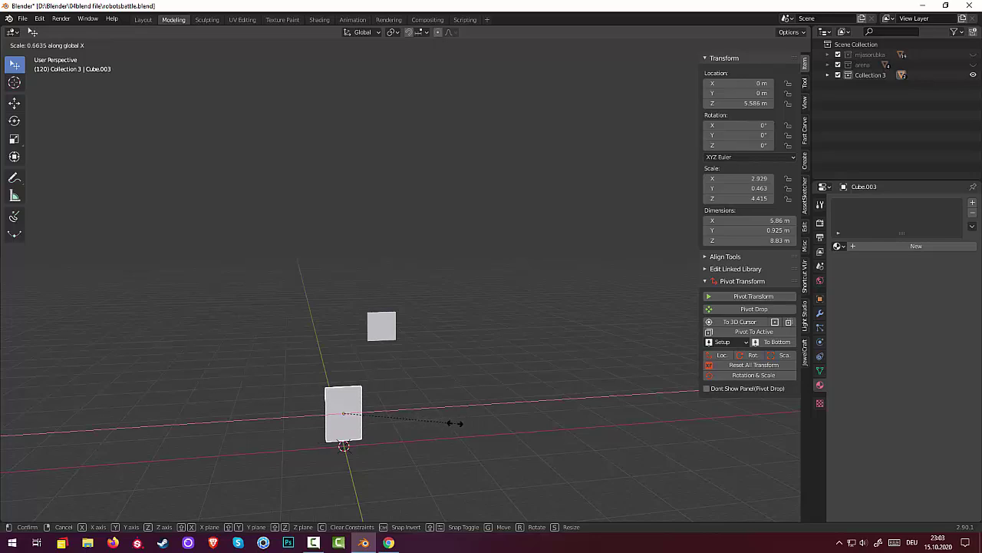
{"action": "left_click", "coordinate": [453, 423]}
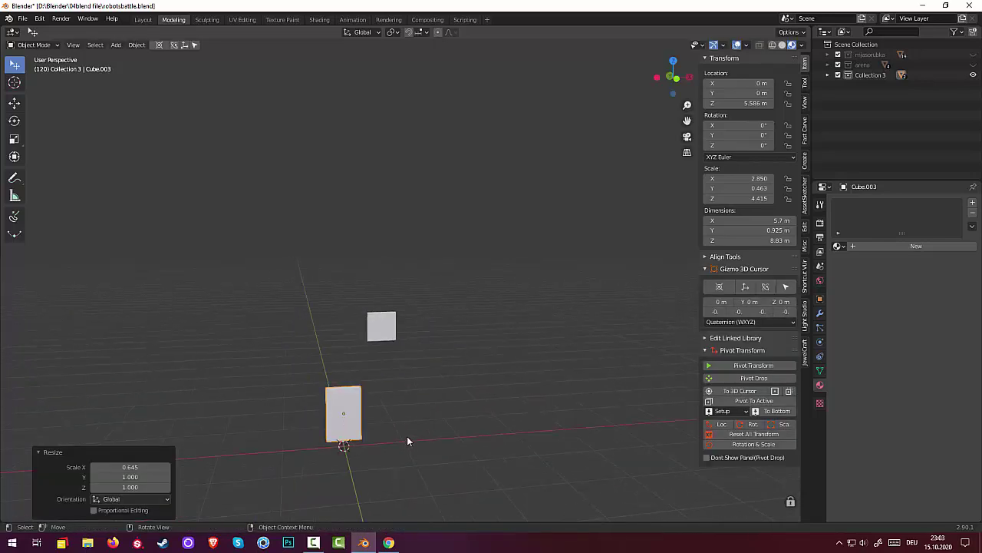
{"action": "mouse_move", "coordinate": [408, 433]}
{"action": "middle_mouse_down"}
{"action": "mouse_move", "coordinate": [411, 422]}
{"action": "mouse_move", "coordinate": [396, 431]}
{"action": "middle_mouse_up"}
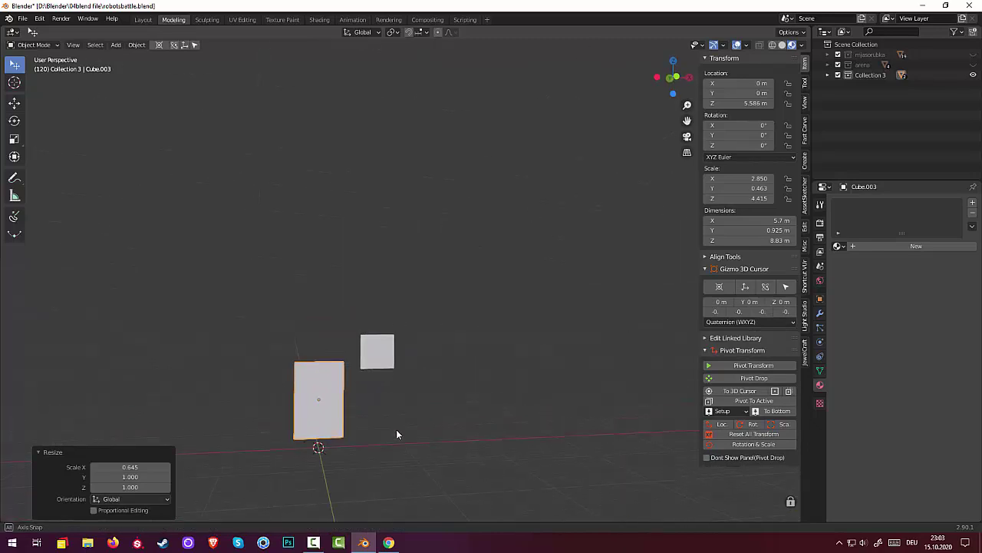
{"action": "left_click", "coordinate": [333, 396]}
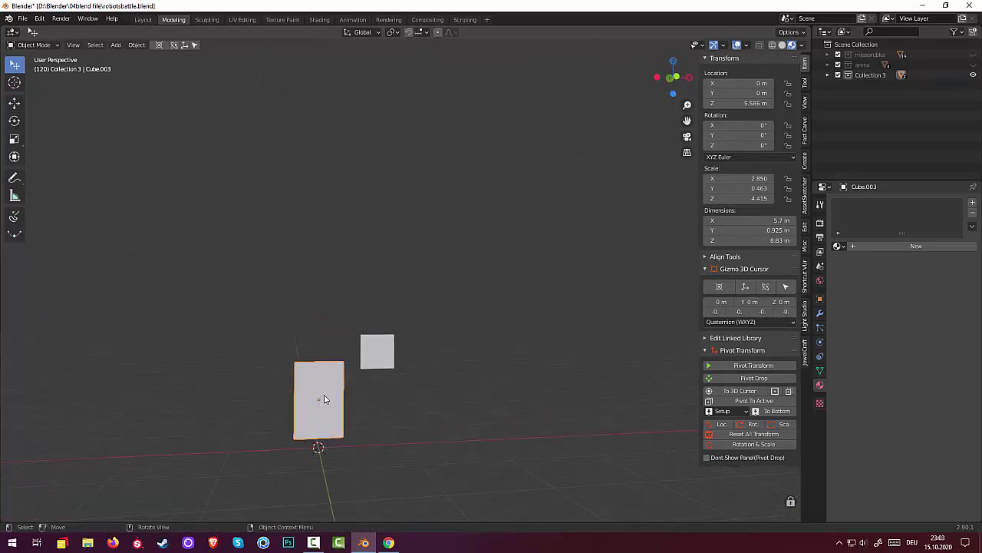
{"action": "key", "text": "ctrl"}
In Edit Mode, add horizontal edge loops slid close to the panel's top and bottom edges.
{"action": "key", "text": "Tab"}
{"action": "left_click", "coordinate": [357, 406]}
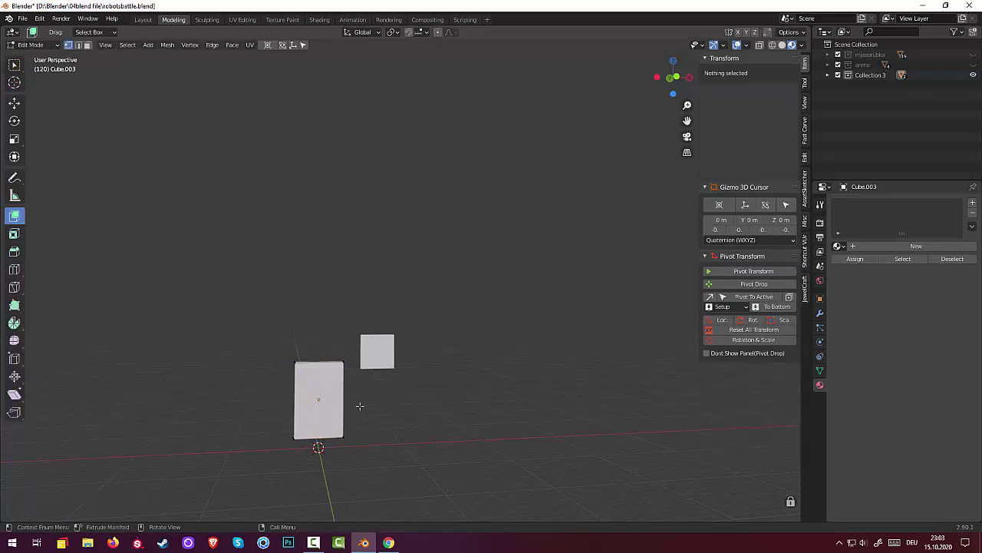
{"action": "key", "text": "ctrl"}
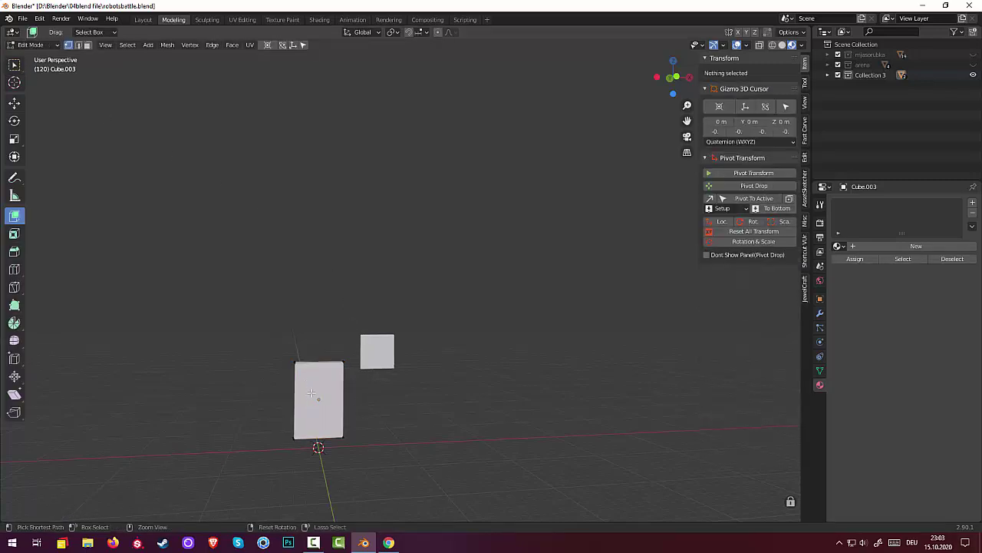
{"action": "key", "text": "ctrl+r"}
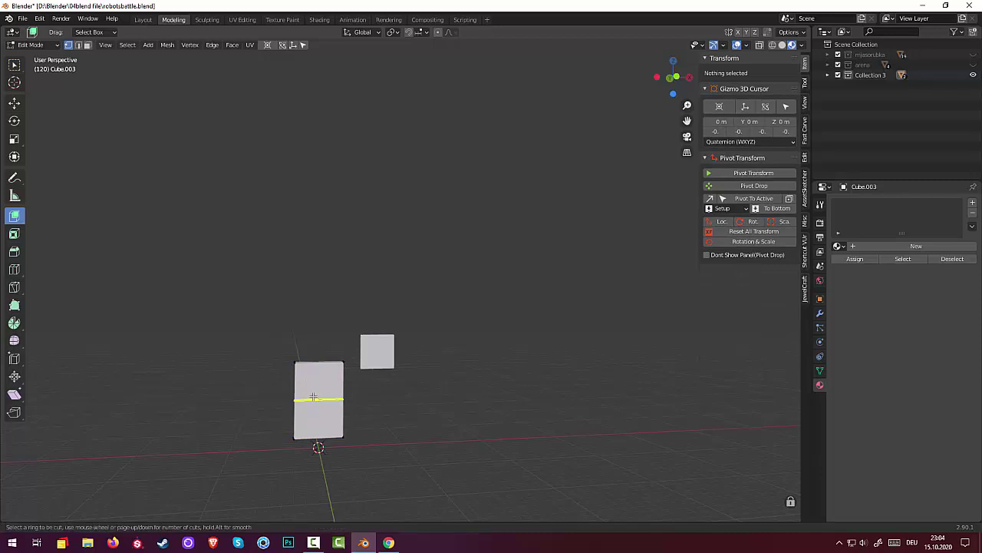
{"action": "left_click", "coordinate": [313, 397]}
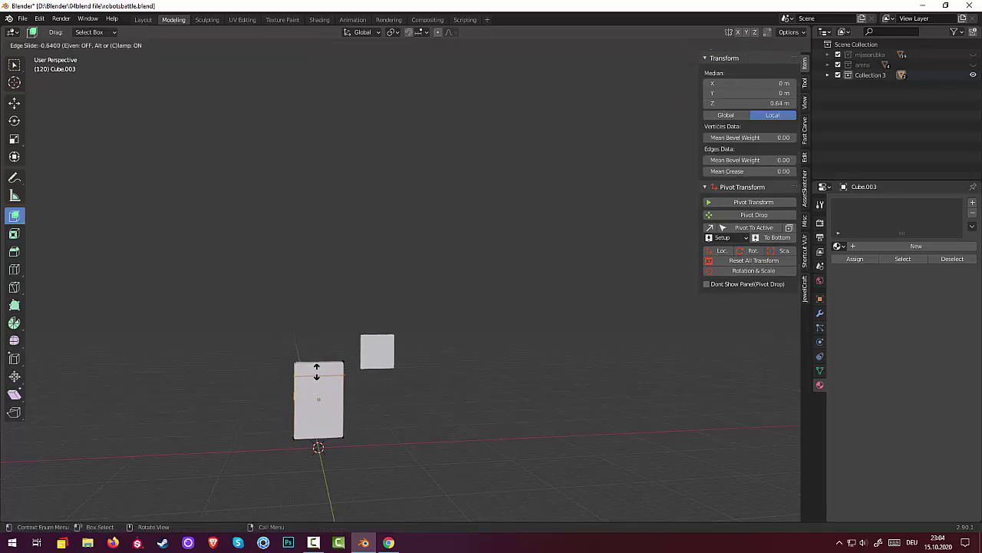
{"action": "left_click", "coordinate": [316, 368]}
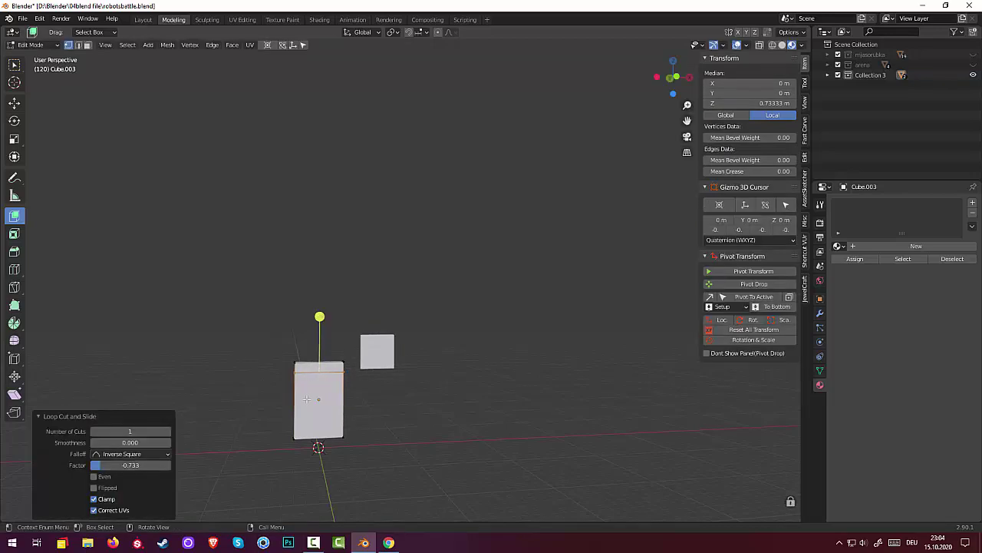
{"action": "left_click", "coordinate": [297, 422]}
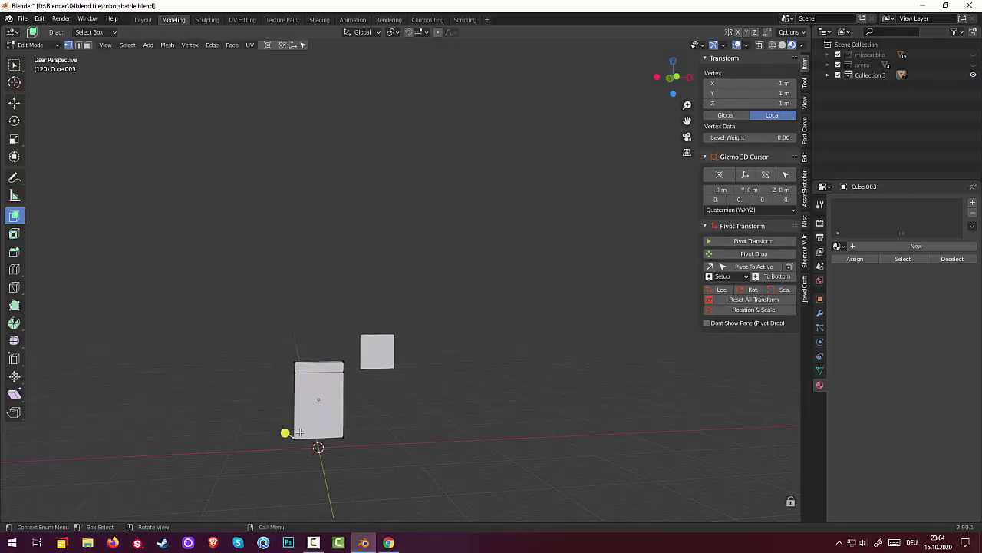
{"action": "key", "text": "ctrl+r"}
{"action": "left_click", "coordinate": [342, 431]}
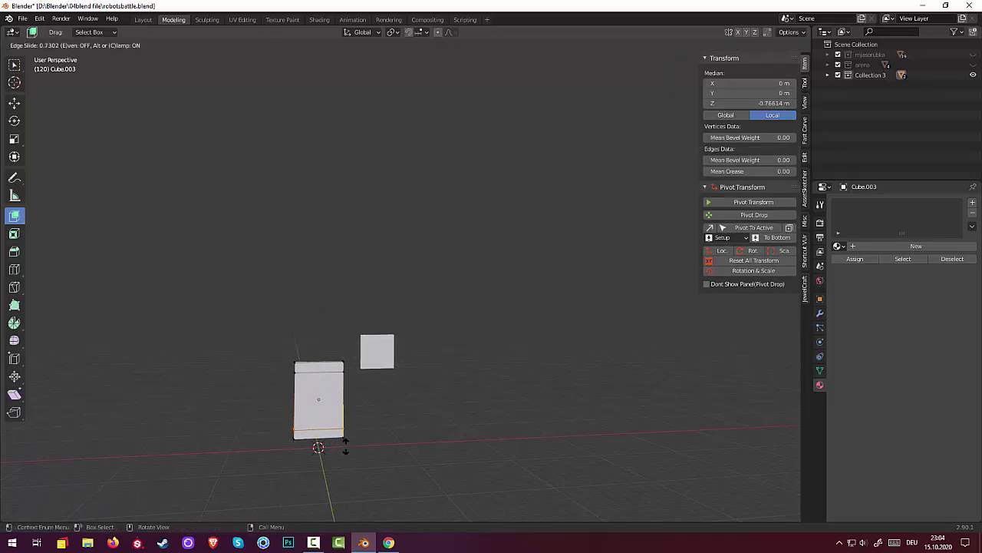
{"action": "left_click", "coordinate": [346, 443]}
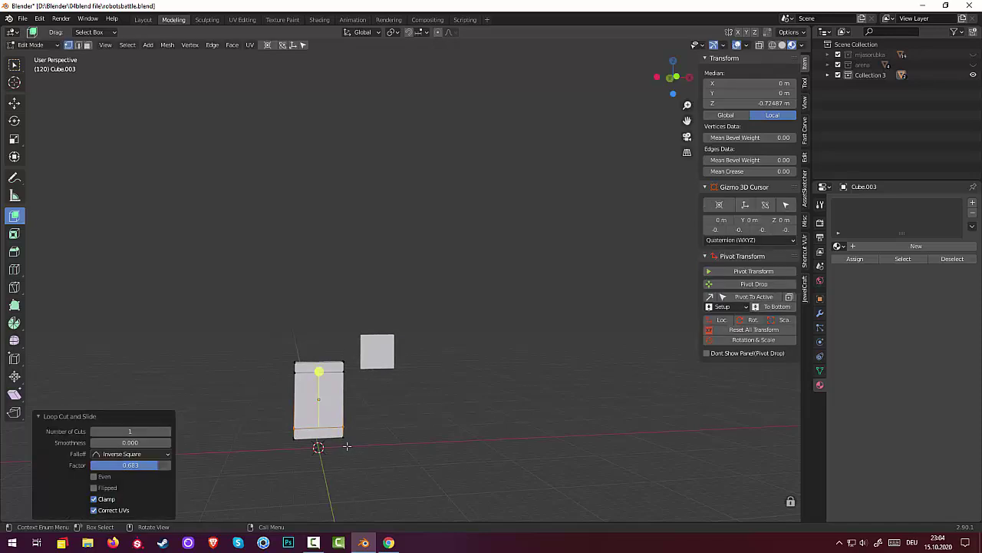
{"action": "left_click", "coordinate": [329, 427]}
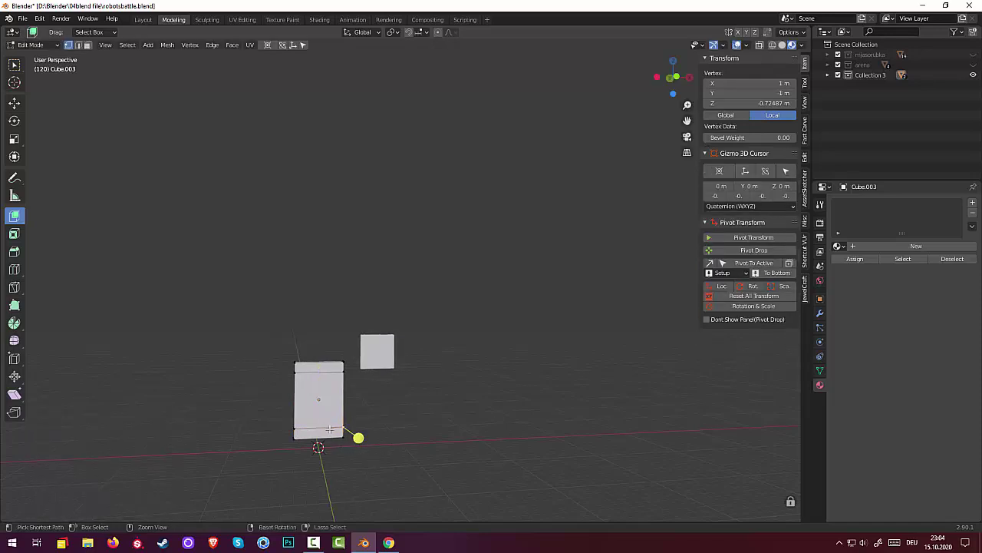
Add four evenly centred vertical loop cuts, dividing the panel into five strips.
{"action": "key", "text": "ctrl+r"}
{"action": "scroll", "coordinate": [332, 429], "scroll_direction": "up", "scroll_amount": 1}
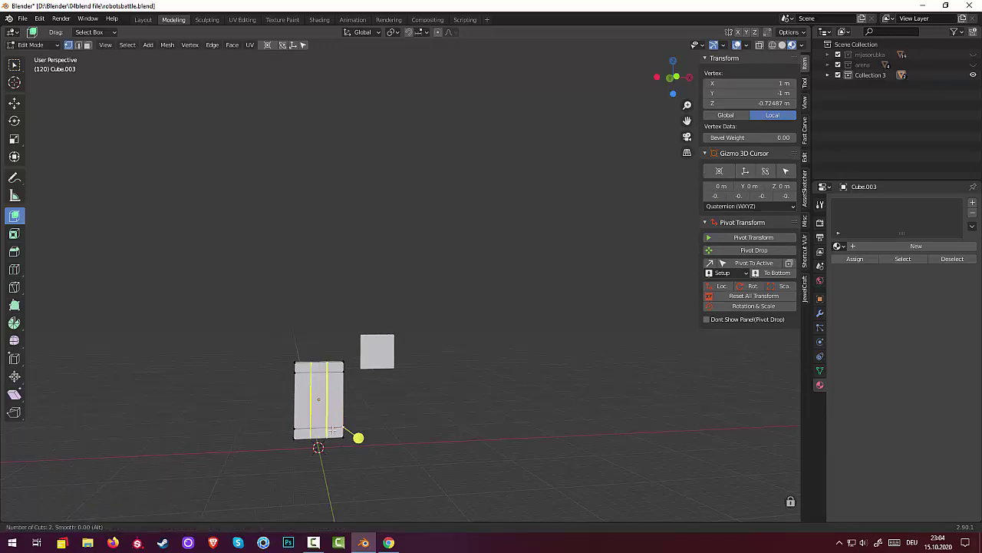
{"action": "scroll", "coordinate": [332, 430], "scroll_direction": "up", "scroll_amount": 1}
{"action": "scroll", "coordinate": [331, 429], "scroll_direction": "up", "scroll_amount": 1}
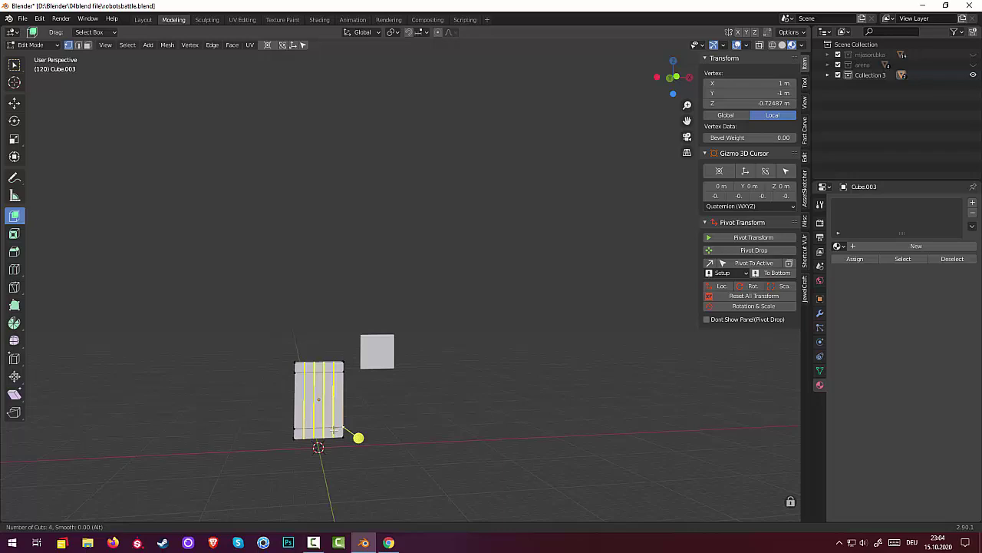
{"action": "left_click", "coordinate": [334, 429]}
{"action": "right_click", "coordinate": [335, 429]}
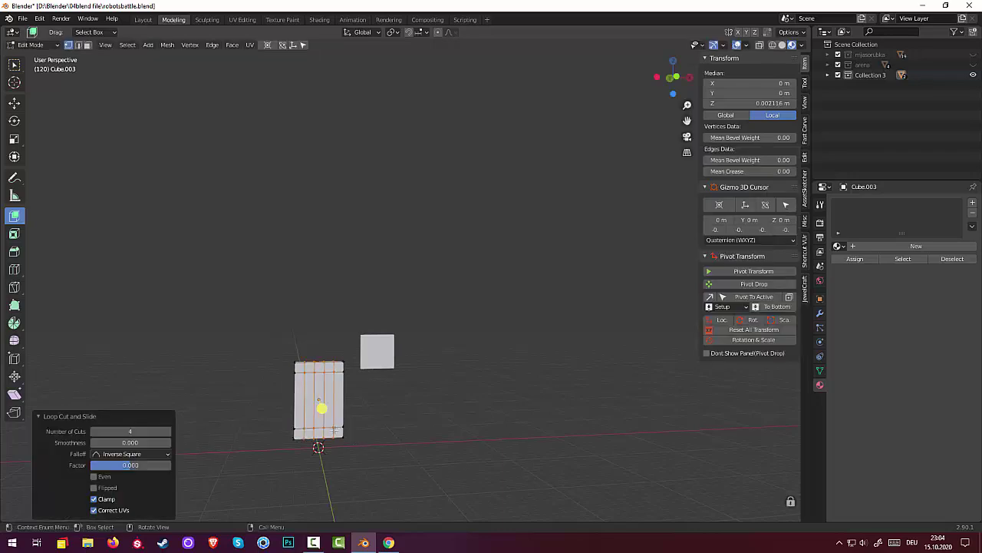
{"action": "mouse_move", "coordinate": [423, 416]}
{"action": "middle_mouse_down"}
{"action": "mouse_move", "coordinate": [419, 425]}
{"action": "mouse_move", "coordinate": [435, 402]}
{"action": "mouse_move", "coordinate": [401, 415]}
{"action": "middle_mouse_up"}
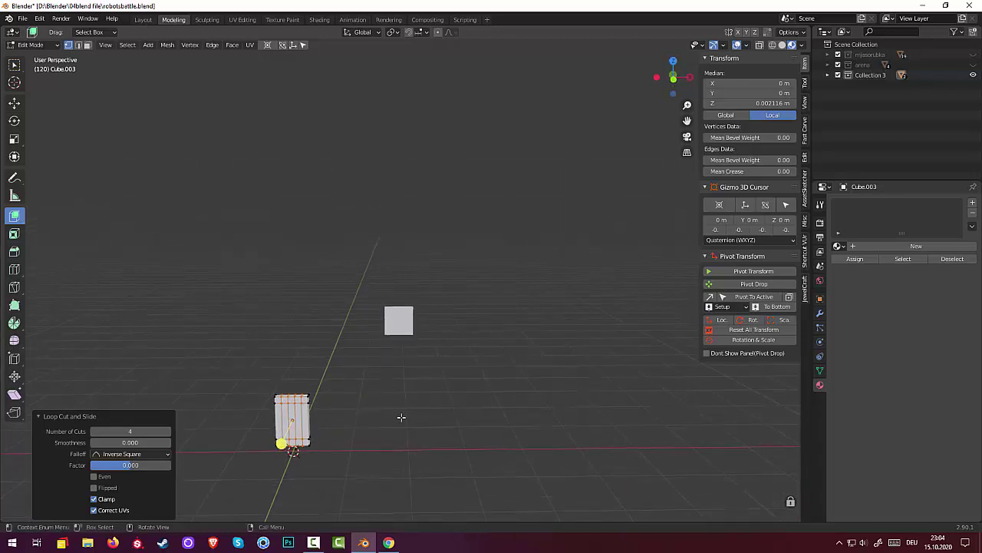
{"action": "left_click", "coordinate": [276, 424]}
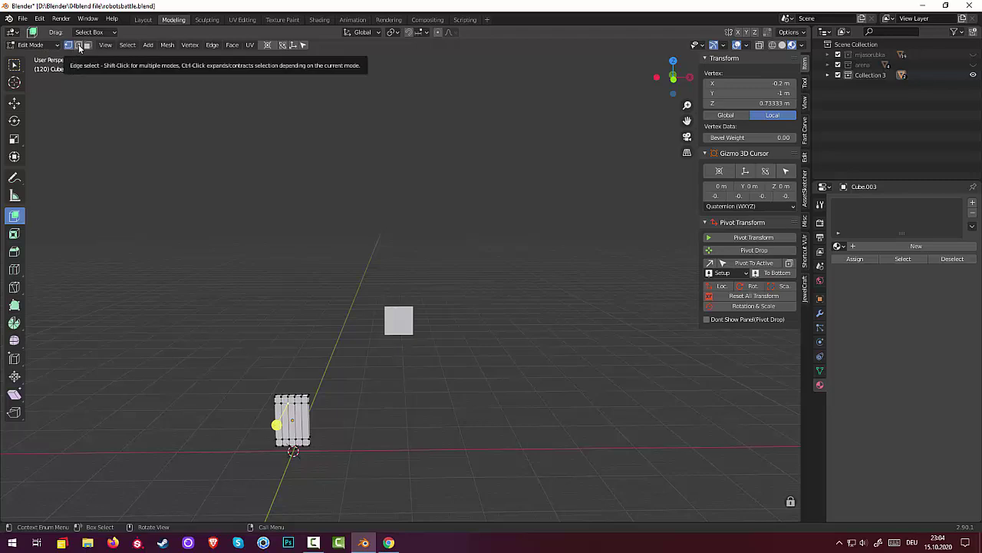
In edge select mode, select panel edges and bridge the edge loops.
{"action": "left_click", "coordinate": [77, 48]}
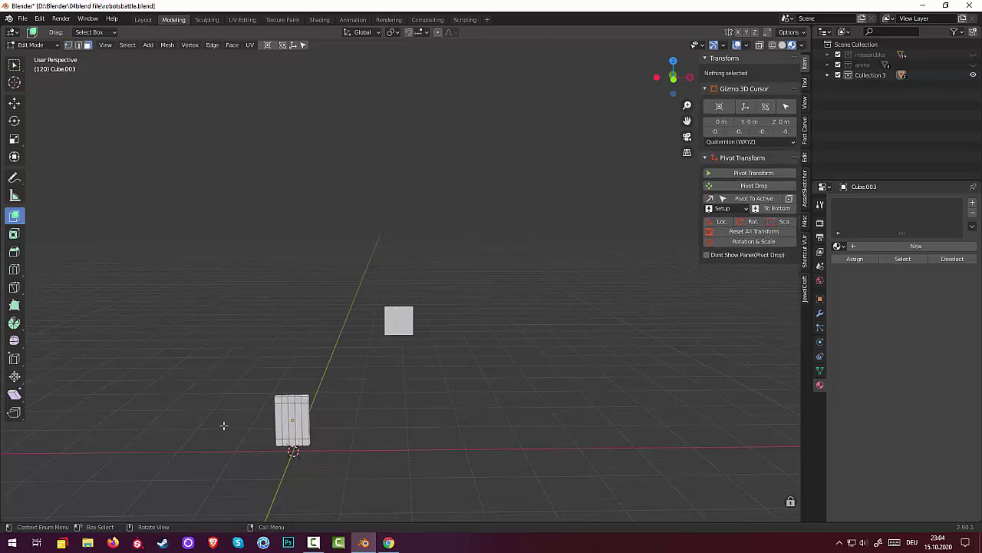
{"action": "left_click", "coordinate": [292, 421]}
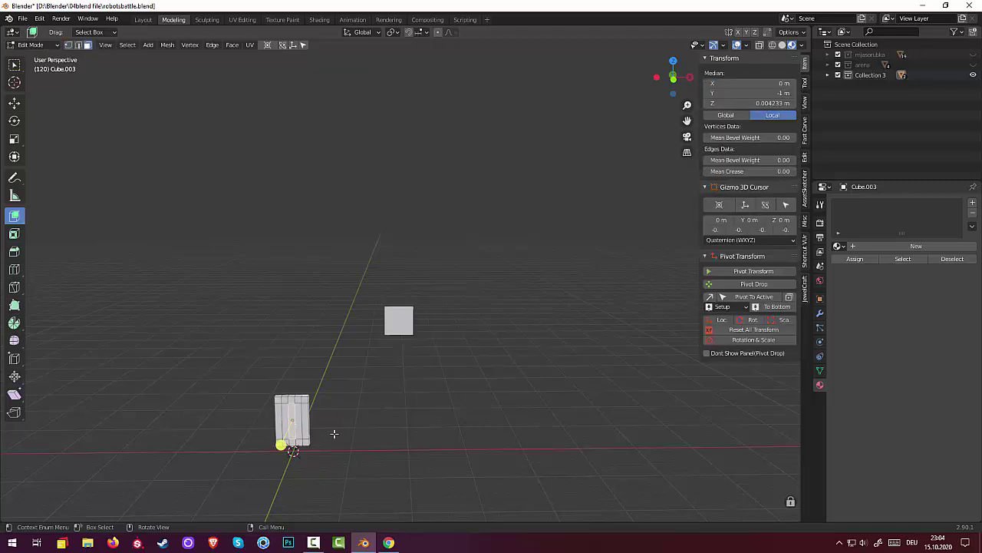
{"action": "mouse_move", "coordinate": [333, 432]}
{"action": "middle_mouse_down"}
{"action": "mouse_move", "coordinate": [317, 436]}
{"action": "mouse_move", "coordinate": [453, 456]}
{"action": "middle_mouse_up"}
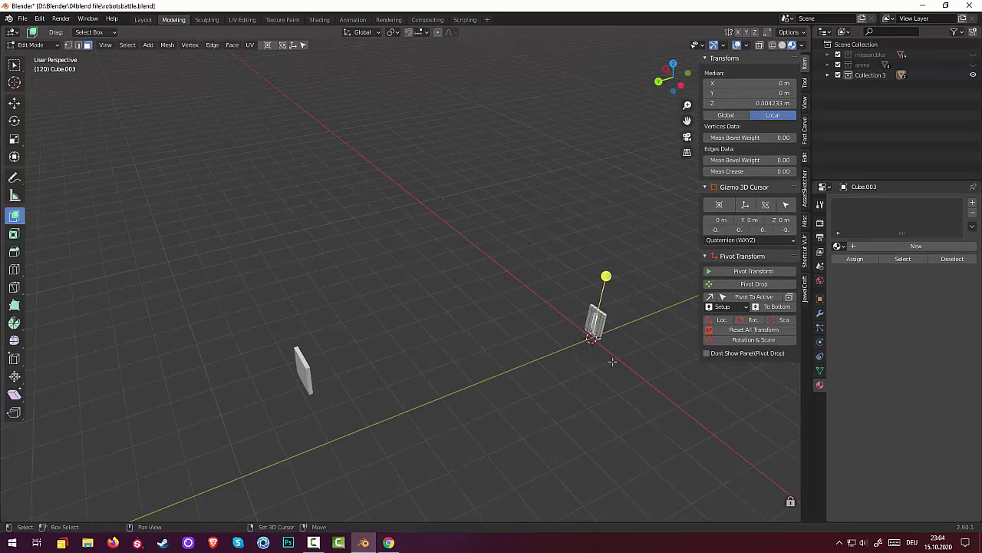
{"action": "mouse_move", "coordinate": [595, 318]}
{"action": "middle_mouse_down"}
{"action": "mouse_move", "coordinate": [515, 373]}
{"action": "mouse_move", "coordinate": [302, 262]}
{"action": "middle_mouse_up"}
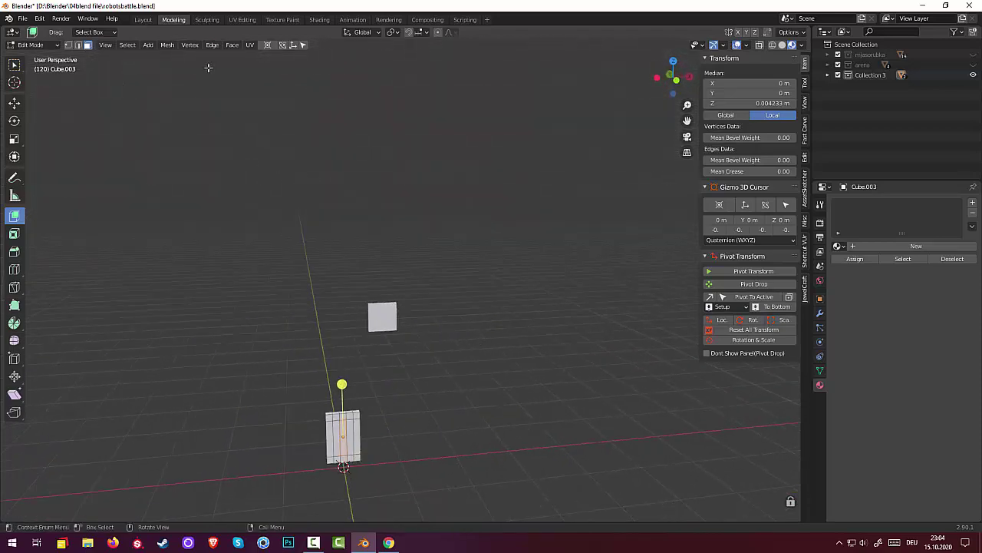
{"action": "left_click", "coordinate": [212, 45]}
{"action": "left_click", "coordinate": [230, 87]}
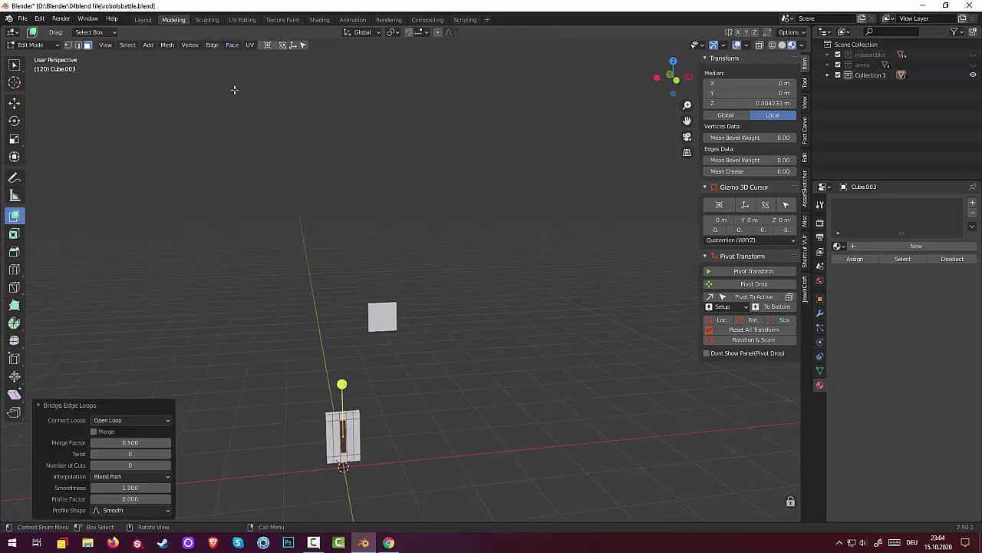
{"action": "left_click", "coordinate": [414, 422]}
Extrude the selected strip faces 2.4171 m outward along their normals to form raised ribs.
{"action": "mouse_move", "coordinate": [410, 423]}
{"action": "middle_mouse_down"}
{"action": "mouse_move", "coordinate": [400, 402]}
{"action": "mouse_move", "coordinate": [342, 385]}
{"action": "middle_mouse_up"}
{"action": "left_click", "coordinate": [326, 384]}
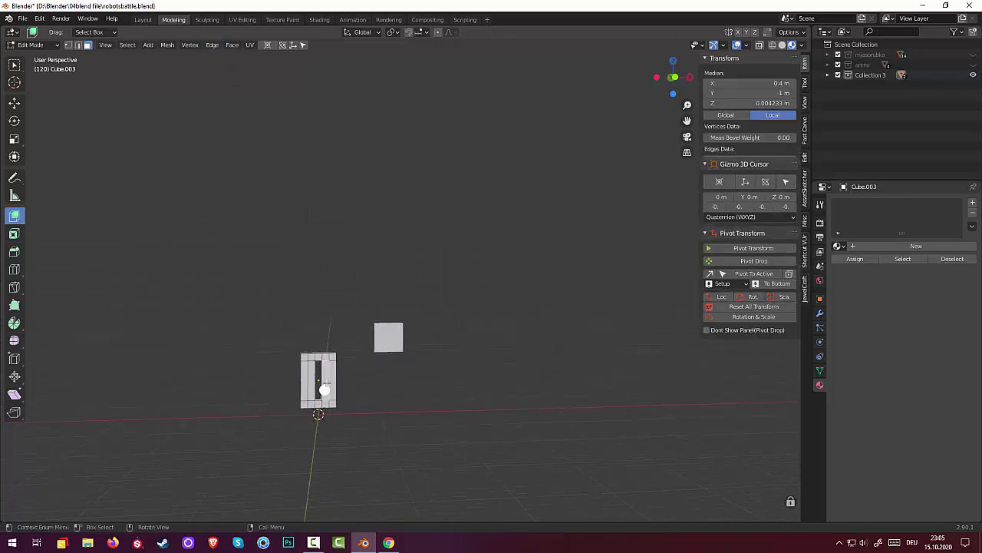
{"action": "left_click", "coordinate": [314, 377]}
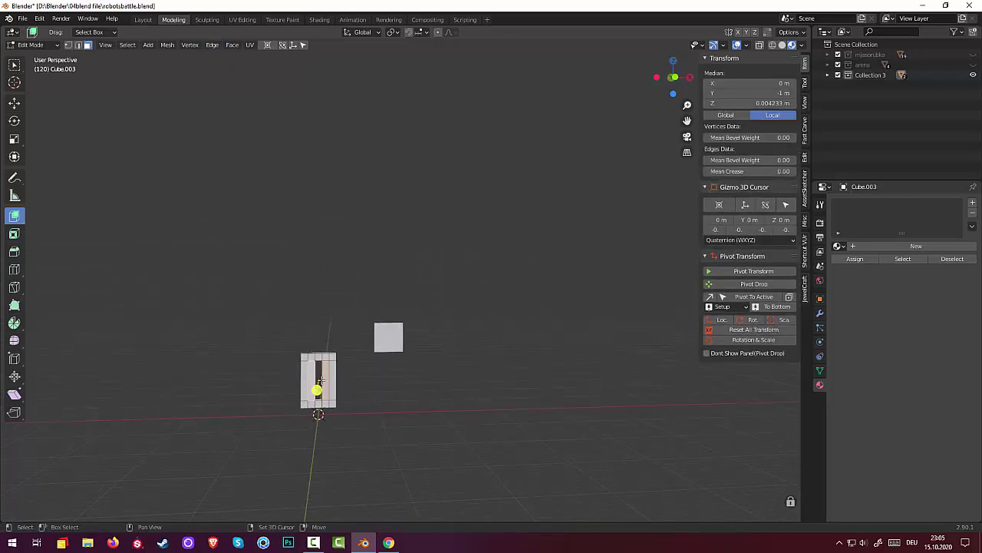
{"action": "middle_click_drag", "start_coordinate": [314, 380], "coordinate": [367, 399]}
{"action": "key", "text": "e"}
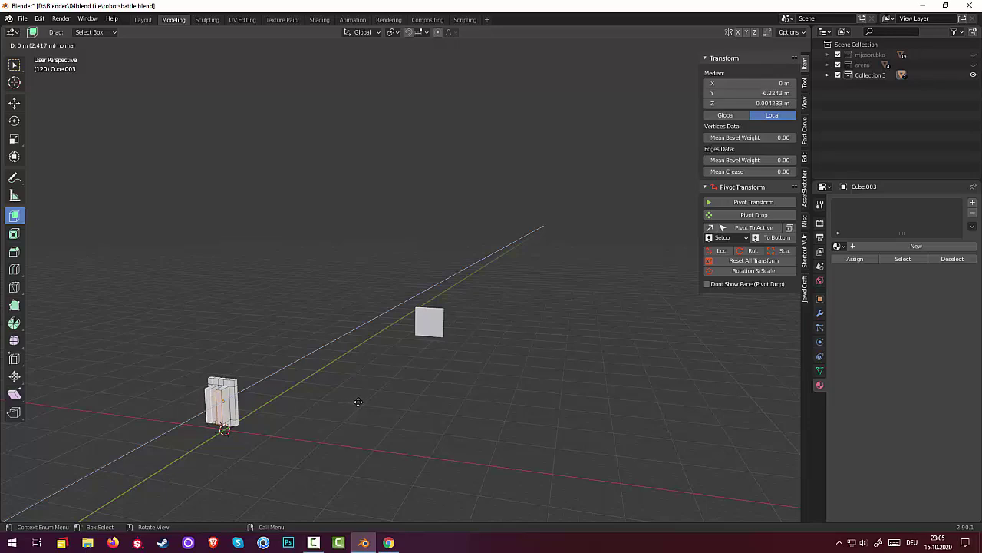
{"action": "left_click", "coordinate": [357, 401]}
{"action": "scroll", "coordinate": [154, 435], "scroll_direction": "up", "scroll_amount": 1}
{"action": "scroll", "coordinate": [307, 391], "scroll_direction": "up", "scroll_amount": 1}
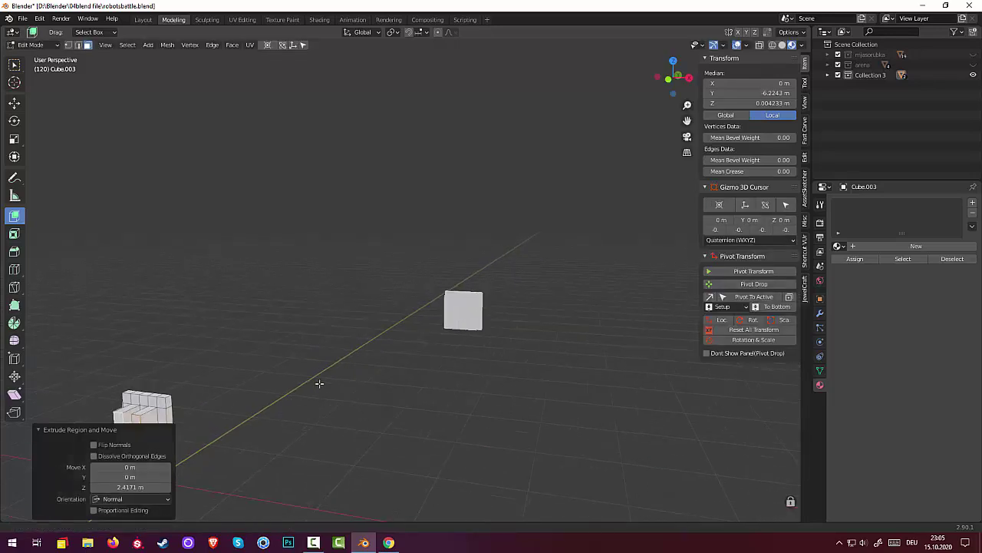
{"action": "mouse_move", "coordinate": [319, 383]}
{"action": "middle_mouse_down"}
{"action": "mouse_move", "coordinate": [409, 359]}
{"action": "mouse_move", "coordinate": [478, 397]}
{"action": "mouse_move", "coordinate": [484, 380]}
{"action": "mouse_move", "coordinate": [499, 382]}
{"action": "mouse_move", "coordinate": [496, 325]}
{"action": "middle_mouse_up"}
{"action": "left_click", "coordinate": [475, 382]}
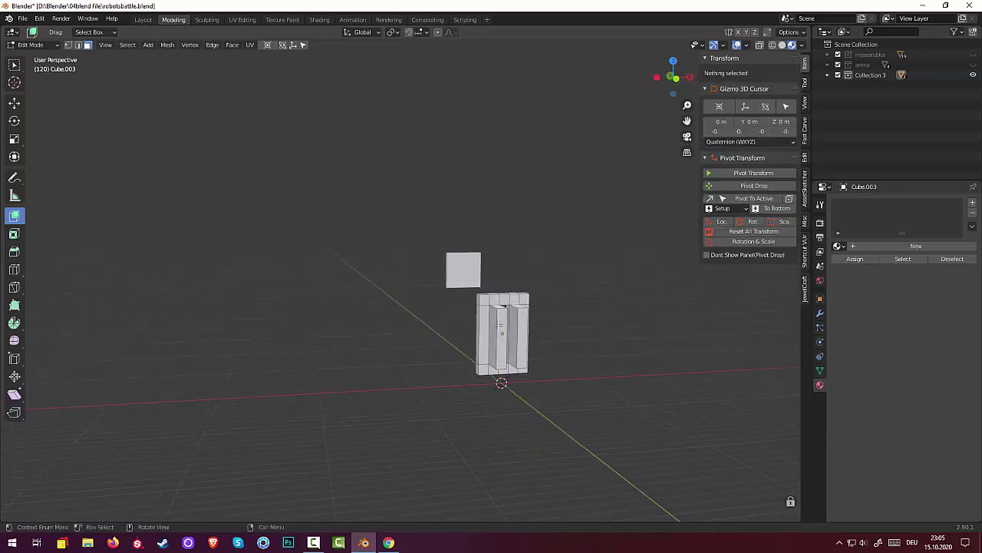
Add two horizontal loop cuts across the panel's right strip.
{"action": "left_click", "coordinate": [522, 351]}
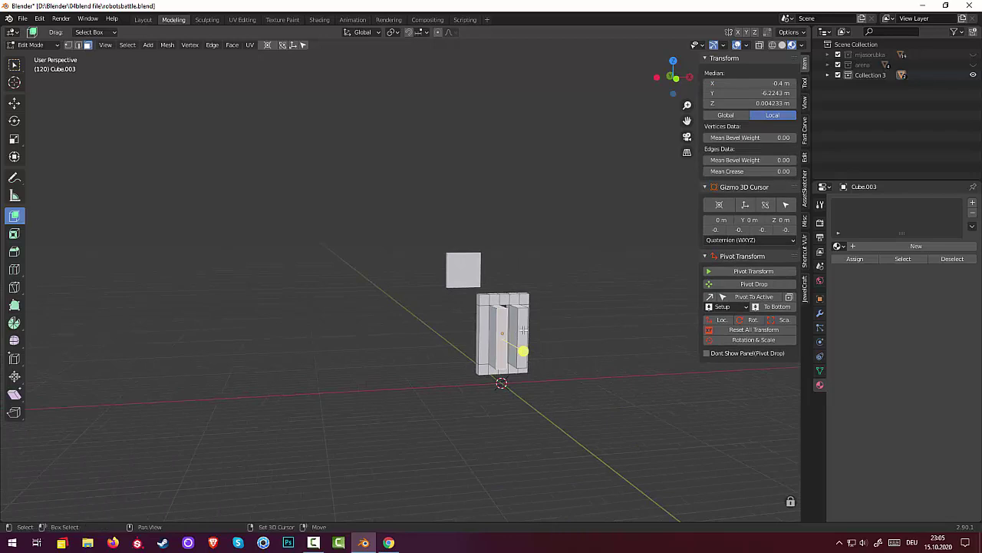
{"action": "key", "text": "ctrl+r"}
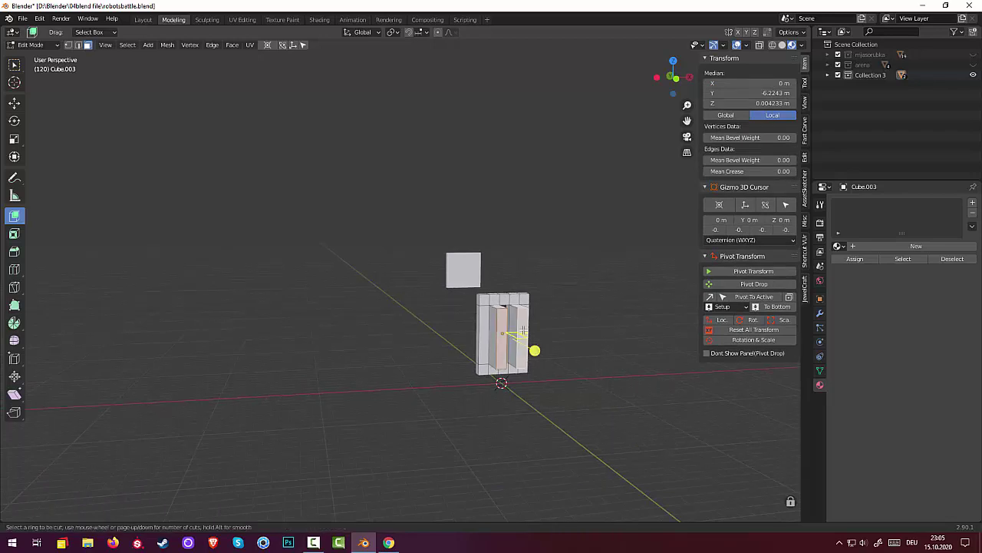
{"action": "mouse_move", "coordinate": [658, 438]}
{"action": "middle_mouse_down"}
{"action": "mouse_move", "coordinate": [649, 401]}
{"action": "mouse_move", "coordinate": [671, 399]}
{"action": "mouse_move", "coordinate": [619, 381]}
{"action": "middle_mouse_up"}
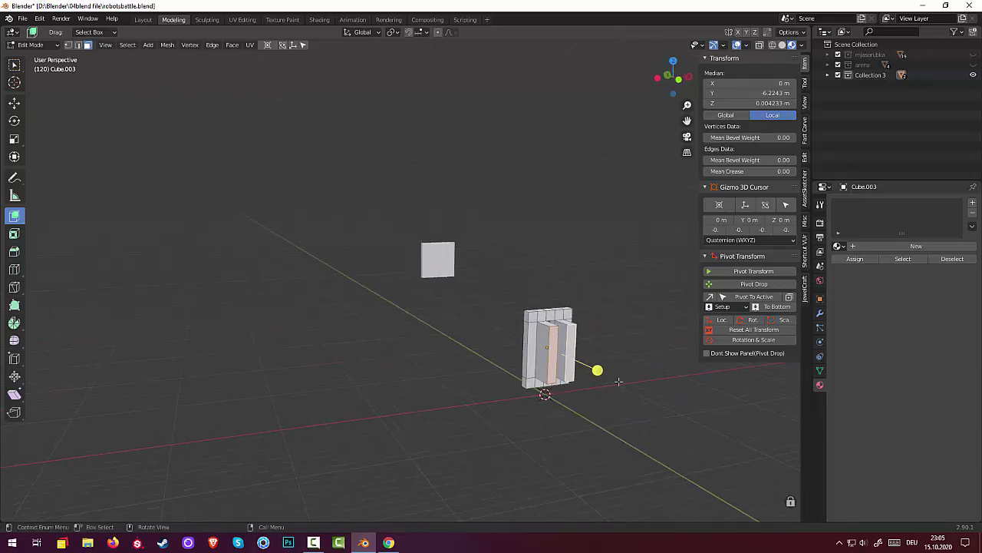
{"action": "key", "text": "ctrl+z"}
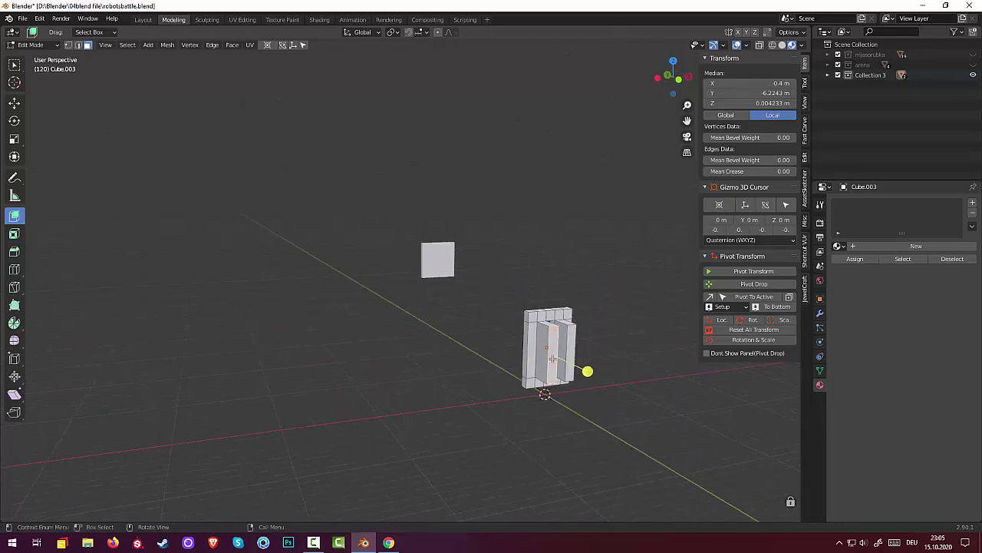
{"action": "key", "text": "ctrl+r"}
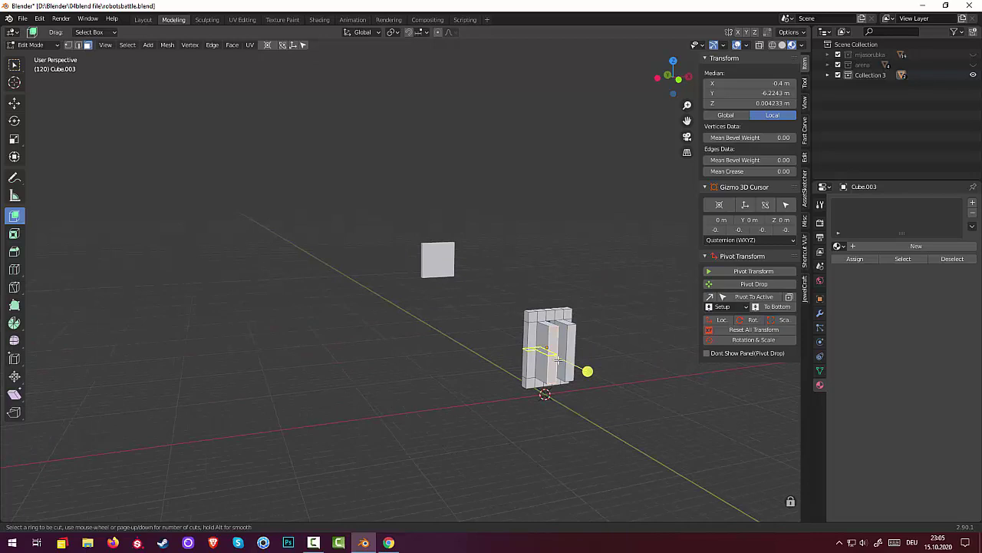
{"action": "scroll", "coordinate": [558, 358], "scroll_direction": "up", "scroll_amount": 1}
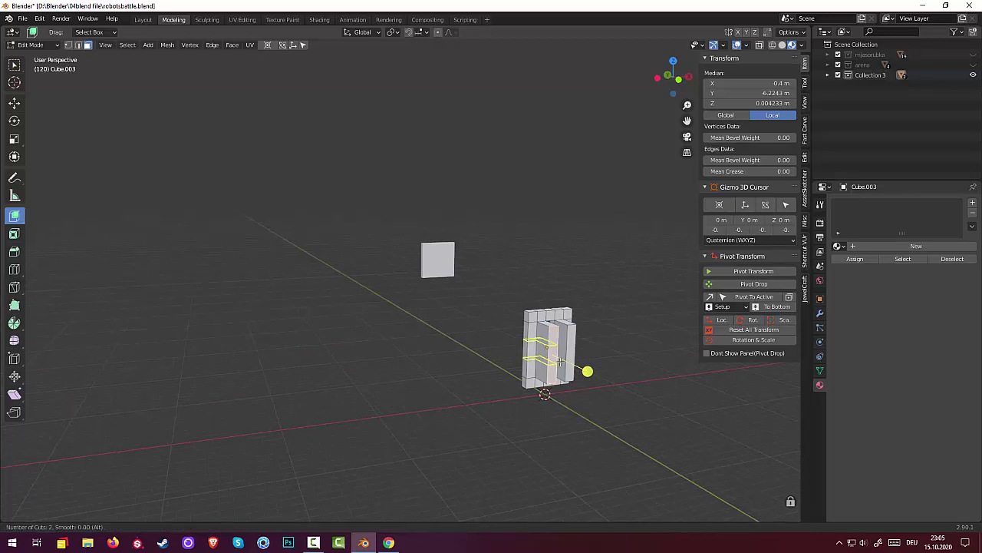
{"action": "left_click", "coordinate": [560, 360]}
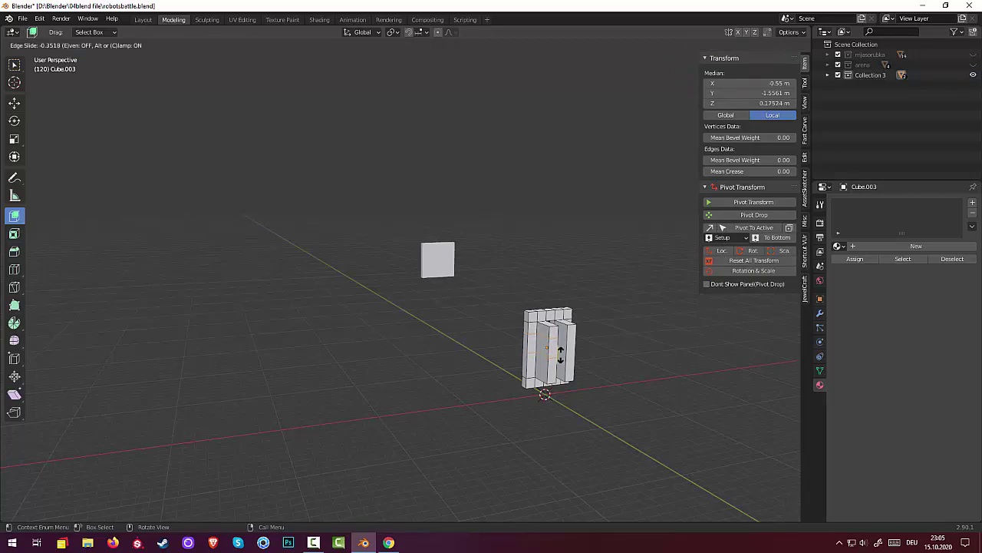
{"action": "left_click", "coordinate": [560, 353]}
{"action": "middle_click_drag", "start_coordinate": [631, 392], "coordinate": [534, 393]}
Add another pair of horizontal loop cuts across a second strip.
{"action": "left_click", "coordinate": [392, 368]}
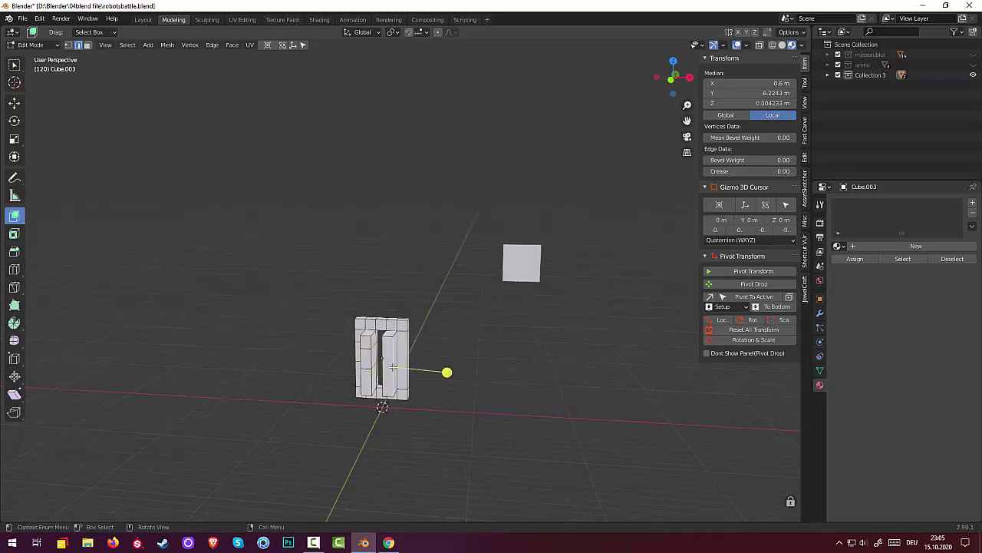
{"action": "key", "text": "ctrl+r"}
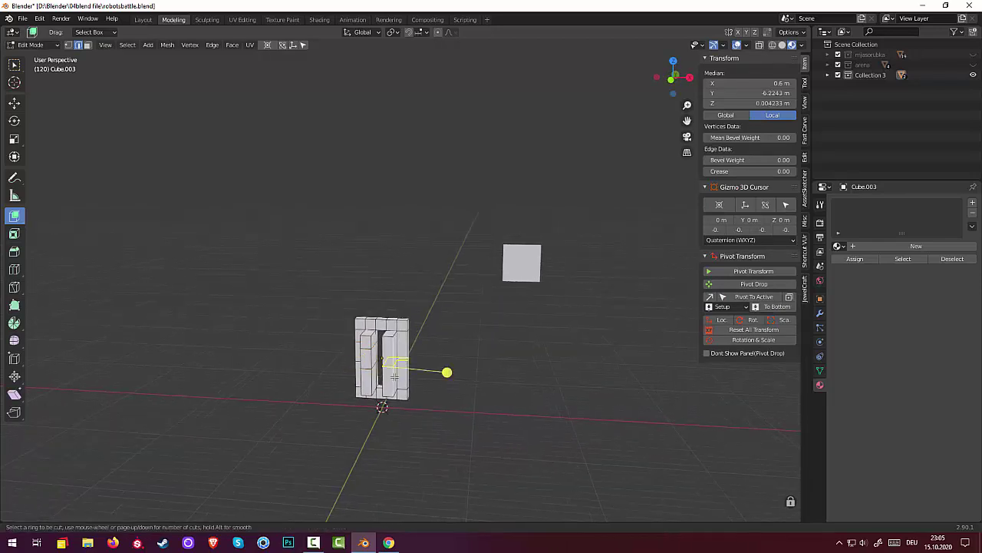
{"action": "scroll", "coordinate": [393, 367], "scroll_direction": "up", "scroll_amount": 1}
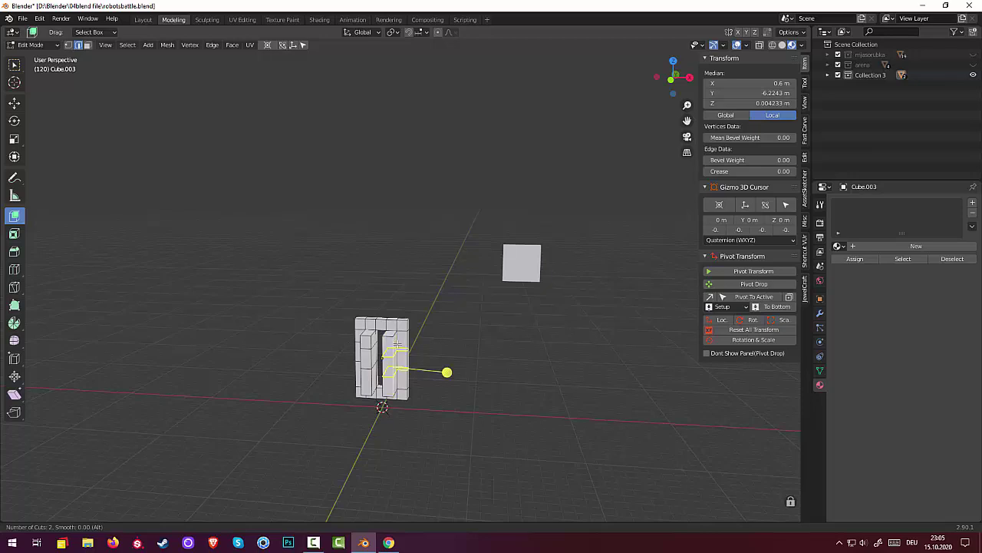
{"action": "left_click", "coordinate": [401, 367]}
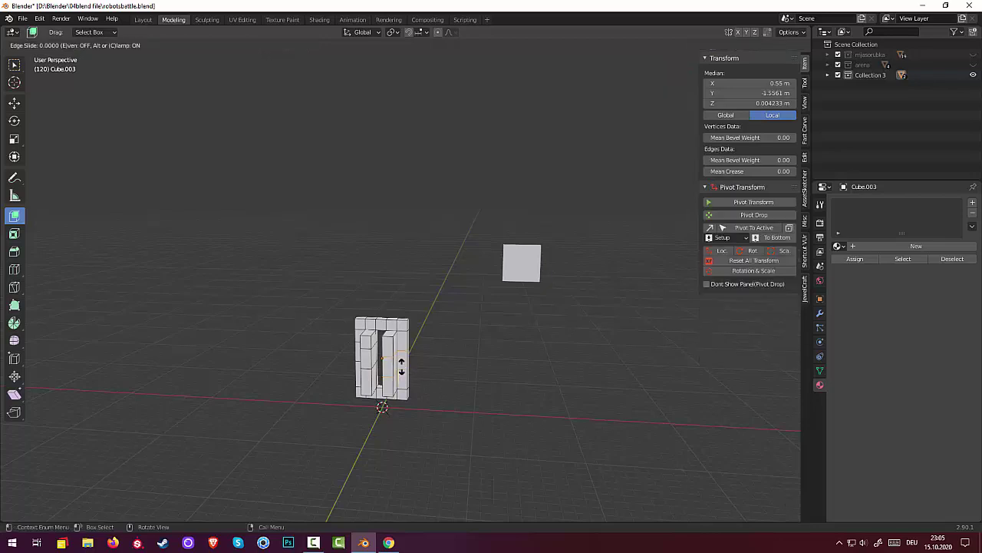
{"action": "left_click_drag", "start_coordinate": [400, 366], "coordinate": [401, 365]}
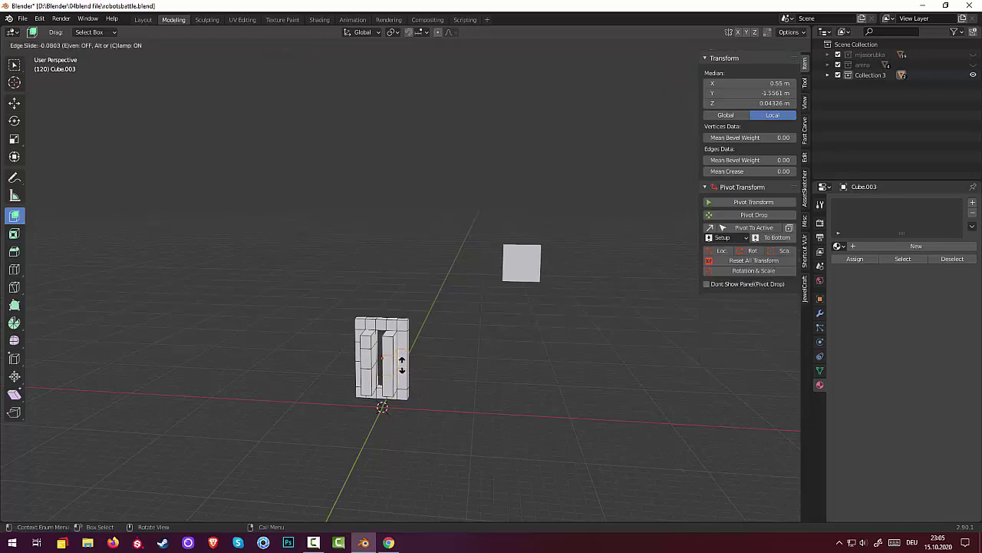
{"action": "key", "text": "g"}
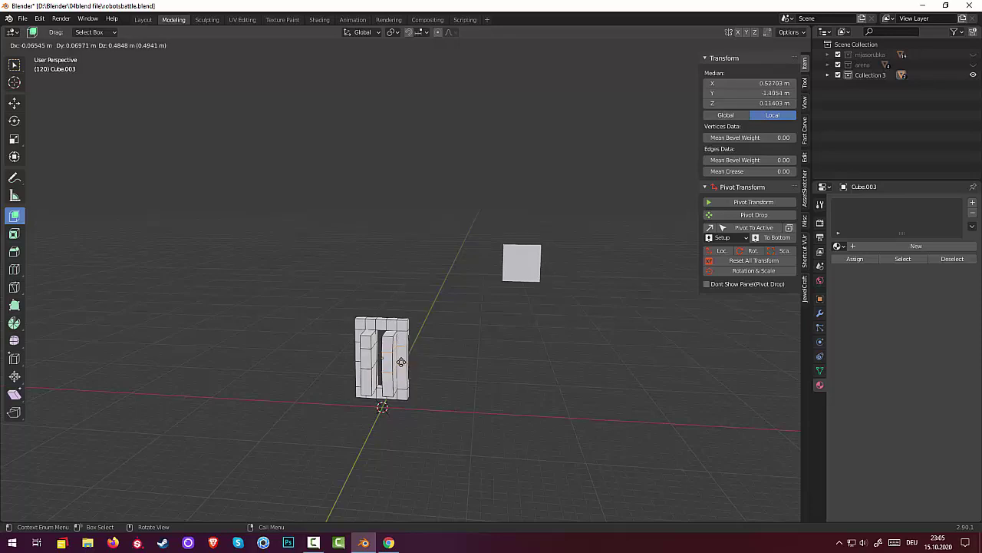
{"action": "right_click", "coordinate": [400, 360]}
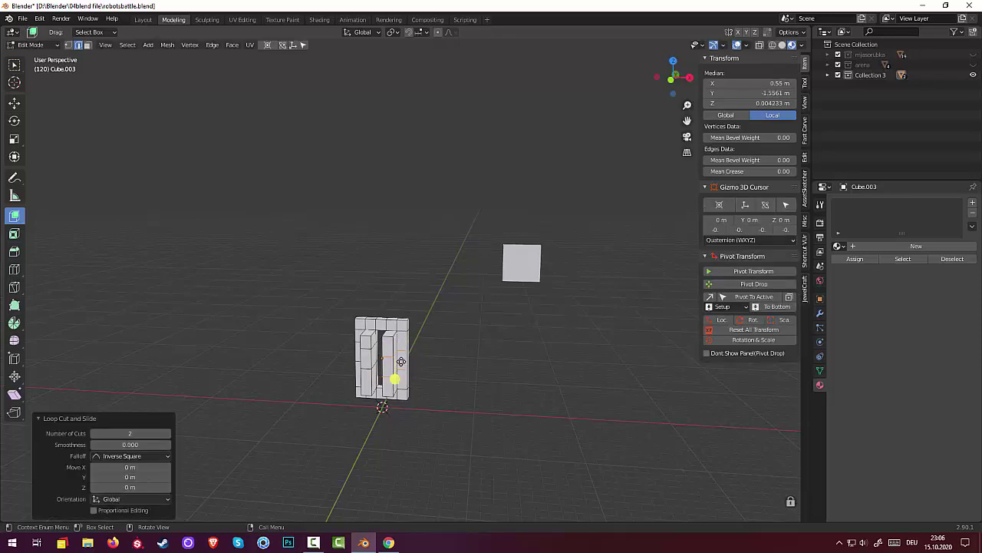
Change the viewport shading and, in front view, raise the selected loop along Z.
{"action": "key", "text": "z"}
{"action": "left_click", "coordinate": [452, 390]}
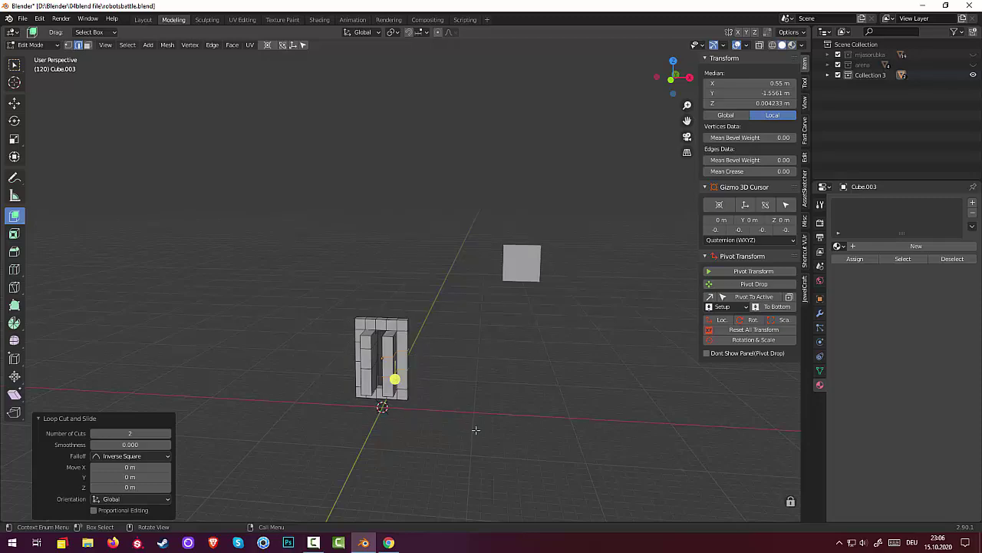
{"action": "key", "text": "KP_3"}
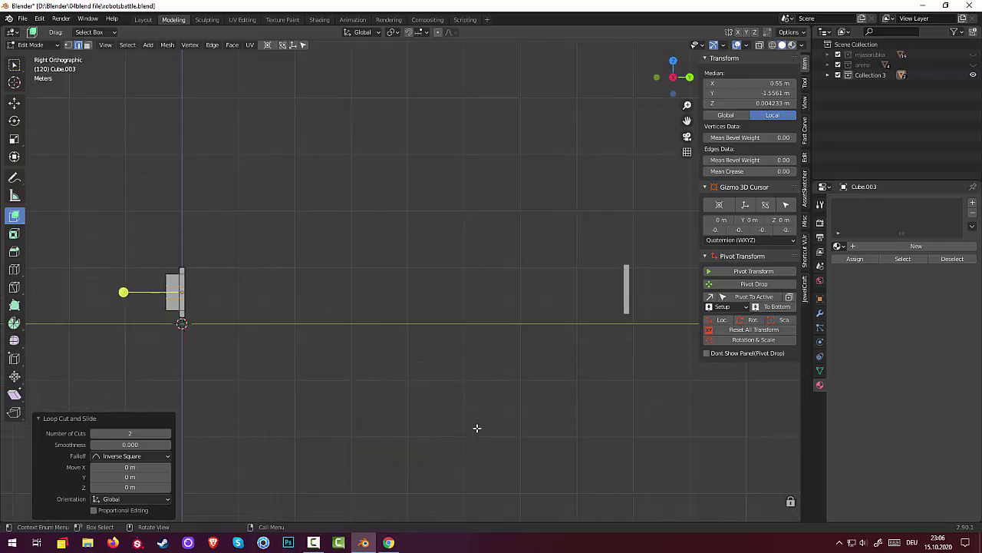
{"action": "key", "text": "KP_1"}
{"action": "key", "text": "KP_Decimal"}
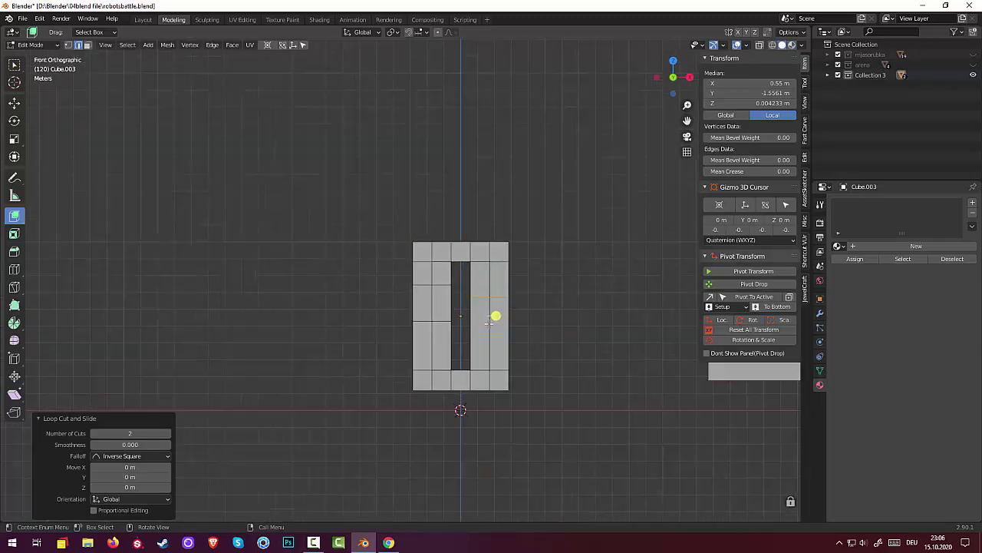
{"action": "key", "text": "g"}
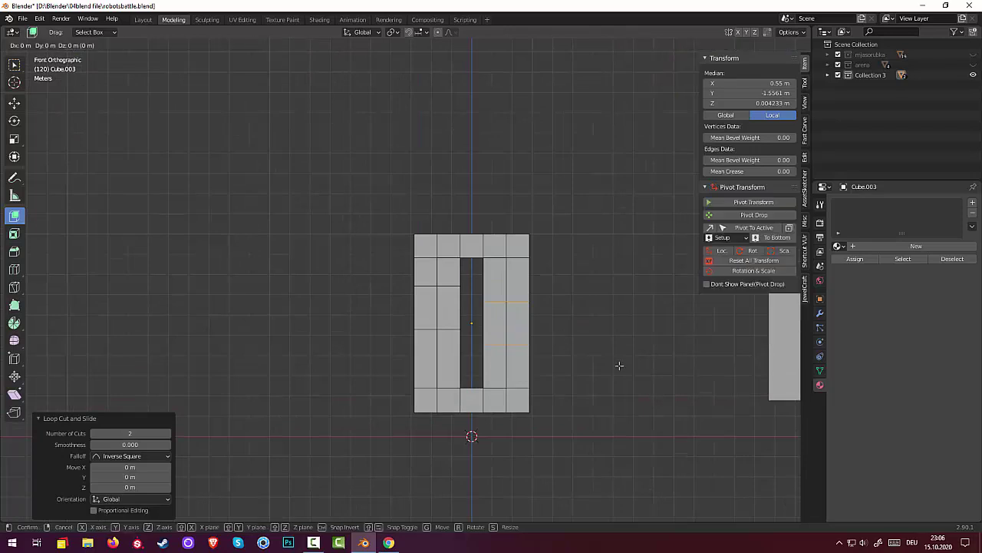
{"action": "key", "text": "z"}
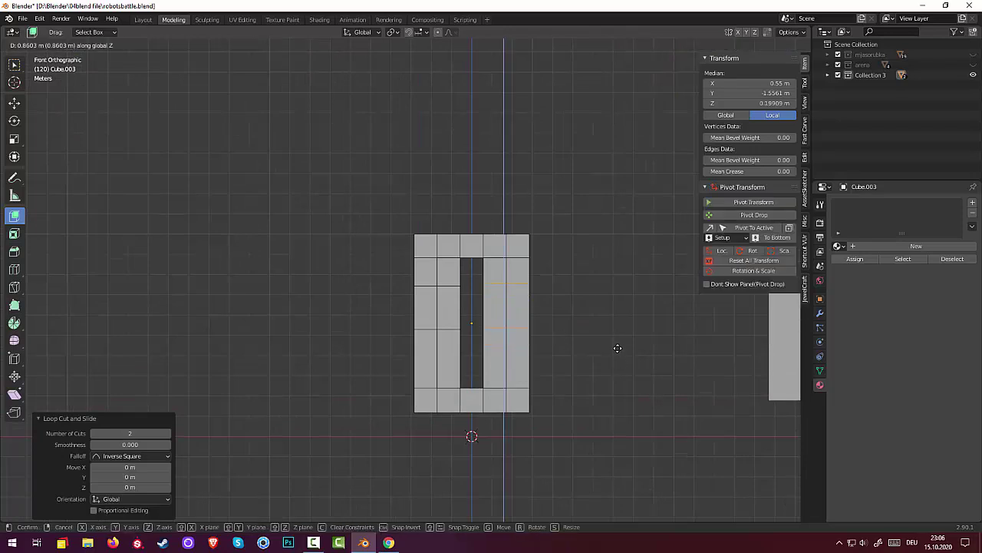
{"action": "left_click", "coordinate": [617, 350]}
{"action": "left_click", "coordinate": [634, 374]}
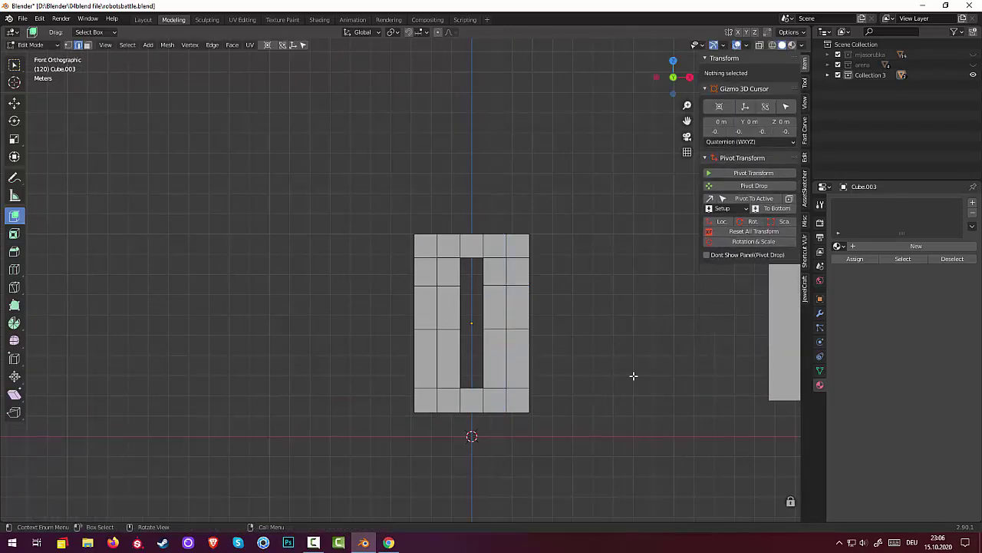
{"action": "mouse_move", "coordinate": [634, 375]}
{"action": "middle_mouse_down"}
{"action": "mouse_move", "coordinate": [621, 380]}
{"action": "mouse_move", "coordinate": [607, 355]}
{"action": "mouse_move", "coordinate": [566, 335]}
{"action": "middle_mouse_up"}
{"action": "middle_click_drag", "start_coordinate": [391, 291], "coordinate": [405, 315]}
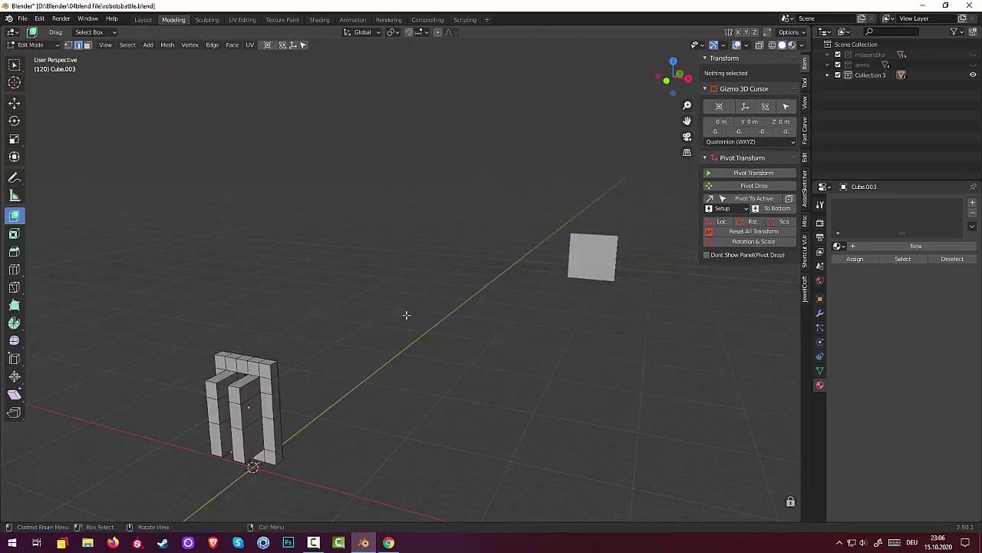
Try pushing a strip's top edge along Y, then undo that move.
{"action": "left_click", "coordinate": [235, 388]}
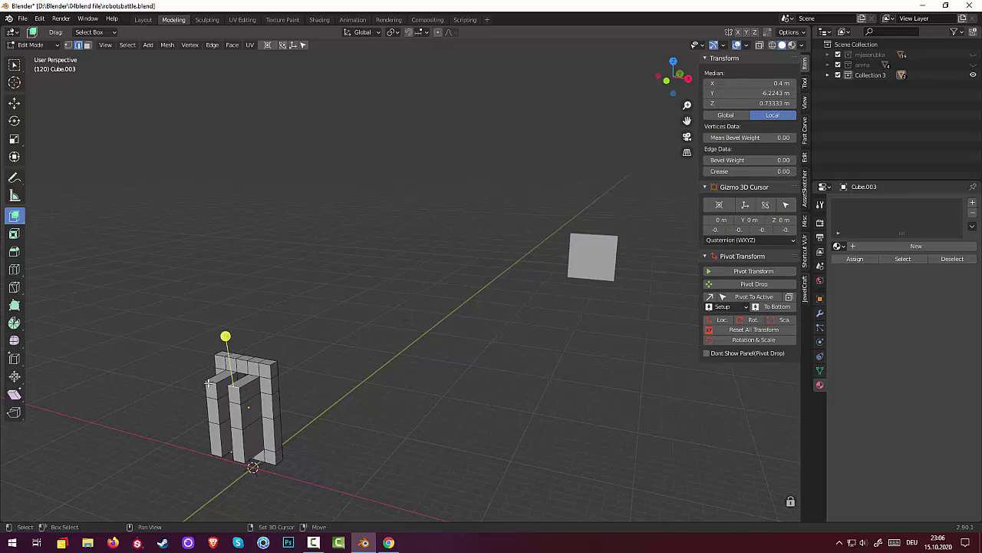
{"action": "middle_click_drag", "start_coordinate": [330, 368], "coordinate": [345, 360]}
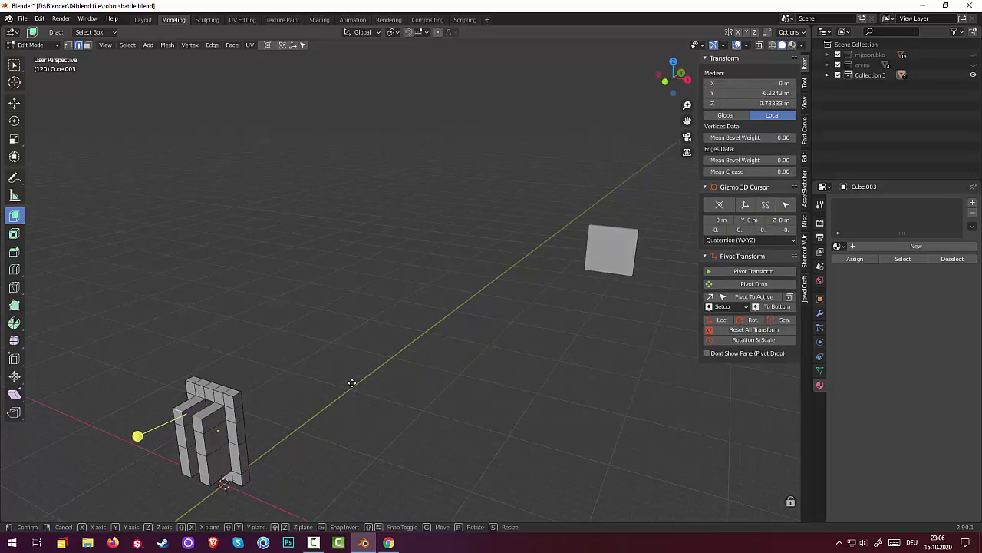
{"action": "key", "text": "g"}
{"action": "key", "text": "y"}
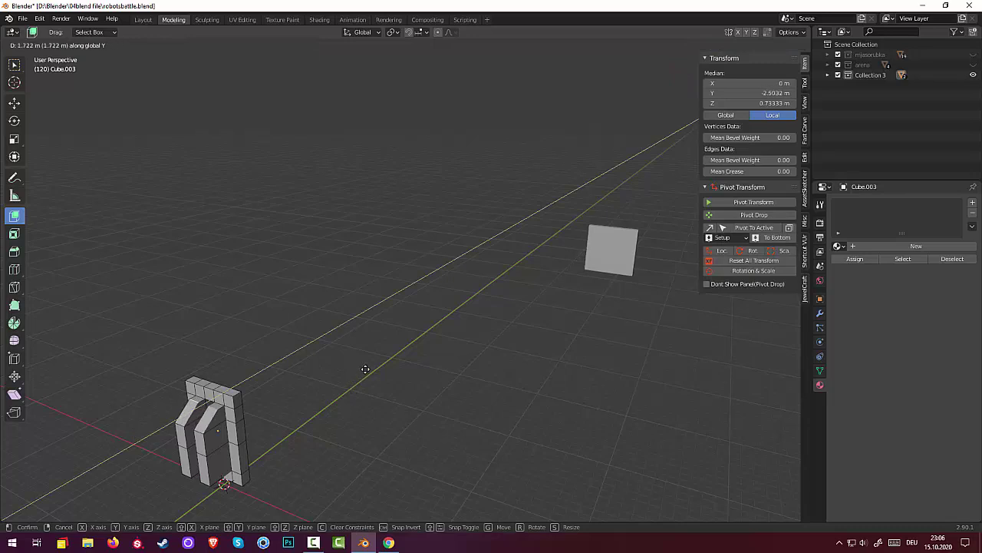
{"action": "left_click", "coordinate": [349, 405]}
{"action": "middle_click_drag", "start_coordinate": [352, 395], "coordinate": [286, 395]}
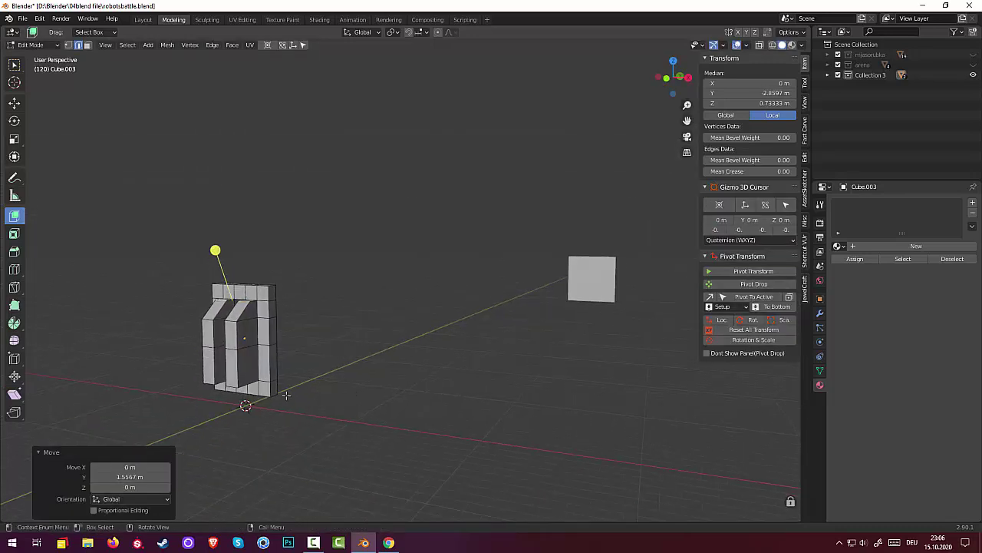
{"action": "key", "text": "ctrl+z"}
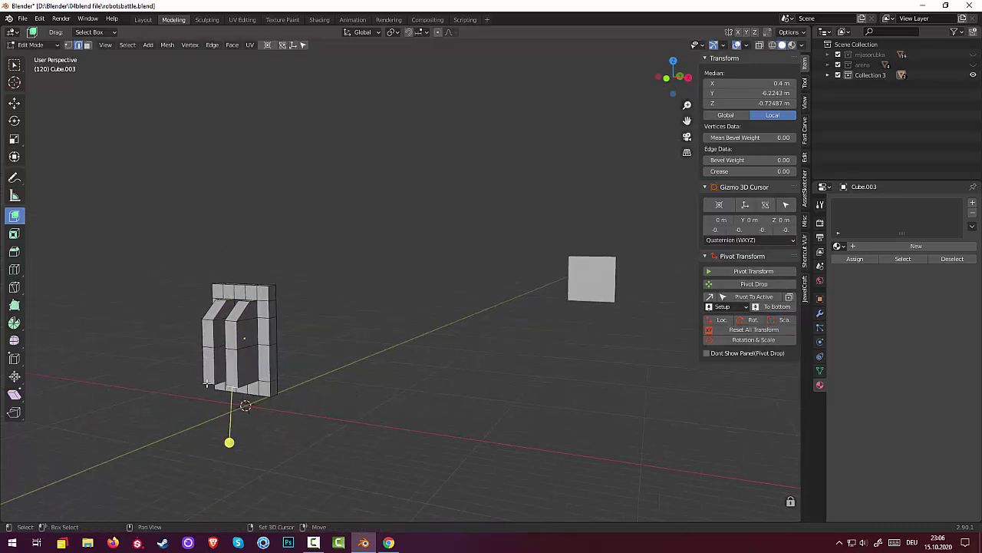
Move the inner ribs' middle section 2.0475 m along Y to bend them into chevrons.
{"action": "middle_click_drag", "start_coordinate": [345, 390], "coordinate": [334, 388]}
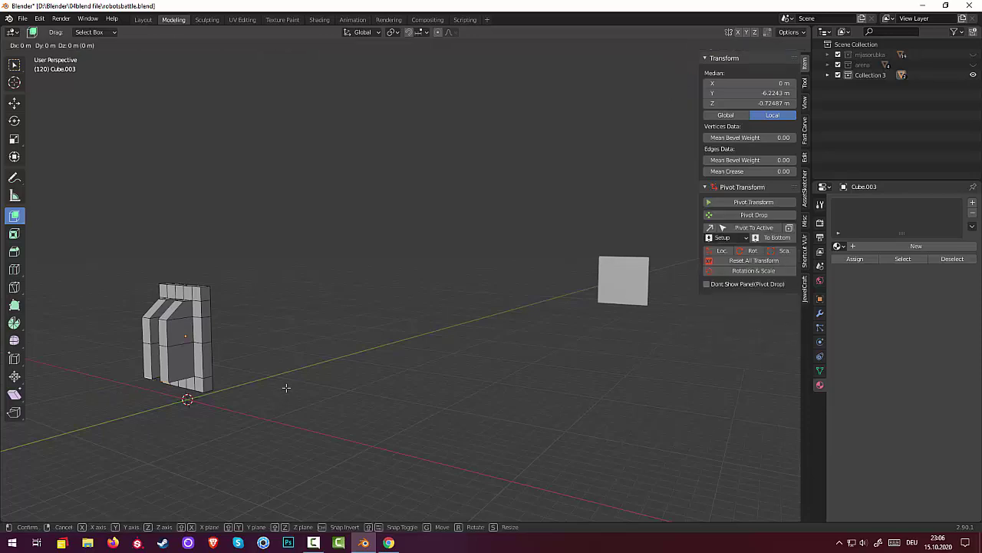
{"action": "key", "text": "g"}
{"action": "key", "text": "y"}
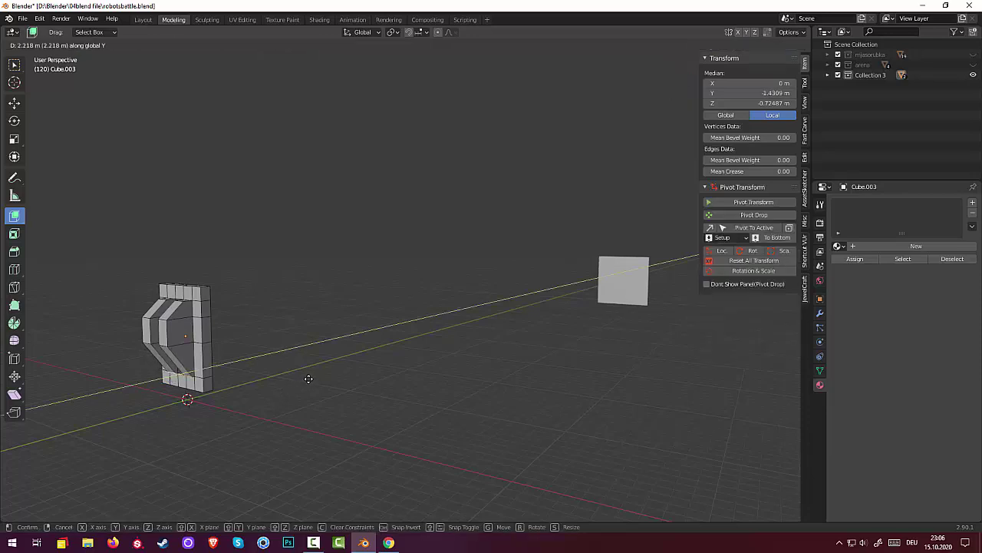
{"action": "left_click", "coordinate": [307, 379]}
{"action": "mouse_move", "coordinate": [309, 379]}
{"action": "middle_mouse_down"}
{"action": "mouse_move", "coordinate": [351, 422]}
{"action": "mouse_move", "coordinate": [432, 434]}
{"action": "middle_mouse_up"}
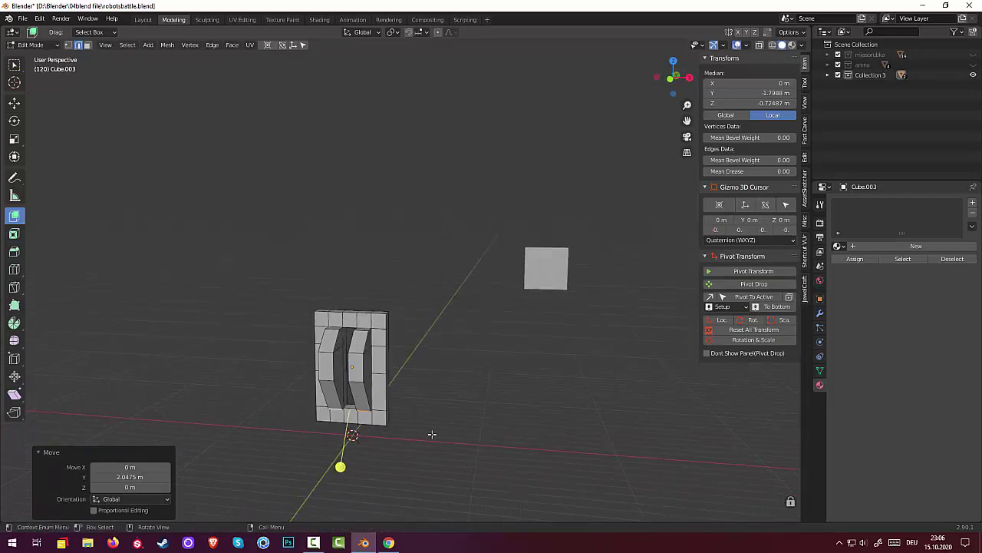
{"action": "middle_click_drag", "start_coordinate": [388, 348], "coordinate": [387, 328]}
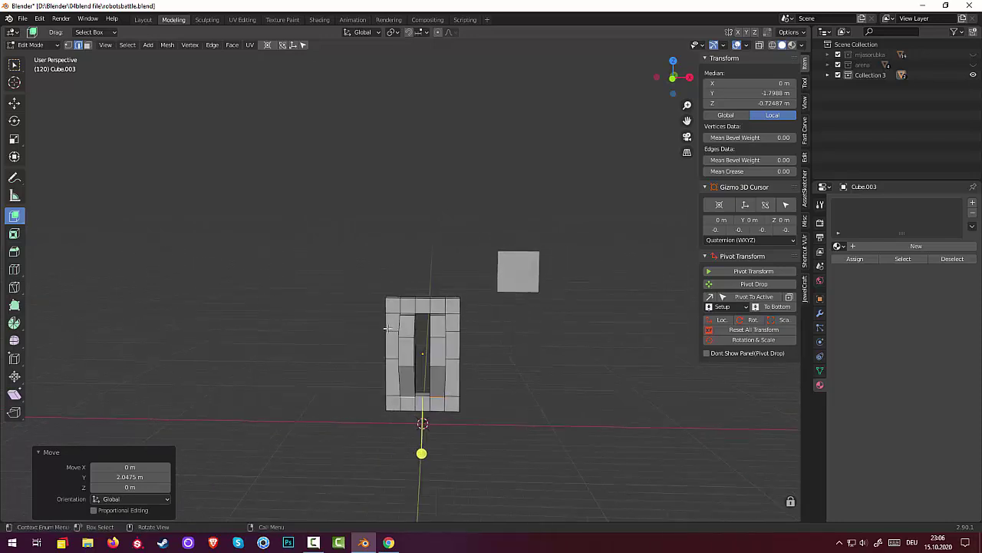
{"action": "left_click", "coordinate": [68, 45], "text": "shift"}
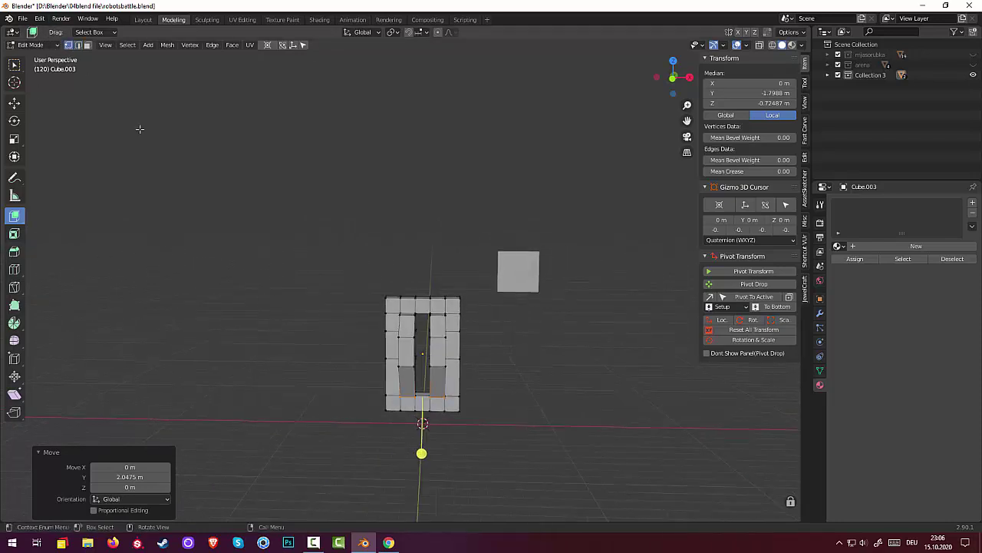
Return to Object Mode and add a Bevel modifier with a 0.04 m amount, 1 segment.
{"action": "left_click", "coordinate": [30, 44]}
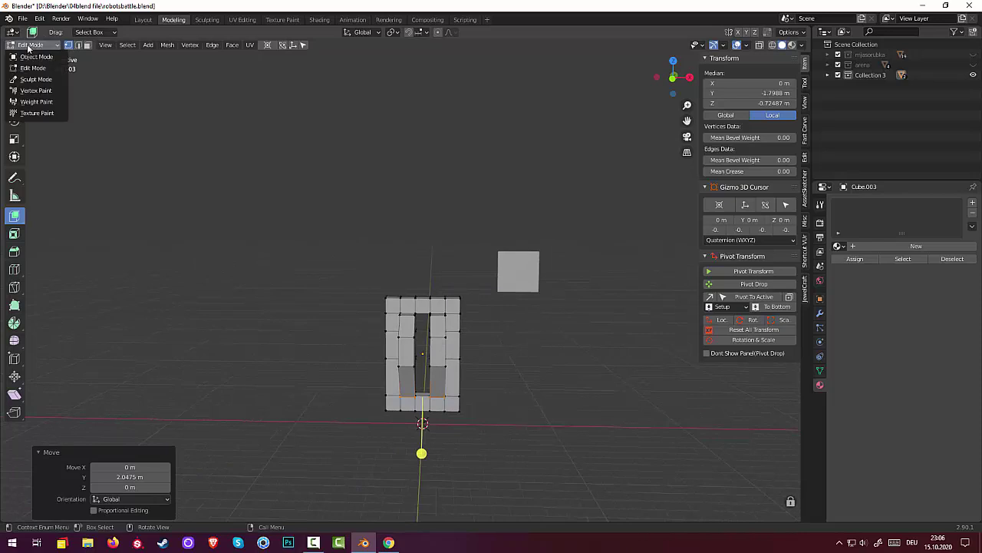
{"action": "left_click", "coordinate": [33, 57]}
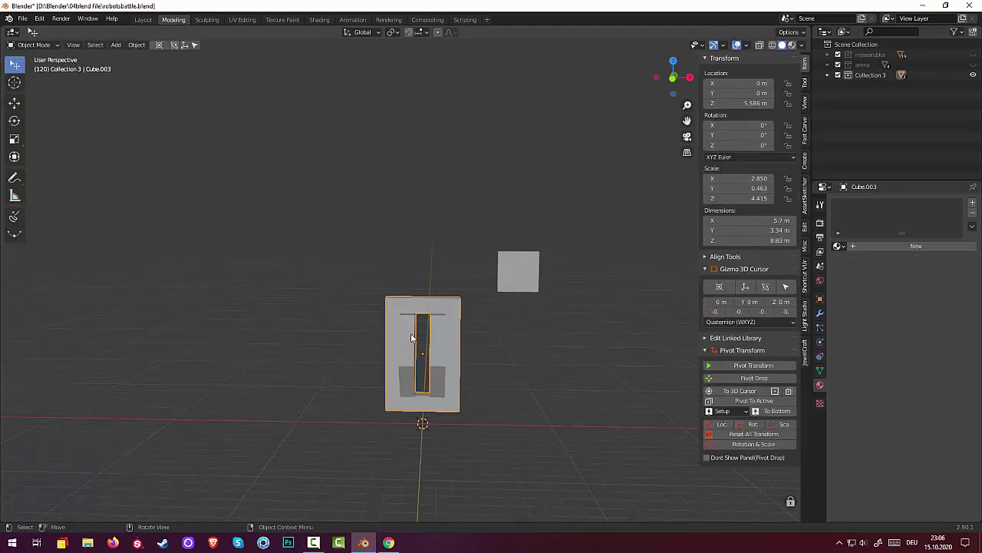
{"action": "middle_click_drag", "start_coordinate": [541, 376], "coordinate": [496, 393]}
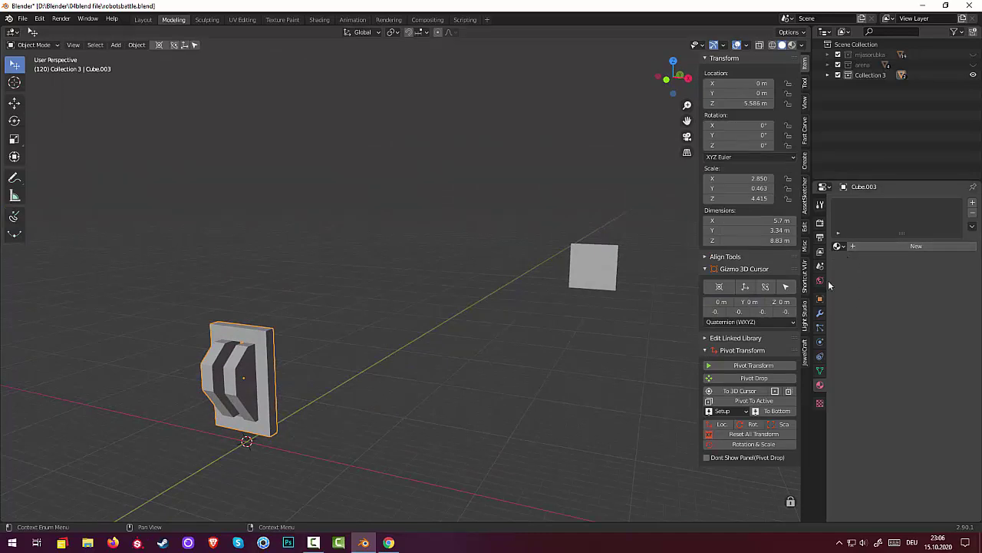
{"action": "left_click", "coordinate": [820, 313]}
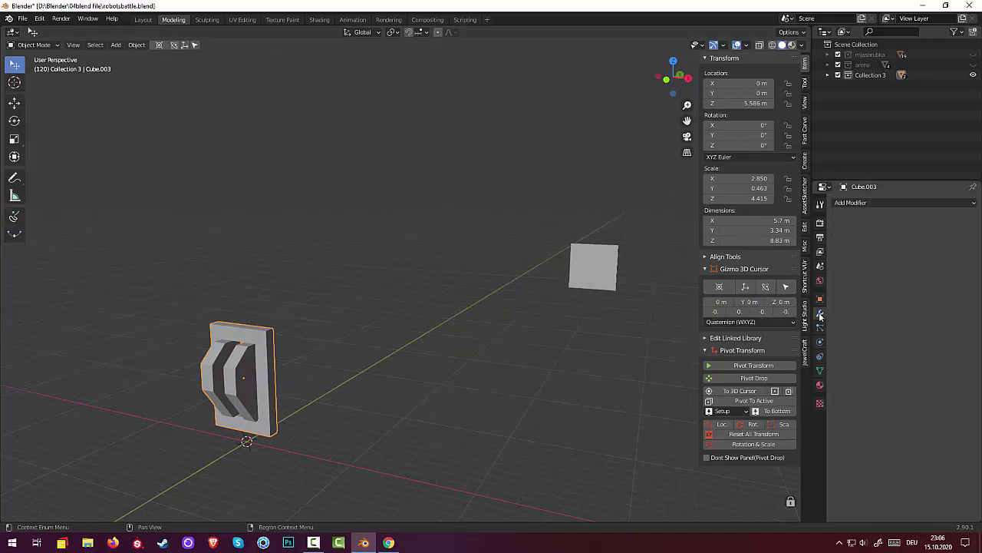
{"action": "left_click", "coordinate": [845, 204]}
{"action": "left_click", "coordinate": [778, 238]}
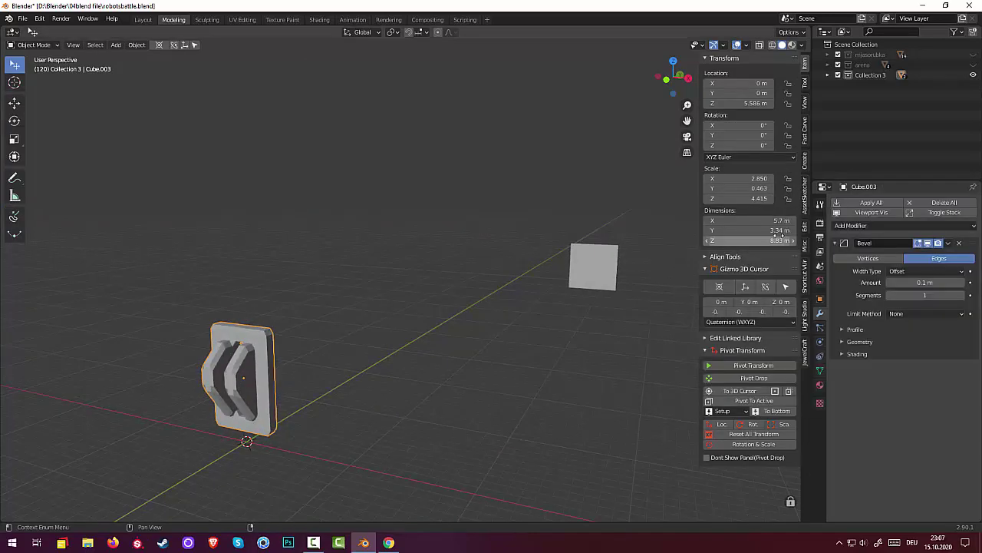
{"action": "left_click_drag", "start_coordinate": [925, 283], "coordinate": [936, 283]}
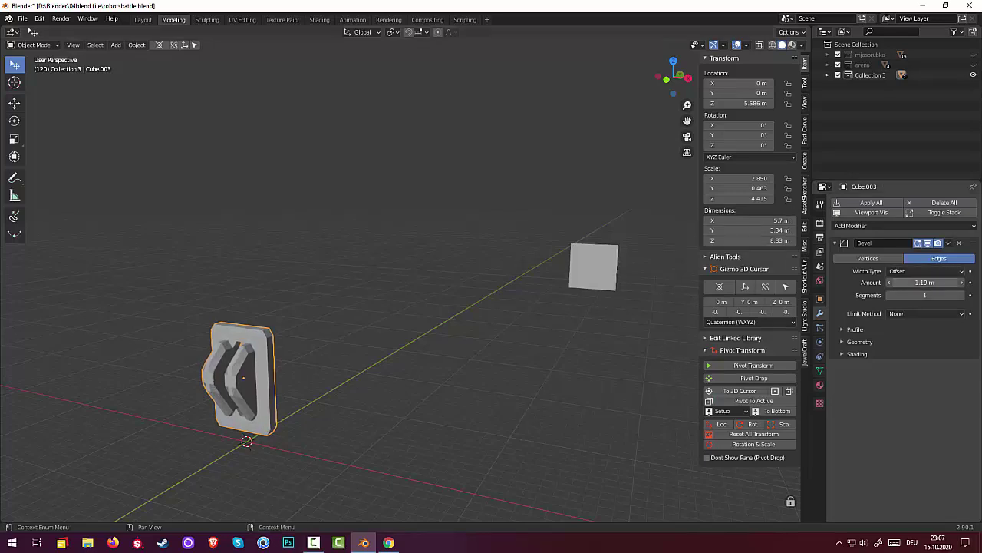
{"action": "mouse_move", "coordinate": [925, 283]}
{"action": "left_mouse_down"}
{"action": "mouse_move", "coordinate": [910, 283]}
{"action": "mouse_move", "coordinate": [933, 283]}
{"action": "left_mouse_up"}
{"action": "left_click", "coordinate": [455, 370]}
{"action": "mouse_move", "coordinate": [455, 370]}
{"action": "middle_mouse_down"}
{"action": "mouse_move", "coordinate": [412, 396]}
{"action": "mouse_move", "coordinate": [446, 386]}
{"action": "mouse_move", "coordinate": [449, 398]}
{"action": "mouse_move", "coordinate": [369, 389]}
{"action": "mouse_move", "coordinate": [394, 376]}
{"action": "mouse_move", "coordinate": [451, 399]}
{"action": "mouse_move", "coordinate": [524, 391]}
{"action": "mouse_move", "coordinate": [506, 403]}
{"action": "mouse_move", "coordinate": [522, 391]}
{"action": "mouse_move", "coordinate": [511, 382]}
{"action": "middle_mouse_up"}
{"action": "left_click", "coordinate": [528, 393]}
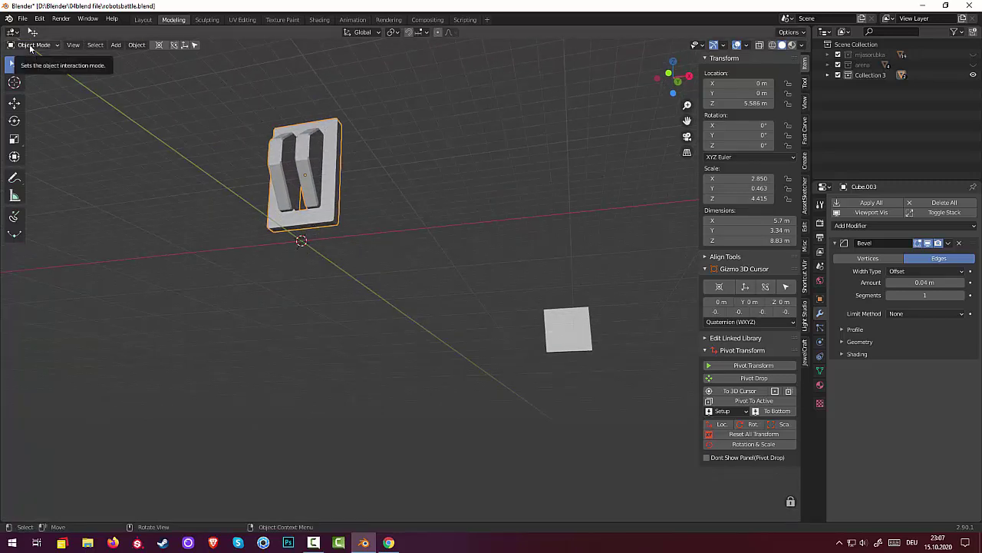
In Edit Mode with face select, select the panel's three bottom faces.
{"action": "left_click", "coordinate": [31, 47]}
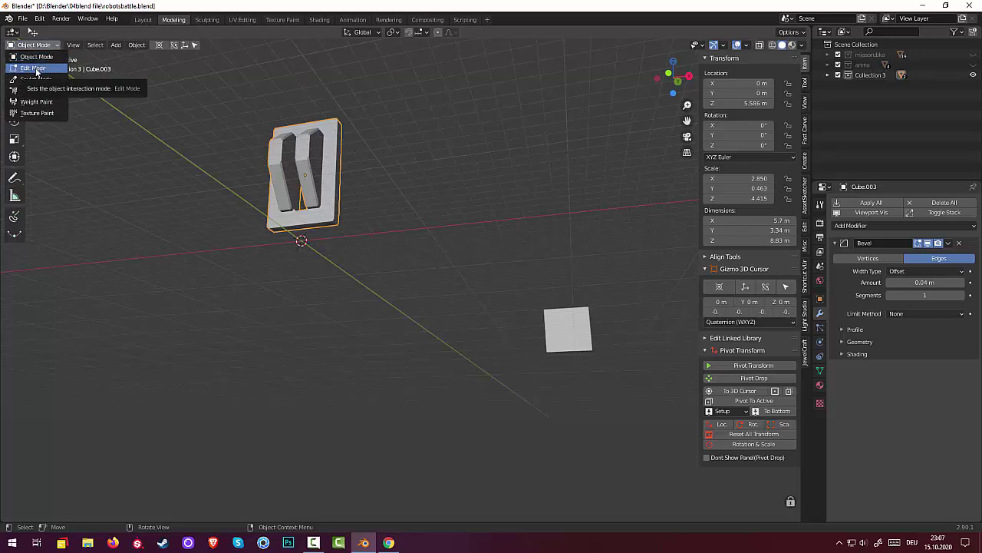
{"action": "left_click", "coordinate": [34, 67]}
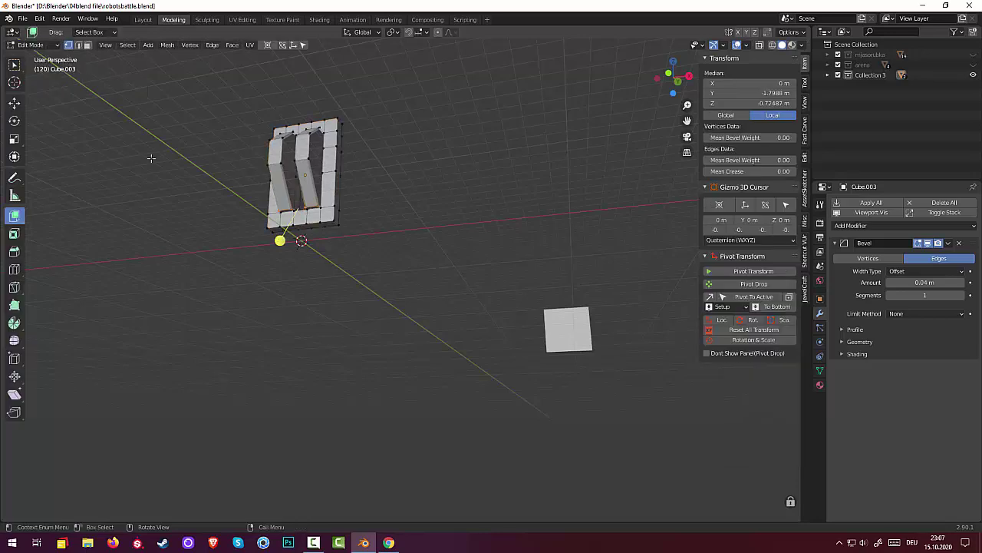
{"action": "left_click", "coordinate": [86, 45]}
{"action": "left_click", "coordinate": [277, 228]}
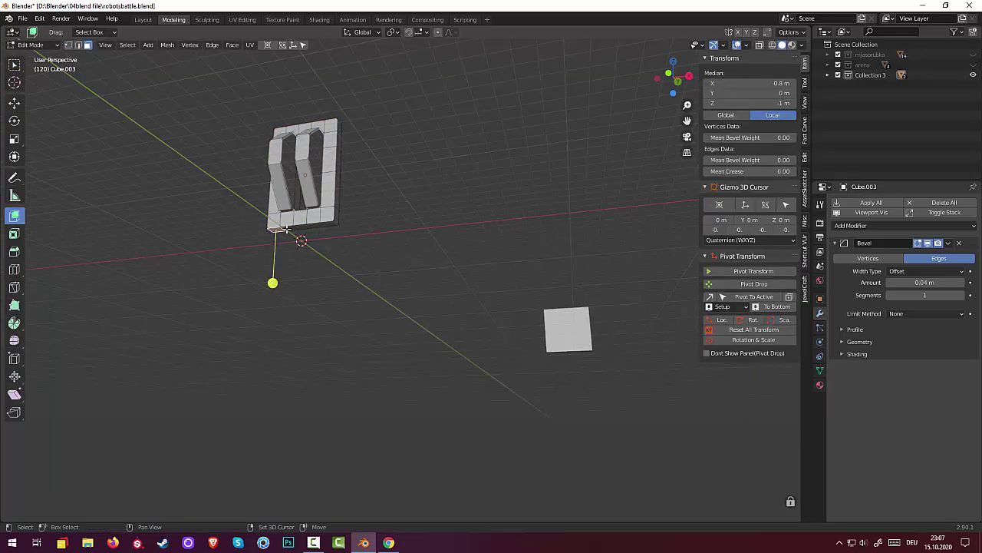
{"action": "left_click", "coordinate": [313, 225], "text": "shift"}
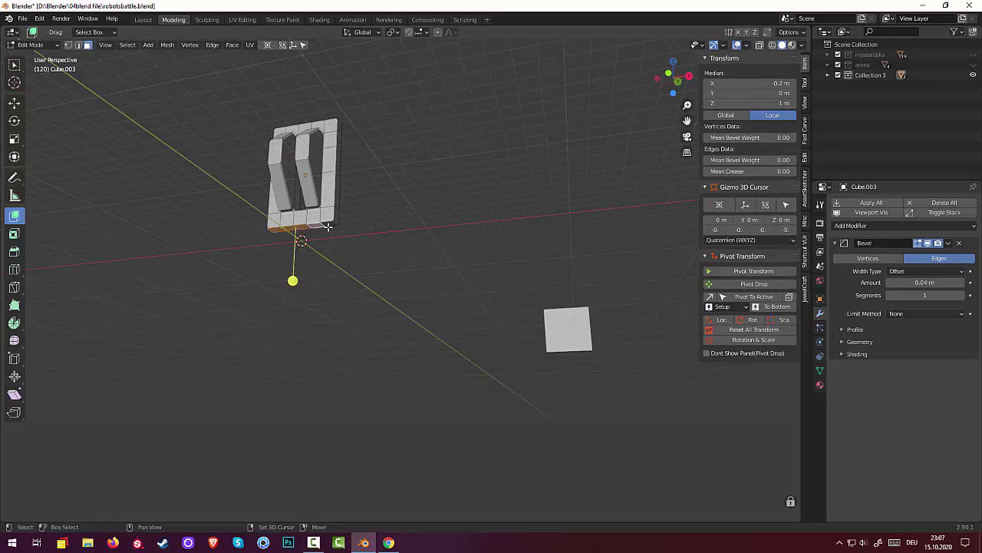
{"action": "left_click", "coordinate": [327, 224], "text": "shift"}
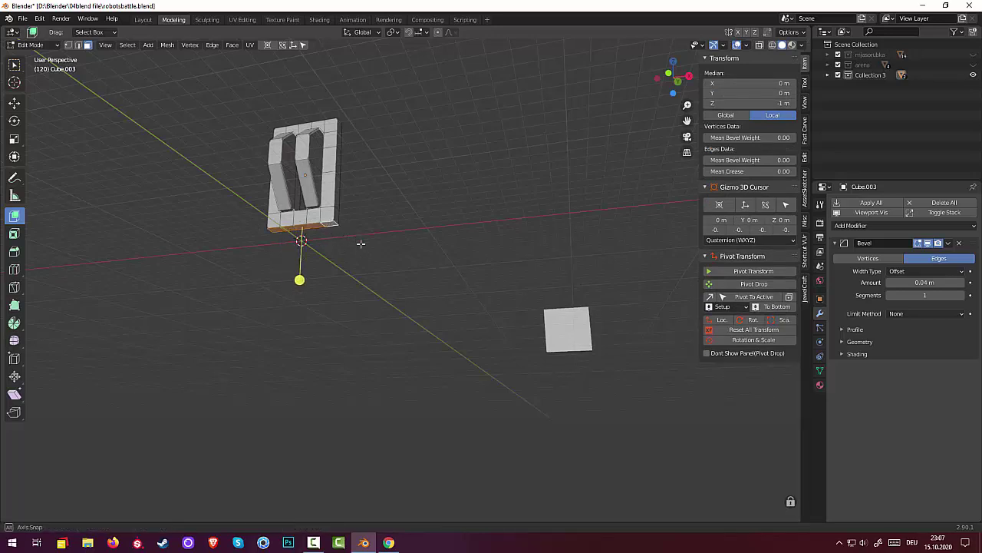
{"action": "middle_click_drag", "start_coordinate": [361, 238], "coordinate": [362, 289]}
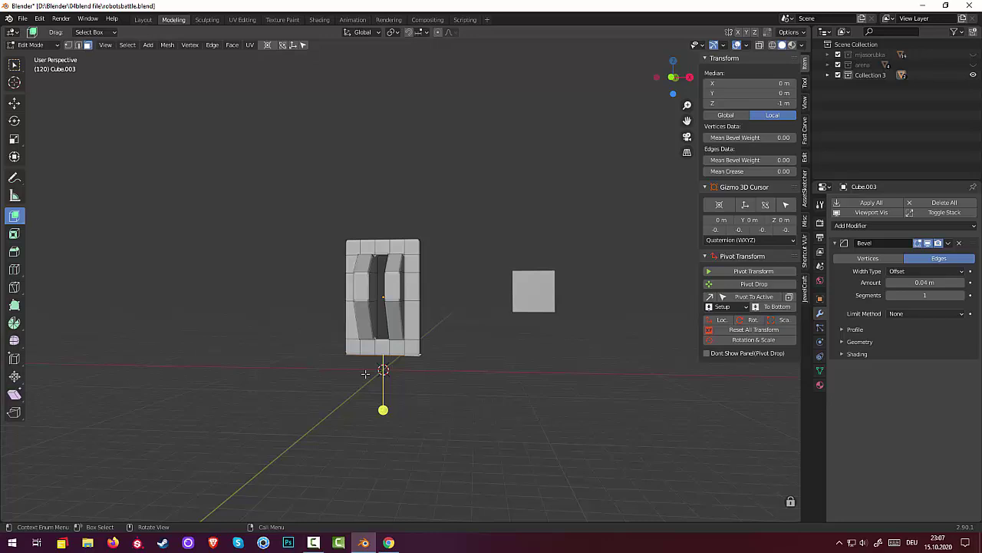
Lower the selected bottom faces 1.962 m along Z to lengthen the panel.
{"action": "key", "text": "g"}
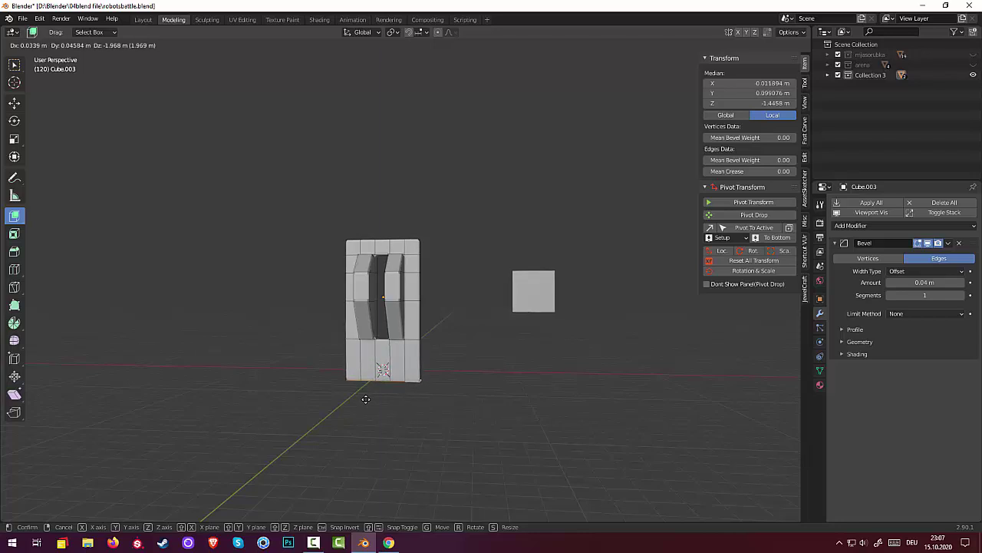
{"action": "key", "text": "z"}
{"action": "left_click", "coordinate": [366, 399]}
{"action": "middle_click_drag", "start_coordinate": [462, 413], "coordinate": [431, 408]}
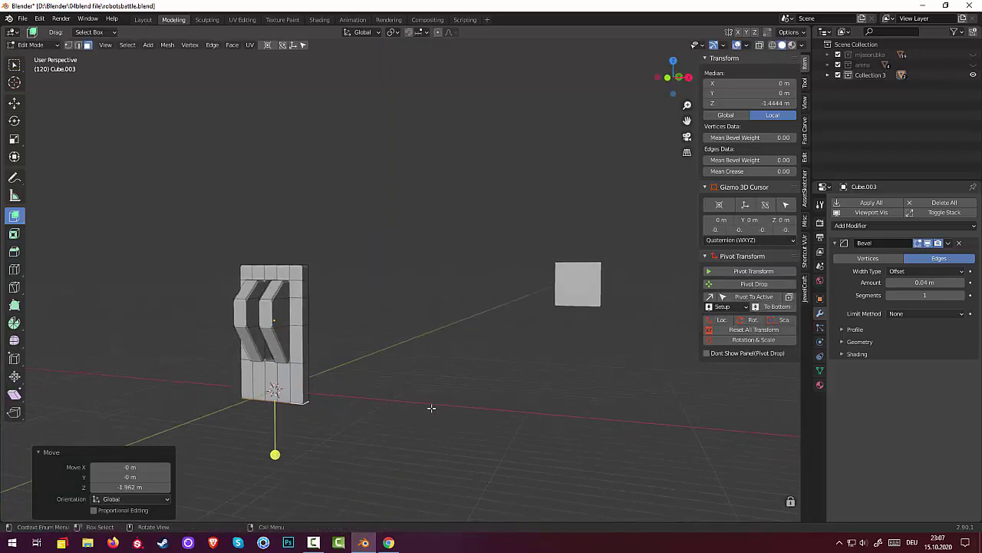
{"action": "left_click", "coordinate": [244, 389]}
{"action": "mouse_move", "coordinate": [499, 410]}
{"action": "middle_mouse_down"}
{"action": "mouse_move", "coordinate": [553, 403]}
{"action": "mouse_move", "coordinate": [528, 411]}
{"action": "middle_mouse_up"}
{"action": "key", "text": "ctrl+r"}
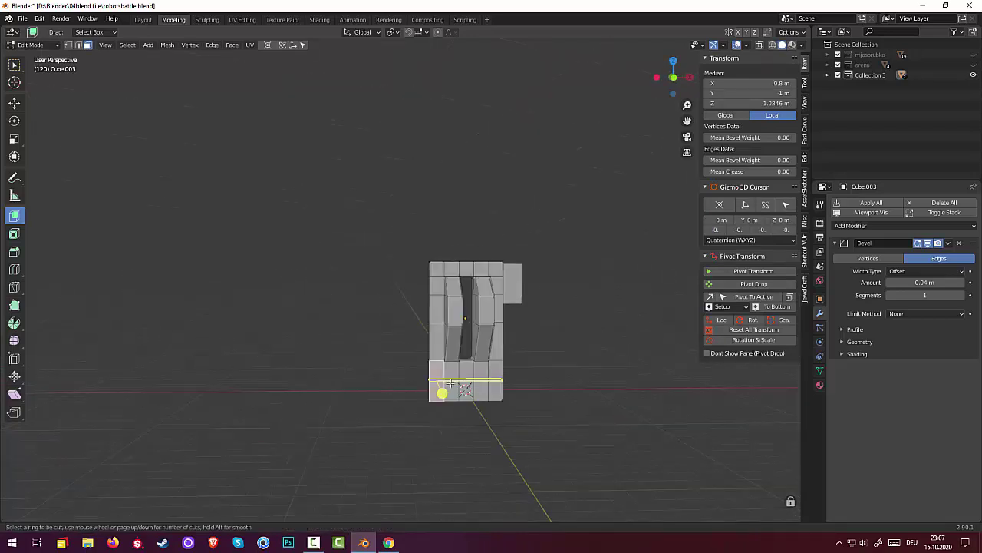
Add a loop cut across the lower panel and select its bottom edge loop.
{"action": "left_click", "coordinate": [450, 384]}
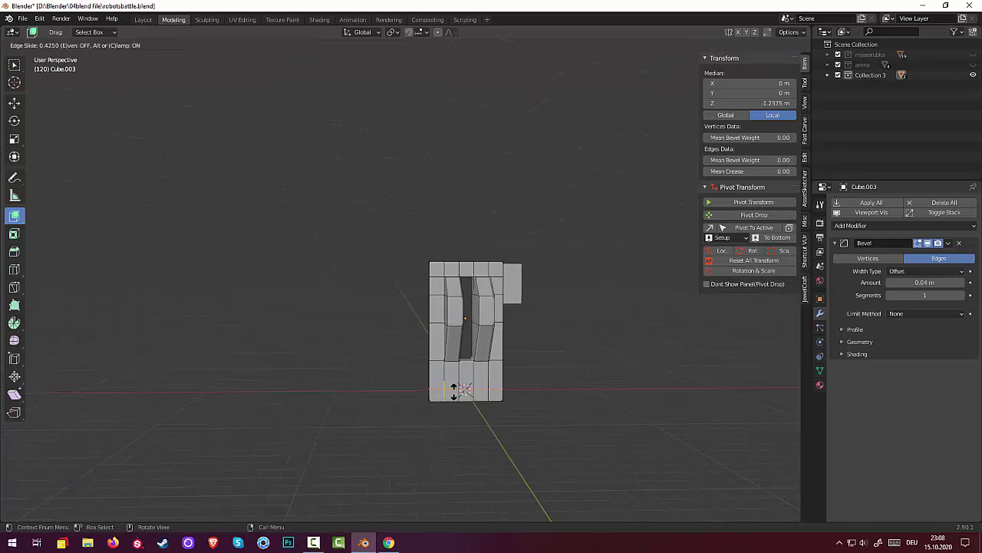
{"action": "left_click", "coordinate": [453, 390]}
{"action": "middle_click_drag", "start_coordinate": [523, 422], "coordinate": [491, 418]}
{"action": "left_click", "coordinate": [476, 415]}
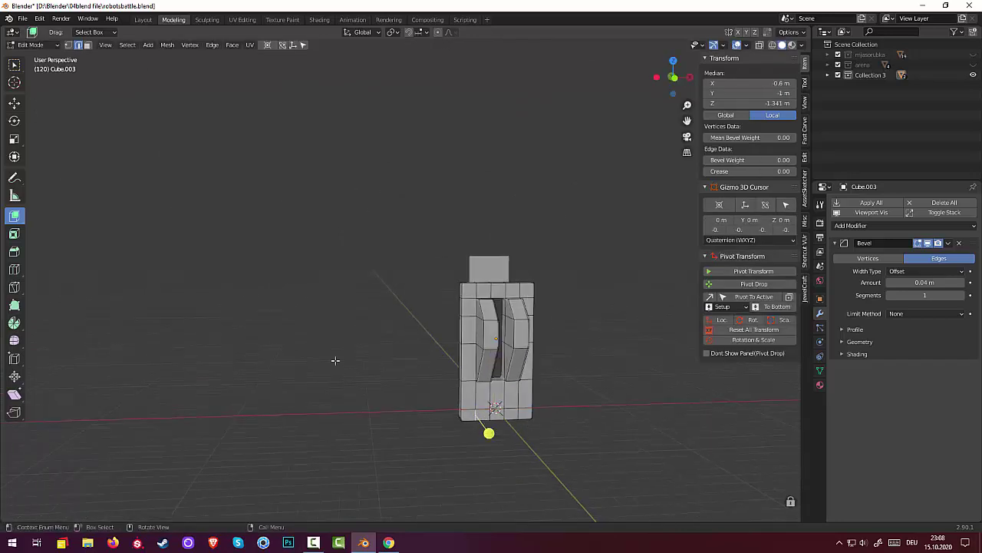
{"action": "key", "text": "alt+a"}
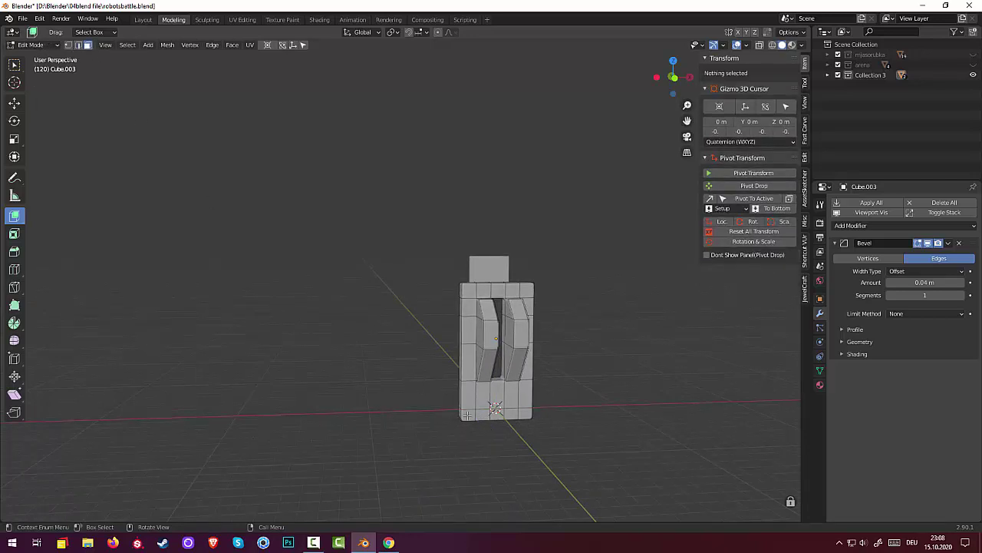
{"action": "left_click", "coordinate": [467, 415], "text": "alt"}
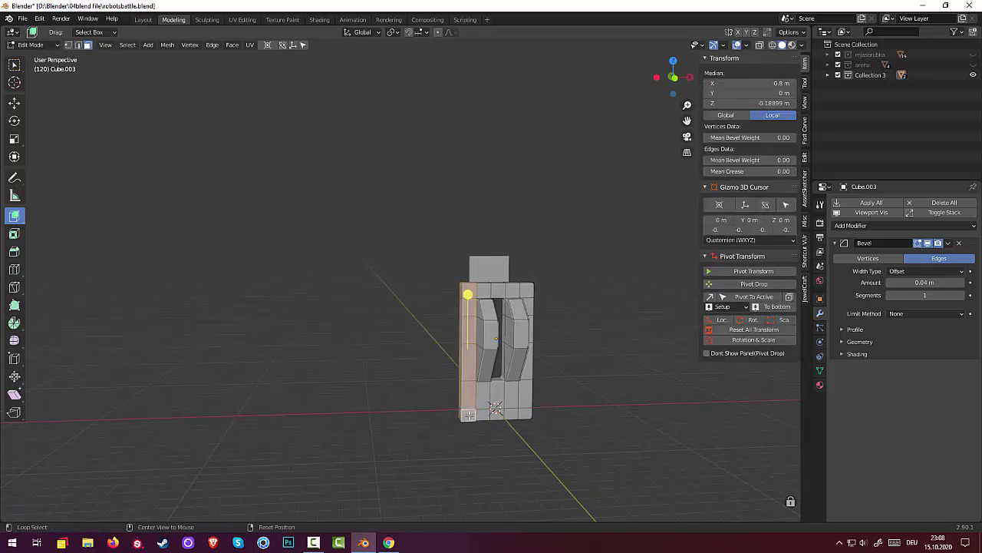
{"action": "left_click", "coordinate": [476, 416], "text": "alt"}
{"action": "key", "text": "alt+a"}
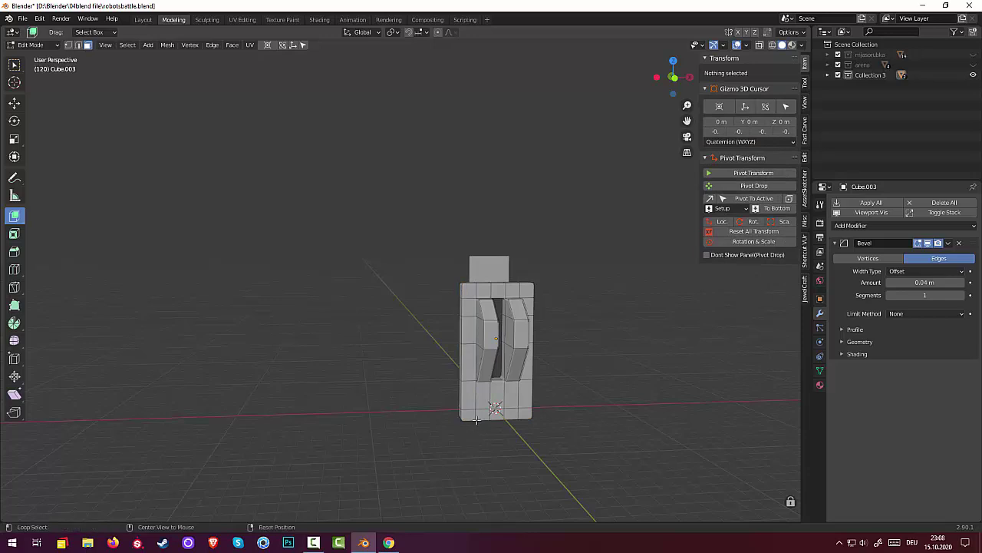
{"action": "left_click", "coordinate": [476, 415], "text": "alt"}
{"action": "middle_click_drag", "start_coordinate": [509, 456], "coordinate": [504, 469]}
Try extruding the bottom faces along normals into a base slab, then undo the oversized result.
{"action": "left_click", "coordinate": [15, 216]}
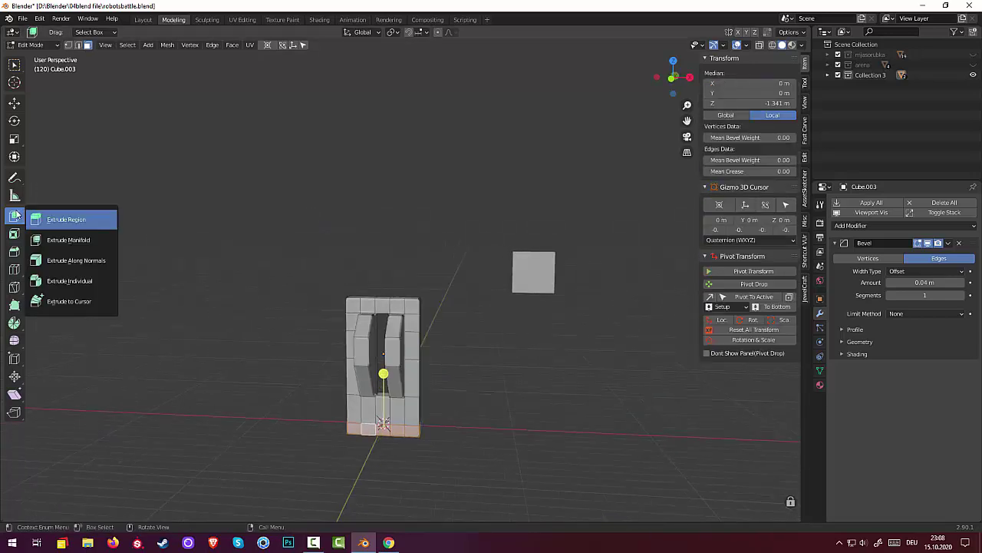
{"action": "left_click", "coordinate": [68, 262]}
{"action": "left_click_drag", "start_coordinate": [383, 374], "coordinate": [382, 374]}
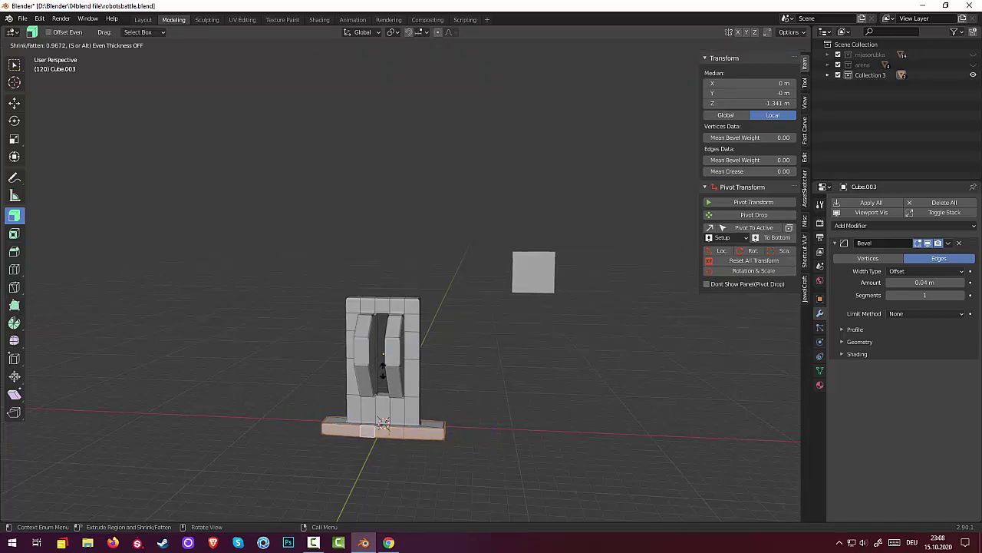
{"action": "left_click_drag", "start_coordinate": [383, 376], "coordinate": [382, 368]}
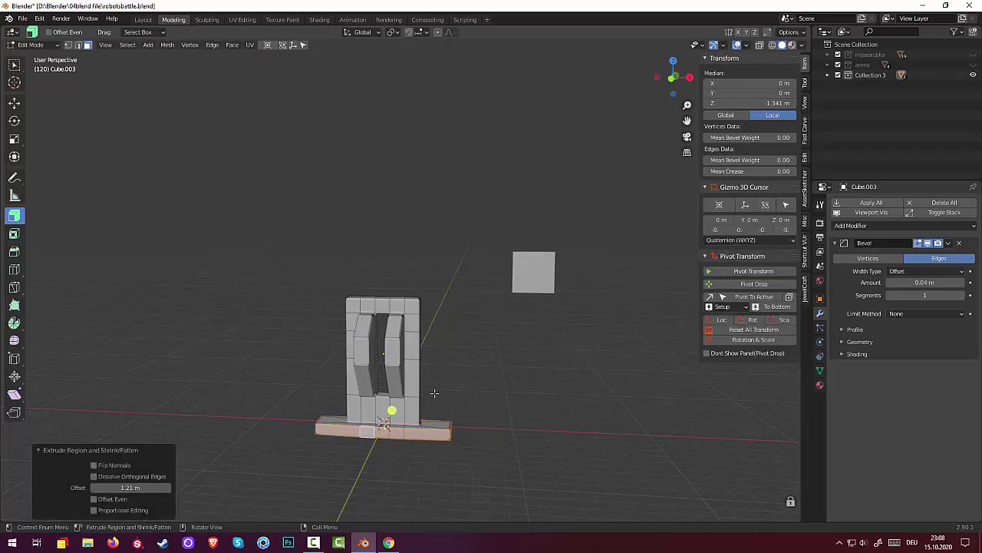
{"action": "mouse_move", "coordinate": [434, 393]}
{"action": "middle_mouse_down"}
{"action": "mouse_move", "coordinate": [402, 422]}
{"action": "mouse_move", "coordinate": [386, 401]}
{"action": "mouse_move", "coordinate": [332, 393]}
{"action": "middle_mouse_up"}
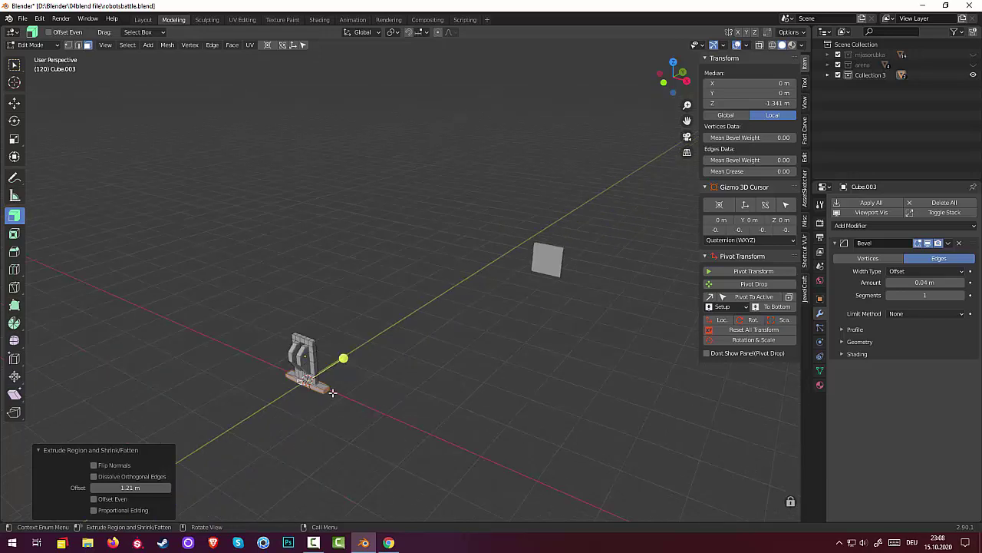
{"action": "mouse_move", "coordinate": [345, 358]}
{"action": "left_mouse_down"}
{"action": "mouse_move", "coordinate": [377, 333]}
{"action": "mouse_move", "coordinate": [337, 351]}
{"action": "left_mouse_up"}
{"action": "left_click", "coordinate": [367, 439]}
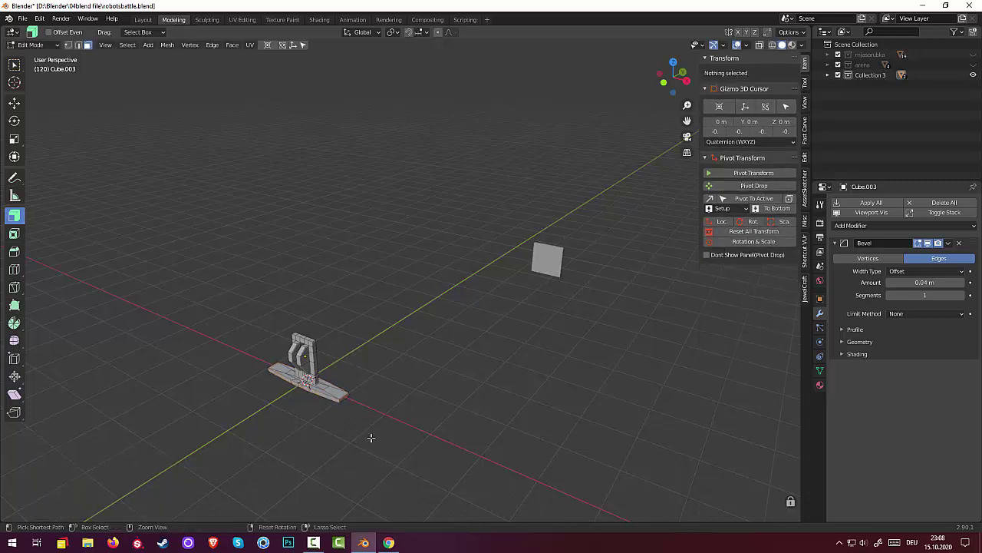
{"action": "key", "text": "ctrl+z"}
{"action": "key", "text": "ctrl+z"}
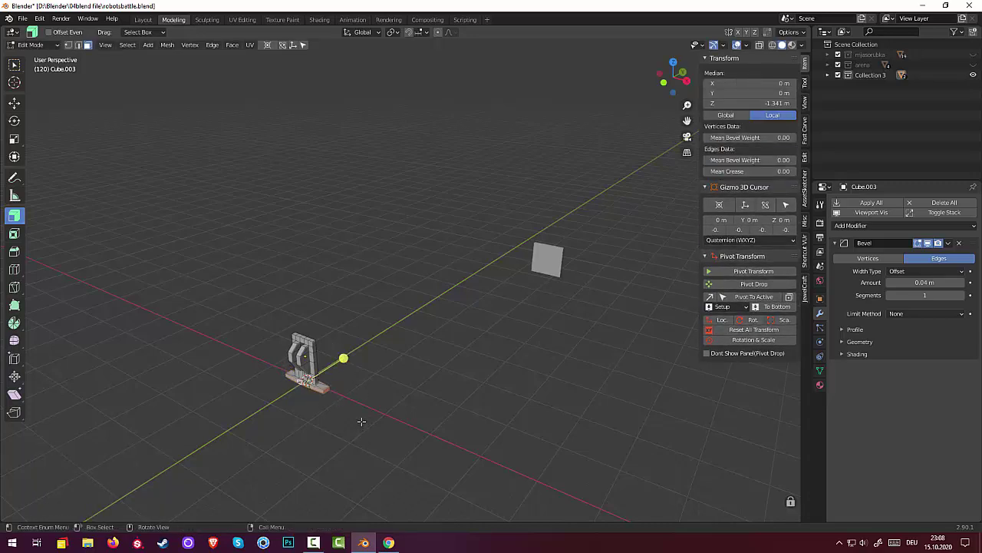
{"action": "key", "text": "ctrl+z"}
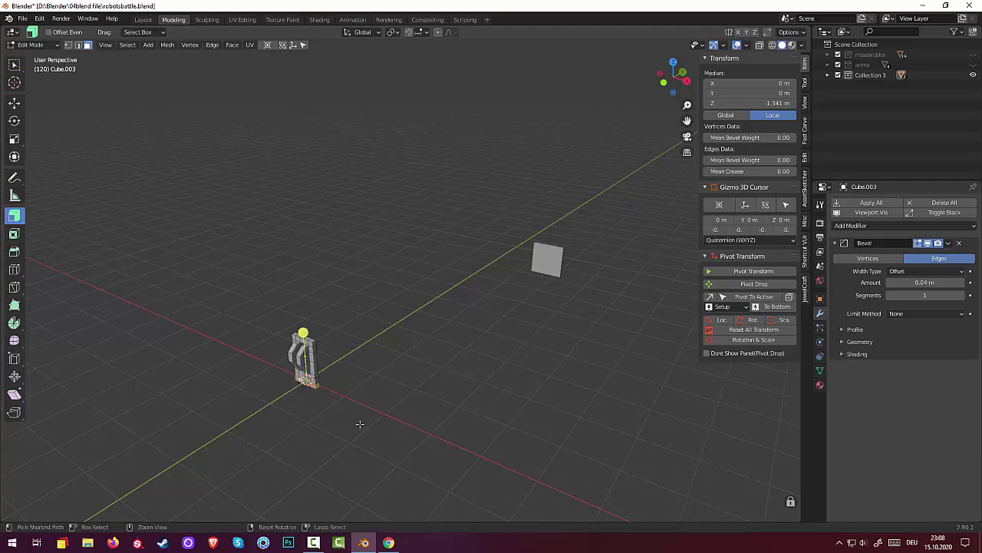
Push the base plate's front faces outward with Alt+S Shrink/Fatten.
{"action": "mouse_move", "coordinate": [360, 423]}
{"action": "middle_mouse_down"}
{"action": "mouse_move", "coordinate": [358, 396]}
{"action": "mouse_move", "coordinate": [324, 426]}
{"action": "mouse_move", "coordinate": [360, 380]}
{"action": "mouse_move", "coordinate": [377, 385]}
{"action": "middle_mouse_up"}
{"action": "left_click", "coordinate": [324, 426]}
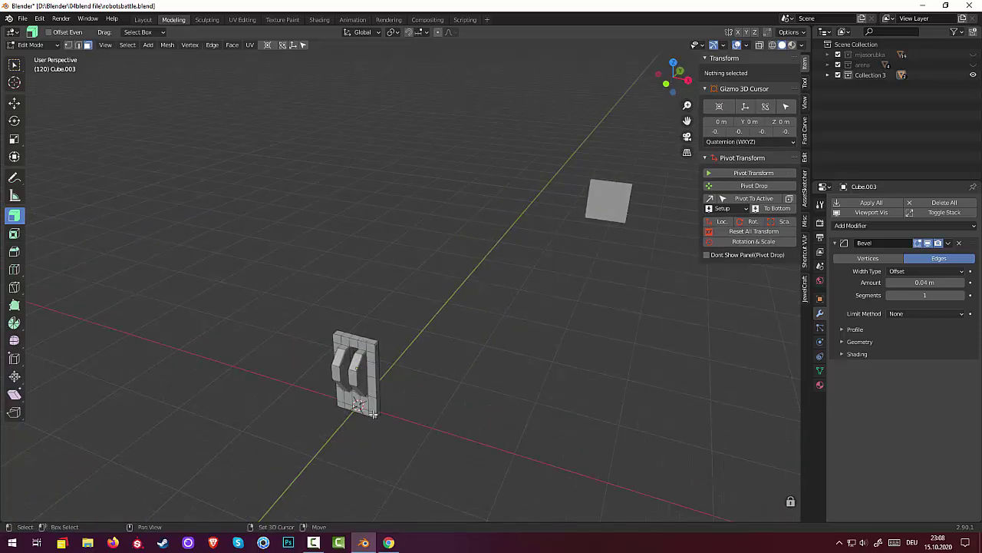
{"action": "left_click", "coordinate": [371, 413], "text": "shift"}
{"action": "left_click_drag", "start_coordinate": [367, 413], "coordinate": [355, 404]}
{"action": "middle_click_drag", "start_coordinate": [342, 404], "coordinate": [204, 402]}
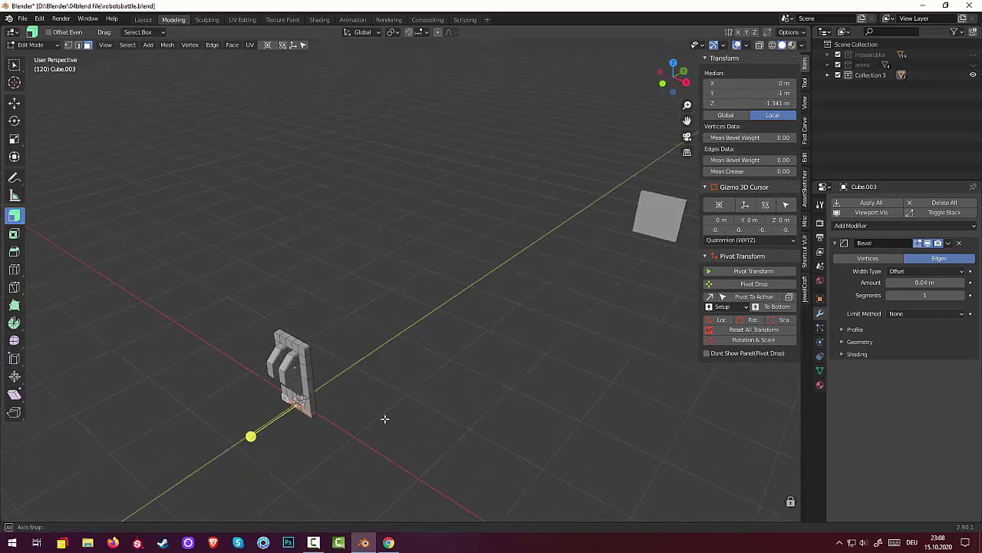
{"action": "key", "text": "alt+s"}
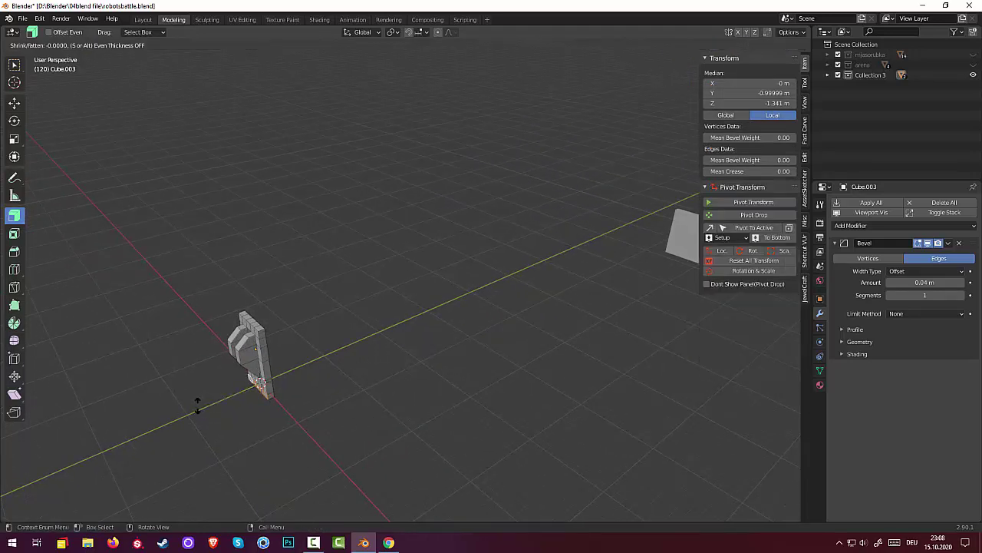
{"action": "left_click", "coordinate": [235, 393]}
{"action": "key", "text": "alt+a"}
Extend the base plate's right and left ends outward with Shrink/Fatten.
{"action": "mouse_move", "coordinate": [309, 384]}
{"action": "middle_mouse_down"}
{"action": "mouse_move", "coordinate": [241, 399]}
{"action": "mouse_move", "coordinate": [235, 388]}
{"action": "middle_mouse_up"}
{"action": "mouse_move", "coordinate": [243, 301]}
{"action": "middle_mouse_down"}
{"action": "mouse_move", "coordinate": [345, 279]}
{"action": "mouse_move", "coordinate": [398, 498]}
{"action": "middle_mouse_up"}
{"action": "left_click", "coordinate": [389, 402]}
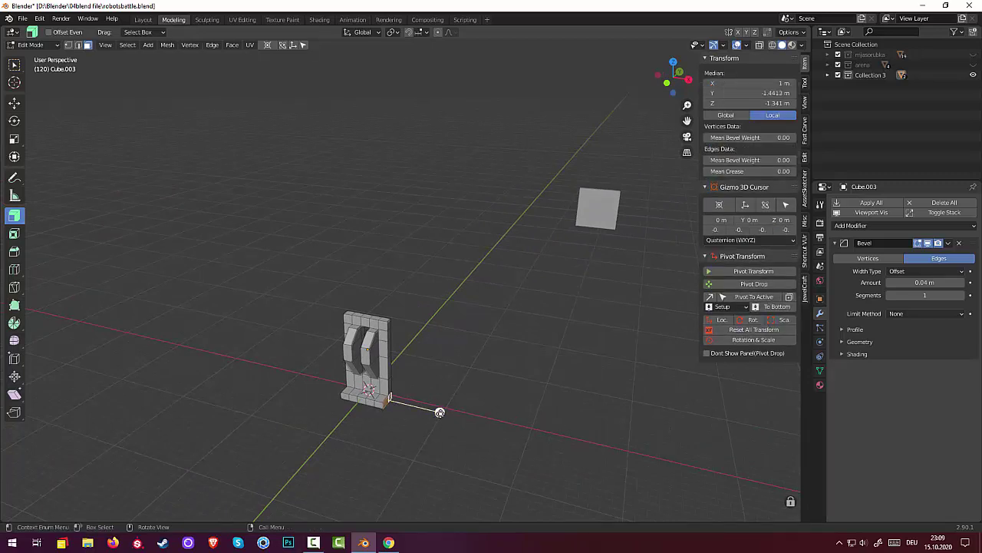
{"action": "key", "text": "alt+s"}
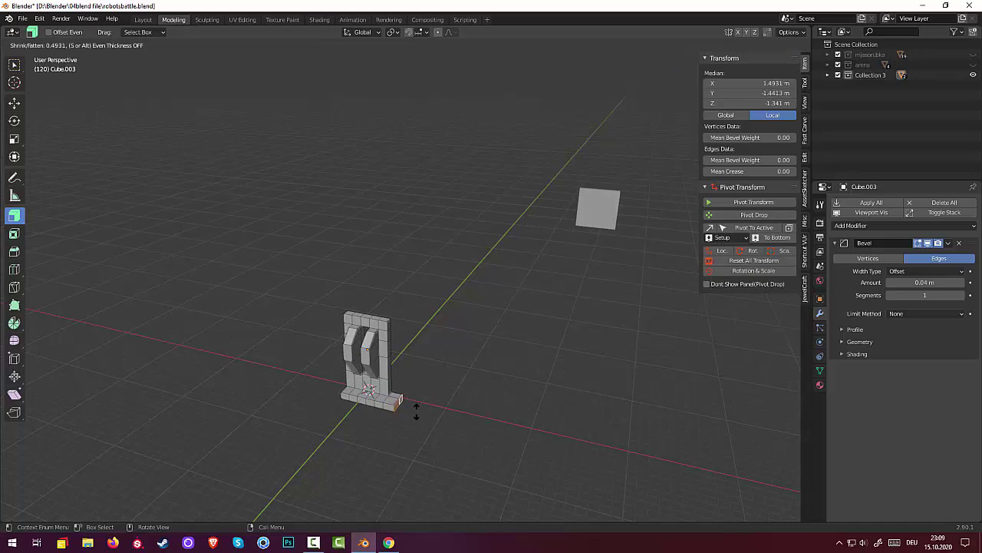
{"action": "left_click", "coordinate": [416, 413]}
{"action": "left_click", "coordinate": [445, 410]}
{"action": "middle_click_drag", "start_coordinate": [446, 411], "coordinate": [495, 411]}
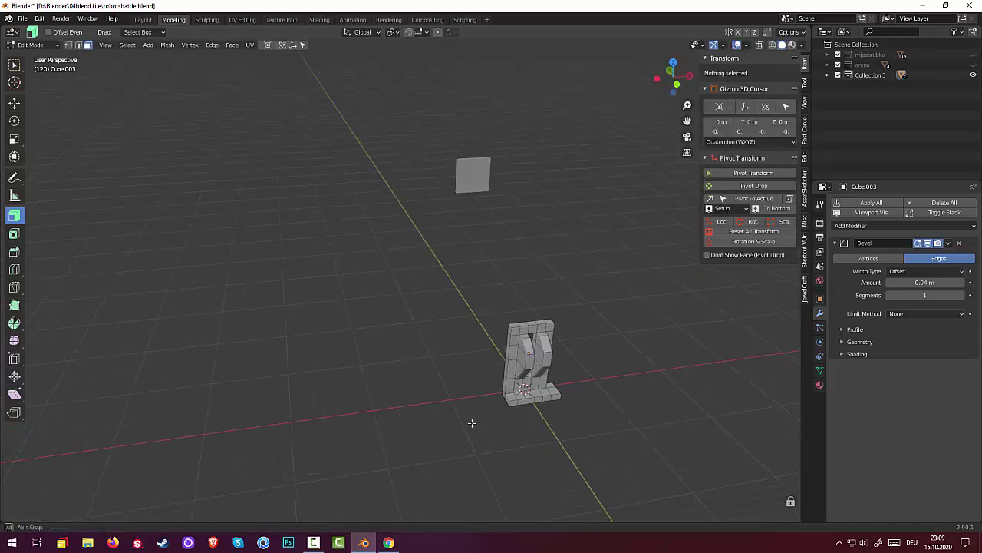
{"action": "left_click", "coordinate": [506, 398]}
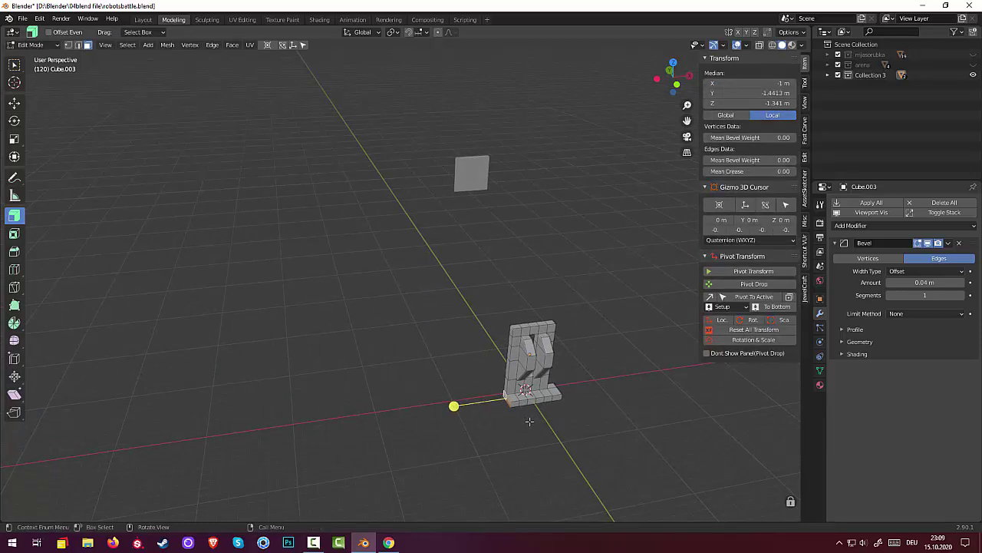
{"action": "key", "text": "alt+s"}
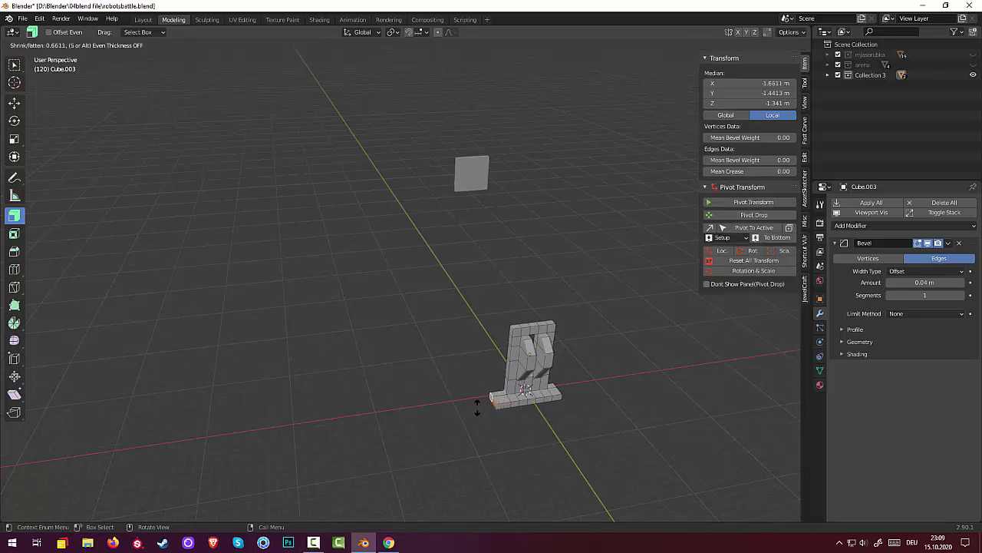
{"action": "left_click", "coordinate": [476, 407]}
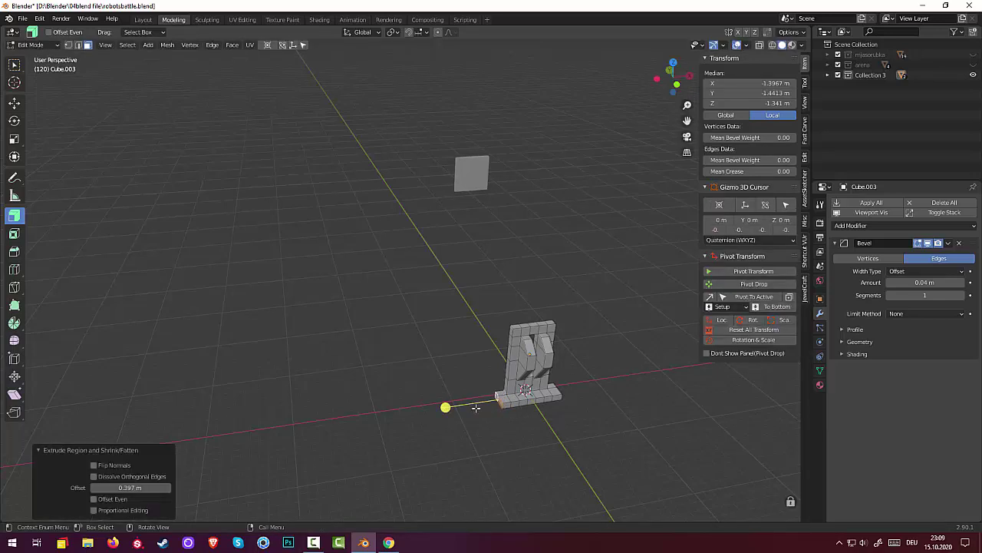
{"action": "key", "text": "alt+a"}
{"action": "mouse_move", "coordinate": [564, 491]}
{"action": "middle_mouse_down"}
{"action": "mouse_move", "coordinate": [533, 436]}
{"action": "mouse_move", "coordinate": [504, 445]}
{"action": "middle_mouse_up"}
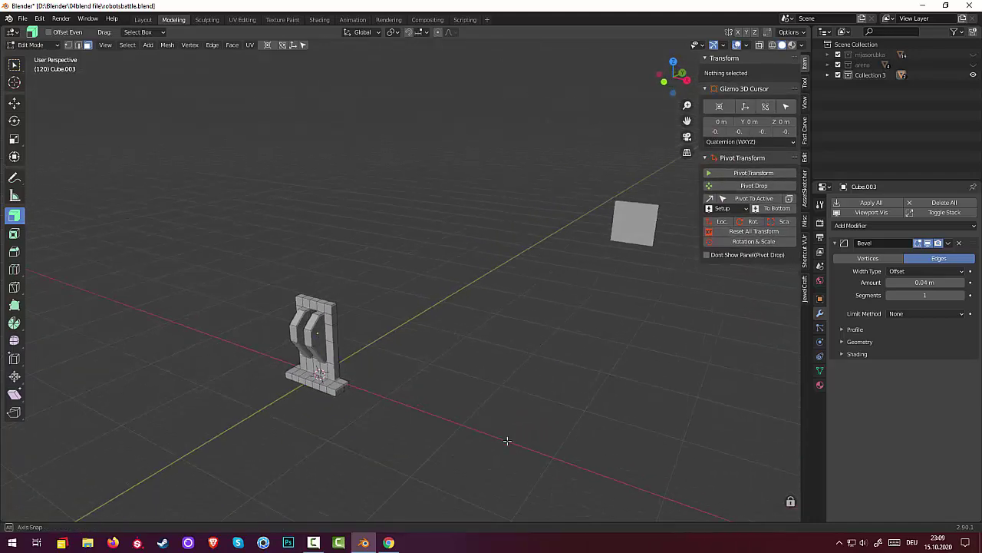
Slide the base plate's front edge sideways to centre it under the panel.
{"action": "mouse_move", "coordinate": [417, 454]}
{"action": "middle_mouse_down"}
{"action": "mouse_move", "coordinate": [395, 453]}
{"action": "mouse_move", "coordinate": [440, 431]}
{"action": "mouse_move", "coordinate": [463, 447]}
{"action": "mouse_move", "coordinate": [484, 422]}
{"action": "middle_mouse_up"}
{"action": "left_click", "coordinate": [499, 411]}
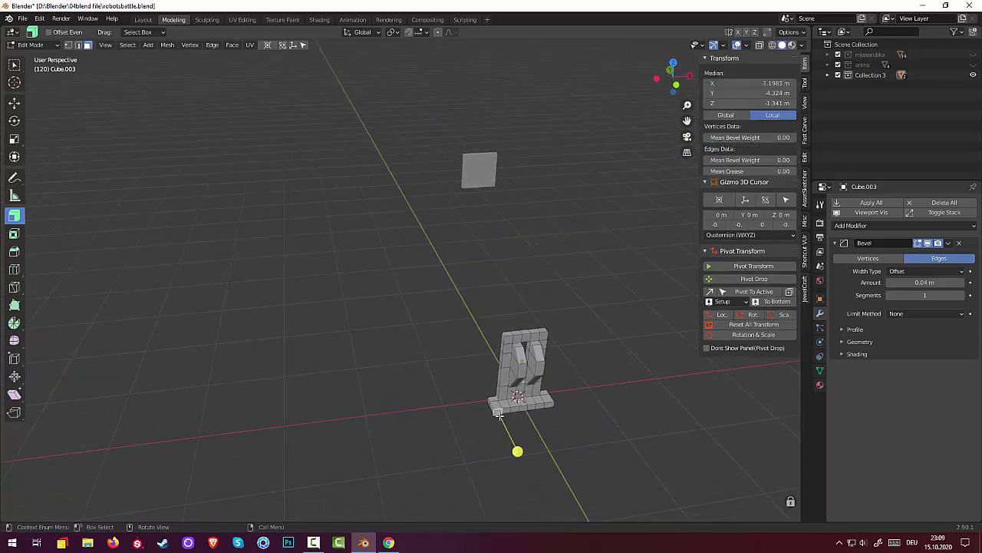
{"action": "left_click_drag", "start_coordinate": [519, 409], "coordinate": [548, 401]}
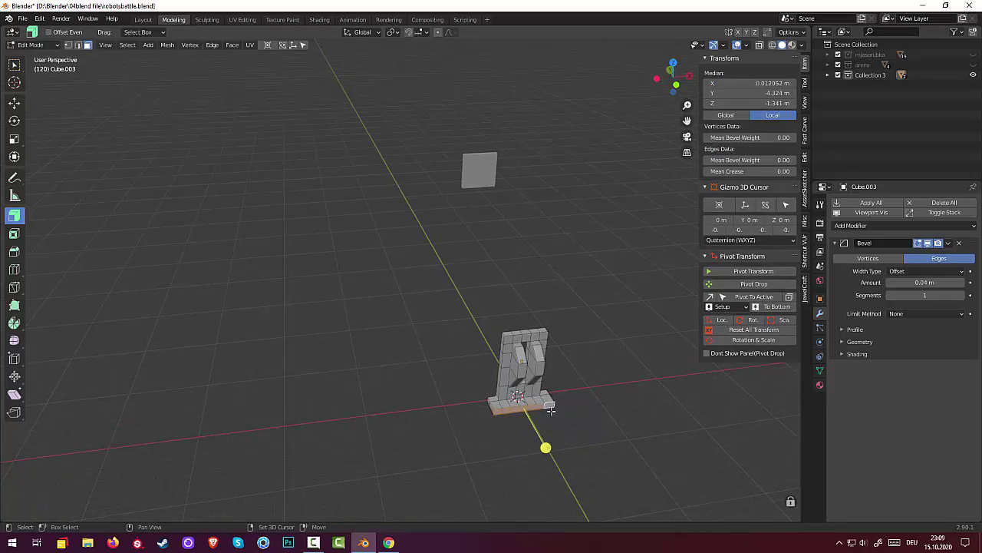
{"action": "mouse_move", "coordinate": [548, 402]}
{"action": "middle_mouse_down"}
{"action": "mouse_move", "coordinate": [514, 450]}
{"action": "mouse_move", "coordinate": [460, 461]}
{"action": "middle_mouse_up"}
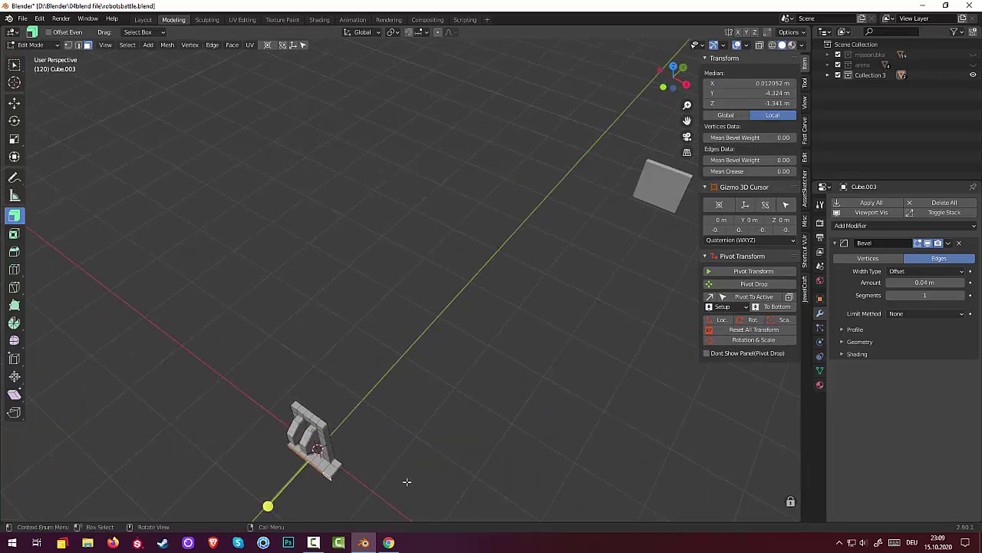
Pull the front edge forward along Y by about 0.64 m.
{"action": "key", "text": "g"}
{"action": "key", "text": "y"}
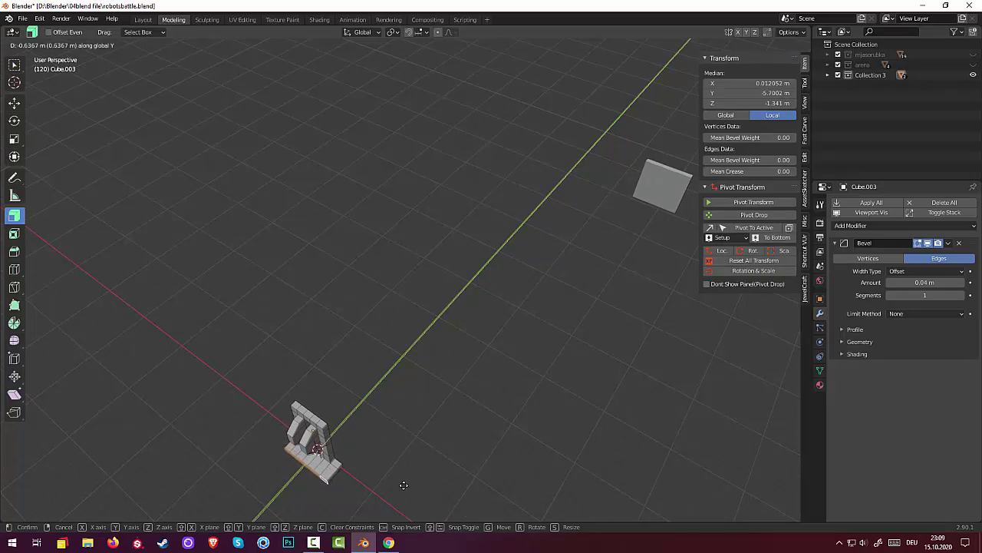
{"action": "left_click", "coordinate": [403, 485]}
{"action": "left_click", "coordinate": [388, 460]}
{"action": "middle_click_drag", "start_coordinate": [392, 452], "coordinate": [438, 404]}
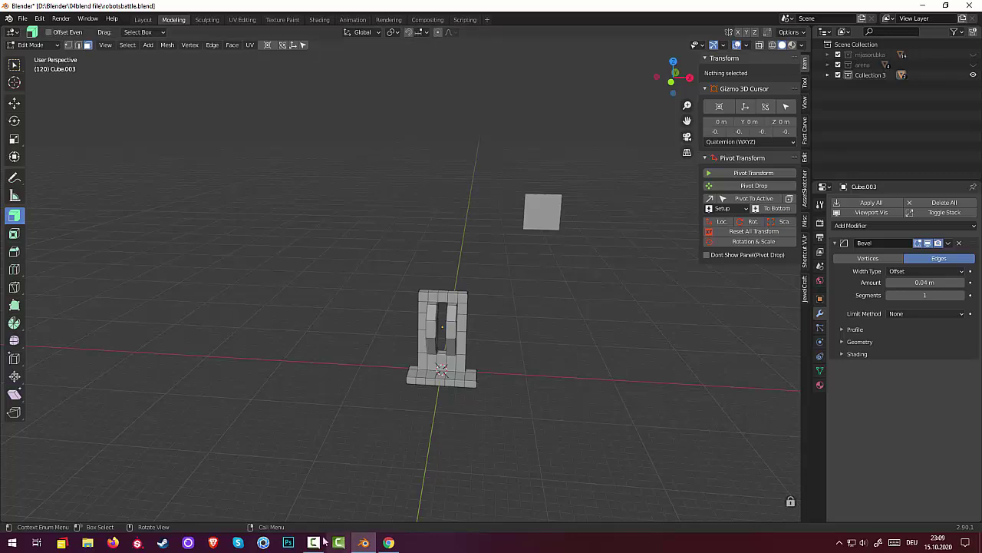
{"action": "left_click", "coordinate": [314, 543]}
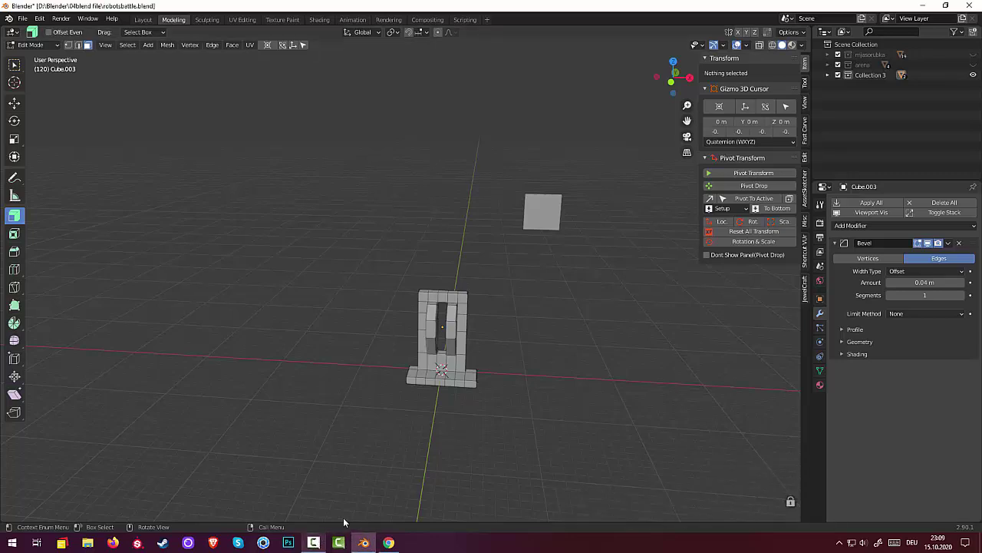
{"action": "mouse_move", "coordinate": [434, 444]}
{"action": "middle_mouse_down"}
{"action": "mouse_move", "coordinate": [458, 422]}
{"action": "mouse_move", "coordinate": [493, 422]}
{"action": "mouse_move", "coordinate": [475, 419]}
{"action": "middle_mouse_up"}
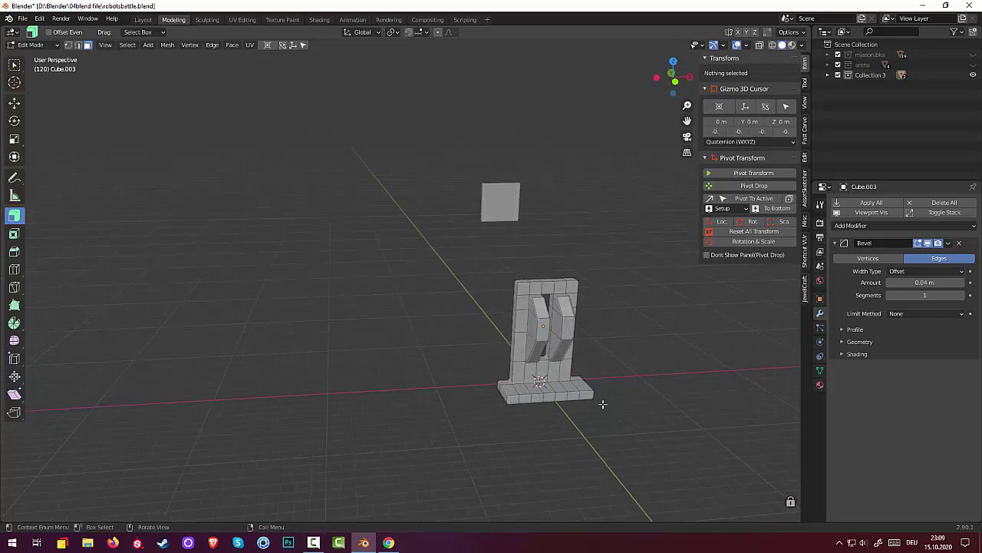
Add a cylinder, raise it into the panel opening, and rotate it 90° on Y.
{"action": "key", "text": "shift+a"}
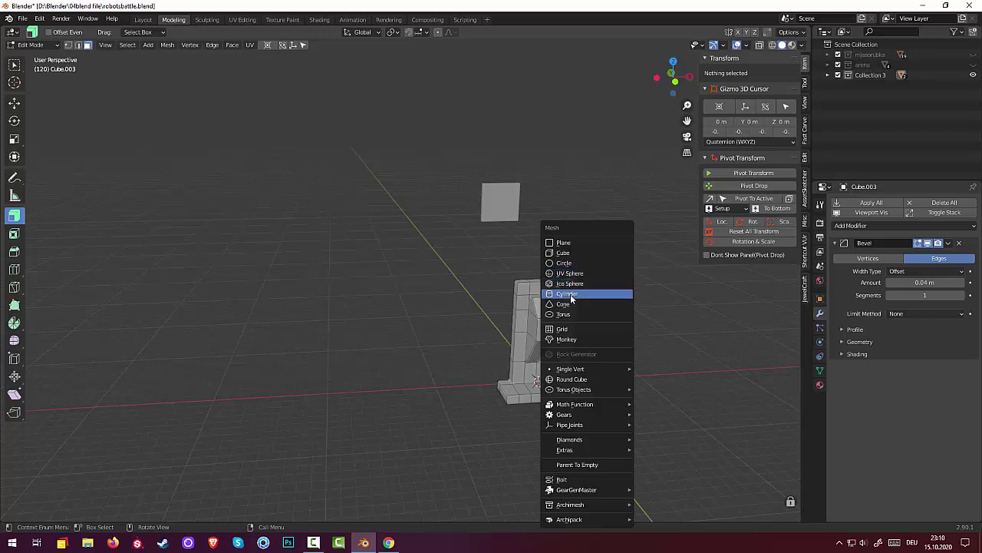
{"action": "left_click", "coordinate": [571, 294]}
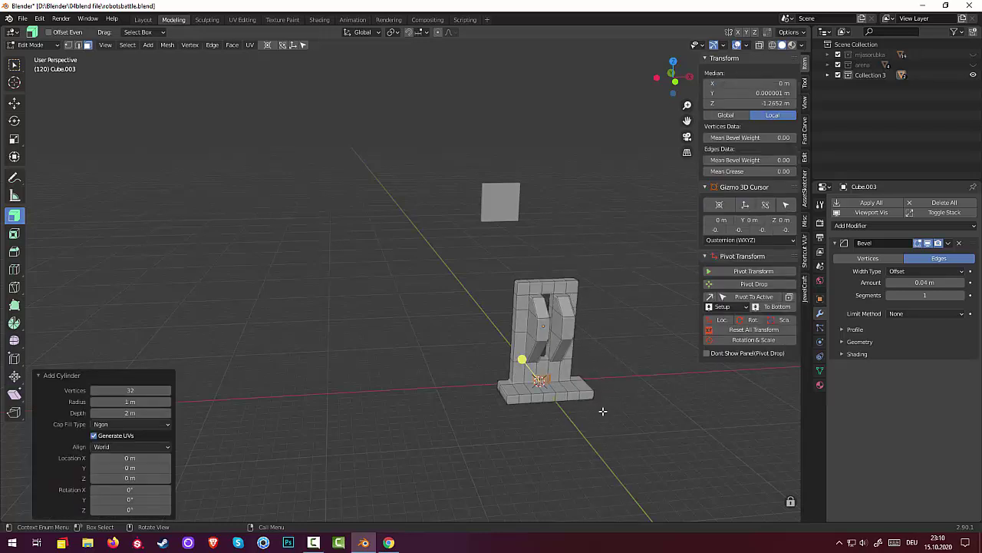
{"action": "middle_click_drag", "start_coordinate": [602, 412], "coordinate": [553, 397]}
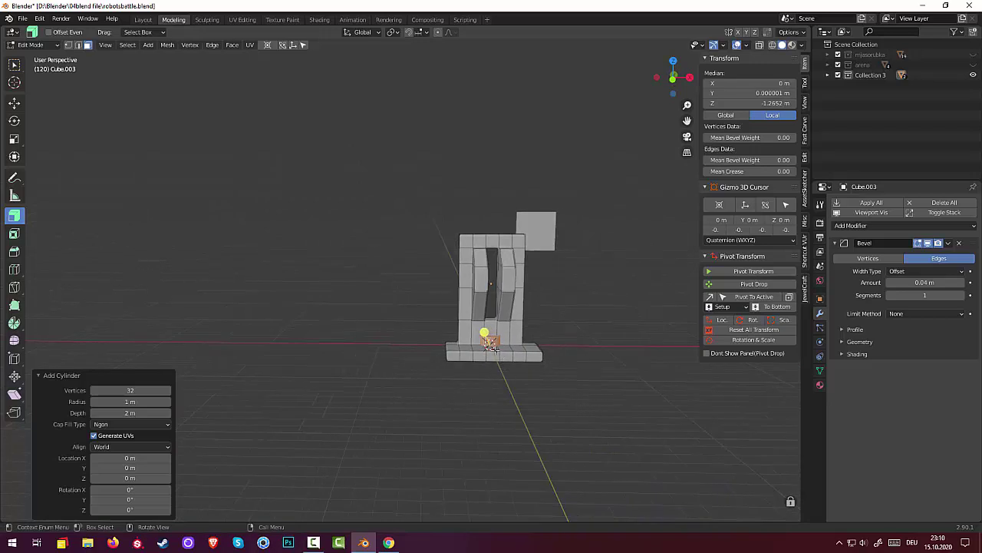
{"action": "key", "text": "g"}
{"action": "key", "text": "z"}
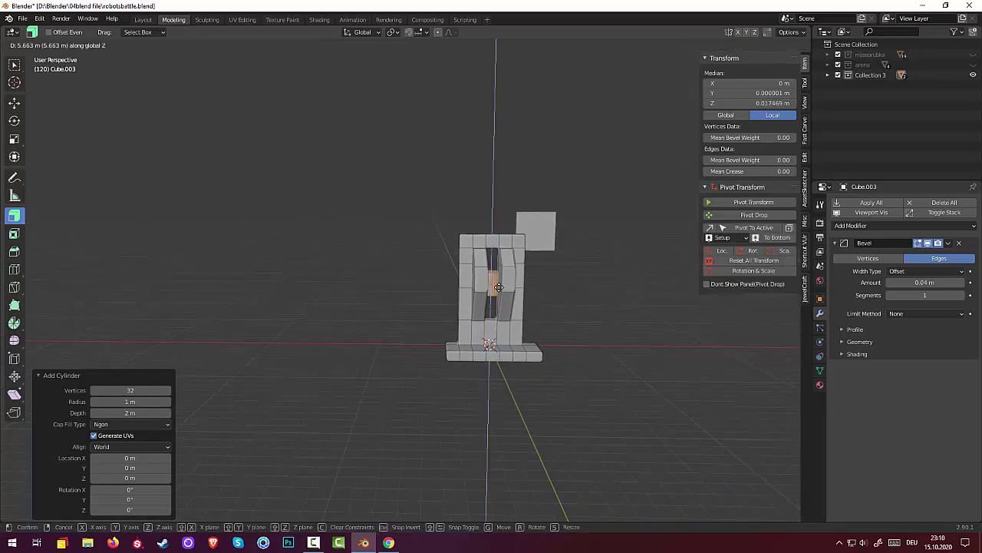
{"action": "left_click", "coordinate": [499, 283]}
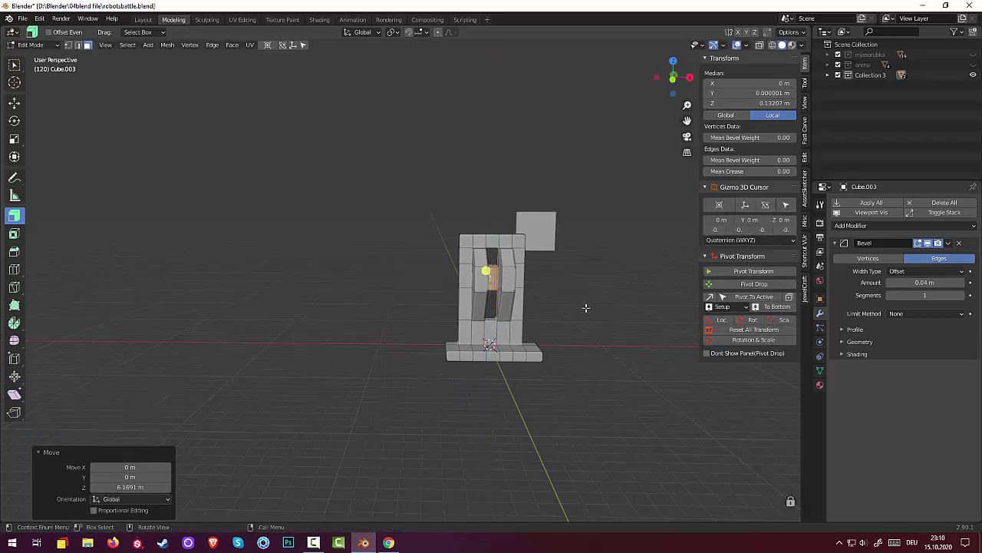
{"action": "type", "text": "r"}
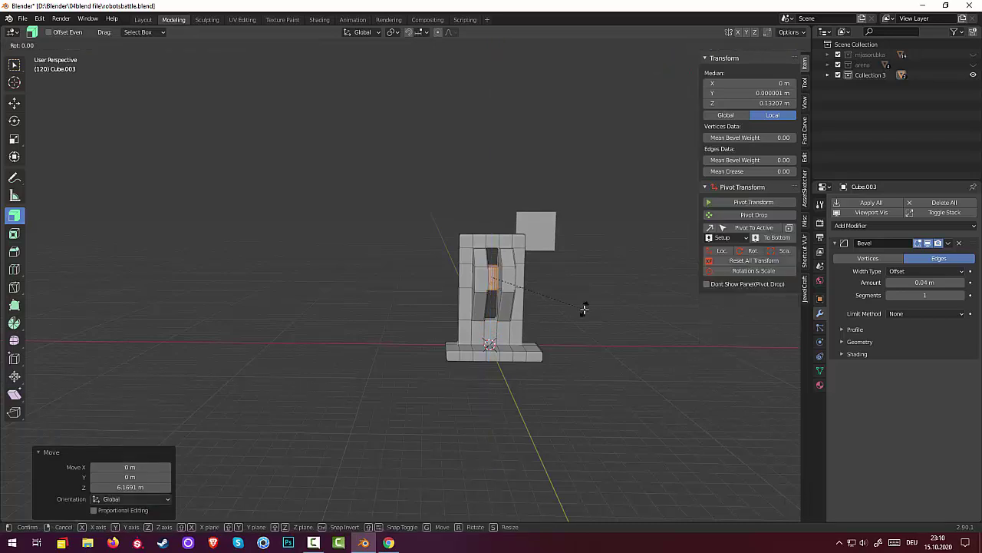
{"action": "type", "text": "y90"}
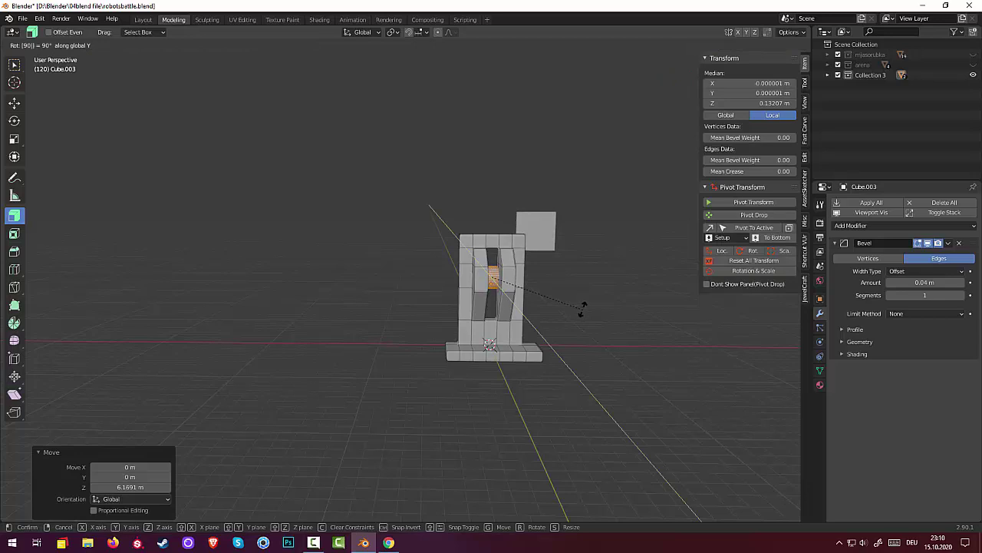
{"action": "key", "text": "Return"}
Stretch the cylinder 4.857 along X and scale it down to 0.581.
{"action": "middle_click_drag", "start_coordinate": [582, 301], "coordinate": [581, 296]}
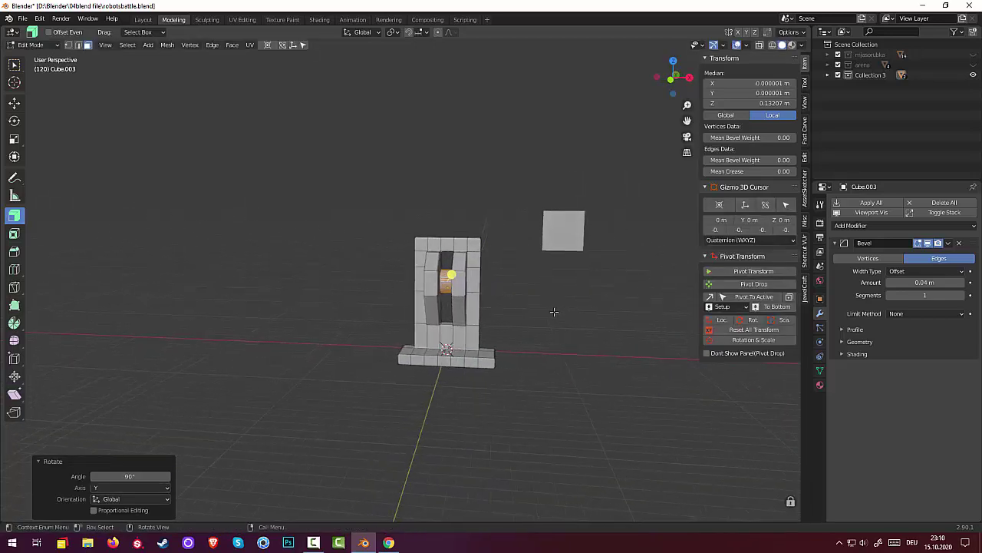
{"action": "key", "text": "s"}
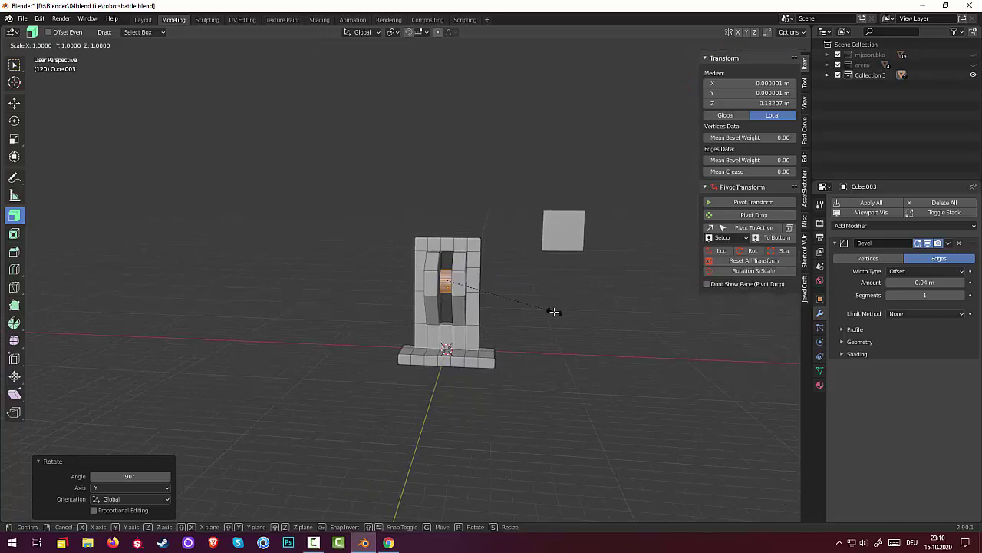
{"action": "key", "text": "x"}
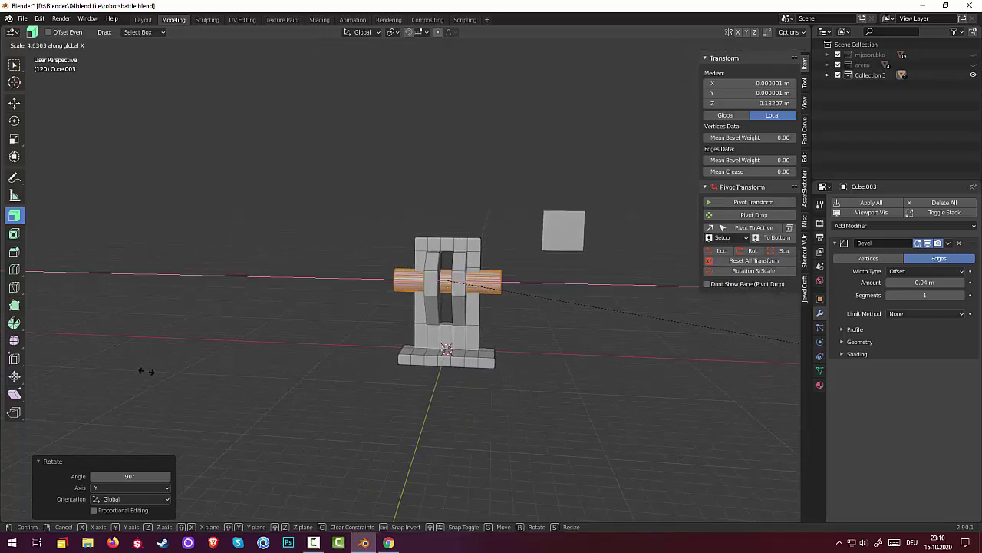
{"action": "left_click", "coordinate": [162, 373]}
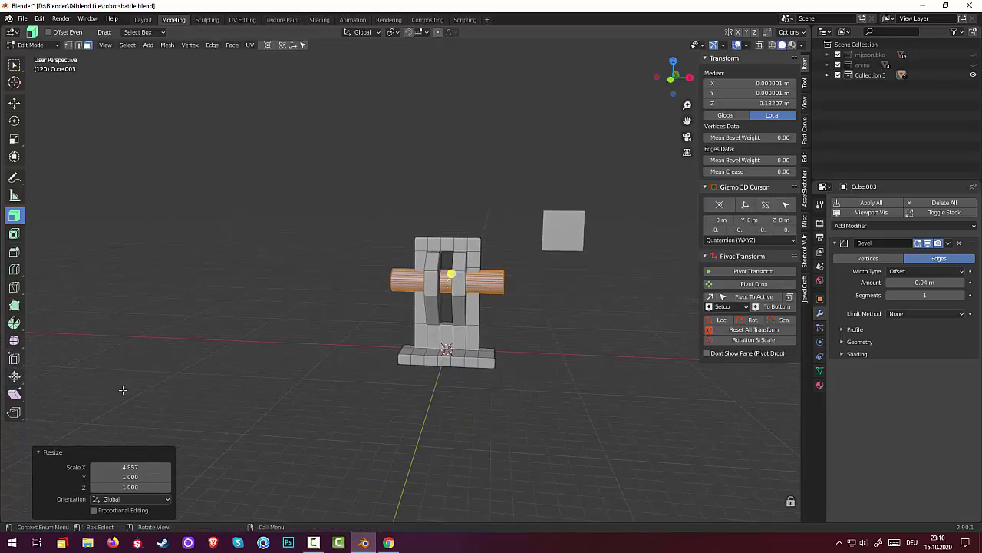
{"action": "key", "text": "s"}
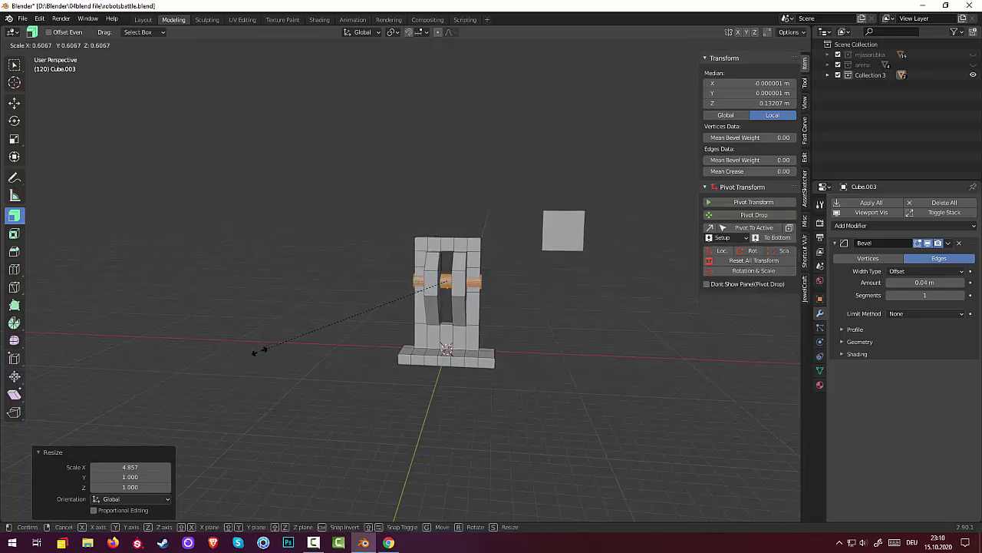
{"action": "left_click", "coordinate": [266, 346]}
{"action": "middle_click_drag", "start_coordinate": [341, 376], "coordinate": [307, 393]}
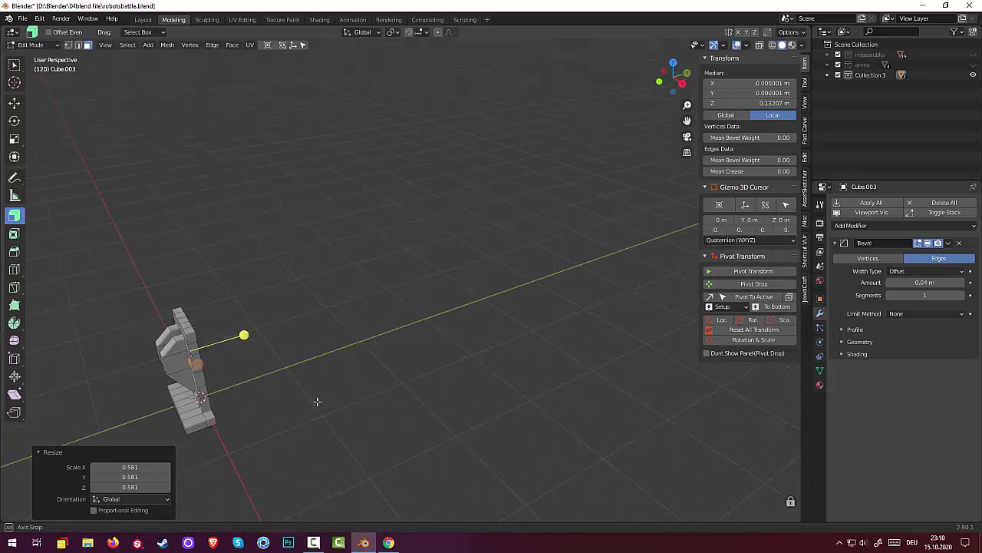
Move the axle slightly back along the Y axis.
{"action": "left_click", "coordinate": [17, 66]}
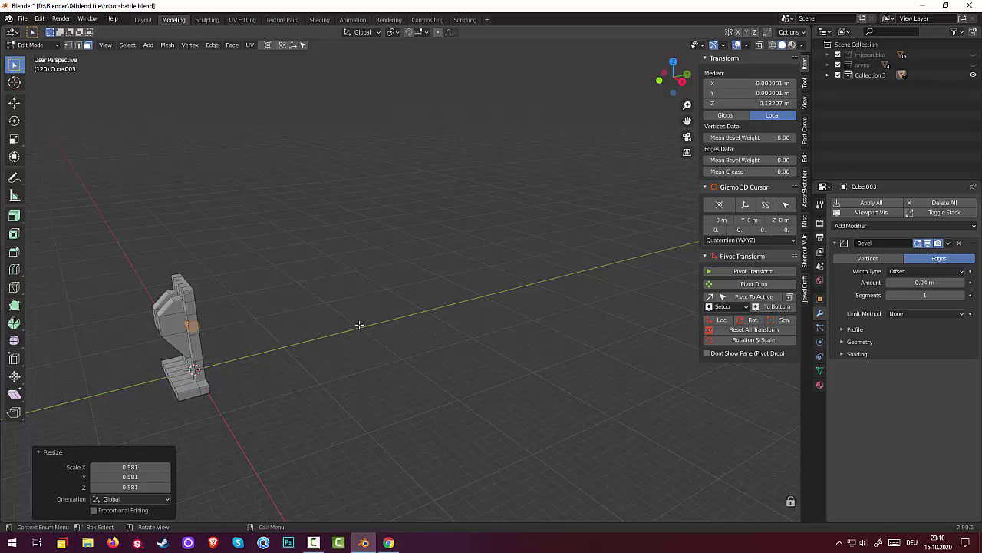
{"action": "key", "text": "g"}
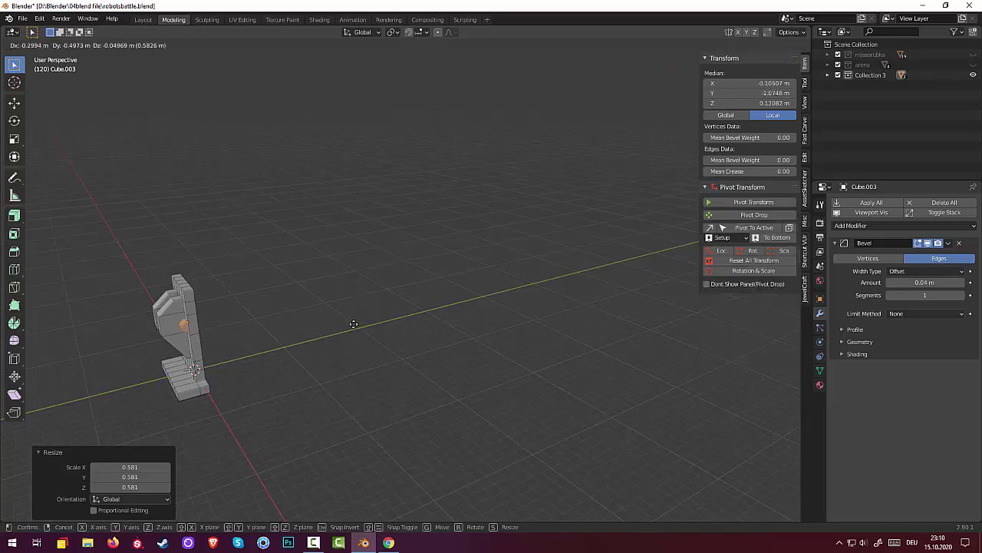
{"action": "key", "text": "y"}
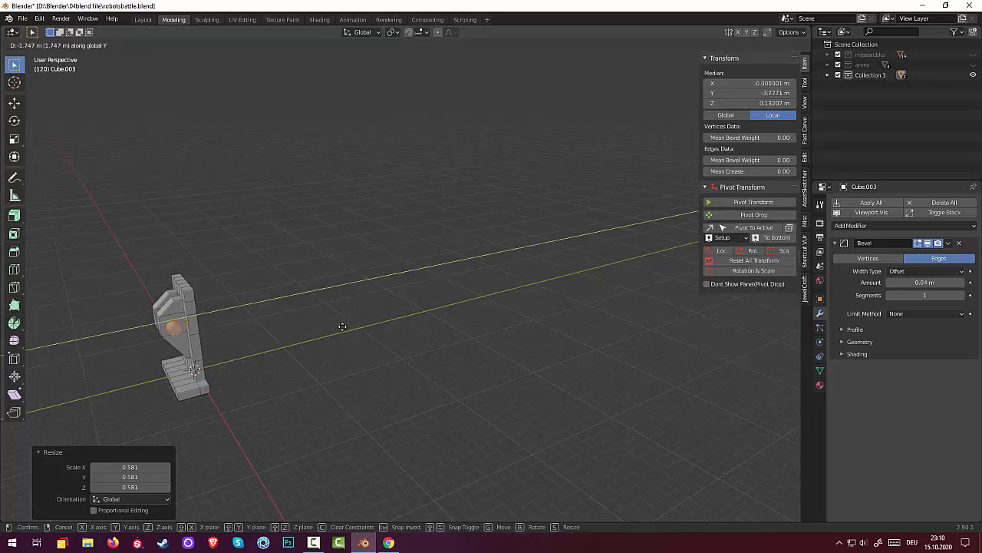
{"action": "left_click", "coordinate": [343, 323]}
In Right Orthographic view, raise the axle circle about 0.18 m up the bracket.
{"action": "key", "text": "KP_3"}
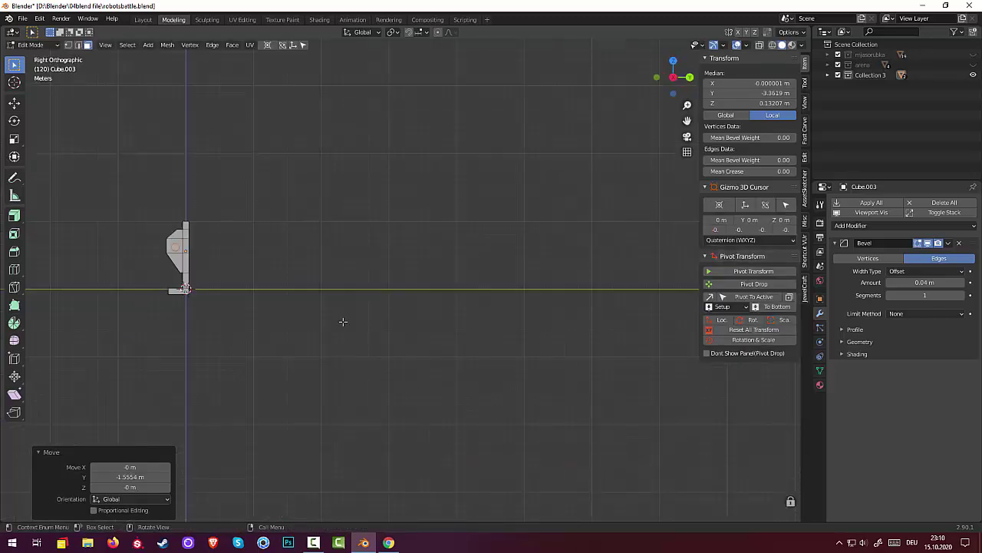
{"action": "scroll", "coordinate": [142, 269], "scroll_direction": "up", "scroll_amount": 3}
{"action": "middle_click_drag", "start_coordinate": [147, 220], "coordinate": [519, 325], "text": "shift"}
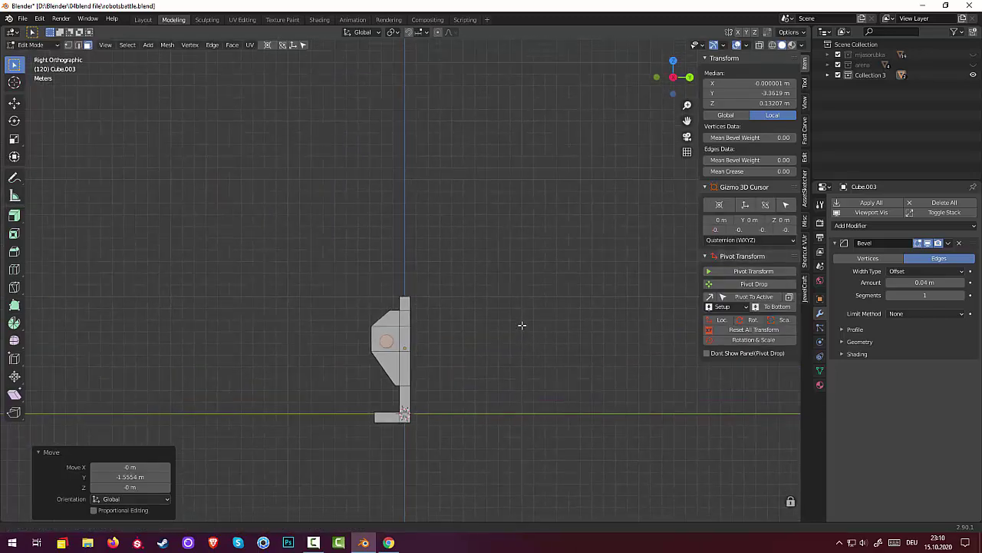
{"action": "scroll", "coordinate": [476, 360], "scroll_direction": "up", "scroll_amount": 2}
{"action": "scroll", "coordinate": [476, 360], "scroll_direction": "up", "scroll_amount": 1}
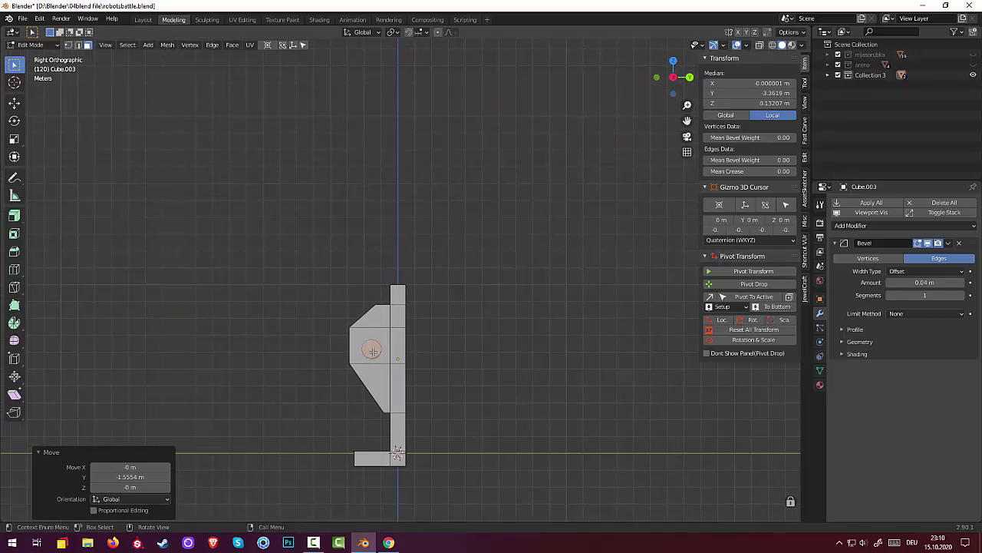
{"action": "key", "text": "g"}
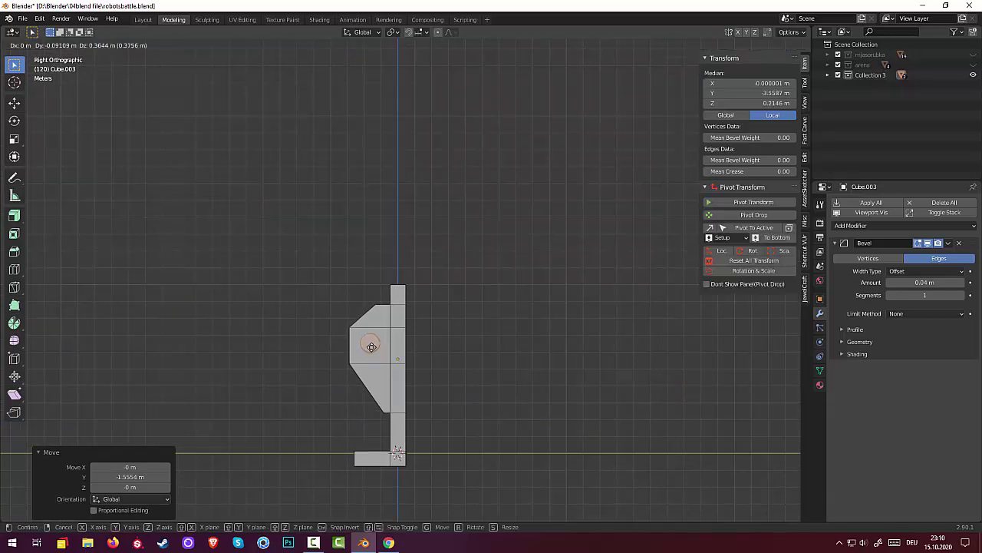
{"action": "left_click", "coordinate": [372, 349]}
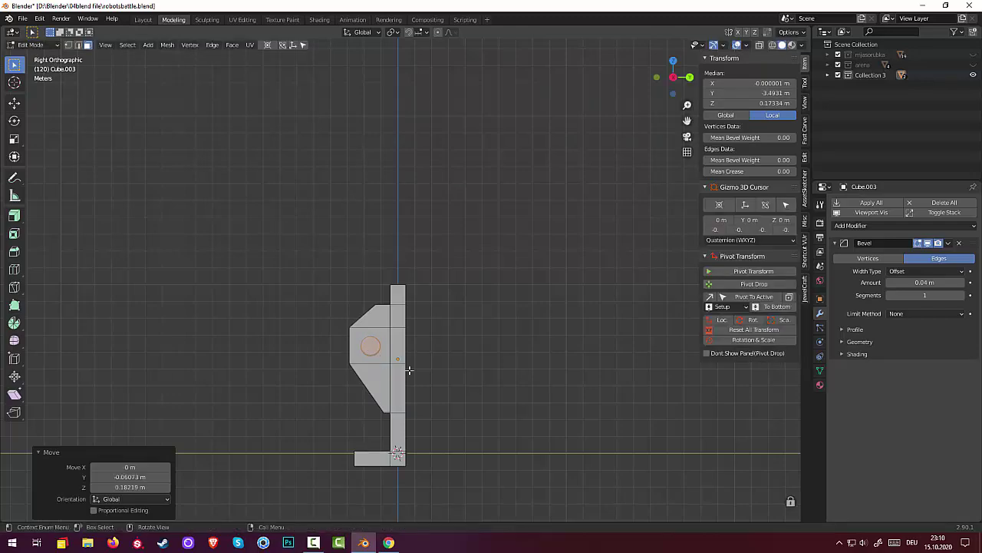
{"action": "mouse_move", "coordinate": [470, 376]}
{"action": "middle_mouse_down"}
{"action": "mouse_move", "coordinate": [565, 384]}
{"action": "mouse_move", "coordinate": [541, 445]}
{"action": "middle_mouse_up"}
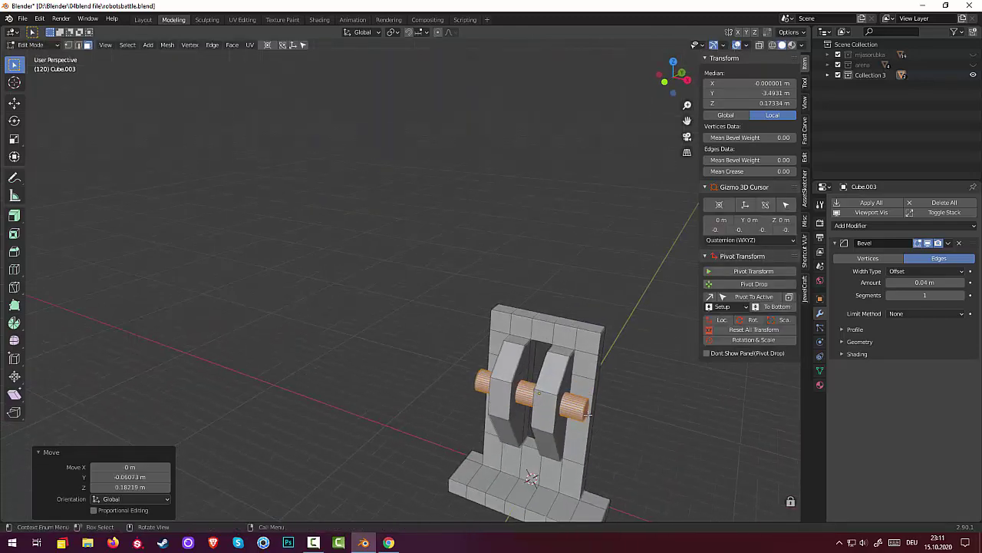
Scale the axle circle to 0.889 and duplicate it in place.
{"action": "middle_click_drag", "start_coordinate": [588, 414], "coordinate": [603, 403]}
{"action": "scroll", "coordinate": [598, 399], "scroll_direction": "down", "scroll_amount": 2}
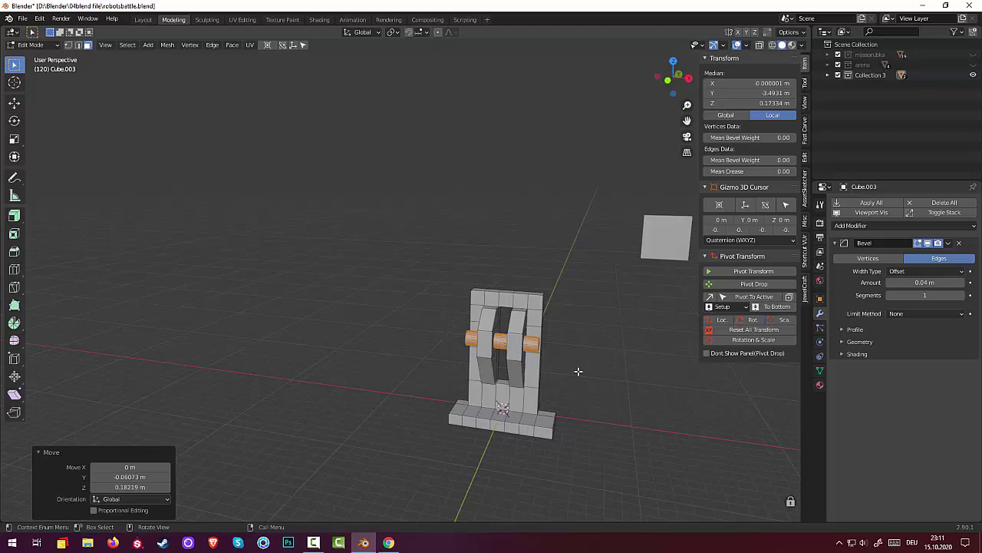
{"action": "middle_click_drag", "start_coordinate": [578, 371], "coordinate": [535, 355]}
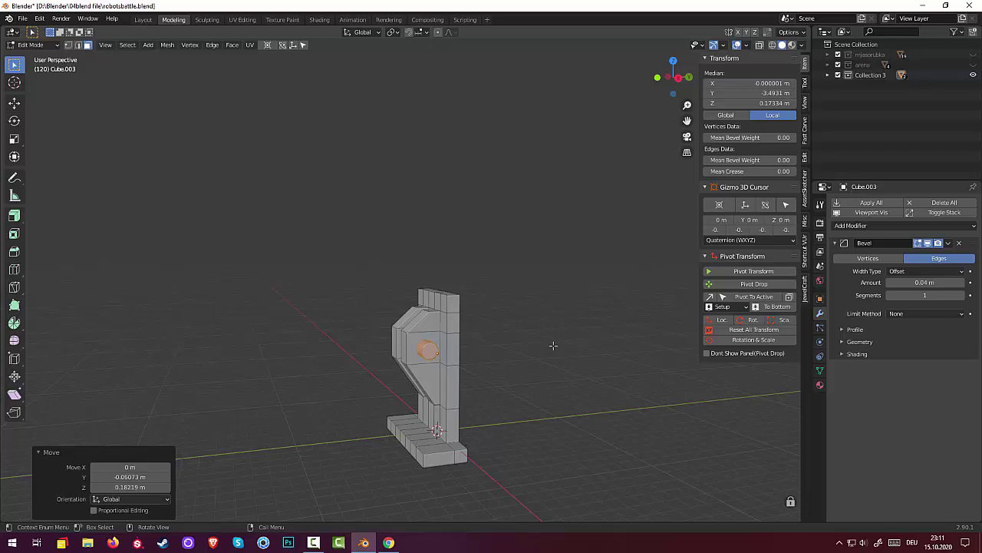
{"action": "key", "text": "s"}
{"action": "left_click", "coordinate": [544, 345]}
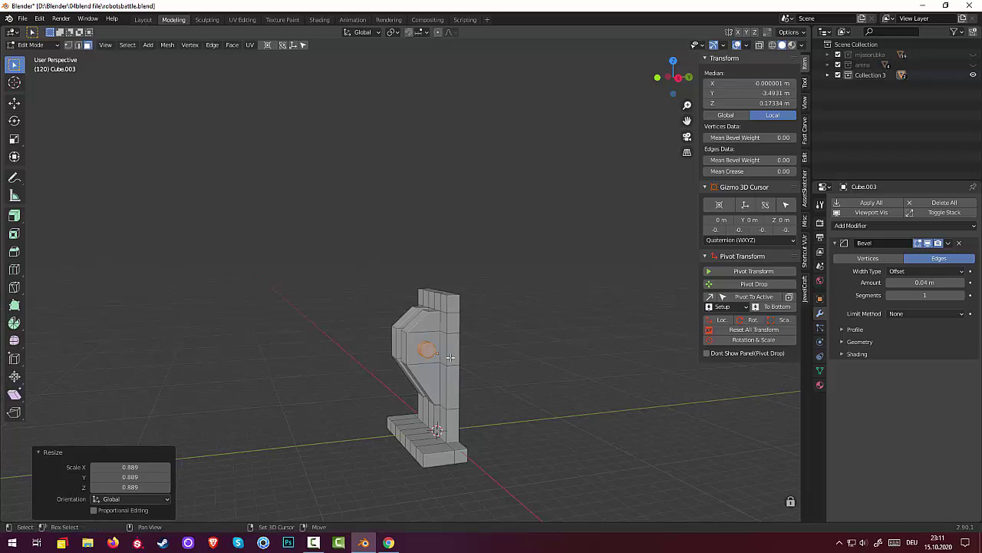
{"action": "key", "text": "shift+d"}
{"action": "right_click", "coordinate": [451, 357]}
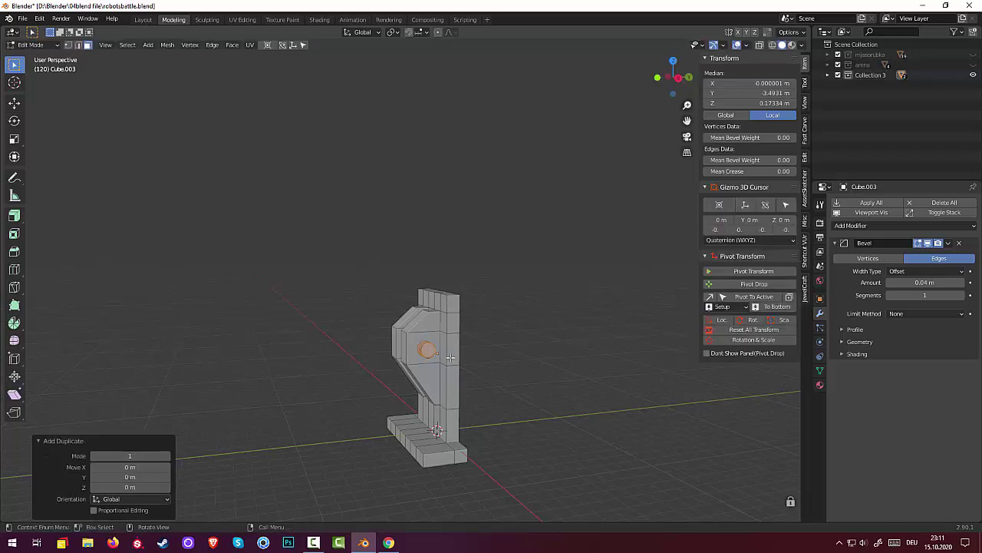
Expand Collection 3 in the Outliner and toggle Cube.003's visibility off and on.
{"action": "middle_click_drag", "start_coordinate": [505, 369], "coordinate": [533, 367]}
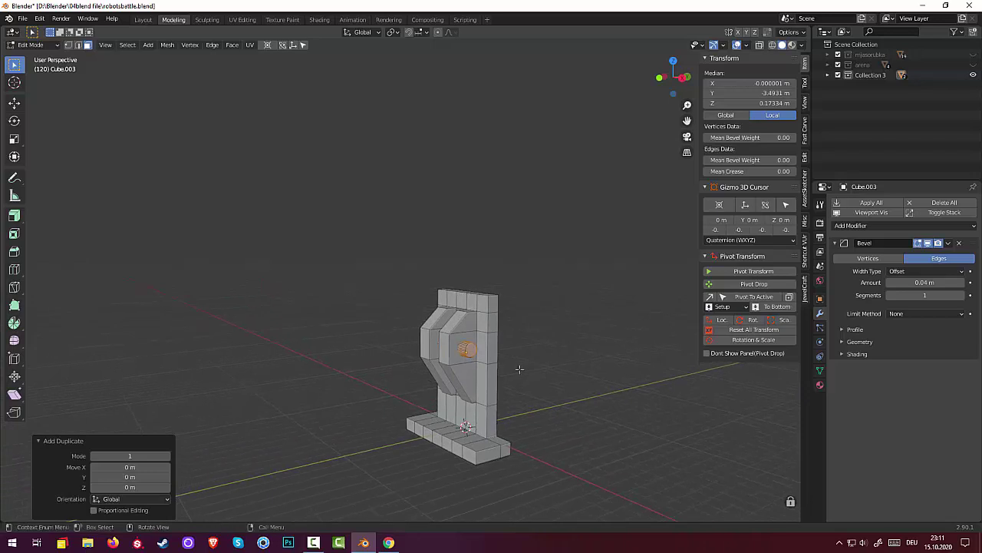
{"action": "left_click", "coordinate": [828, 75]}
{"action": "left_click", "coordinate": [875, 95]}
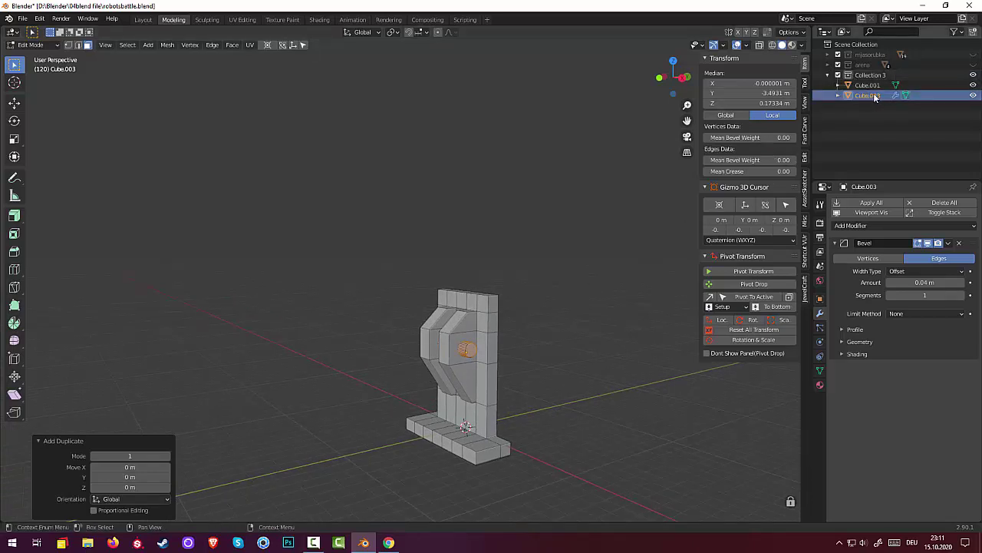
{"action": "left_click", "coordinate": [973, 96]}
{"action": "left_click", "coordinate": [973, 95]}
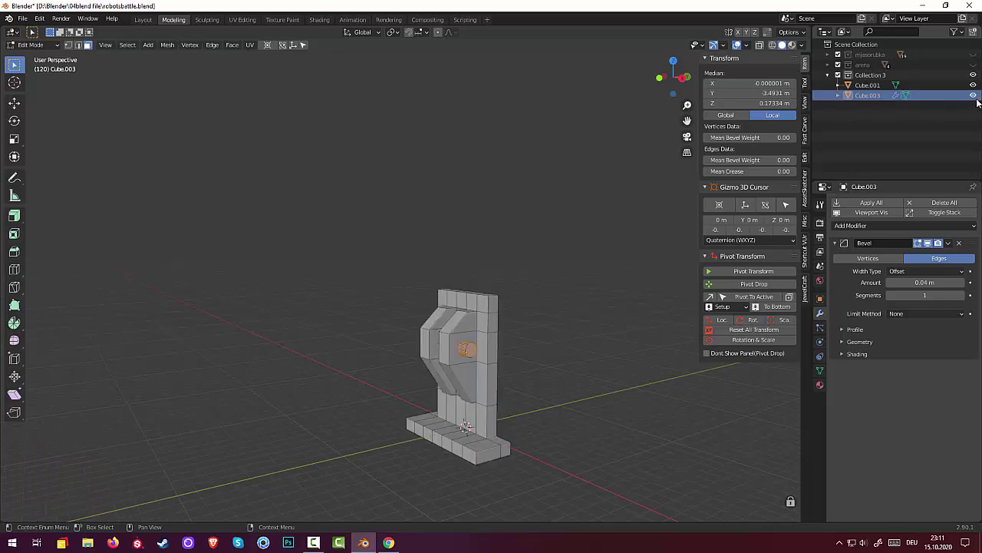
Separate the duplicated axle selection into its own object, Cube.004.
{"action": "left_click", "coordinate": [560, 349]}
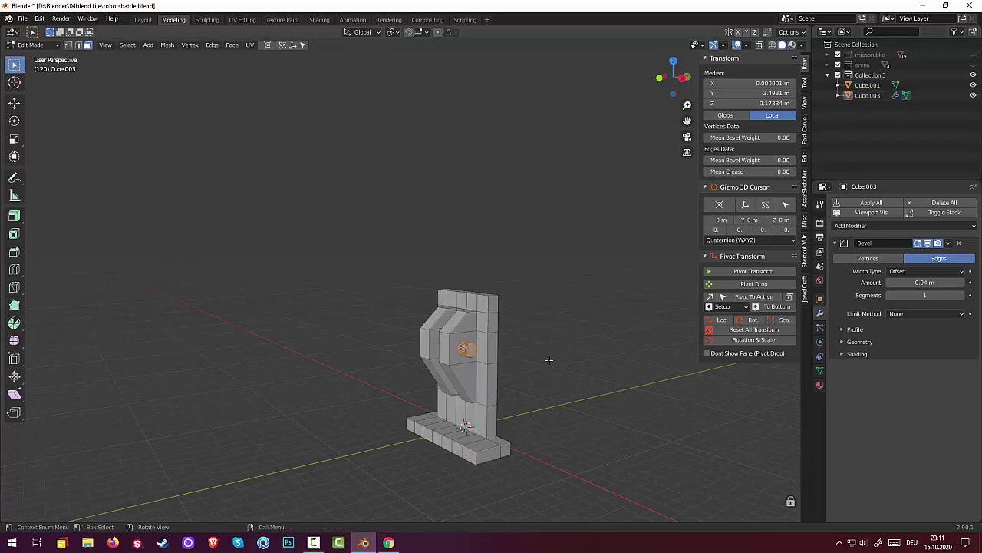
{"action": "key", "text": "p"}
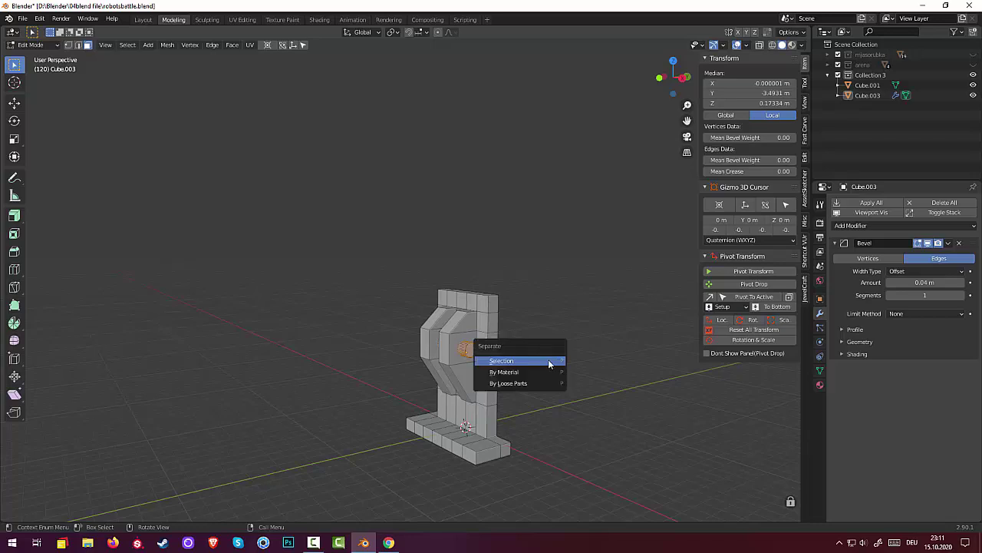
{"action": "left_click", "coordinate": [549, 364]}
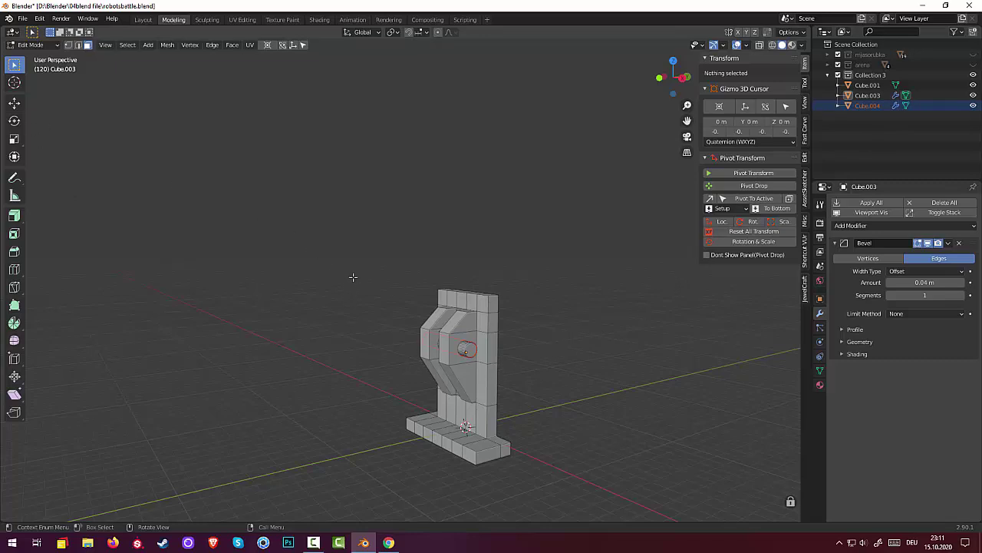
Hide and re-show Cube.003 in the Outliner to inspect the separated piece.
{"action": "left_click", "coordinate": [868, 95]}
{"action": "left_click", "coordinate": [974, 95]}
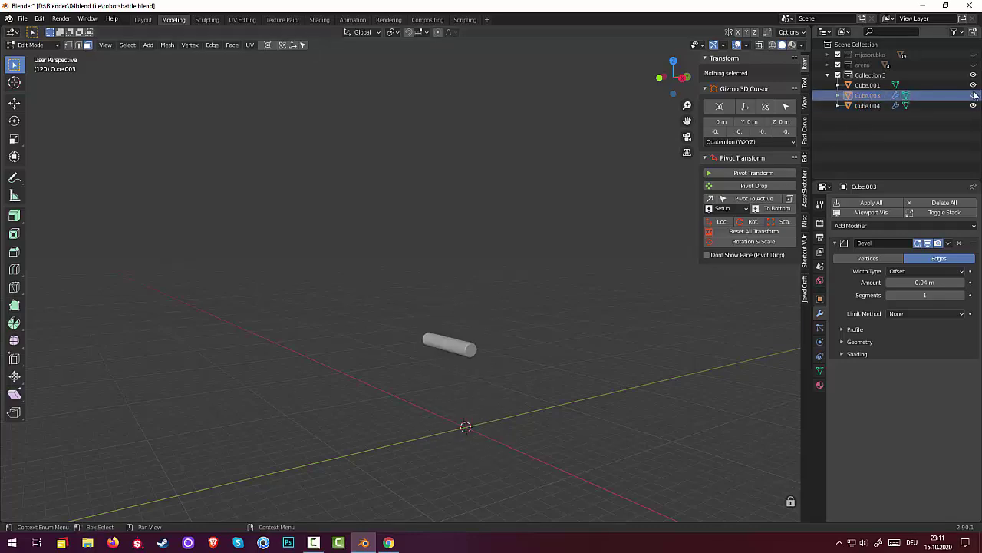
{"action": "left_click", "coordinate": [867, 86]}
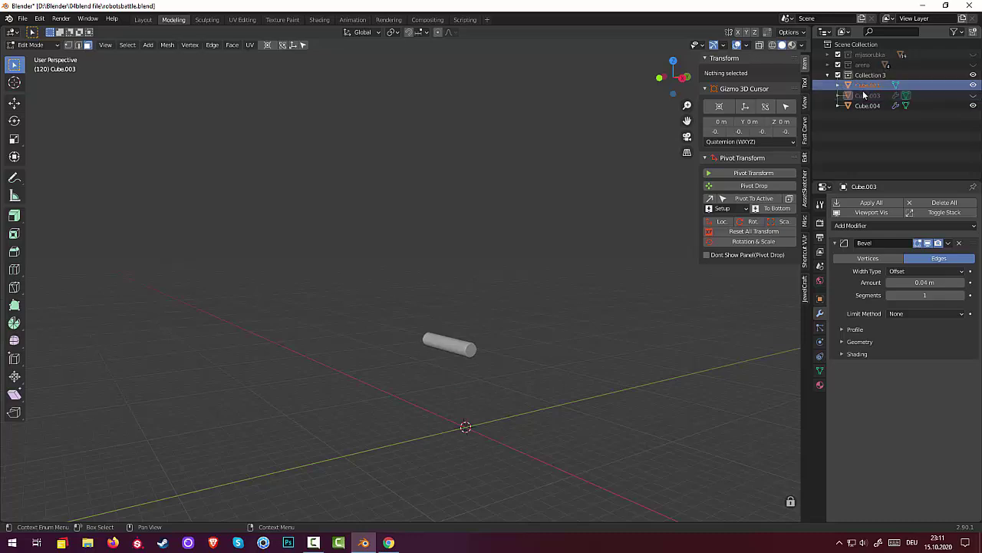
{"action": "left_click", "coordinate": [863, 95]}
{"action": "left_click", "coordinate": [973, 95]}
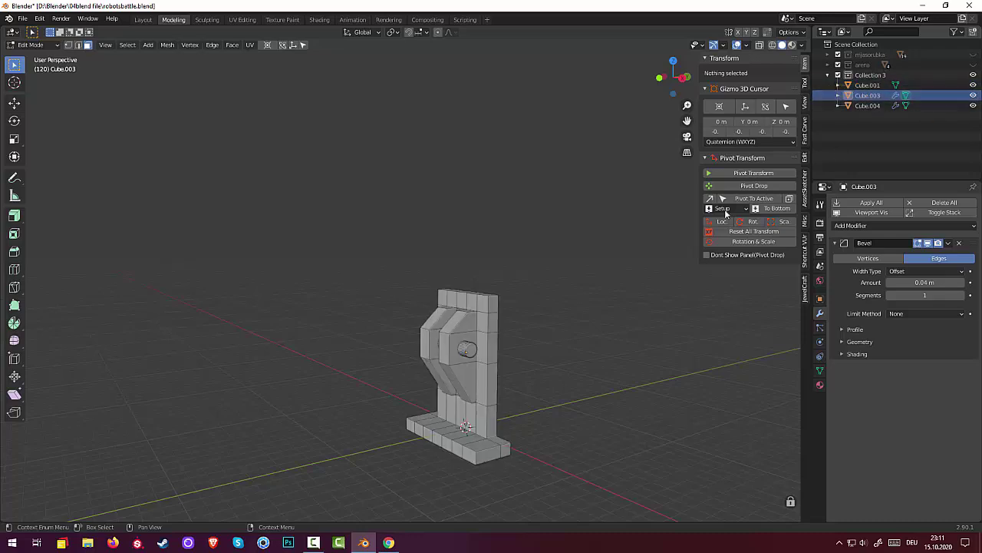
Hide Cube.004, grow a selection over the axle pins, and separate them into Cube.010.
{"action": "middle_click_drag", "start_coordinate": [497, 395], "coordinate": [665, 394]}
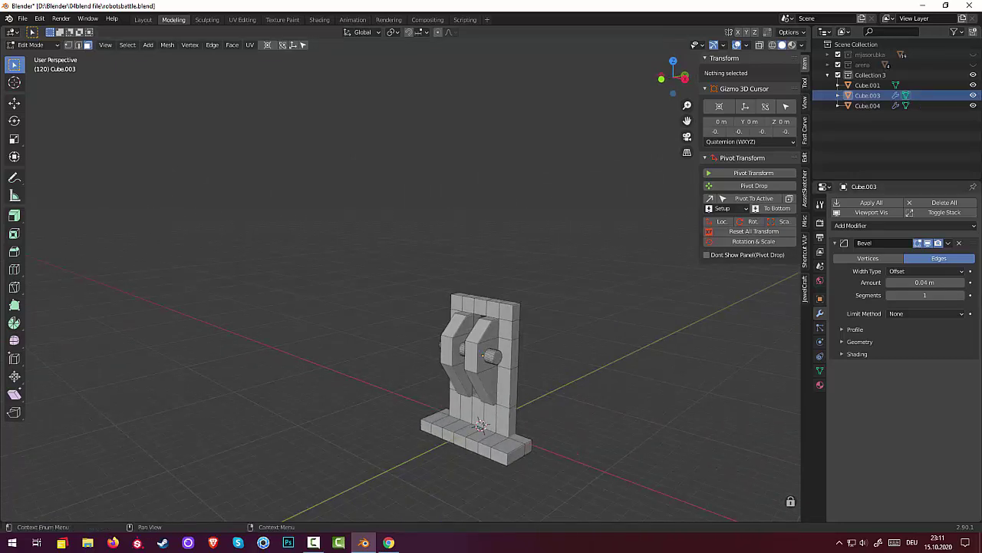
{"action": "left_click", "coordinate": [973, 106]}
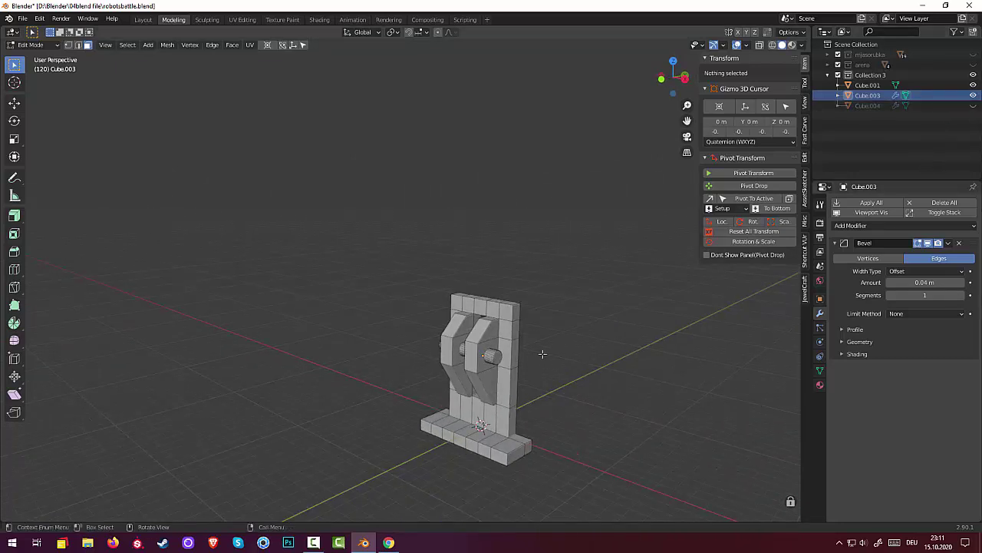
{"action": "left_click", "coordinate": [488, 355]}
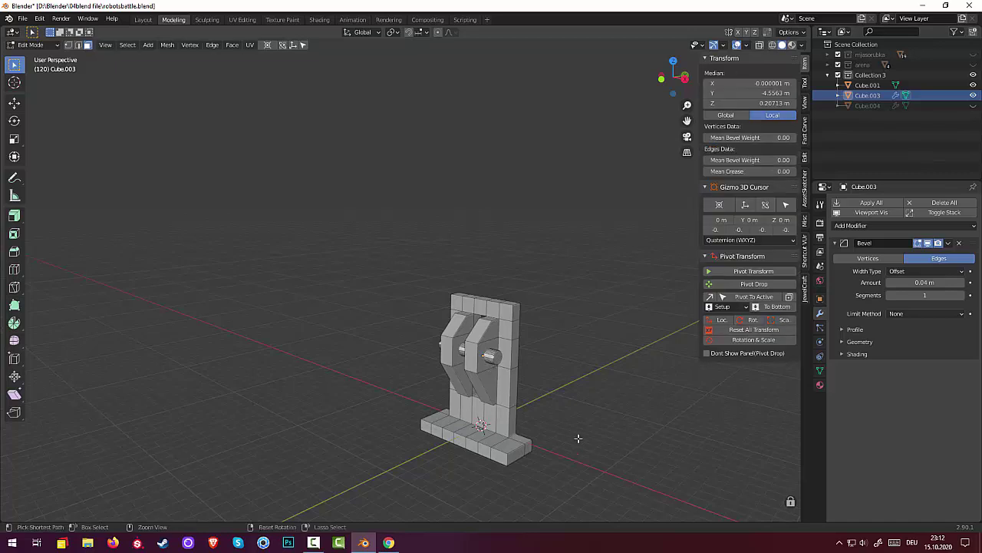
{"action": "key", "text": "ctrl+KP_Add"}
{"action": "key", "text": "ctrl+KP_Add"}
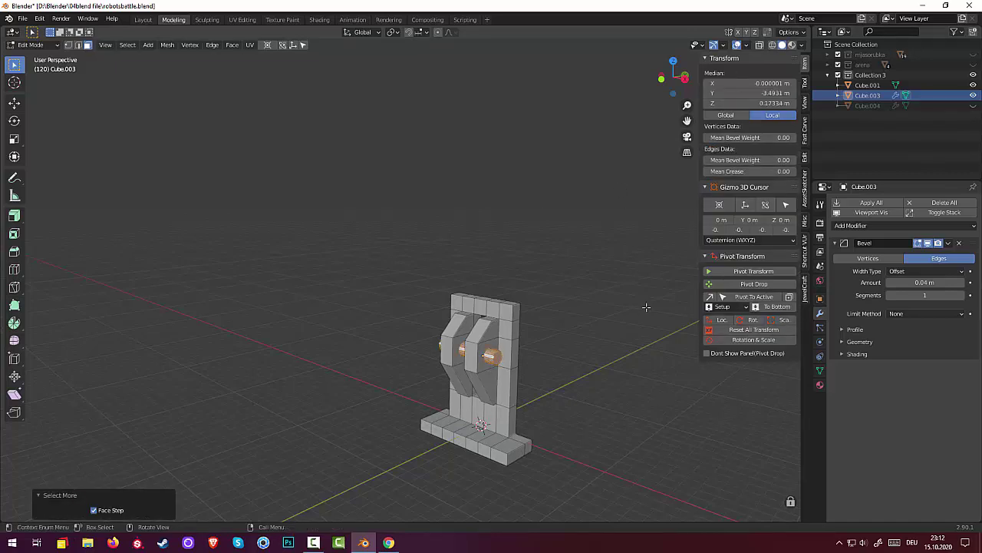
{"action": "key", "text": "p"}
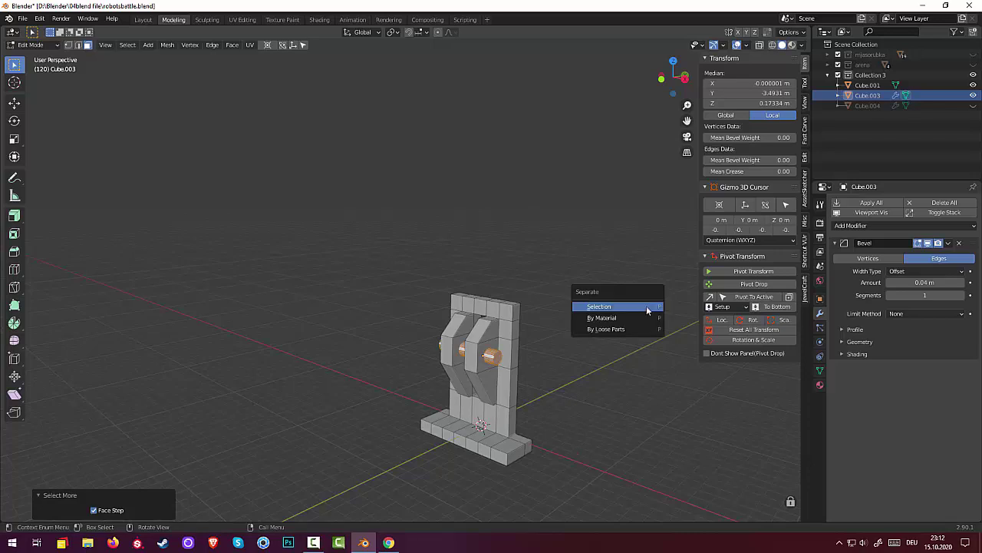
{"action": "left_click", "coordinate": [647, 306]}
{"action": "mouse_move", "coordinate": [625, 356]}
{"action": "middle_mouse_down"}
{"action": "mouse_move", "coordinate": [644, 347]}
{"action": "mouse_move", "coordinate": [636, 359]}
{"action": "middle_mouse_up"}
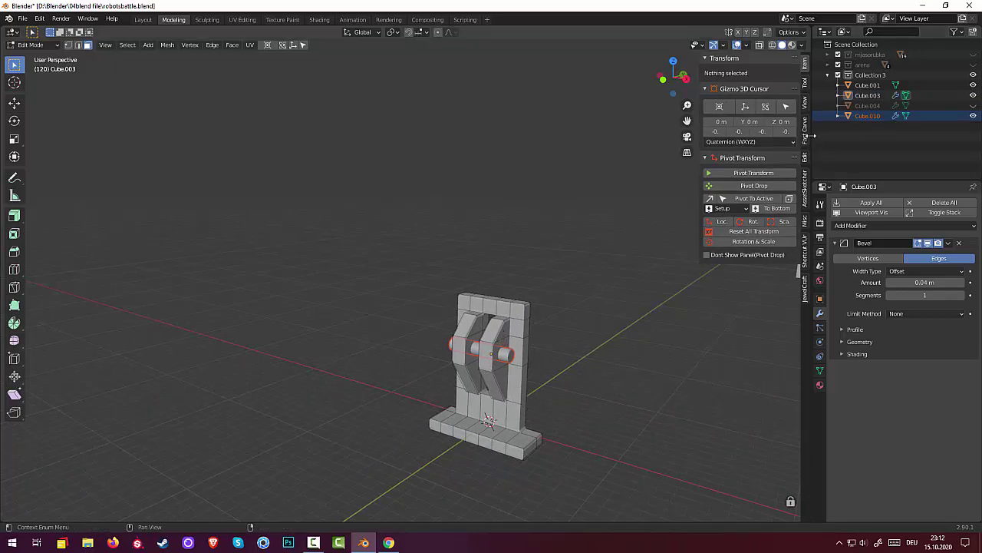
Open the Booleans panel, pick Cube.003 as target, and switch to Object Mode.
{"action": "left_click", "coordinate": [806, 137]}
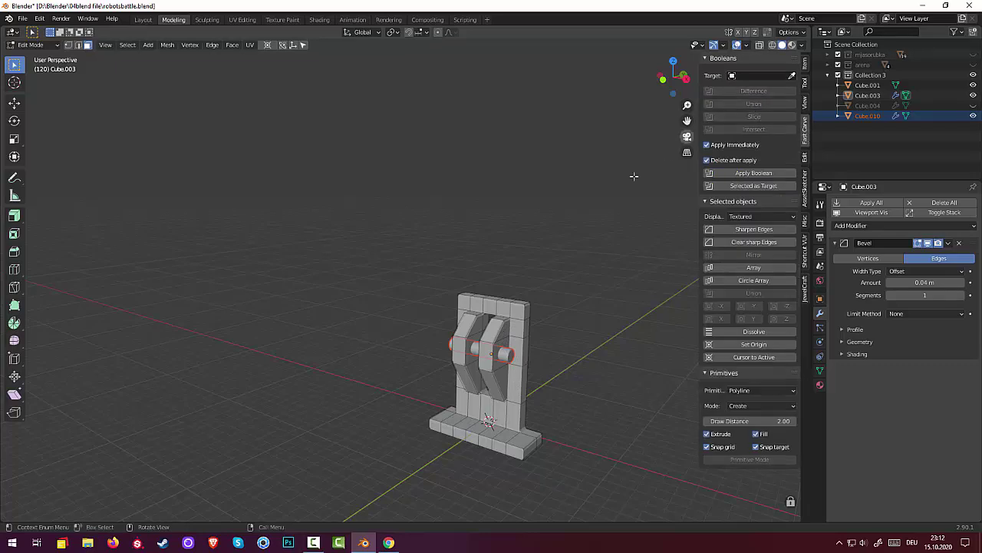
{"action": "left_click", "coordinate": [733, 77]}
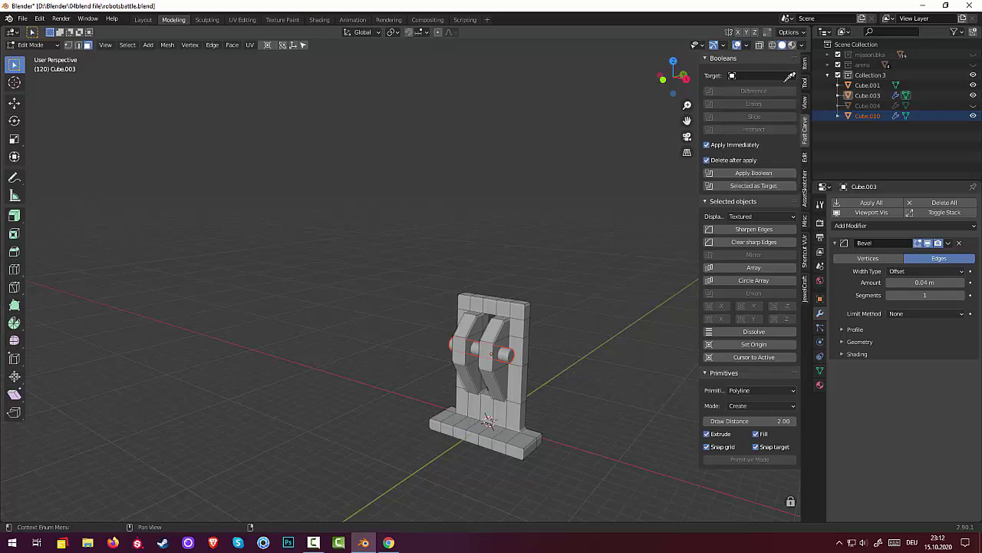
{"action": "left_click", "coordinate": [792, 75]}
{"action": "left_click", "coordinate": [525, 312]}
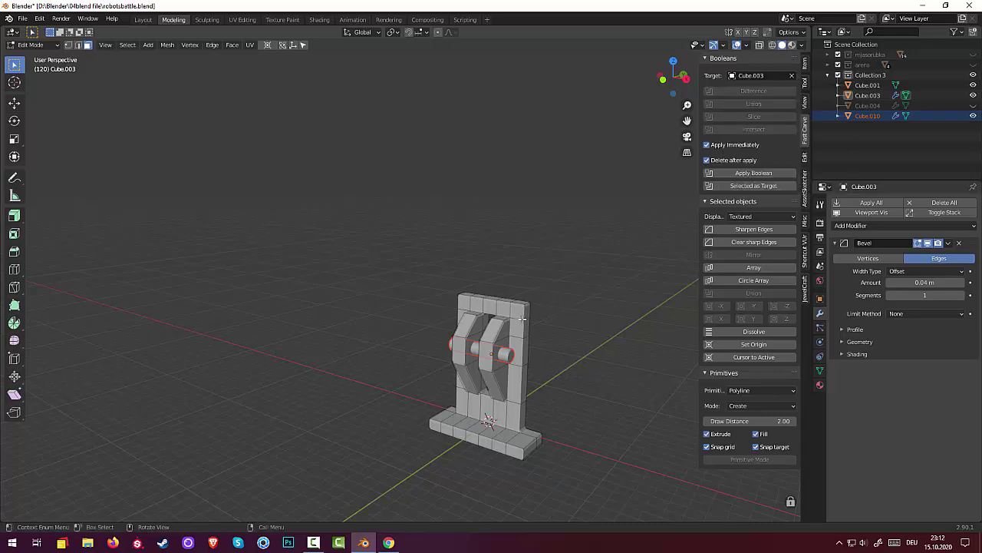
{"action": "left_click", "coordinate": [525, 314]}
{"action": "left_click", "coordinate": [558, 364]}
{"action": "left_click", "coordinate": [974, 116], "text": "ctrl"}
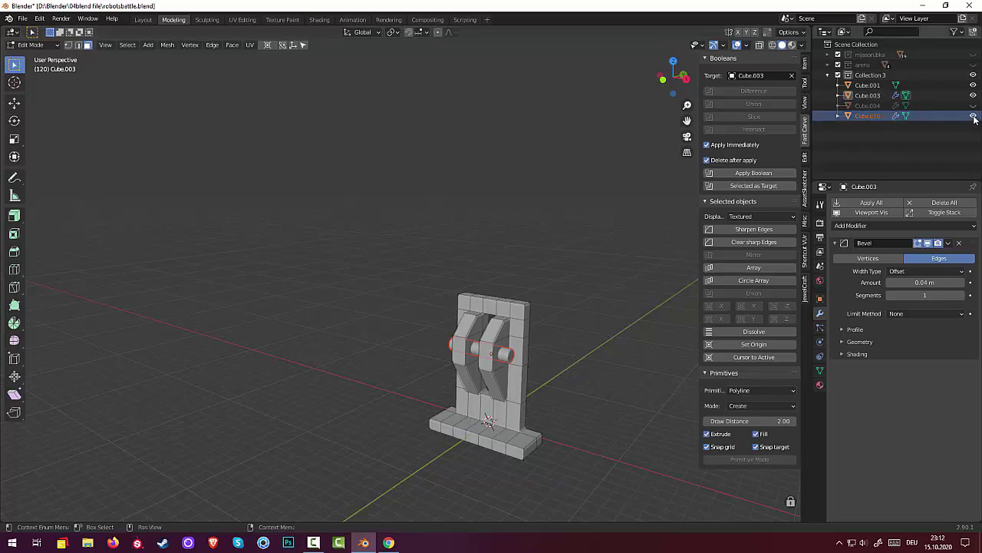
{"action": "left_click", "coordinate": [41, 46]}
{"action": "left_click", "coordinate": [43, 56]}
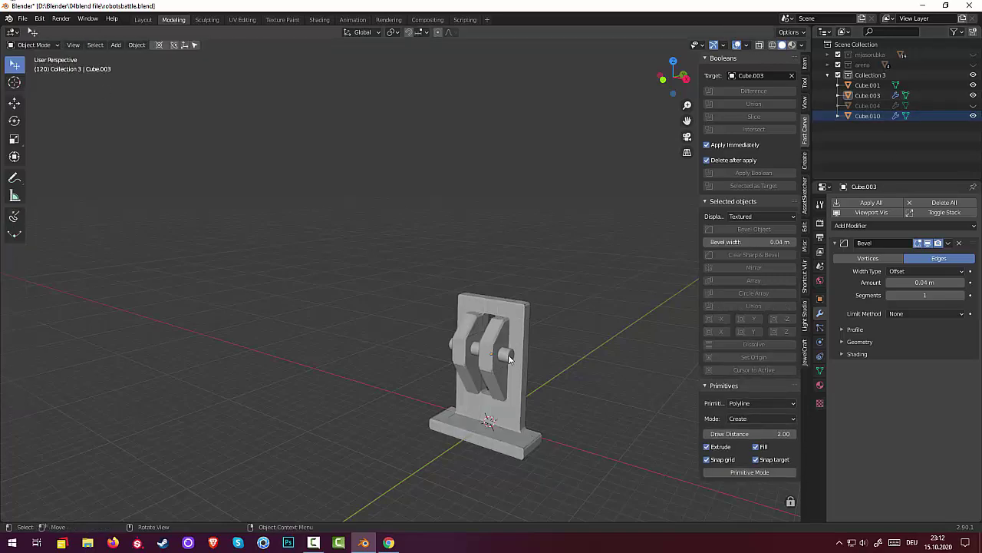
Subtract Cube.010 from Cube.003 with a Difference boolean, deleting the cutter.
{"action": "left_click", "coordinate": [867, 115], "text": "ctrl"}
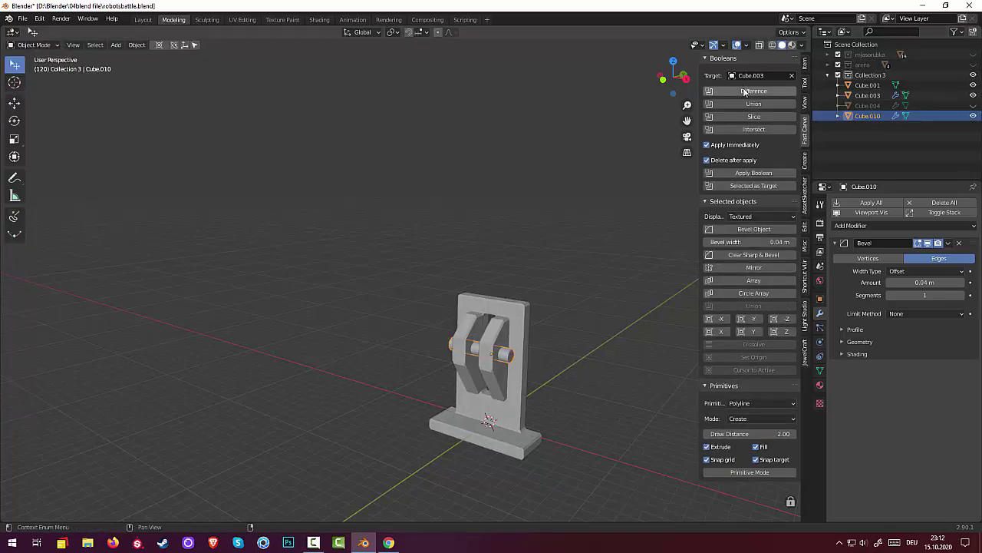
{"action": "left_click", "coordinate": [793, 75]}
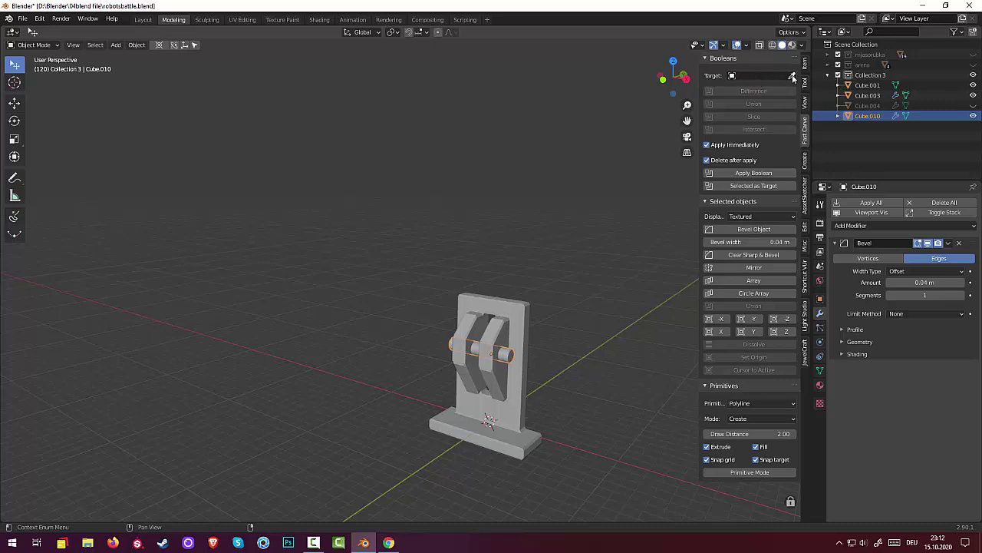
{"action": "left_click", "coordinate": [792, 75]}
{"action": "left_click", "coordinate": [529, 311]}
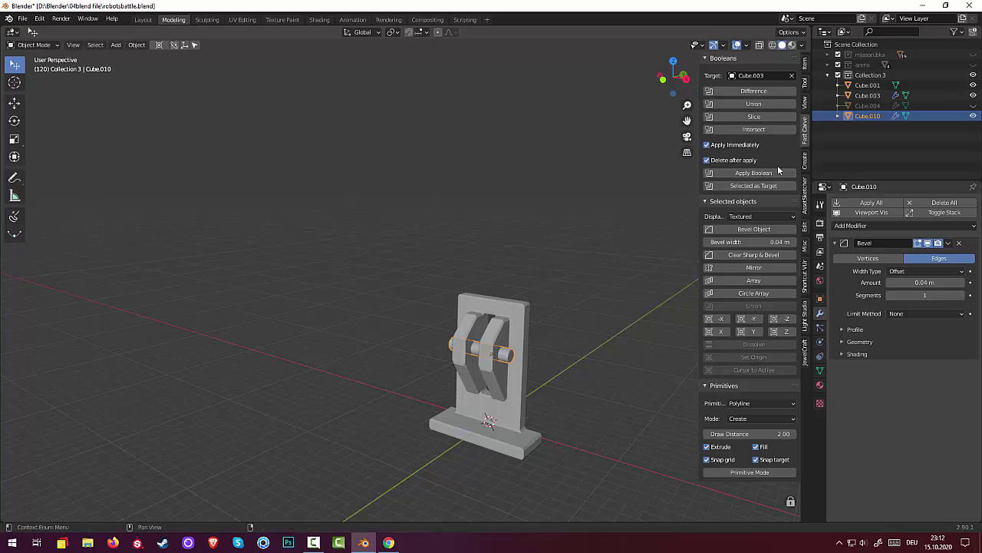
{"action": "left_click", "coordinate": [751, 90]}
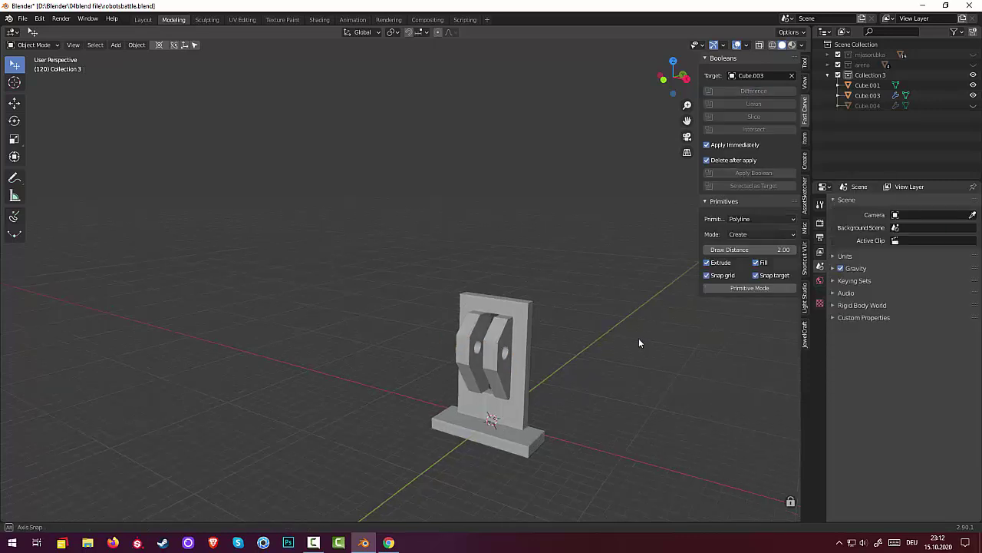
{"action": "mouse_move", "coordinate": [638, 338]}
{"action": "middle_mouse_down"}
{"action": "mouse_move", "coordinate": [670, 330]}
{"action": "mouse_move", "coordinate": [595, 336]}
{"action": "mouse_move", "coordinate": [649, 344]}
{"action": "mouse_move", "coordinate": [671, 329]}
{"action": "mouse_move", "coordinate": [662, 323]}
{"action": "mouse_move", "coordinate": [653, 350]}
{"action": "mouse_move", "coordinate": [563, 358]}
{"action": "middle_mouse_up"}
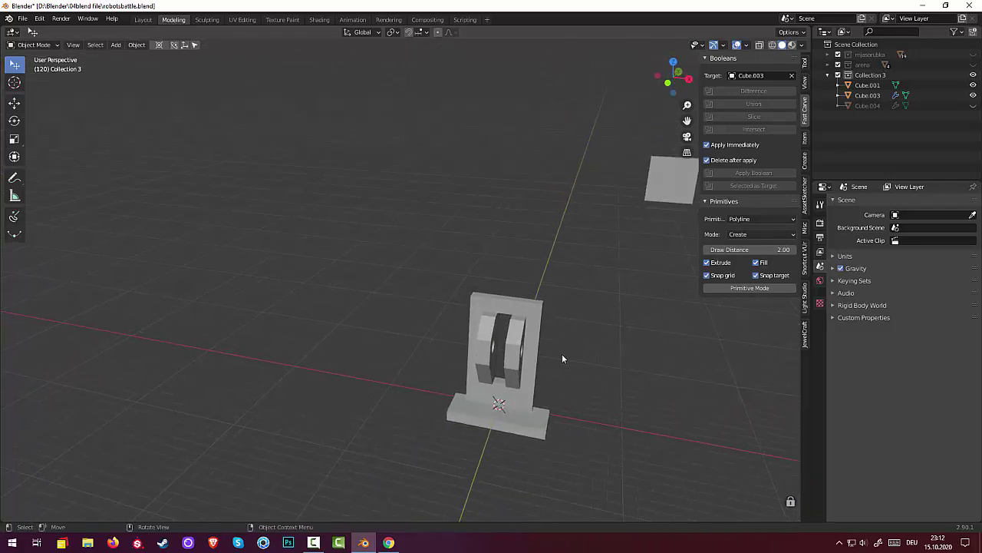
Select Cube.003, enter Edit Mode, and pick several faces on the angled chevron blocks.
{"action": "left_click", "coordinate": [518, 340]}
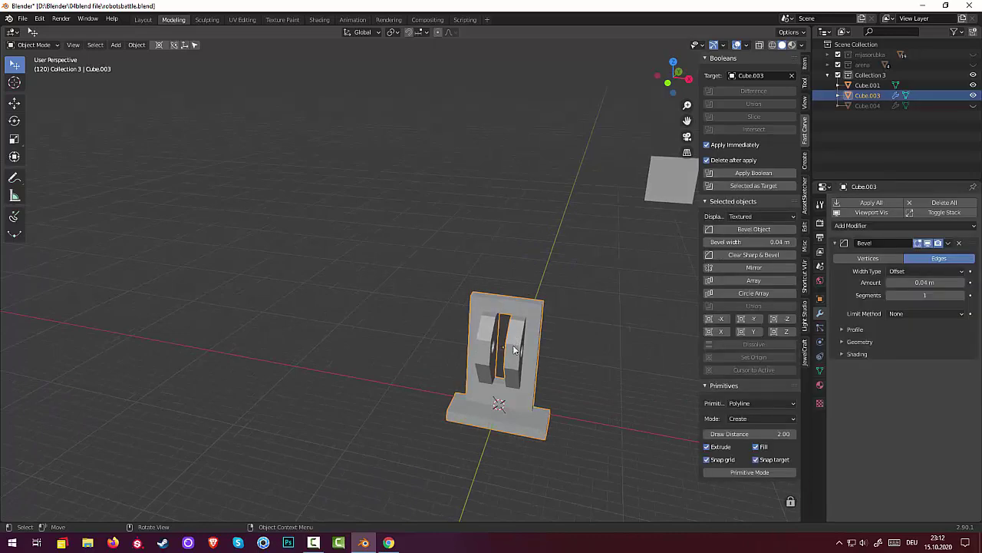
{"action": "middle_click_drag", "start_coordinate": [540, 344], "coordinate": [495, 332]}
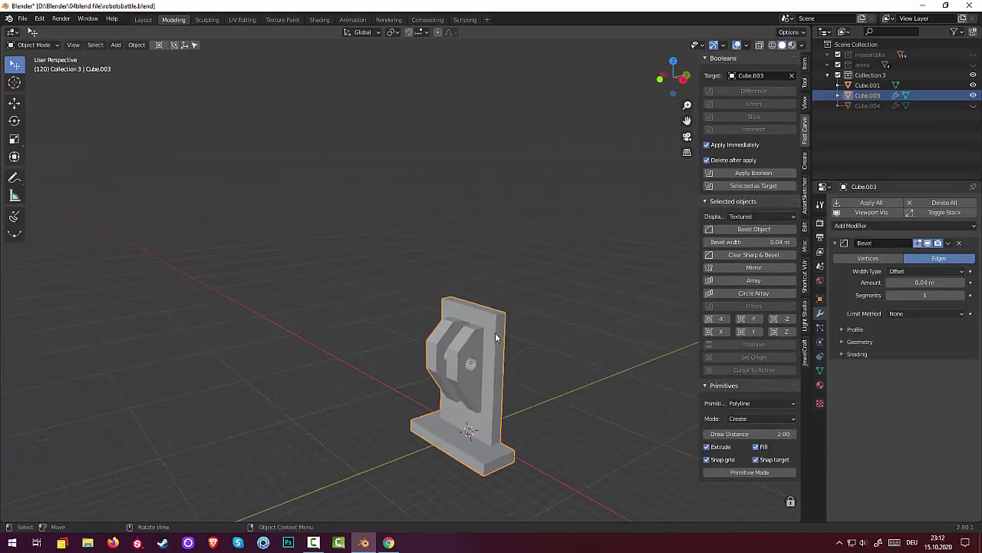
{"action": "left_click", "coordinate": [44, 46]}
{"action": "left_click", "coordinate": [40, 70]}
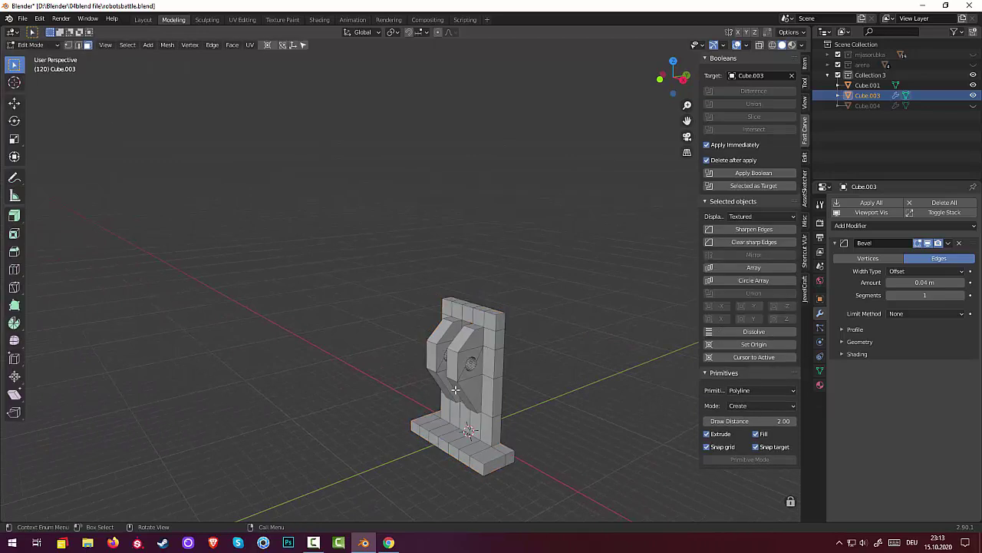
{"action": "left_click", "coordinate": [472, 341]}
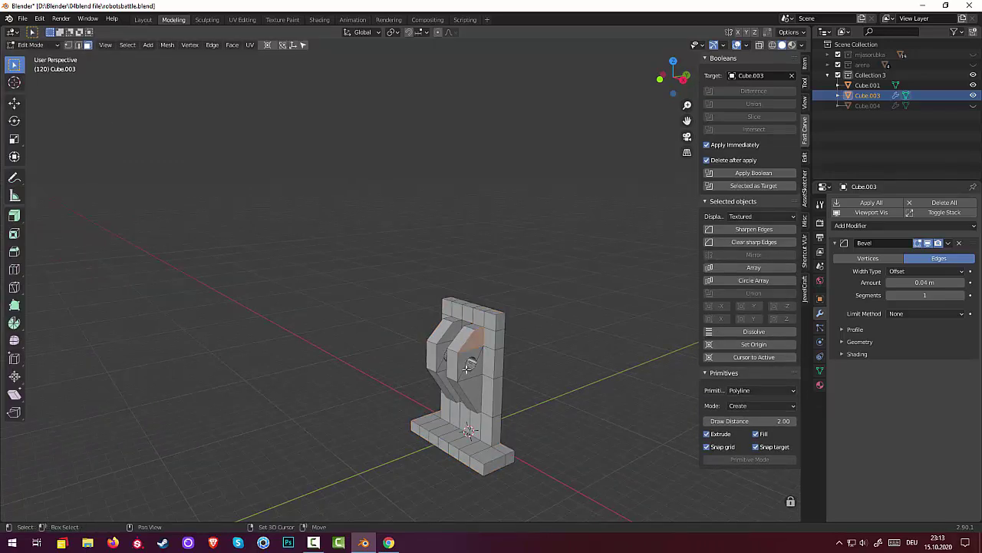
{"action": "left_click", "coordinate": [473, 378]}
{"action": "left_click", "coordinate": [465, 360], "text": "shift"}
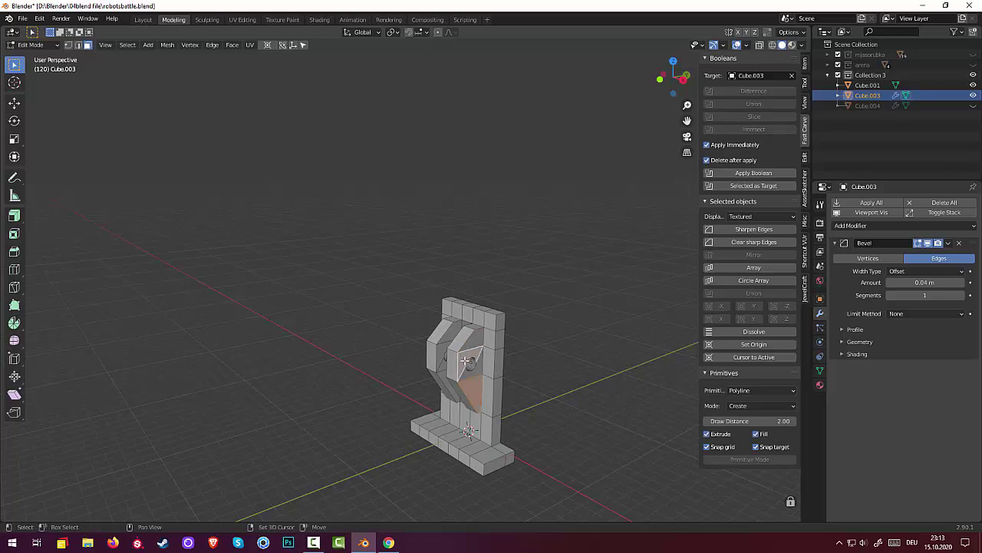
{"action": "left_click", "coordinate": [479, 371], "text": "shift"}
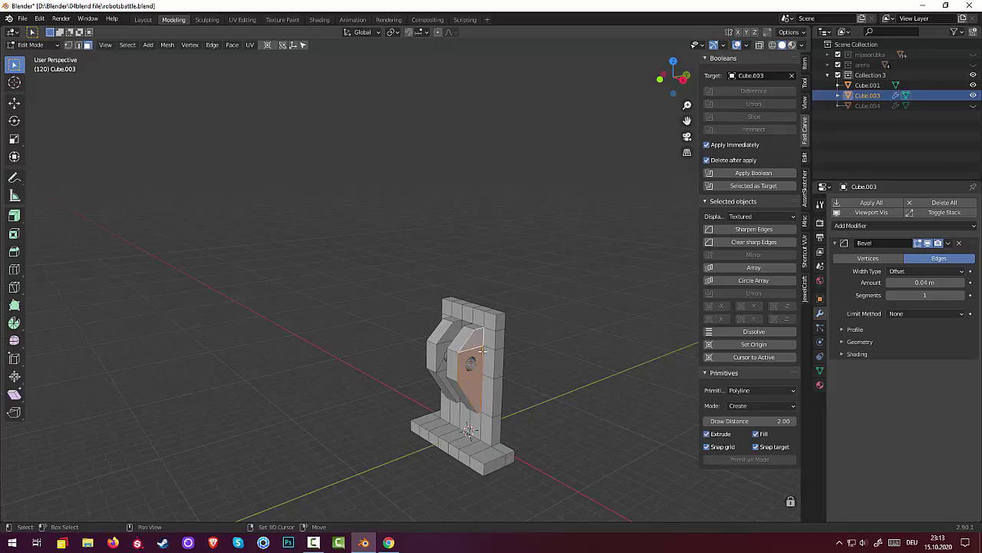
{"action": "mouse_move", "coordinate": [560, 377]}
{"action": "middle_mouse_down"}
{"action": "mouse_move", "coordinate": [530, 382]}
{"action": "mouse_move", "coordinate": [577, 368]}
{"action": "mouse_move", "coordinate": [612, 384]}
{"action": "mouse_move", "coordinate": [653, 376]}
{"action": "mouse_move", "coordinate": [518, 319]}
{"action": "middle_mouse_up"}
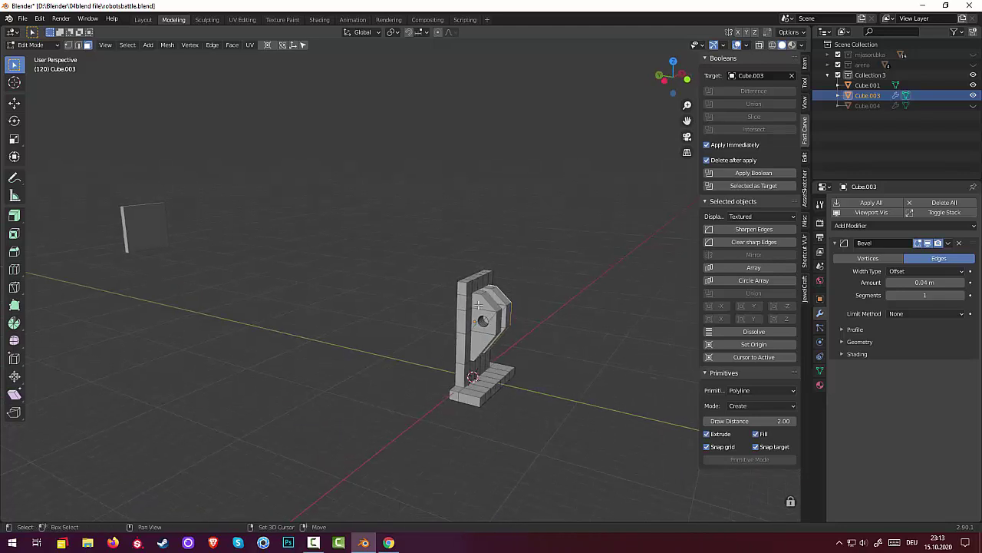
Scale the selected angled block faces inward to about 0.795 along X.
{"action": "left_click", "coordinate": [485, 323]}
{"action": "left_click", "coordinate": [487, 339], "text": "shift"}
{"action": "middle_click_drag", "start_coordinate": [574, 335], "coordinate": [499, 330]}
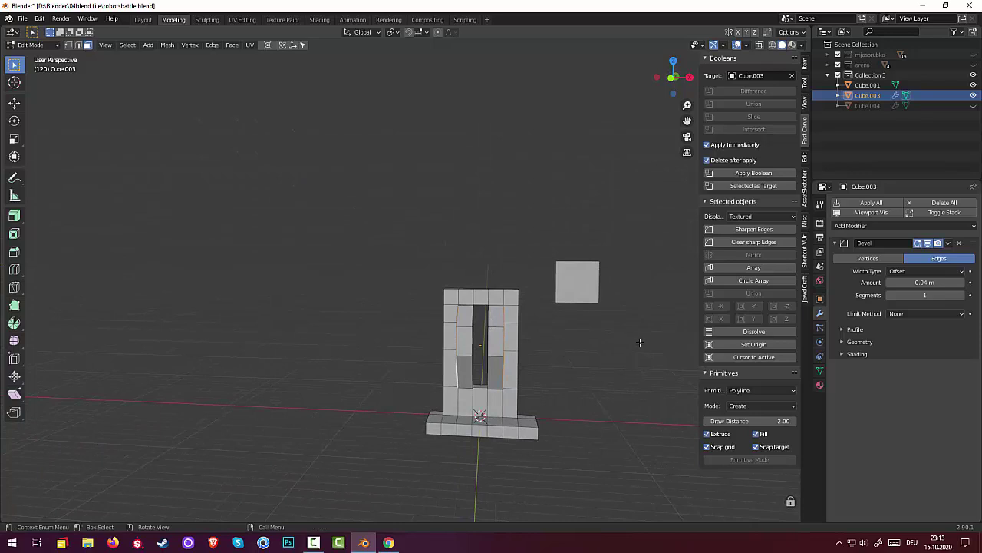
{"action": "key", "text": "s"}
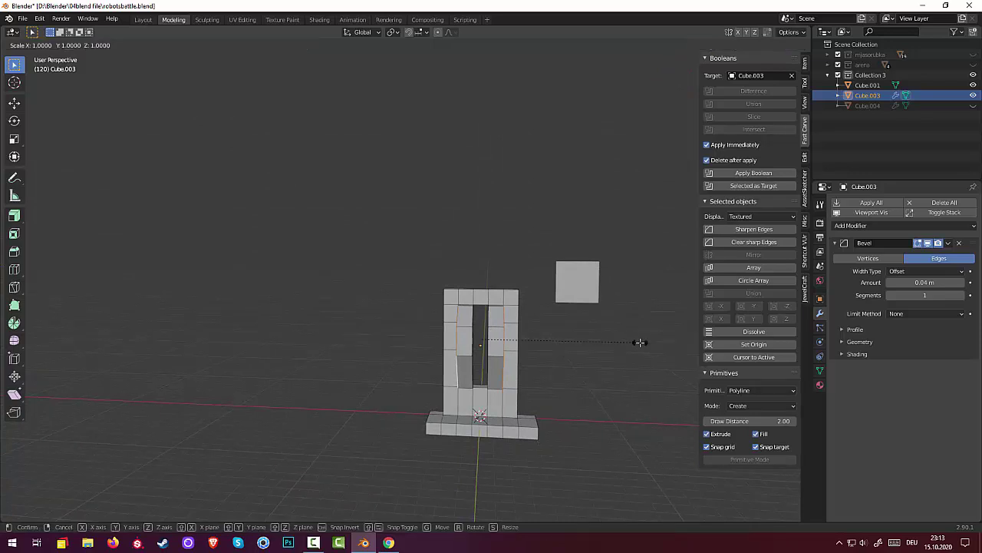
{"action": "key", "text": "x"}
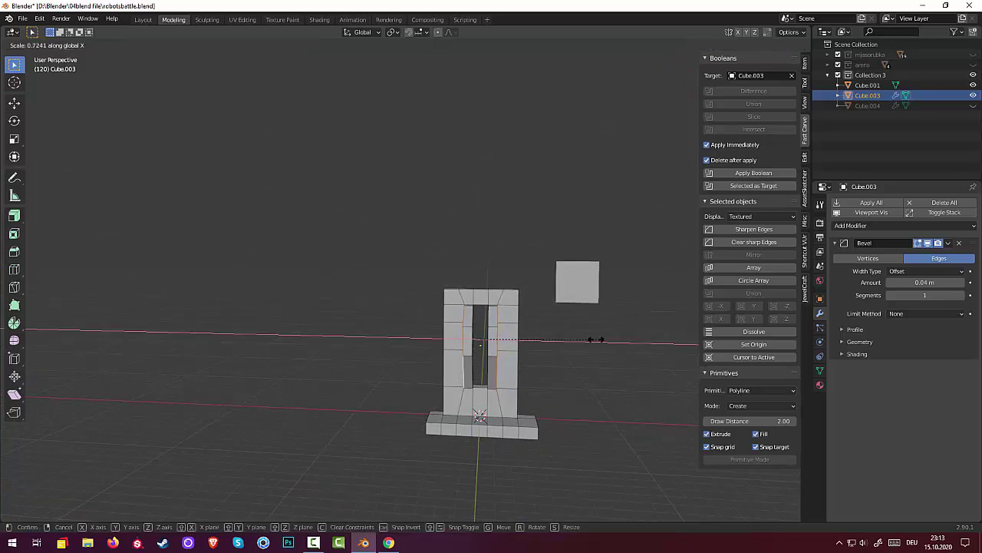
{"action": "left_click", "coordinate": [603, 341]}
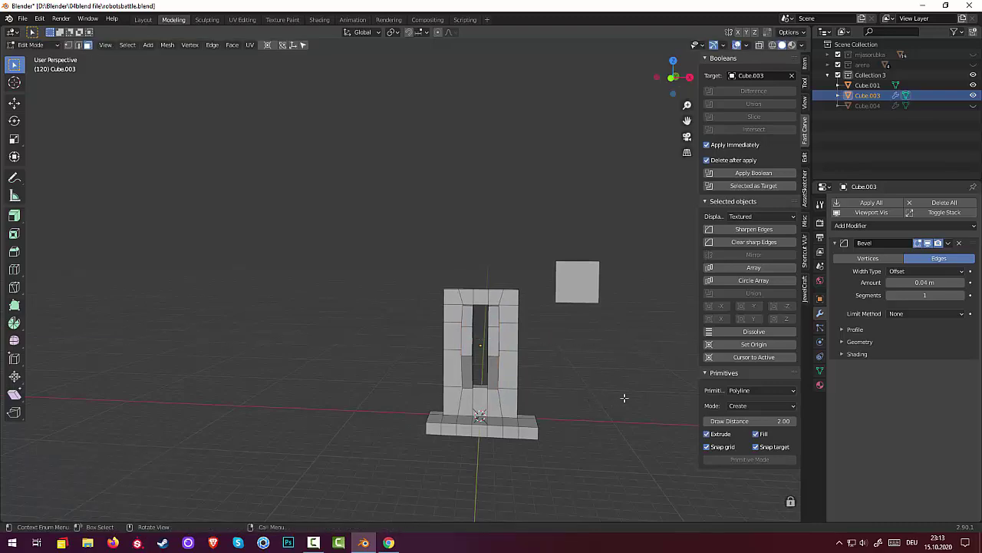
{"action": "mouse_move", "coordinate": [623, 396]}
{"action": "middle_mouse_down"}
{"action": "mouse_move", "coordinate": [558, 410]}
{"action": "mouse_move", "coordinate": [584, 395]}
{"action": "middle_mouse_up"}
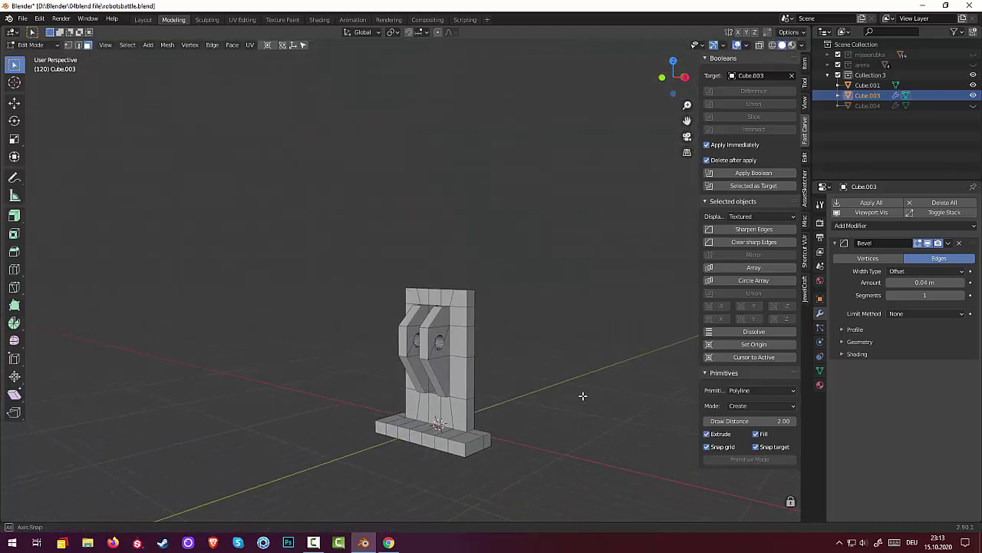
Unhide the Cube.004 axle cylinder and check it in the viewport.
{"action": "left_click", "coordinate": [973, 105]}
{"action": "mouse_move", "coordinate": [491, 330]}
{"action": "middle_mouse_down"}
{"action": "mouse_move", "coordinate": [477, 336]}
{"action": "mouse_move", "coordinate": [429, 310]}
{"action": "mouse_move", "coordinate": [424, 324]}
{"action": "mouse_move", "coordinate": [448, 346]}
{"action": "mouse_move", "coordinate": [465, 425]}
{"action": "middle_mouse_up"}
{"action": "scroll", "coordinate": [460, 326], "scroll_direction": "up", "scroll_amount": 3}
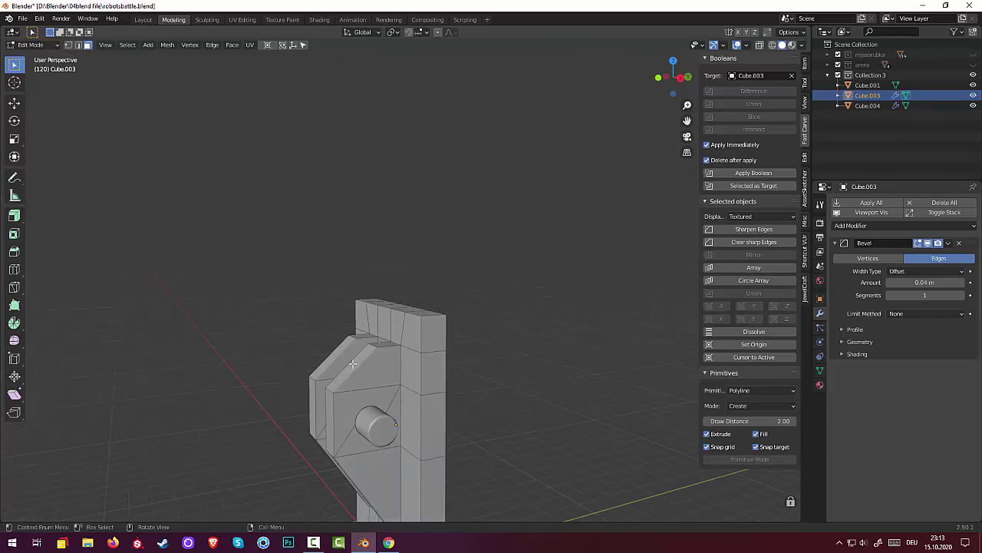
{"action": "left_click", "coordinate": [49, 44]}
{"action": "left_click", "coordinate": [385, 438]}
{"action": "left_click", "coordinate": [224, 256]}
Hide the Cube.003 grooved panel and switch back to Object Mode.
{"action": "left_click", "coordinate": [974, 95]}
{"action": "left_click", "coordinate": [974, 95]}
{"action": "left_click", "coordinate": [974, 95]}
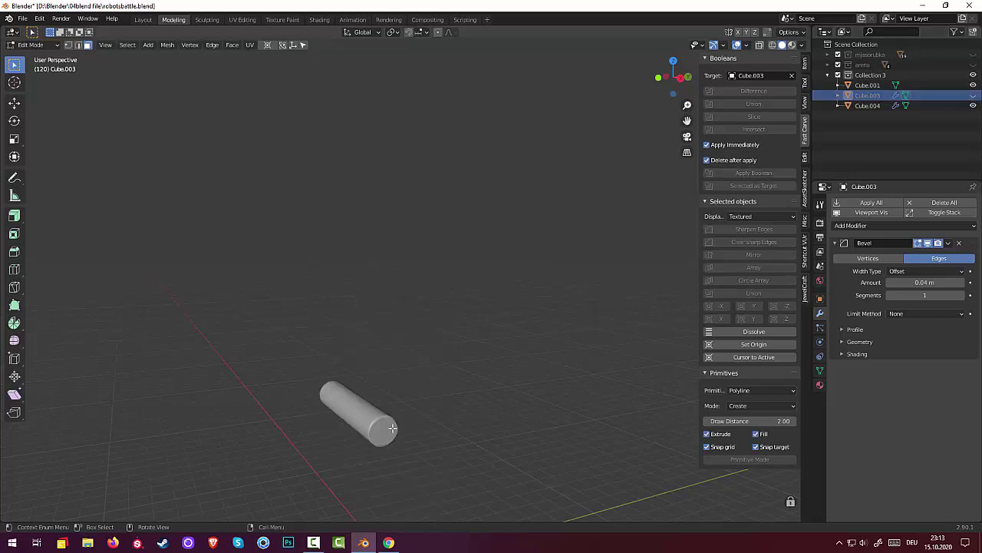
{"action": "left_click", "coordinate": [31, 44]}
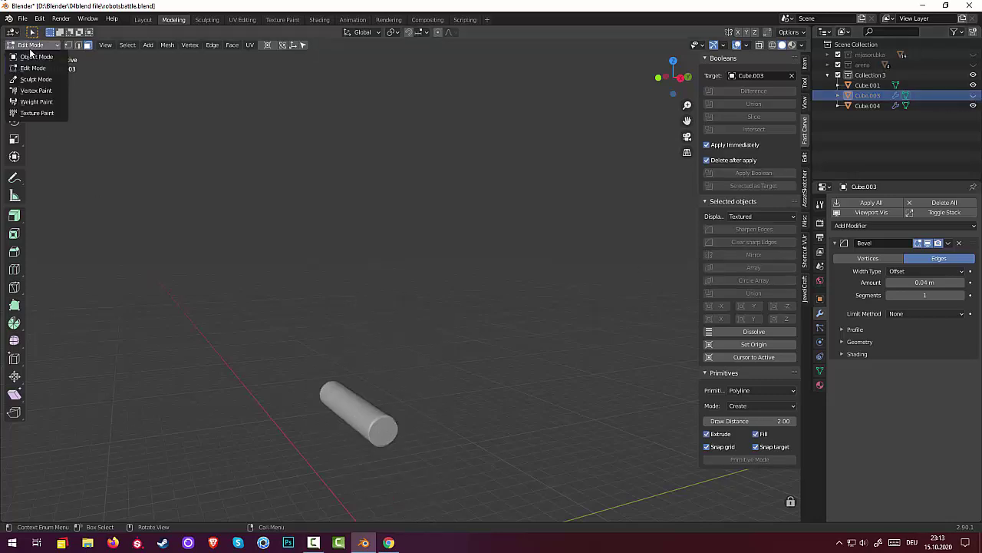
{"action": "left_click", "coordinate": [34, 55]}
Select the Cube.004 axle, unhide Cube.003, and scale the axle down to 0.976.
{"action": "left_click", "coordinate": [386, 434]}
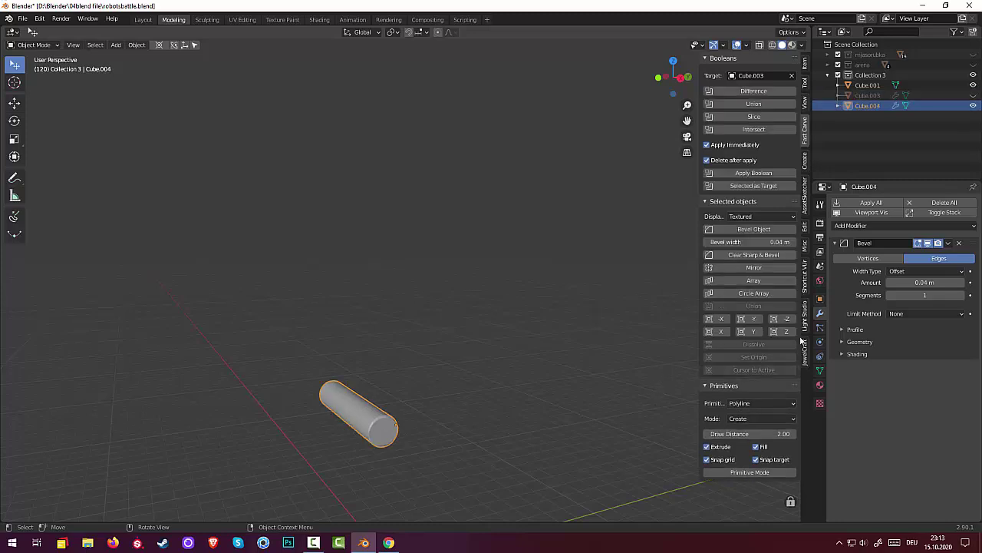
{"action": "left_click", "coordinate": [974, 95]}
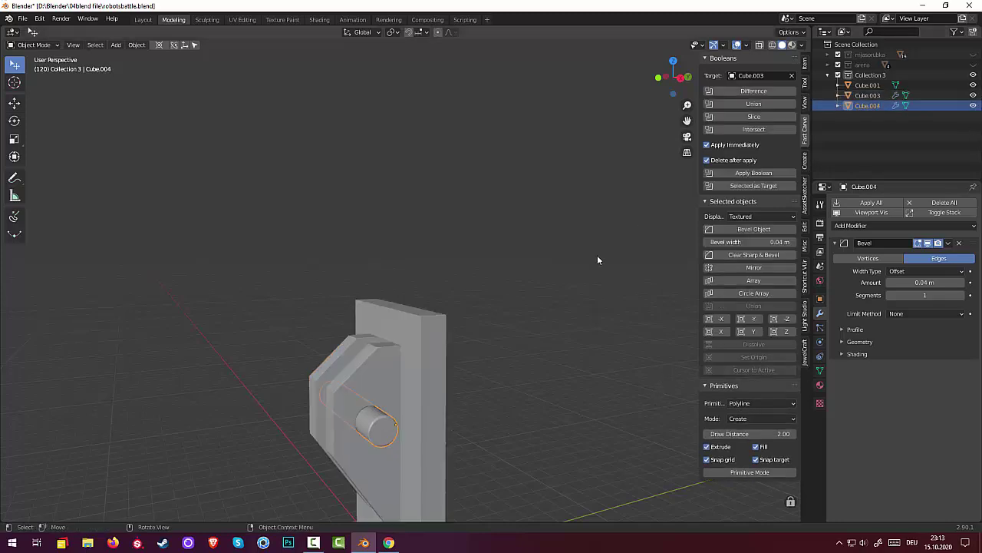
{"action": "key", "text": "s"}
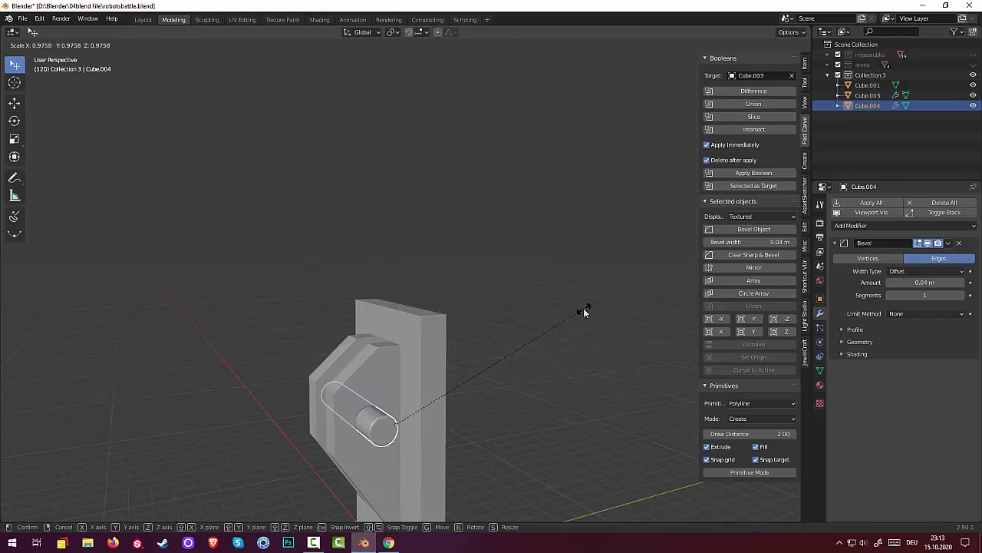
{"action": "left_click", "coordinate": [584, 308]}
{"action": "mouse_move", "coordinate": [549, 329]}
{"action": "middle_mouse_down"}
{"action": "mouse_move", "coordinate": [595, 313]}
{"action": "mouse_move", "coordinate": [611, 321]}
{"action": "middle_mouse_up"}
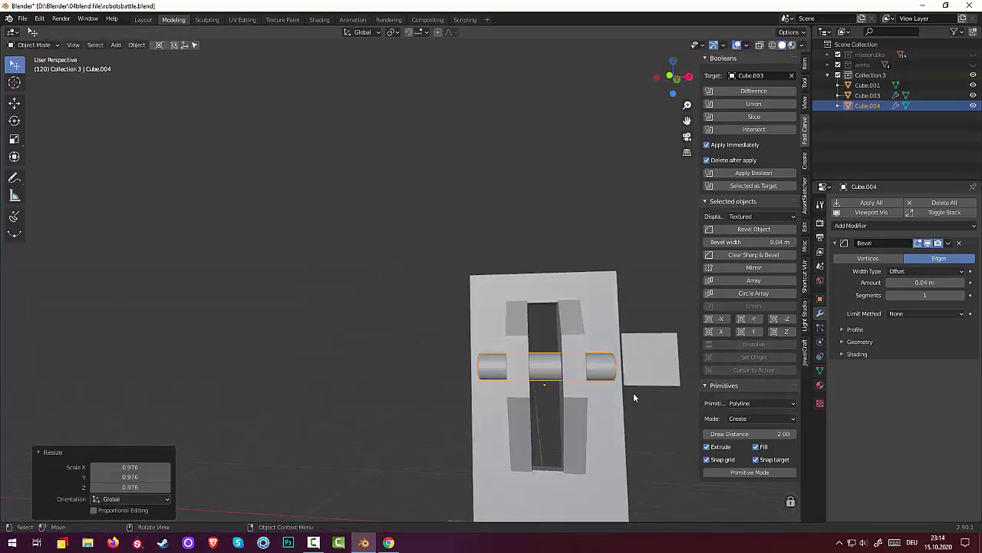
{"action": "scroll", "coordinate": [618, 406], "scroll_direction": "down", "scroll_amount": 3}
Shorten the axle cylinder along X so it fits within the panel.
{"action": "key", "text": "s"}
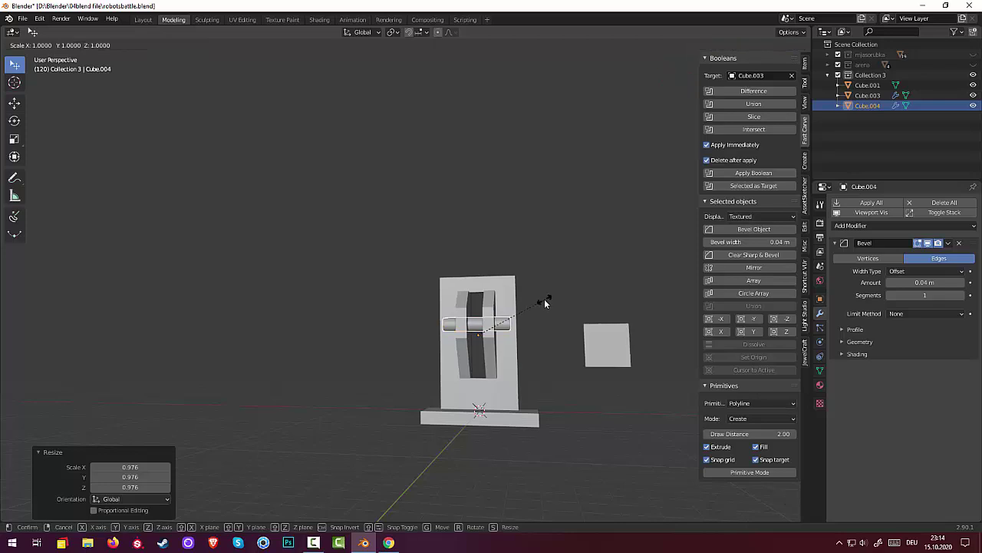
{"action": "key", "text": "x"}
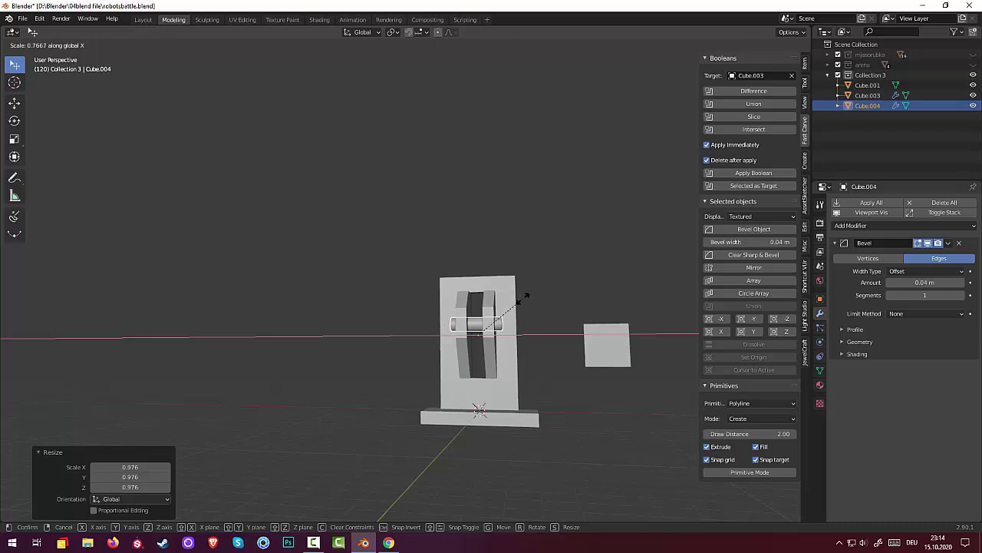
{"action": "left_click", "coordinate": [524, 296]}
{"action": "left_click", "coordinate": [555, 401]}
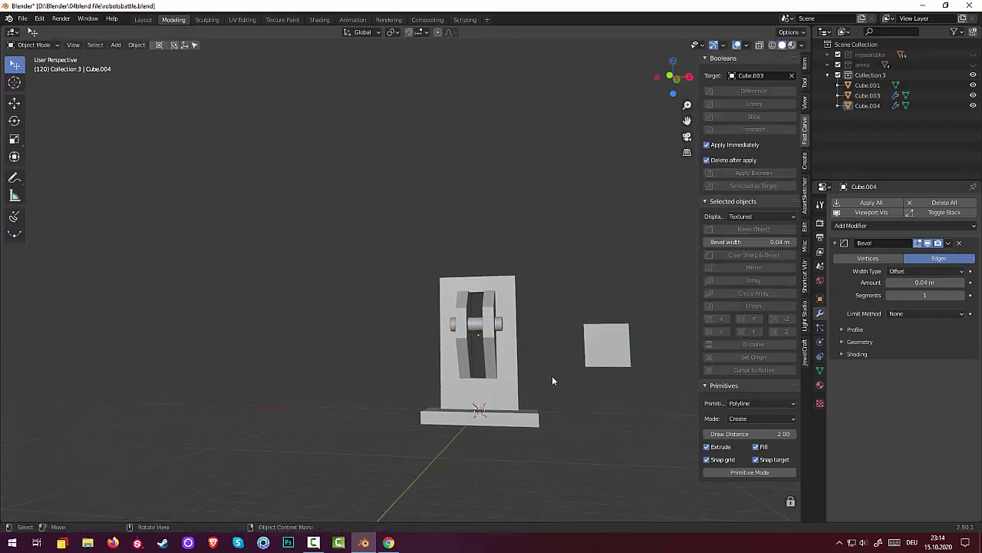
{"action": "middle_click_drag", "start_coordinate": [552, 375], "coordinate": [489, 387]}
{"action": "scroll", "coordinate": [489, 386], "scroll_direction": "up", "scroll_amount": 3}
{"action": "scroll", "coordinate": [449, 357], "scroll_direction": "up", "scroll_amount": 1}
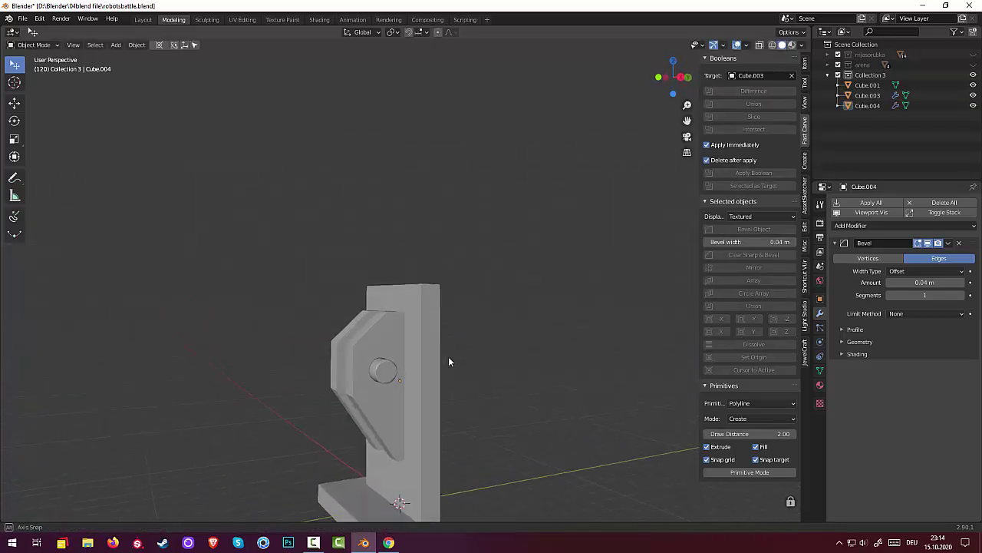
{"action": "key", "text": "shift+a"}
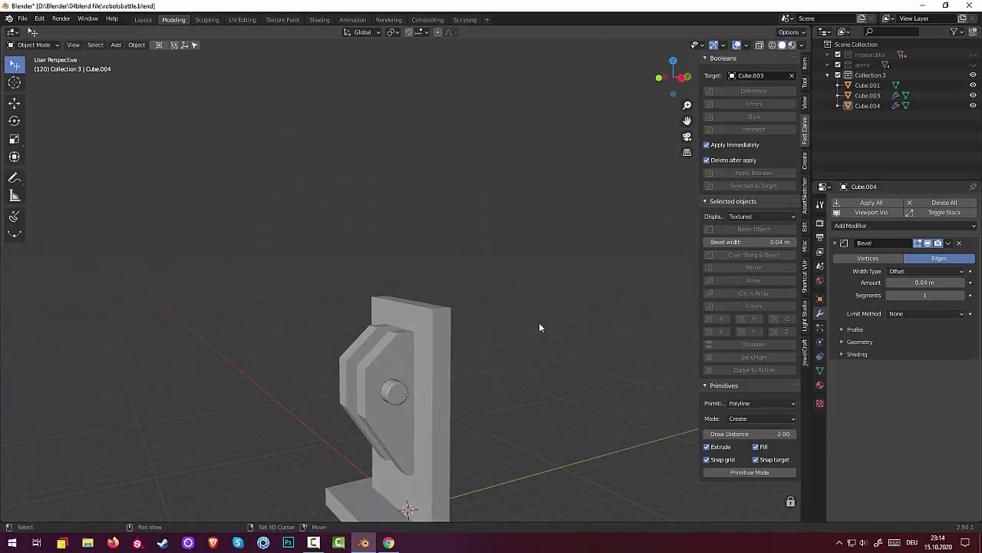
{"action": "key", "text": "shift+a"}
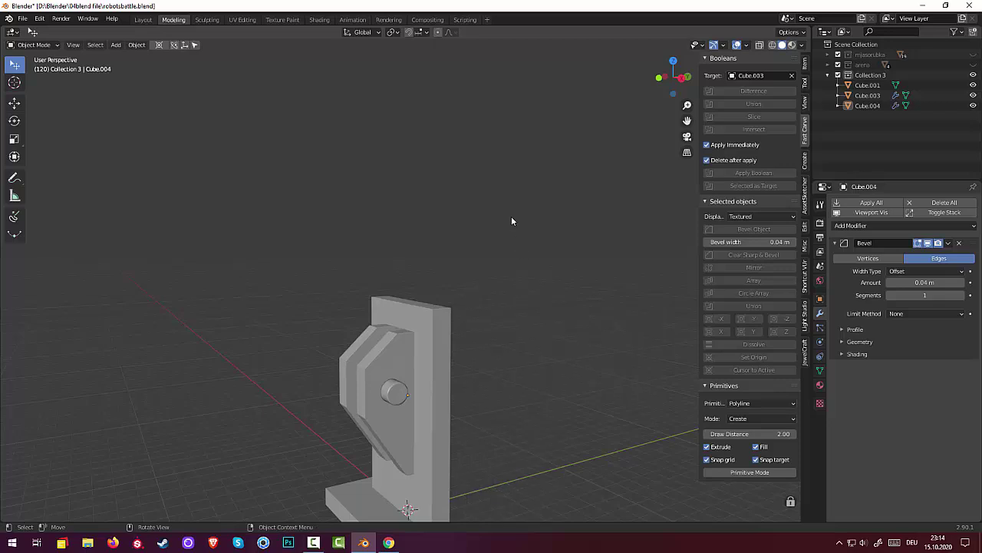
Add a Bolt mesh and switch its Model to NUT.
{"action": "left_click", "coordinate": [34, 45]}
{"action": "left_click", "coordinate": [39, 61]}
{"action": "scroll", "coordinate": [381, 272], "scroll_direction": "down", "scroll_amount": 2}
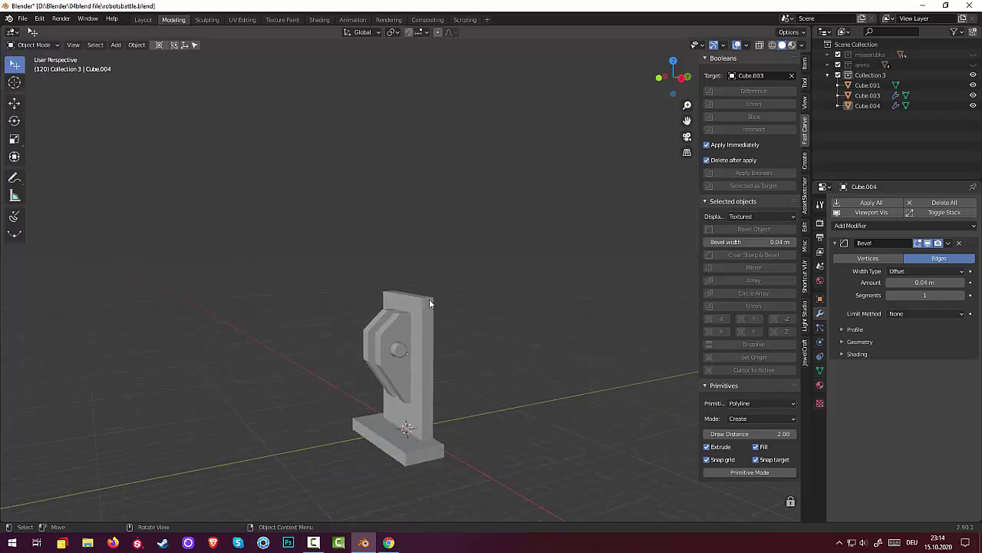
{"action": "middle_click_drag", "start_coordinate": [429, 299], "coordinate": [425, 281], "text": "shift"}
{"action": "scroll", "coordinate": [414, 254], "scroll_direction": "up", "scroll_amount": 2}
{"action": "scroll", "coordinate": [411, 247], "scroll_direction": "up", "scroll_amount": 2}
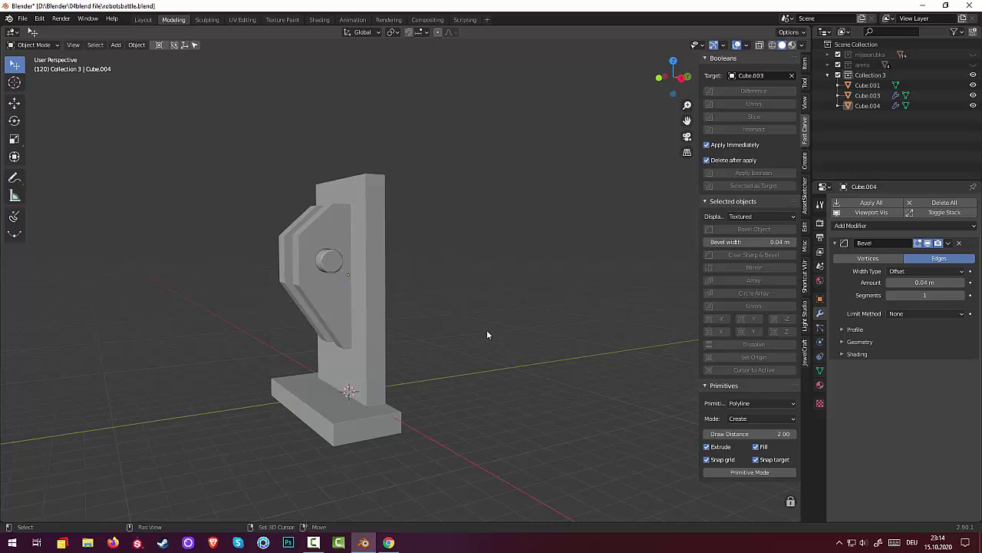
{"action": "key", "text": "shift+a"}
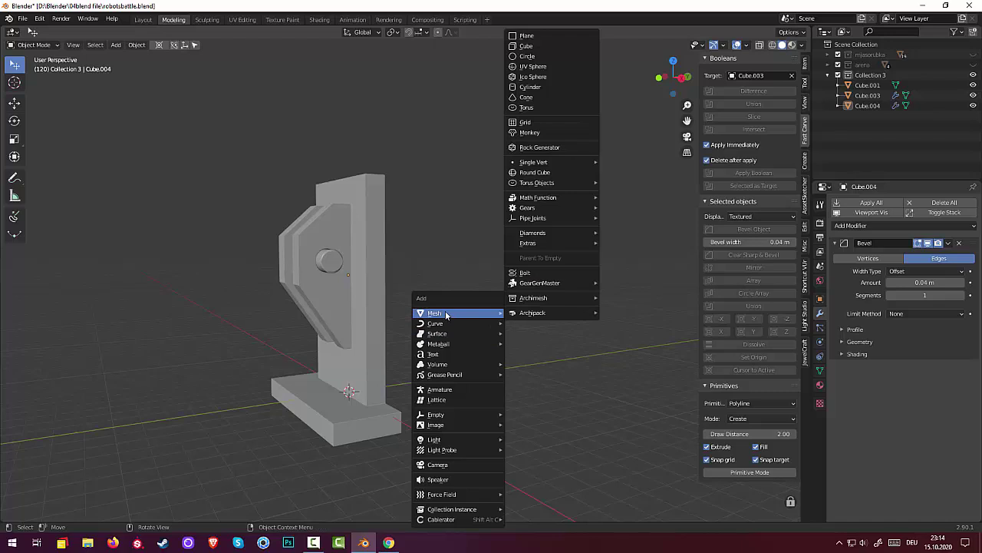
{"action": "left_click", "coordinate": [529, 273]}
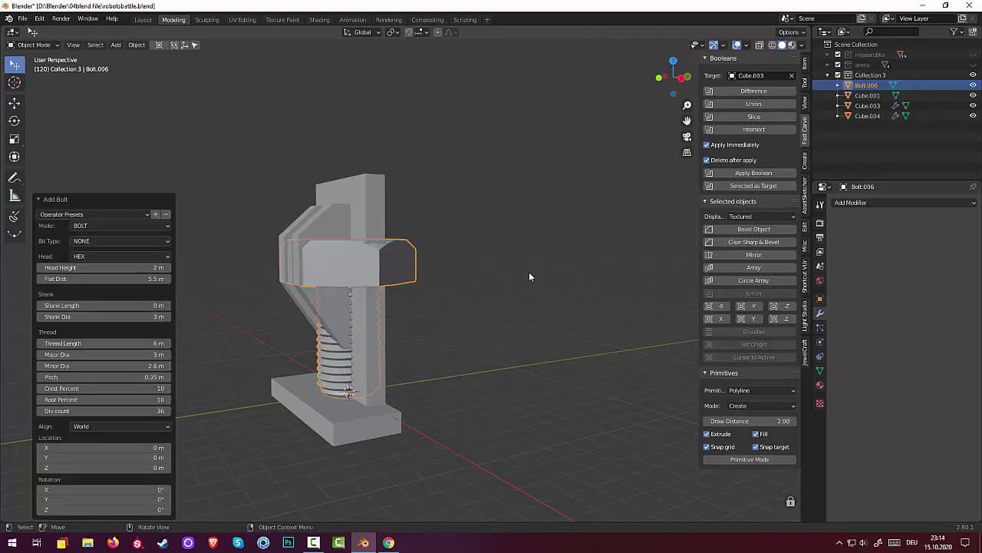
{"action": "left_click", "coordinate": [92, 225]}
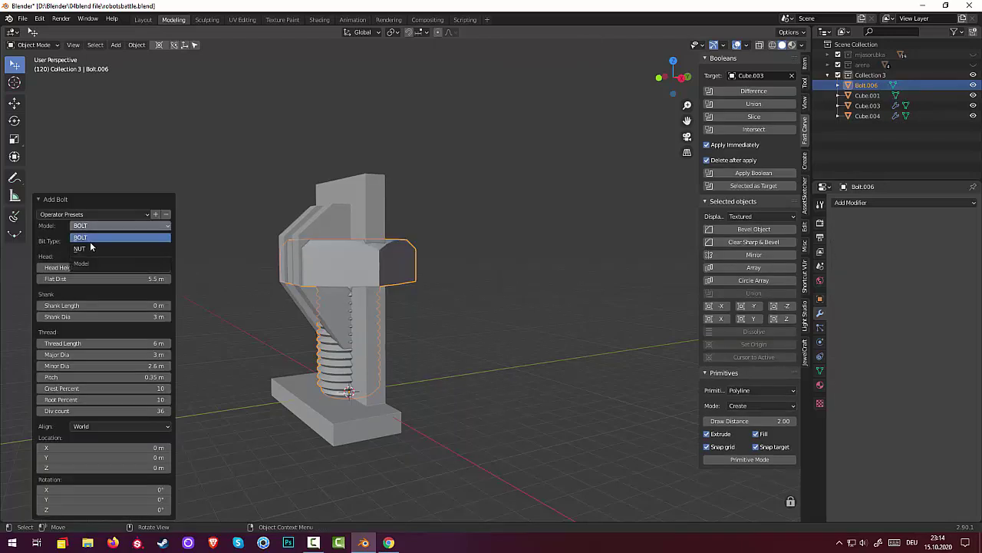
{"action": "left_click", "coordinate": [89, 246]}
Set the hex nut height to 2.2 m and reselect the nut.
{"action": "middle_click_drag", "start_coordinate": [423, 312], "coordinate": [479, 304]}
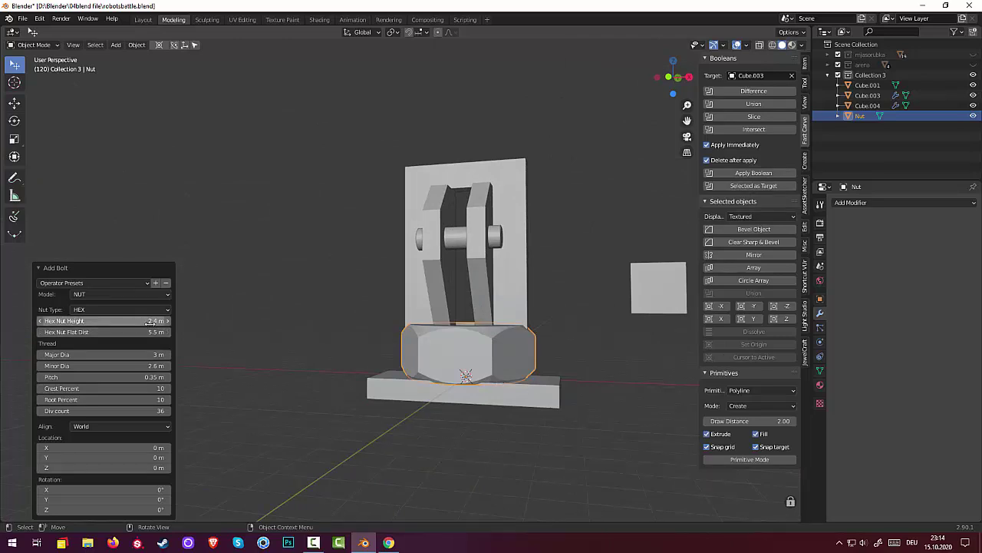
{"action": "left_click_drag", "start_coordinate": [155, 321], "coordinate": [146, 321]}
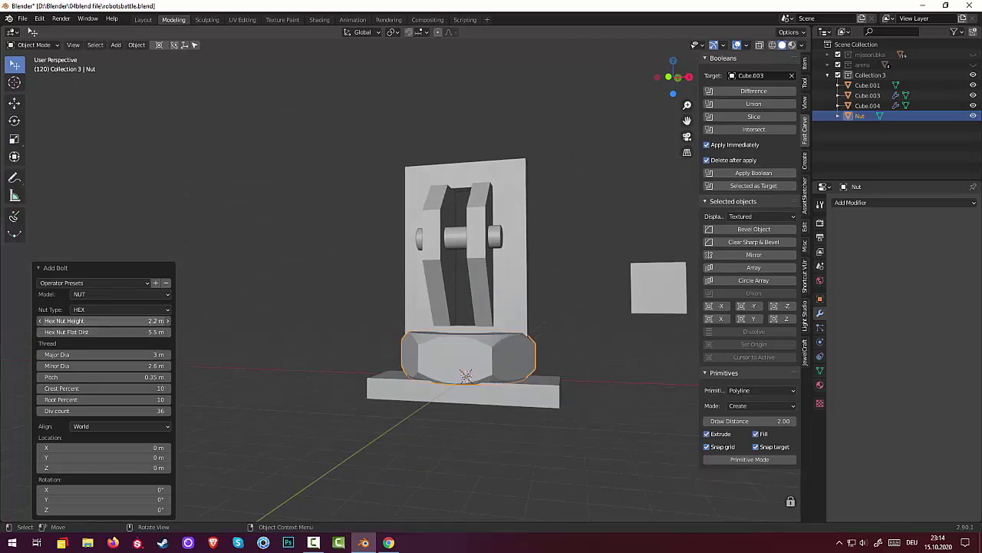
{"action": "left_click", "coordinate": [184, 358]}
{"action": "mouse_move", "coordinate": [292, 383]}
{"action": "middle_mouse_down"}
{"action": "mouse_move", "coordinate": [401, 425]}
{"action": "mouse_move", "coordinate": [475, 390]}
{"action": "middle_mouse_up"}
{"action": "mouse_move", "coordinate": [517, 416]}
{"action": "middle_mouse_down"}
{"action": "mouse_move", "coordinate": [523, 409]}
{"action": "mouse_move", "coordinate": [500, 407]}
{"action": "middle_mouse_up"}
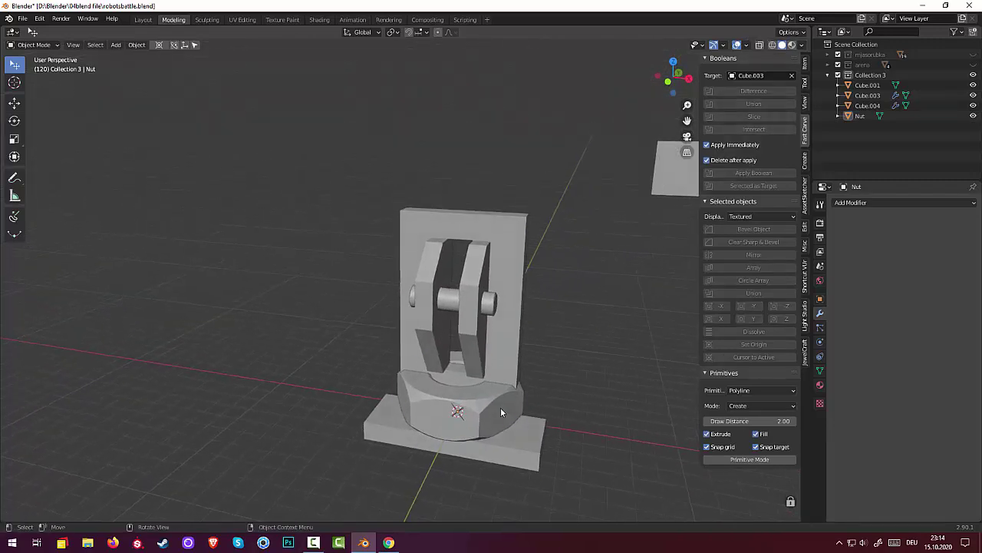
{"action": "left_click", "coordinate": [501, 408]}
{"action": "middle_click_drag", "start_coordinate": [567, 382], "coordinate": [569, 365]}
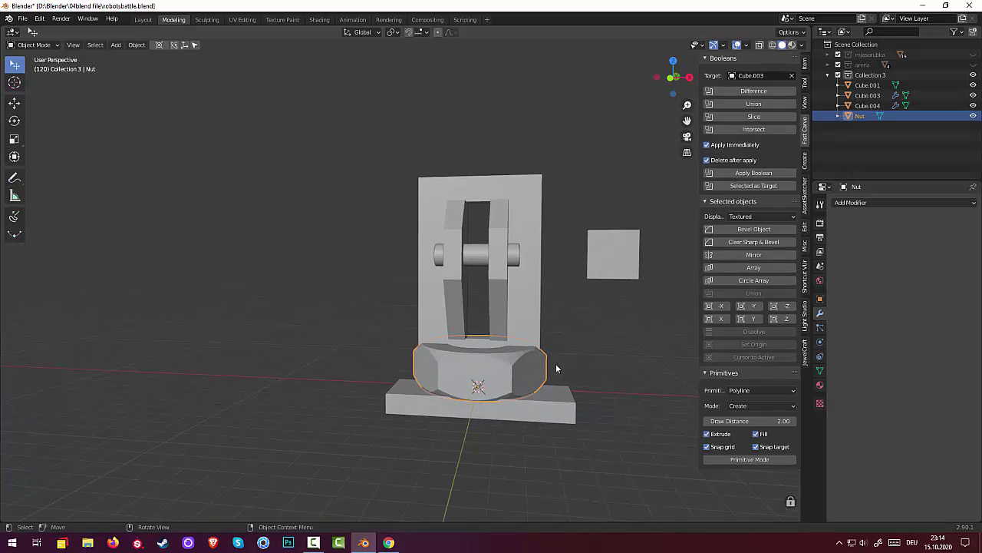
Rotate the nut 90° about Y and switch to Right Ortho view.
{"action": "key", "text": "r"}
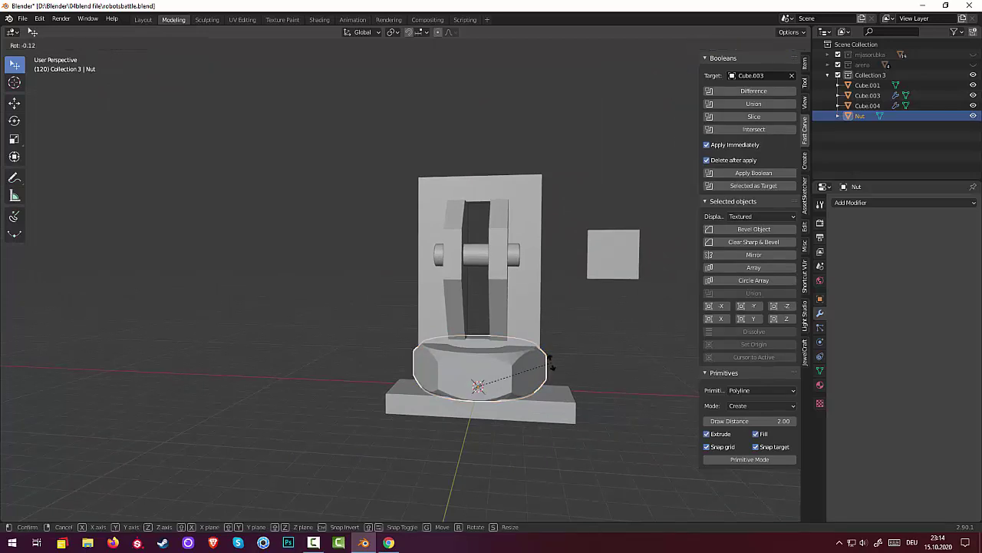
{"action": "type", "text": "y90"}
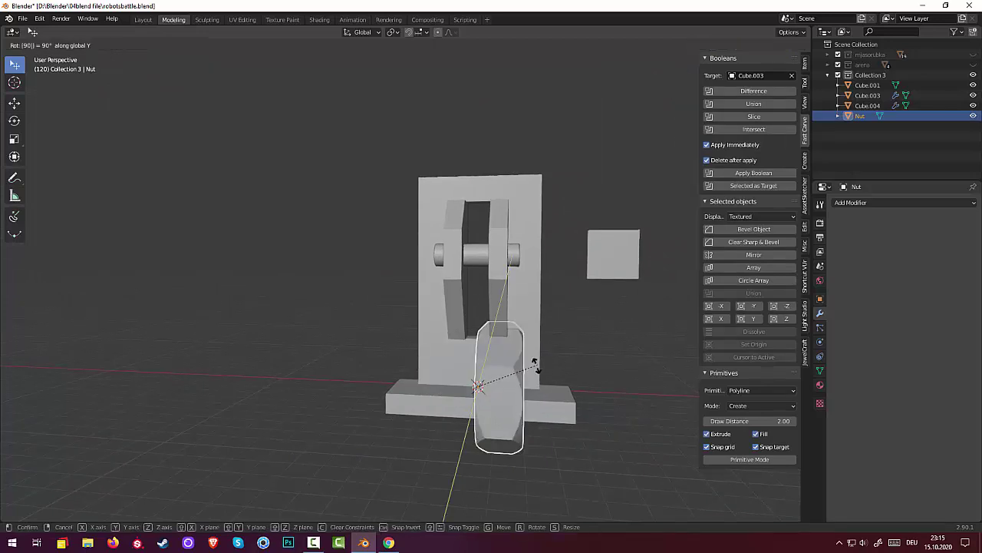
{"action": "key", "text": "Return"}
{"action": "middle_click_drag", "start_coordinate": [542, 380], "coordinate": [437, 367]}
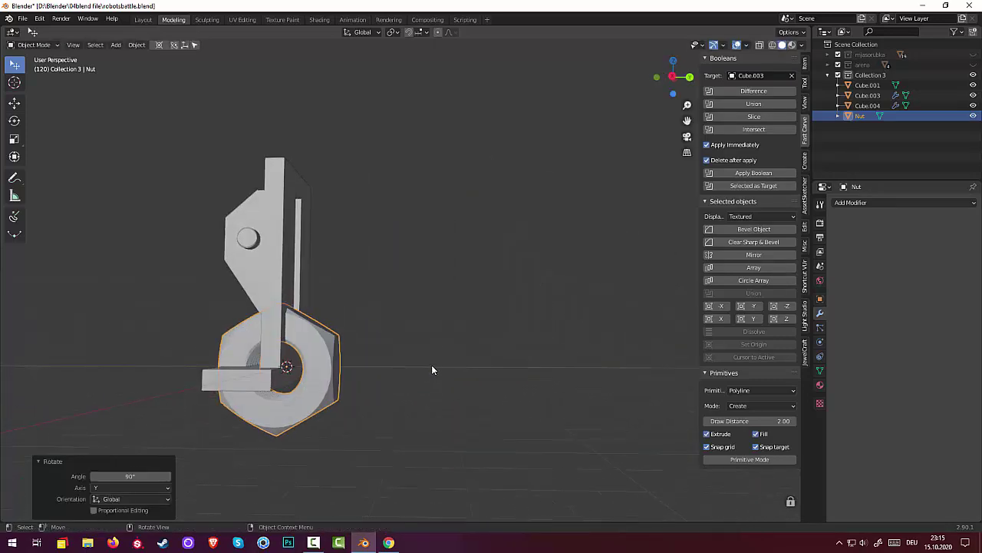
{"action": "key", "text": "KP_3"}
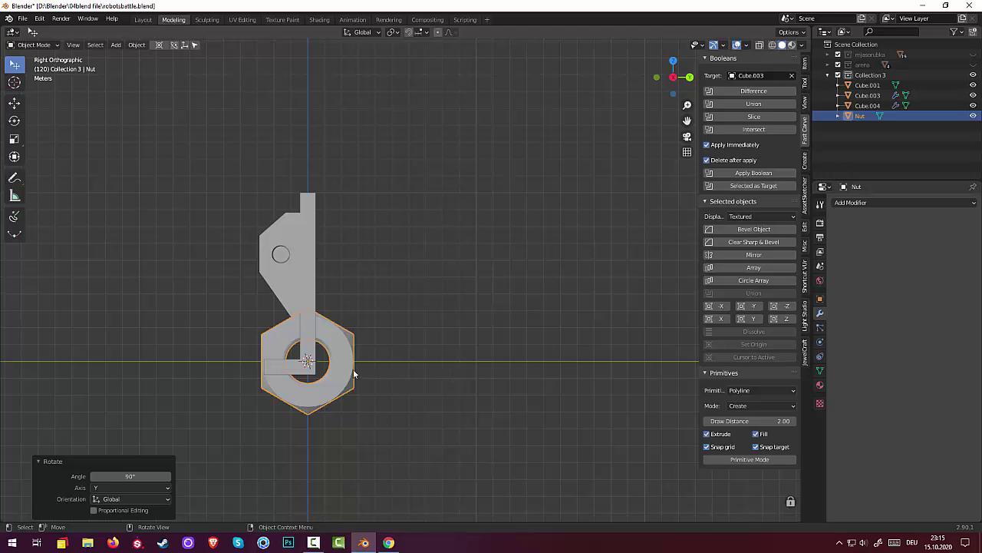
Move the nut up to the axle's height and scale it to 0.362.
{"action": "key", "text": "g"}
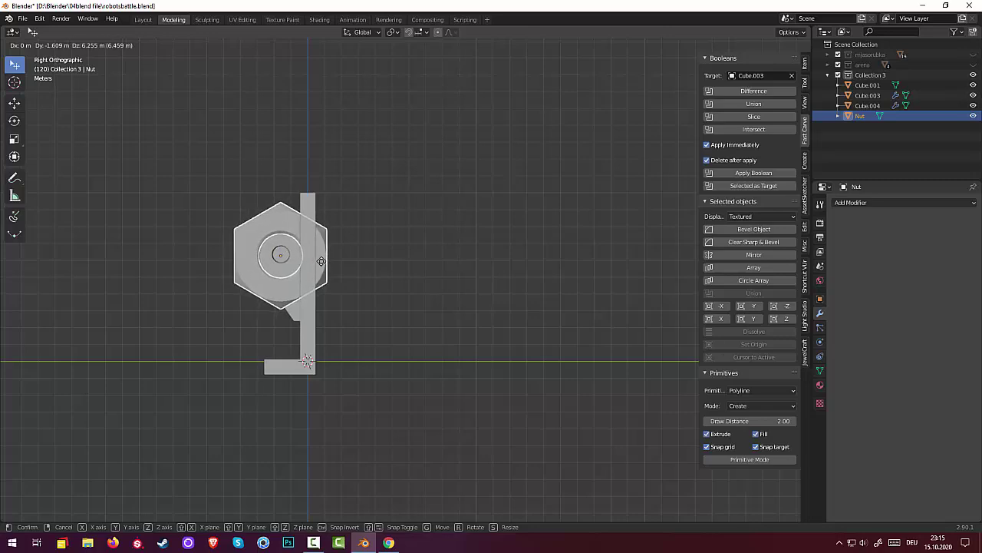
{"action": "left_click", "coordinate": [320, 261]}
{"action": "key", "text": "s"}
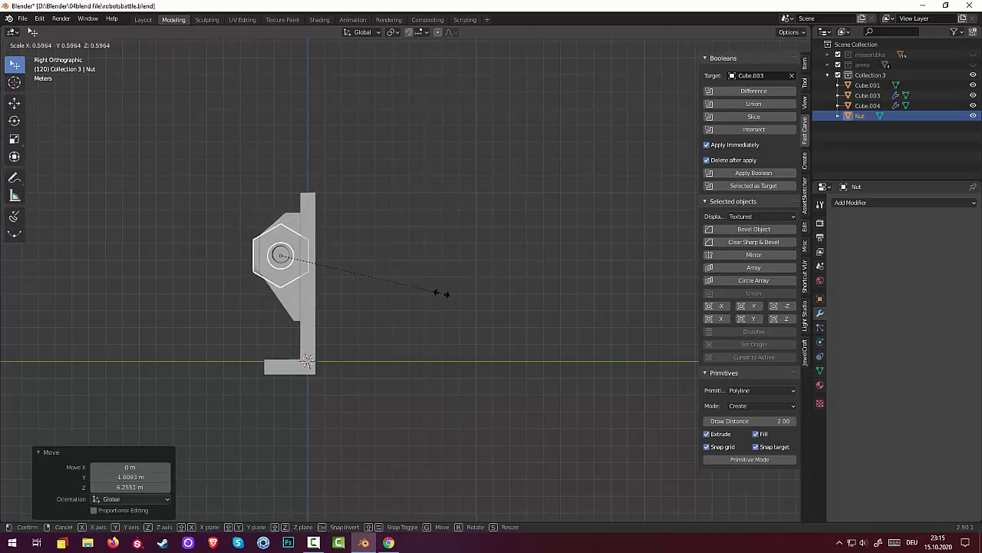
{"action": "left_click", "coordinate": [379, 279]}
{"action": "middle_click_drag", "start_coordinate": [395, 282], "coordinate": [495, 285]}
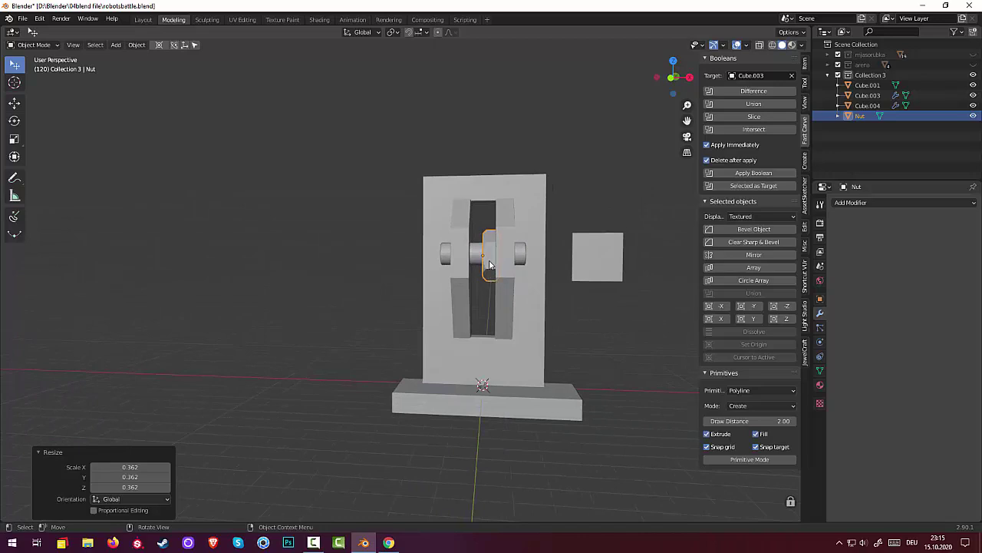
Slide the nut along X onto the axle end and shrink it further to 0.746.
{"action": "key", "text": "g"}
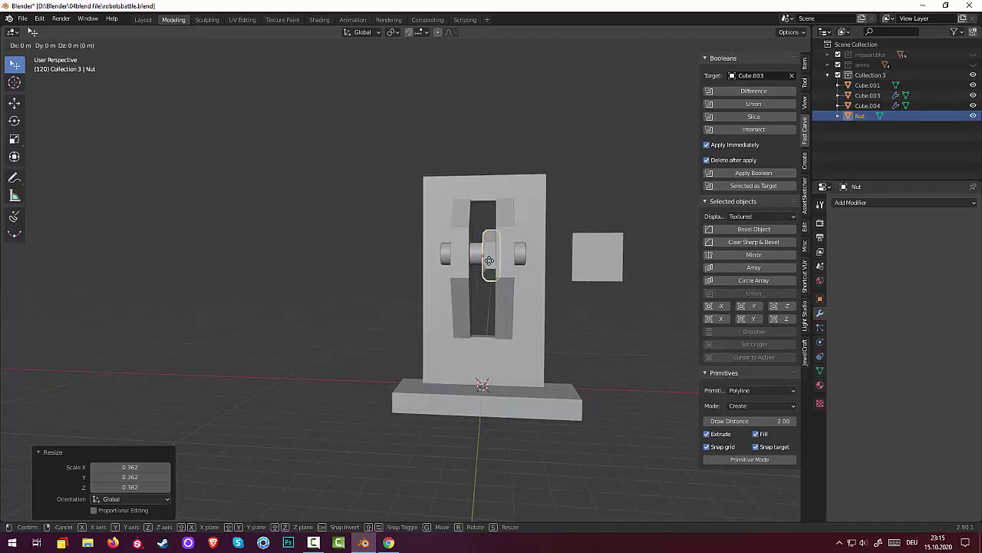
{"action": "key", "text": "x"}
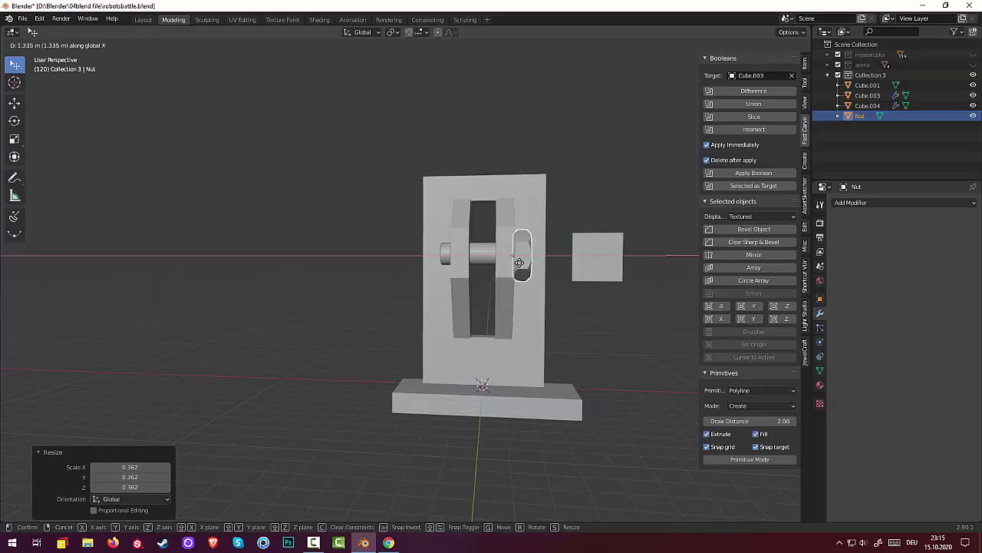
{"action": "left_click", "coordinate": [521, 266]}
{"action": "middle_click_drag", "start_coordinate": [520, 267], "coordinate": [547, 331]}
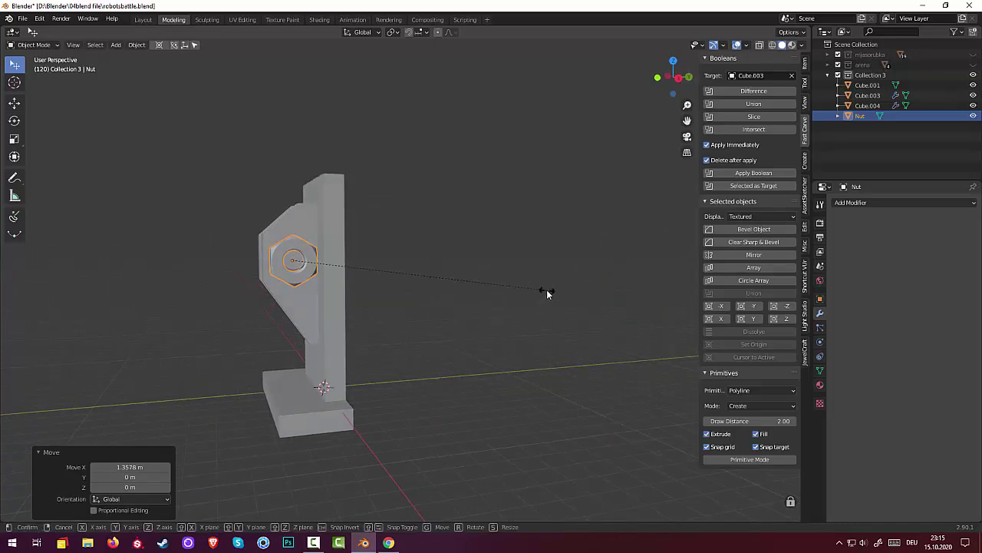
{"action": "key", "text": "s"}
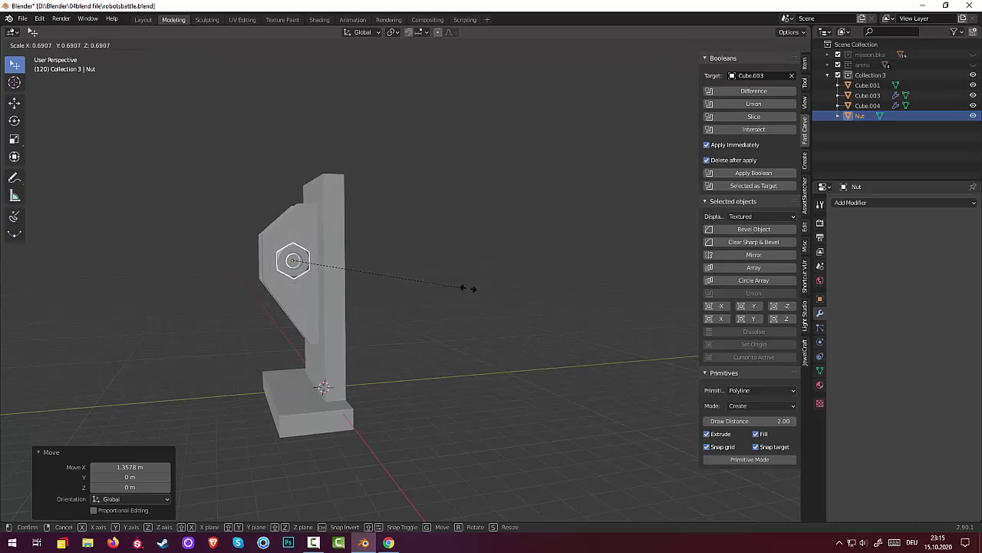
{"action": "left_click", "coordinate": [480, 287]}
{"action": "mouse_move", "coordinate": [480, 289]}
{"action": "middle_mouse_down"}
{"action": "mouse_move", "coordinate": [527, 283]}
{"action": "mouse_move", "coordinate": [556, 292]}
{"action": "mouse_move", "coordinate": [498, 284]}
{"action": "middle_mouse_up"}
{"action": "left_click", "coordinate": [433, 278]}
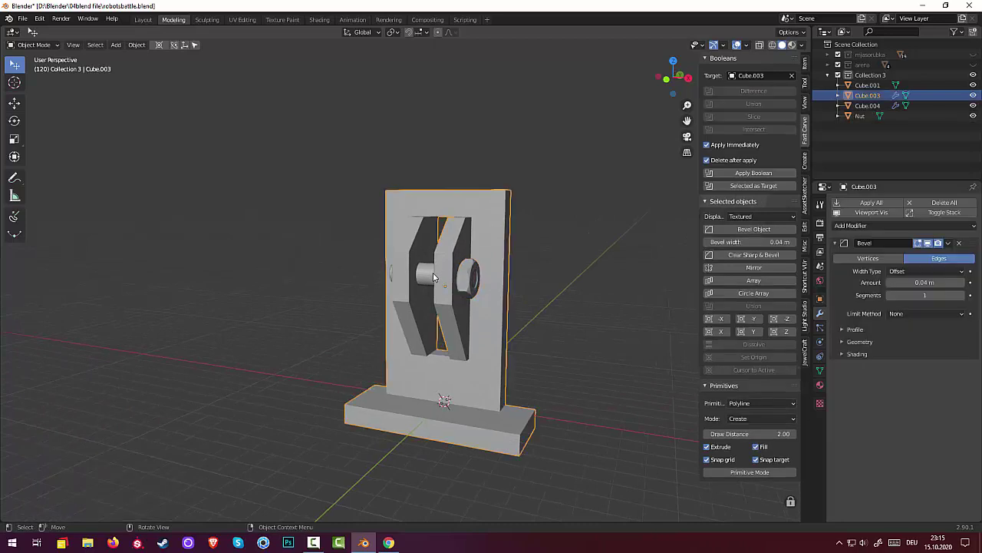
Reset all of the nut's transforms and set its origin to the 3D cursor.
{"action": "left_click", "coordinate": [434, 277]}
{"action": "mouse_move", "coordinate": [434, 278]}
{"action": "middle_mouse_down"}
{"action": "mouse_move", "coordinate": [474, 297]}
{"action": "mouse_move", "coordinate": [462, 299]}
{"action": "mouse_move", "coordinate": [482, 313]}
{"action": "mouse_move", "coordinate": [413, 303]}
{"action": "mouse_move", "coordinate": [488, 306]}
{"action": "mouse_move", "coordinate": [476, 295]}
{"action": "middle_mouse_up"}
{"action": "left_click", "coordinate": [413, 304]}
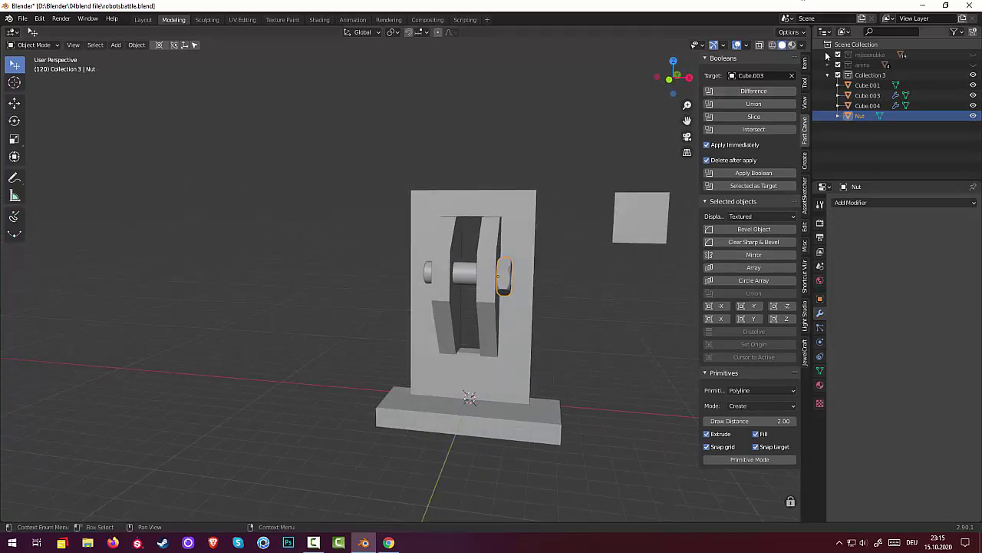
{"action": "left_click", "coordinate": [805, 65]}
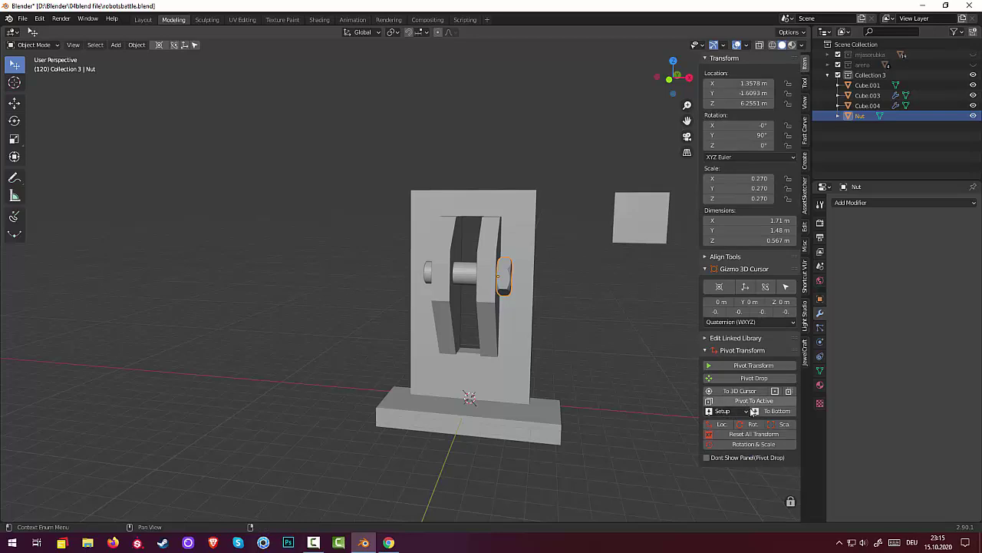
{"action": "left_click", "coordinate": [756, 434]}
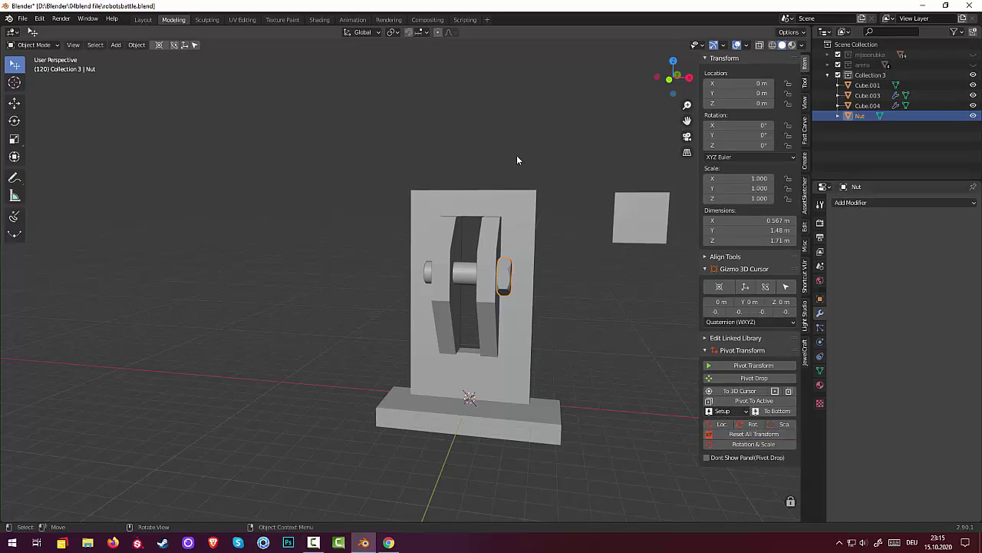
{"action": "left_click", "coordinate": [137, 44]}
{"action": "mouse_move", "coordinate": [153, 66]}
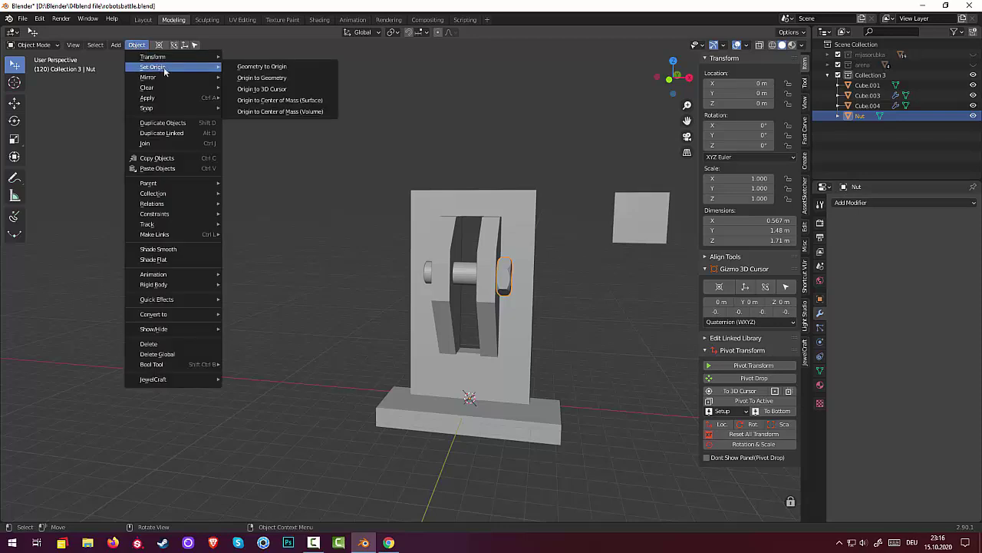
{"action": "left_click", "coordinate": [299, 91]}
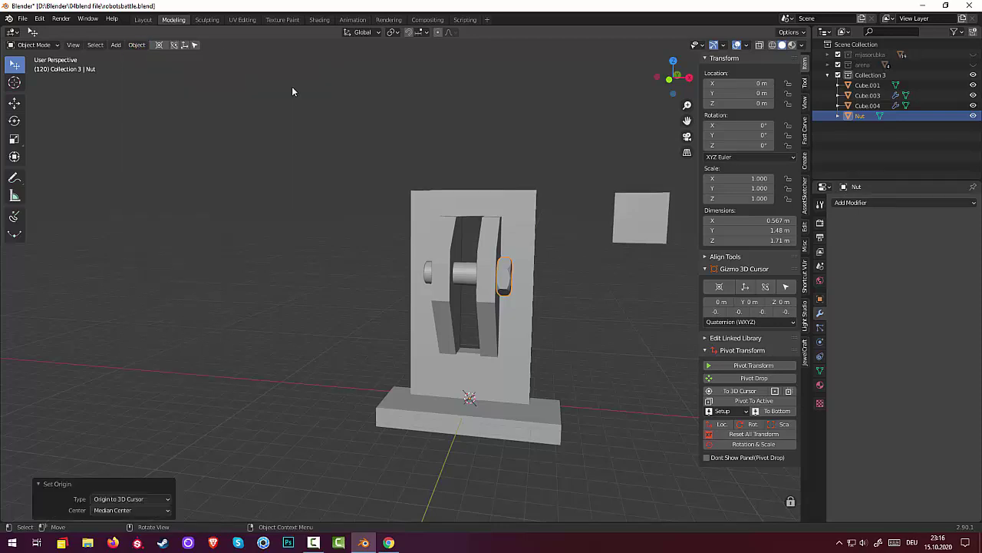
Add a Mirror modifier on X to copy the nut onto the opposite axle end.
{"action": "left_click", "coordinate": [847, 204]}
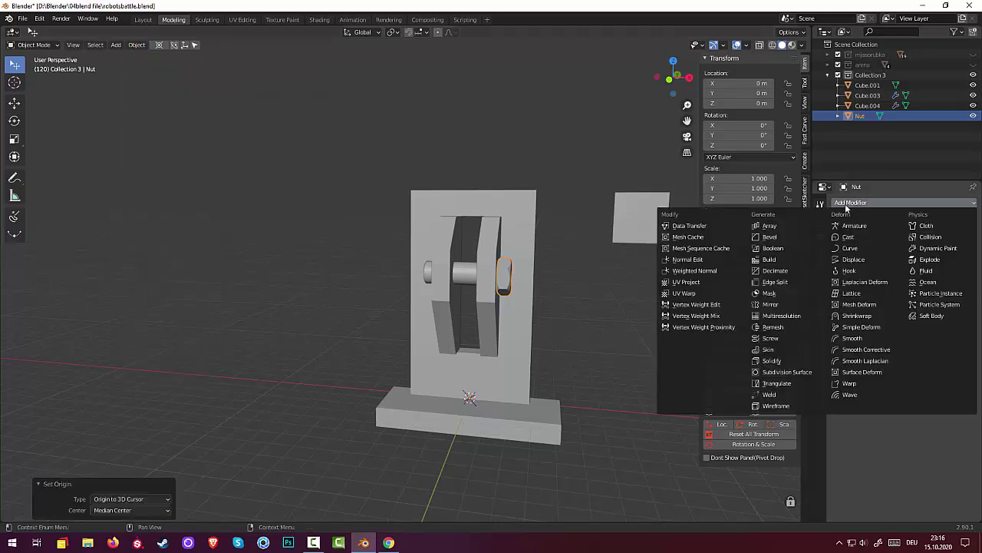
{"action": "left_click", "coordinate": [771, 304]}
{"action": "left_click", "coordinate": [554, 362]}
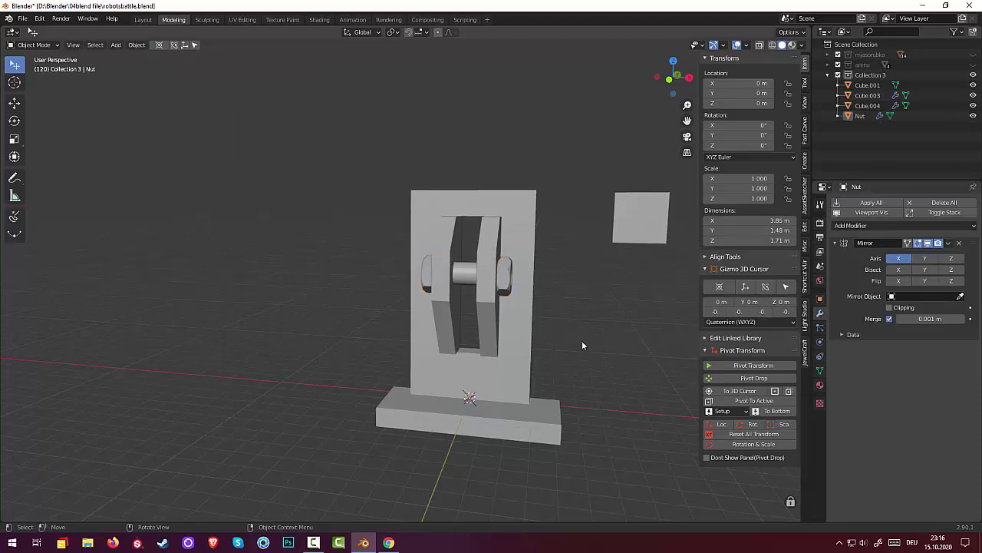
{"action": "mouse_move", "coordinate": [582, 340]}
{"action": "middle_mouse_down"}
{"action": "mouse_move", "coordinate": [615, 372]}
{"action": "mouse_move", "coordinate": [532, 361]}
{"action": "mouse_move", "coordinate": [541, 345]}
{"action": "mouse_move", "coordinate": [556, 354]}
{"action": "mouse_move", "coordinate": [568, 331]}
{"action": "mouse_move", "coordinate": [588, 324]}
{"action": "mouse_move", "coordinate": [580, 358]}
{"action": "mouse_move", "coordinate": [563, 362]}
{"action": "mouse_move", "coordinate": [502, 427]}
{"action": "middle_mouse_up"}
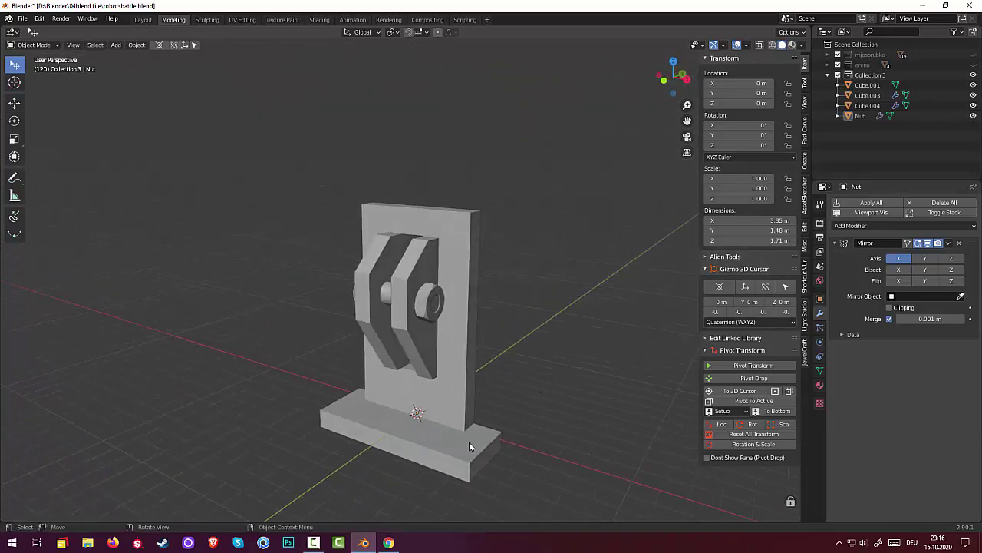
{"action": "left_click", "coordinate": [469, 442]}
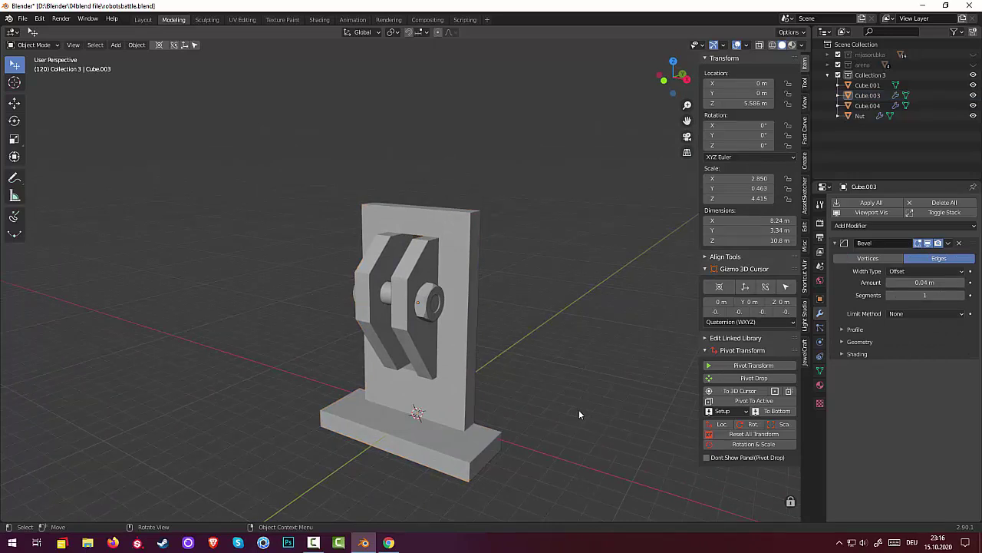
Add a new fastener, set its Model to bolt, and scale it to 0.157.
{"action": "key", "text": "shift+a"}
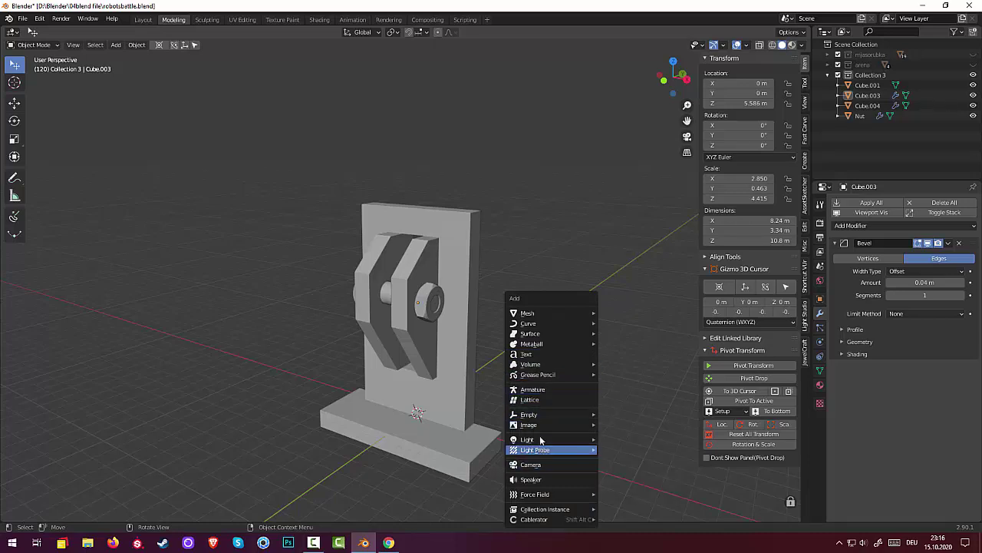
{"action": "mouse_move", "coordinate": [549, 313]}
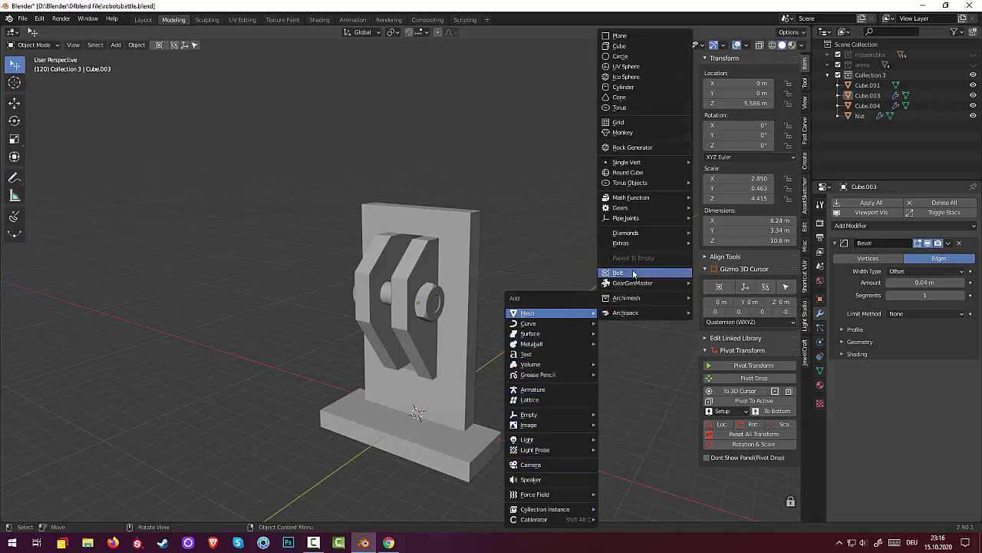
{"action": "left_click", "coordinate": [631, 272]}
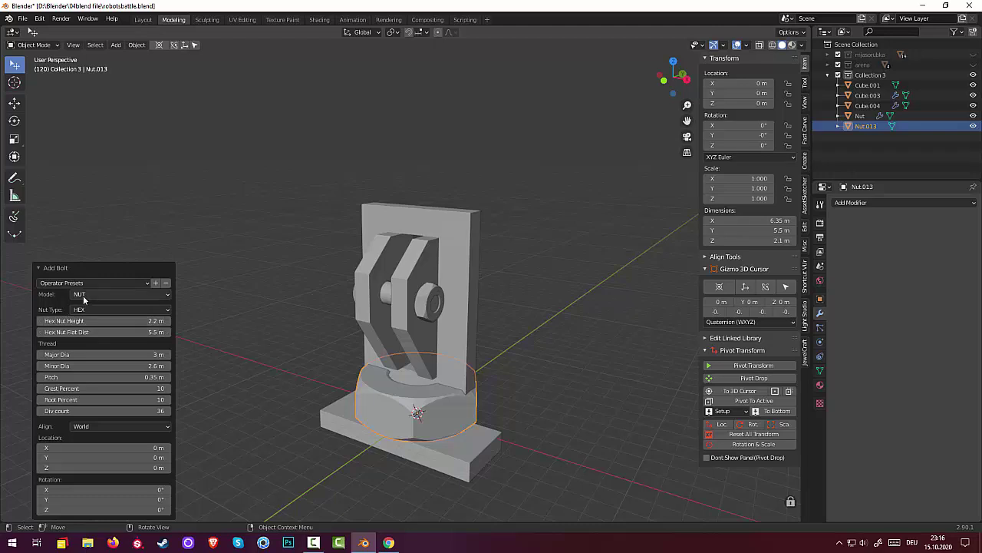
{"action": "left_click", "coordinate": [85, 295]}
{"action": "left_click", "coordinate": [83, 306]}
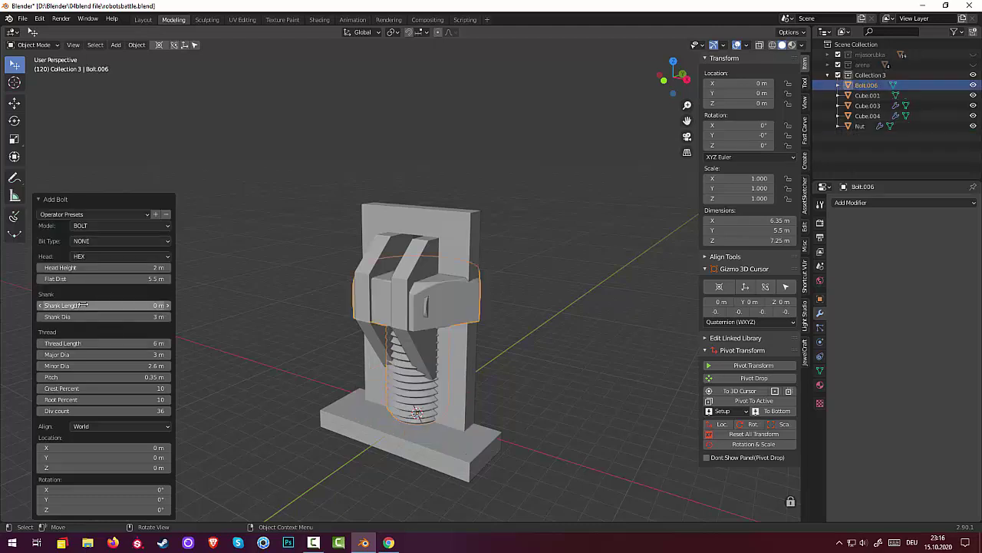
{"action": "middle_click_drag", "start_coordinate": [530, 355], "coordinate": [573, 358]}
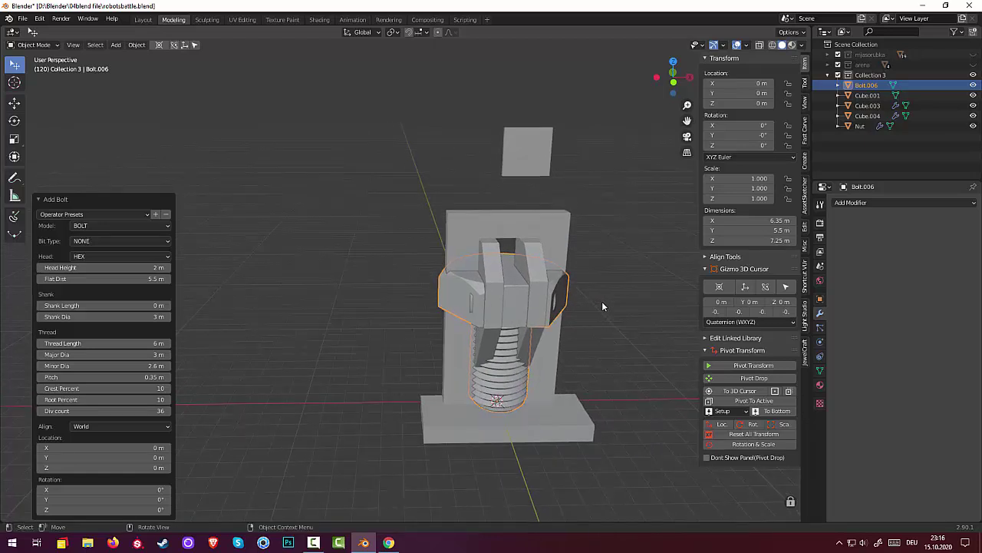
{"action": "key", "text": "s"}
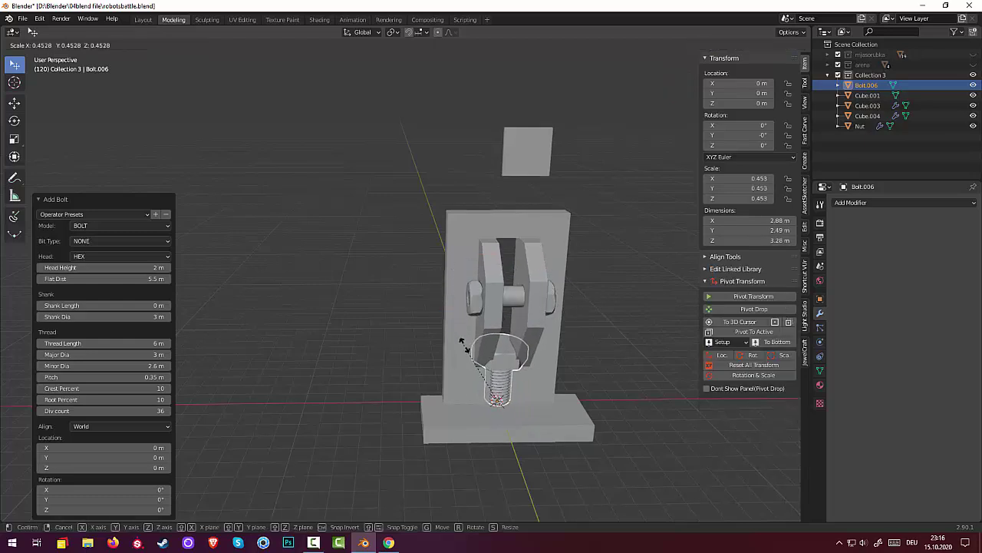
{"action": "left_click", "coordinate": [485, 380]}
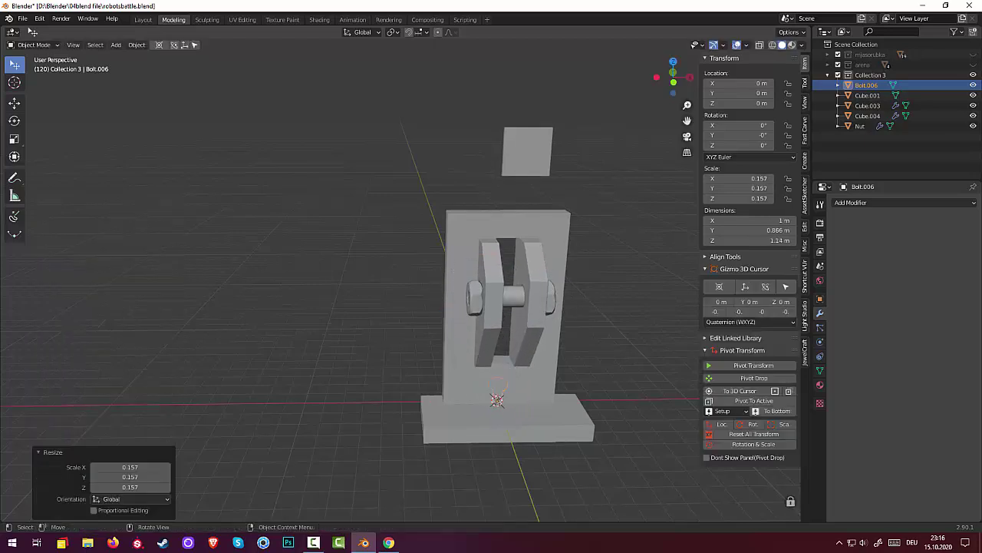
{"action": "middle_click_drag", "start_coordinate": [564, 382], "coordinate": [442, 370]}
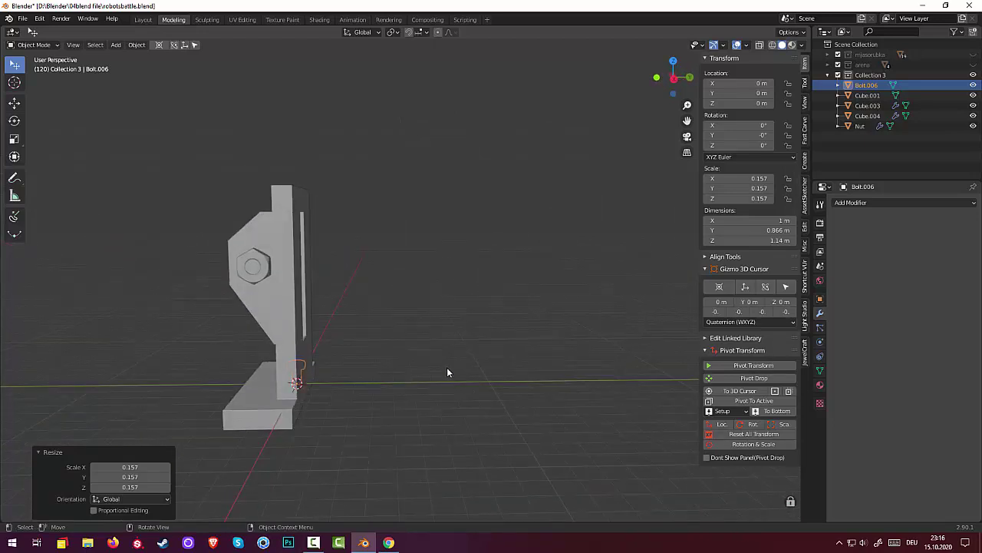
Move the bolt along Y and X to the base plate's front-right corner.
{"action": "key", "text": "g"}
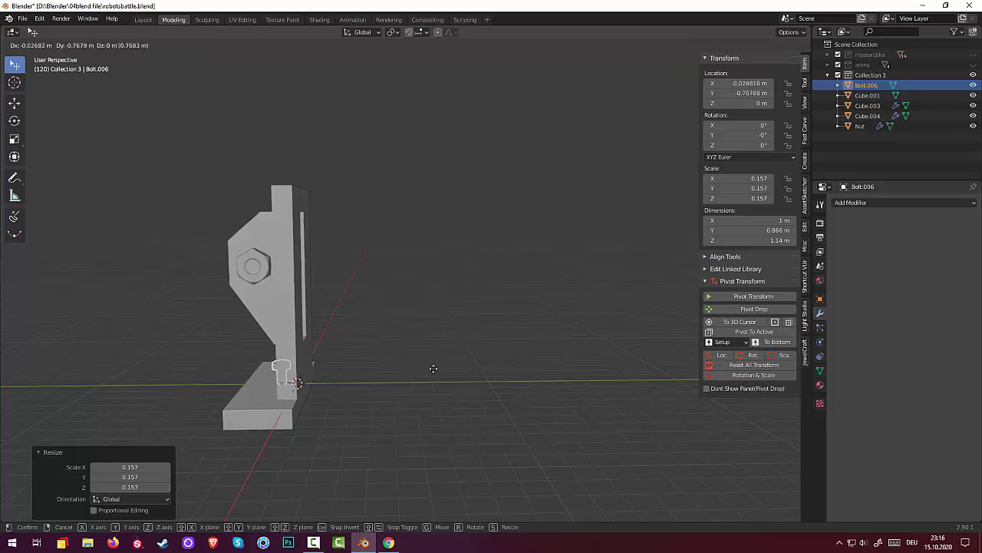
{"action": "key", "text": "y"}
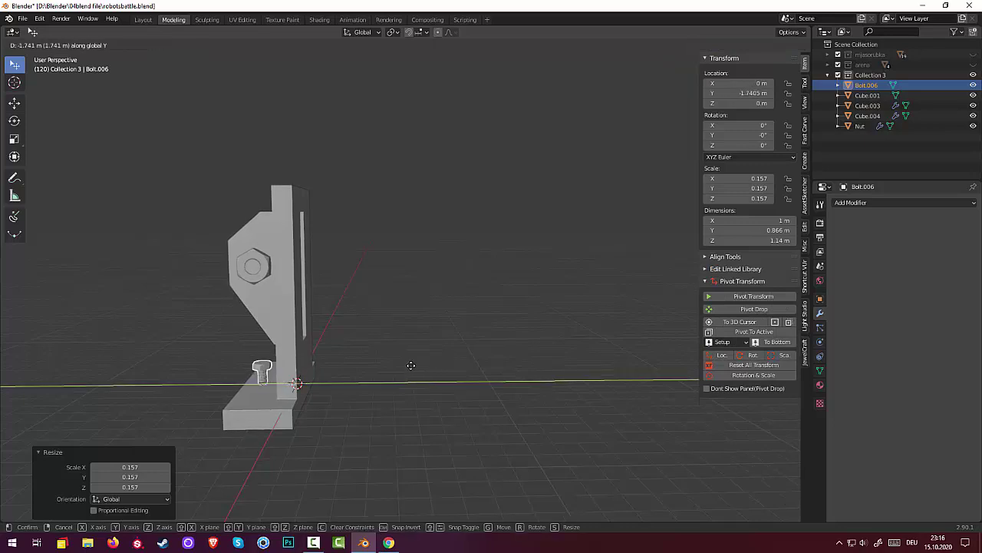
{"action": "left_click", "coordinate": [413, 365]}
{"action": "mouse_move", "coordinate": [413, 365]}
{"action": "middle_mouse_down"}
{"action": "mouse_move", "coordinate": [508, 358]}
{"action": "mouse_move", "coordinate": [518, 387]}
{"action": "middle_mouse_up"}
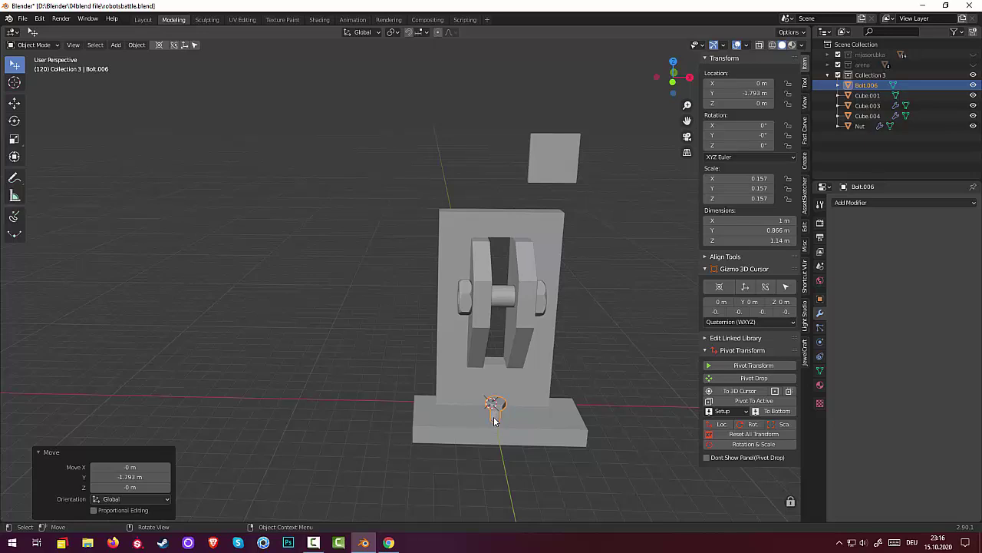
{"action": "scroll", "coordinate": [495, 416], "scroll_direction": "down", "scroll_amount": 1}
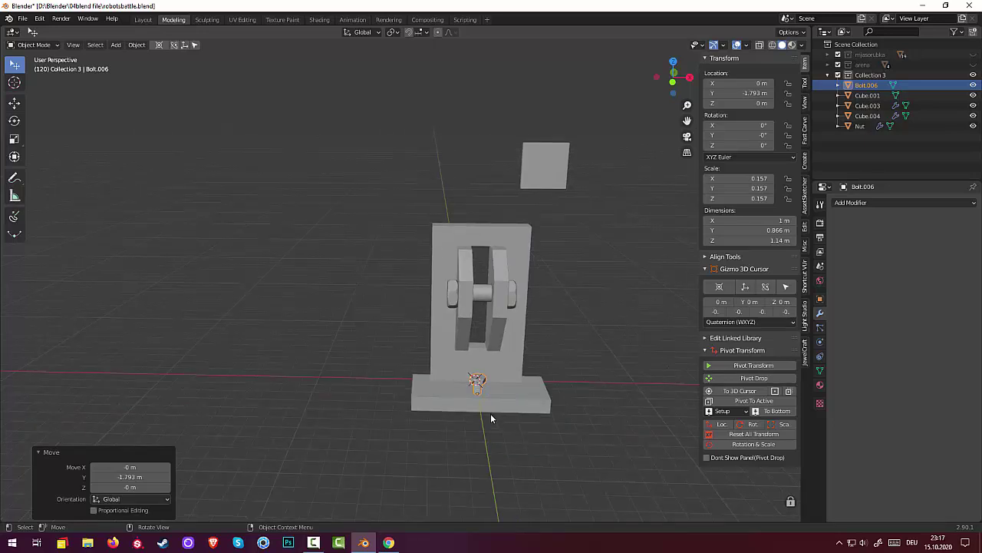
{"action": "key", "text": "g"}
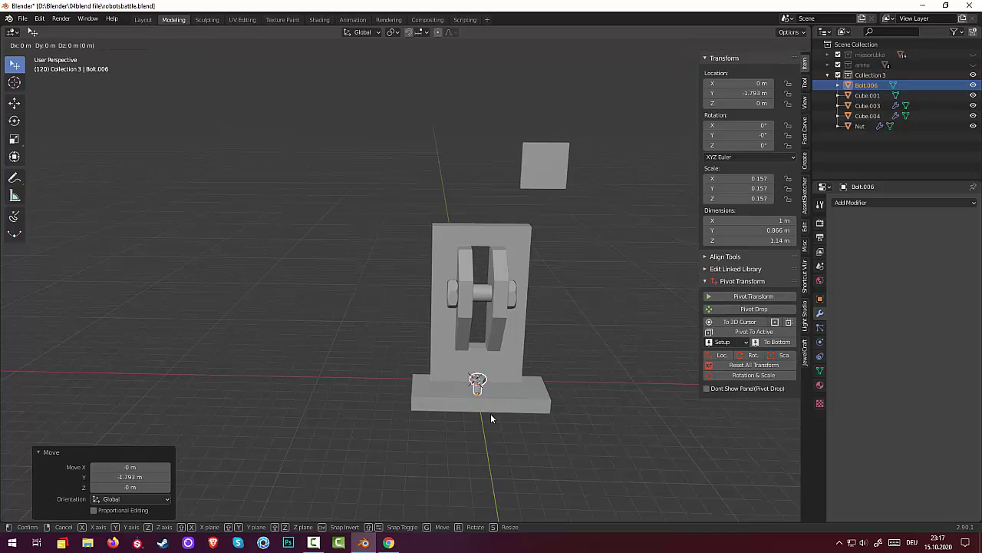
{"action": "key", "text": "x"}
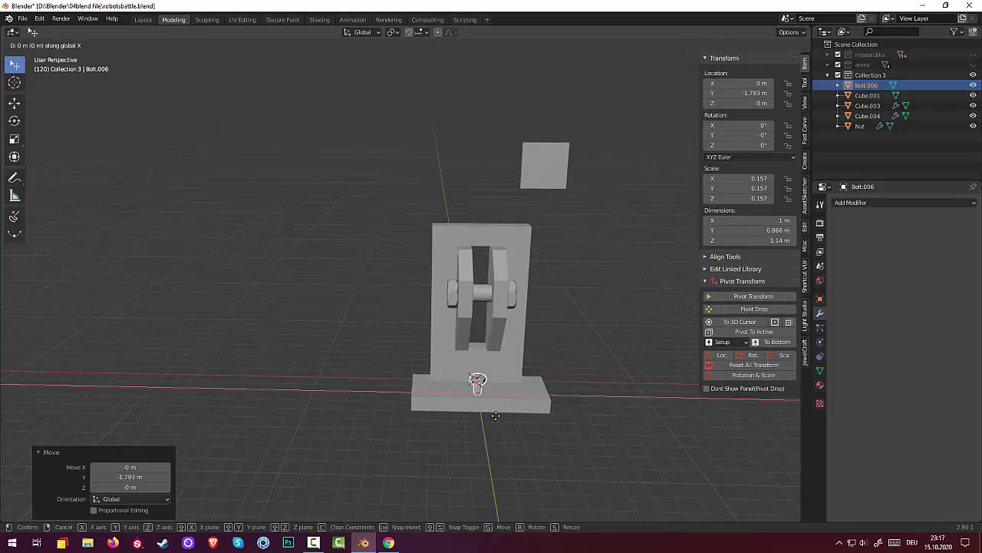
{"action": "left_click", "coordinate": [549, 422]}
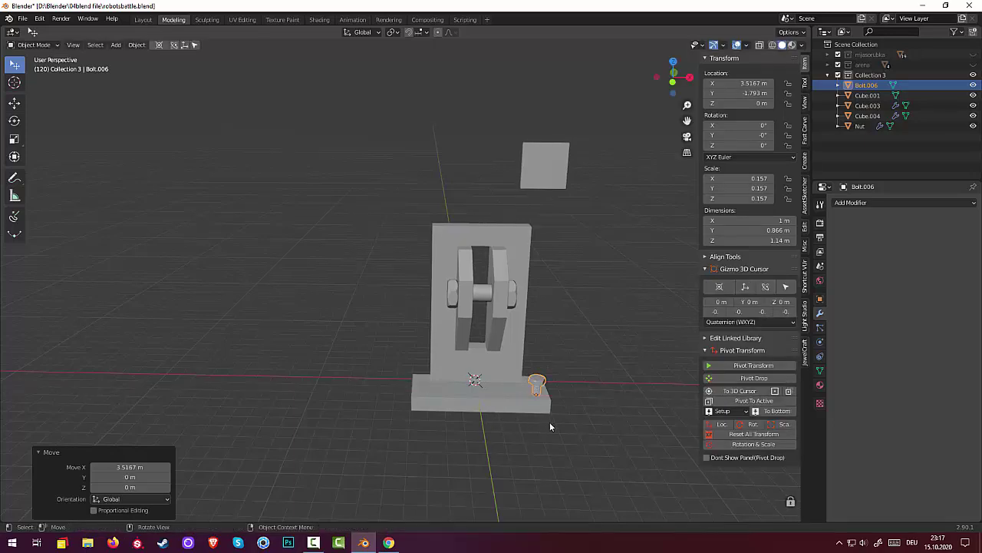
Lower the bolt along Z so it sinks 0.754 m into the plate, then reselect it.
{"action": "mouse_move", "coordinate": [550, 422]}
{"action": "middle_mouse_down"}
{"action": "mouse_move", "coordinate": [554, 391]}
{"action": "mouse_move", "coordinate": [521, 421]}
{"action": "mouse_move", "coordinate": [544, 411]}
{"action": "middle_mouse_up"}
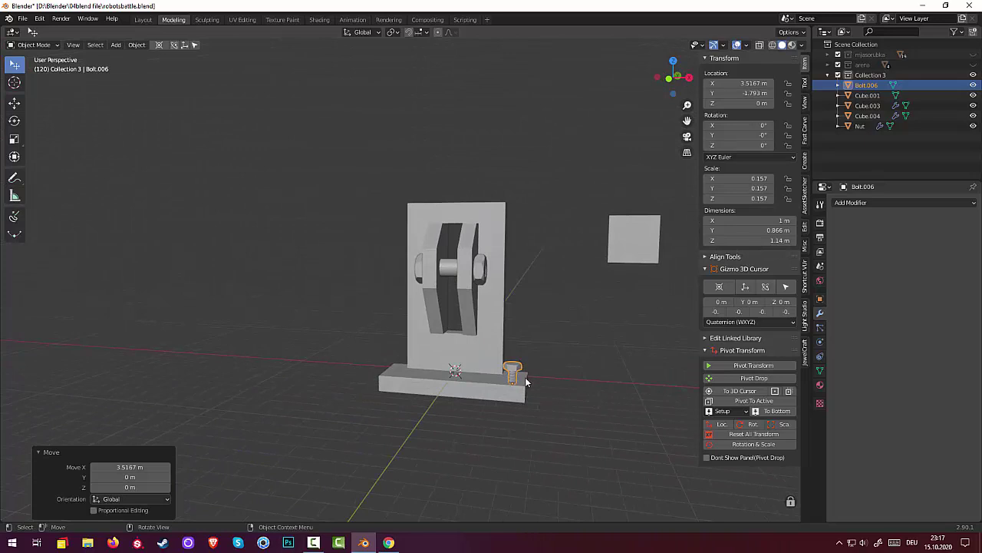
{"action": "key", "text": "g"}
{"action": "key", "text": "z"}
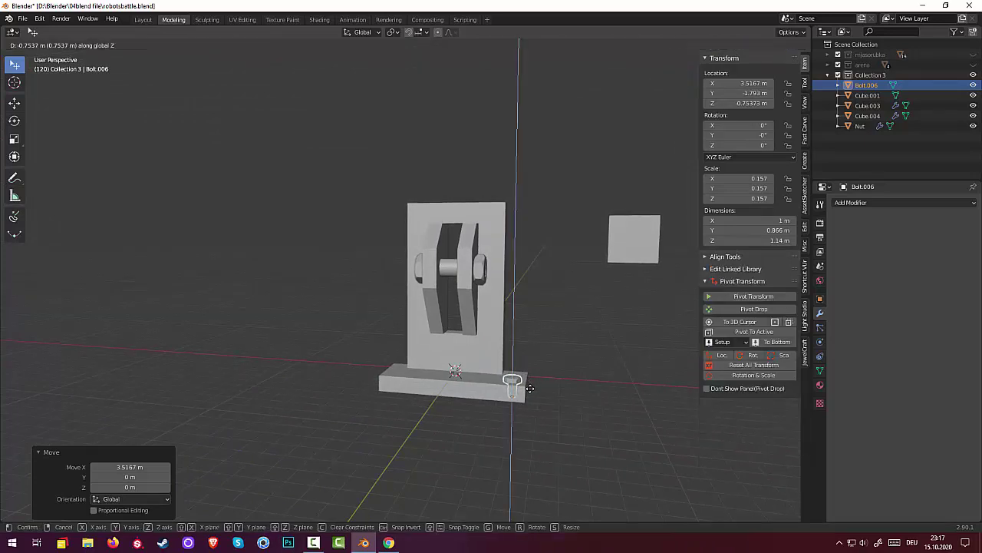
{"action": "left_click", "coordinate": [531, 392]}
{"action": "mouse_move", "coordinate": [551, 427]}
{"action": "middle_mouse_down"}
{"action": "mouse_move", "coordinate": [544, 470]}
{"action": "mouse_move", "coordinate": [561, 467]}
{"action": "middle_mouse_up"}
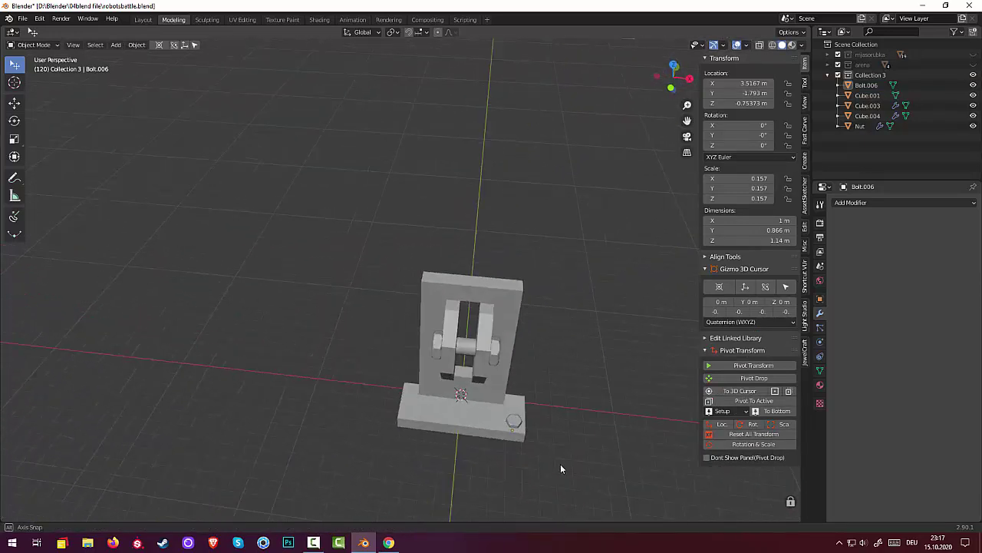
{"action": "left_click", "coordinate": [519, 420]}
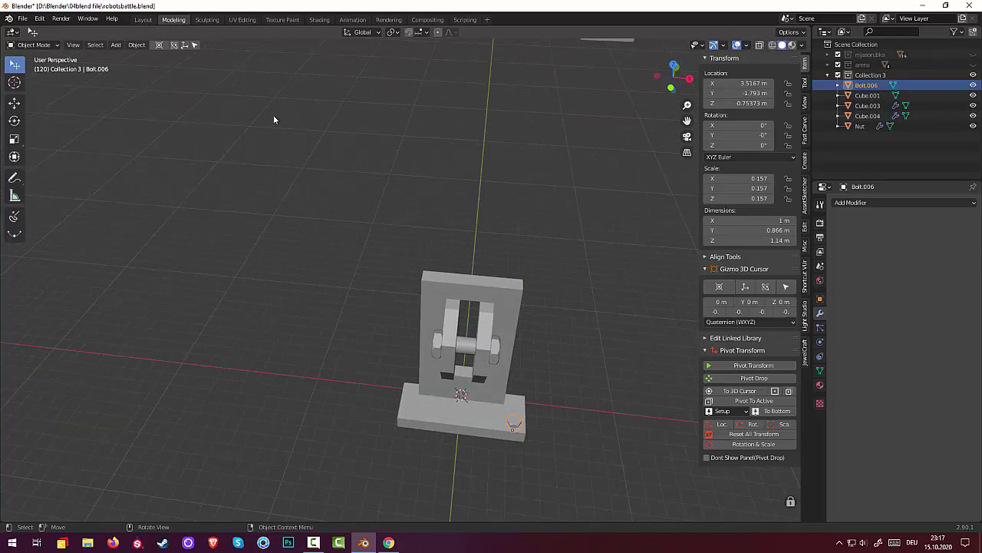
Reset the bolt's transforms to scale 1 and set its origin to the 3D cursor.
{"action": "left_click", "coordinate": [754, 435]}
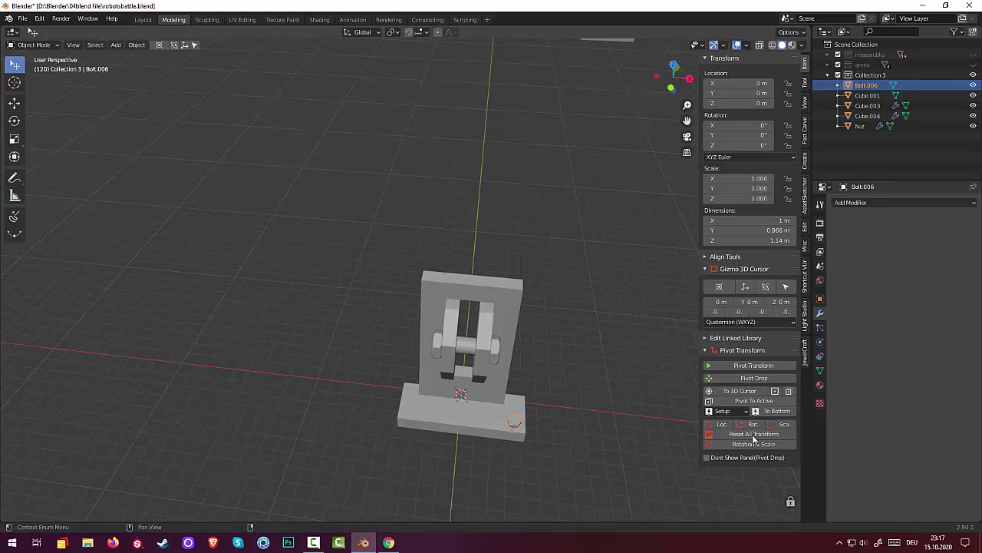
{"action": "left_click", "coordinate": [136, 44]}
{"action": "mouse_move", "coordinate": [152, 66]}
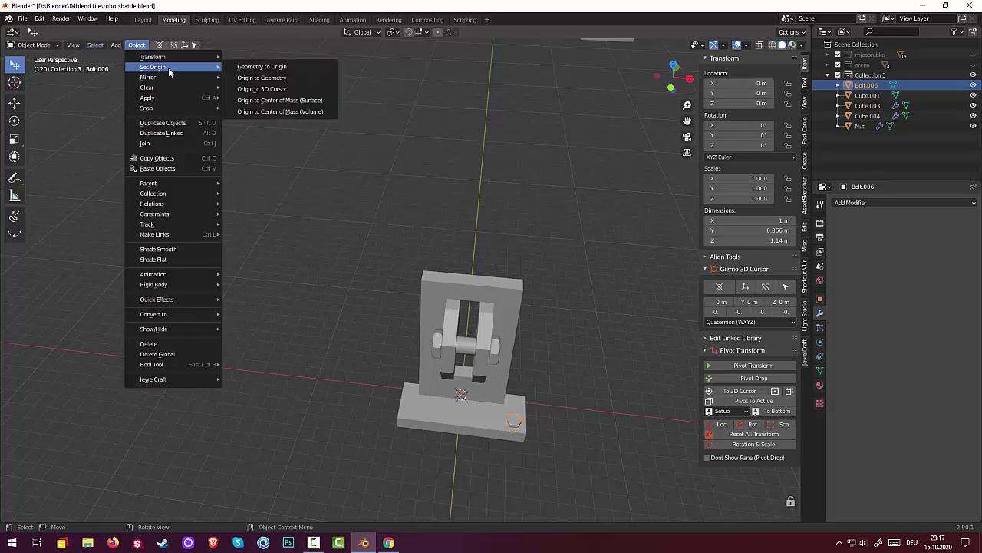
{"action": "left_click", "coordinate": [290, 89]}
Add a Mirror modifier, try mirroring across Y, then remove the modifier.
{"action": "left_click", "coordinate": [857, 202]}
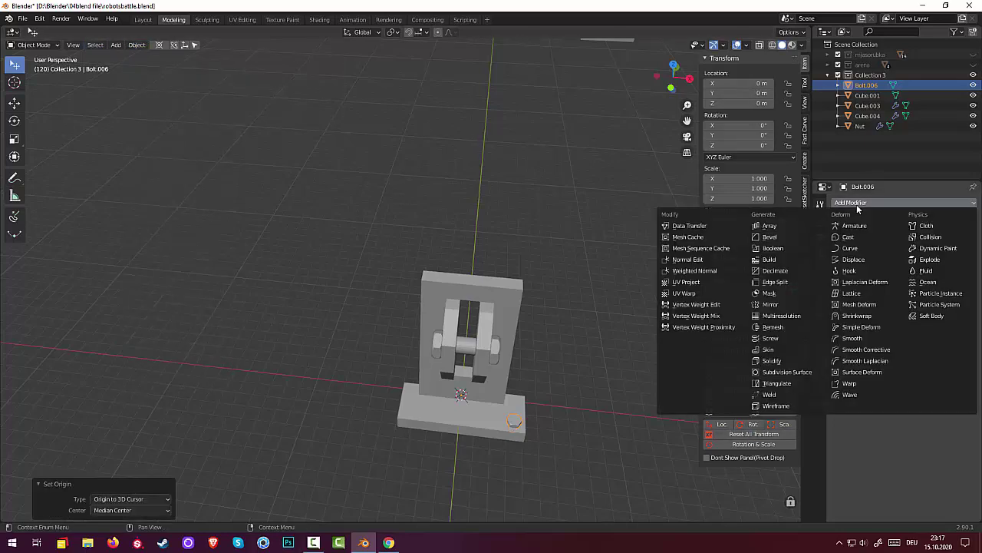
{"action": "left_click", "coordinate": [771, 304]}
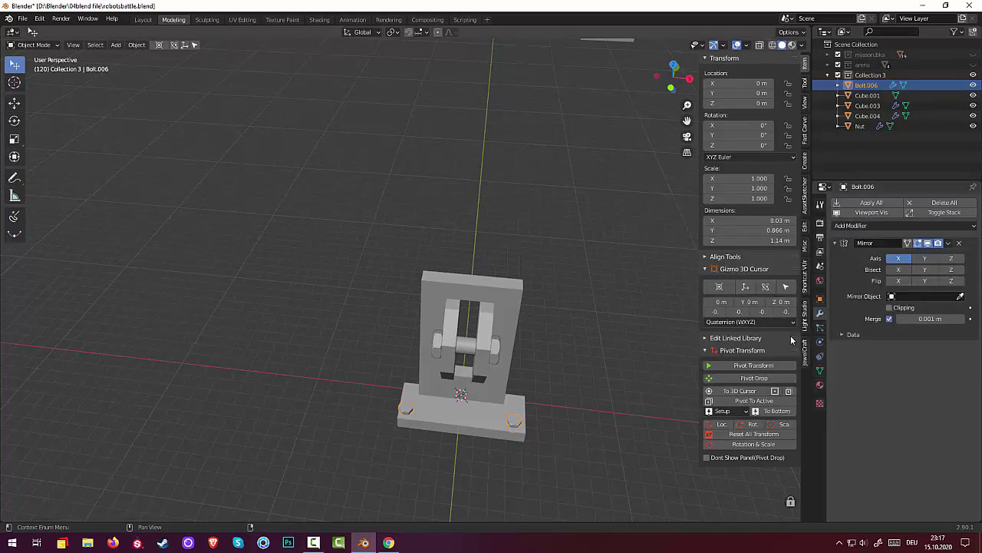
{"action": "left_click", "coordinate": [923, 260]}
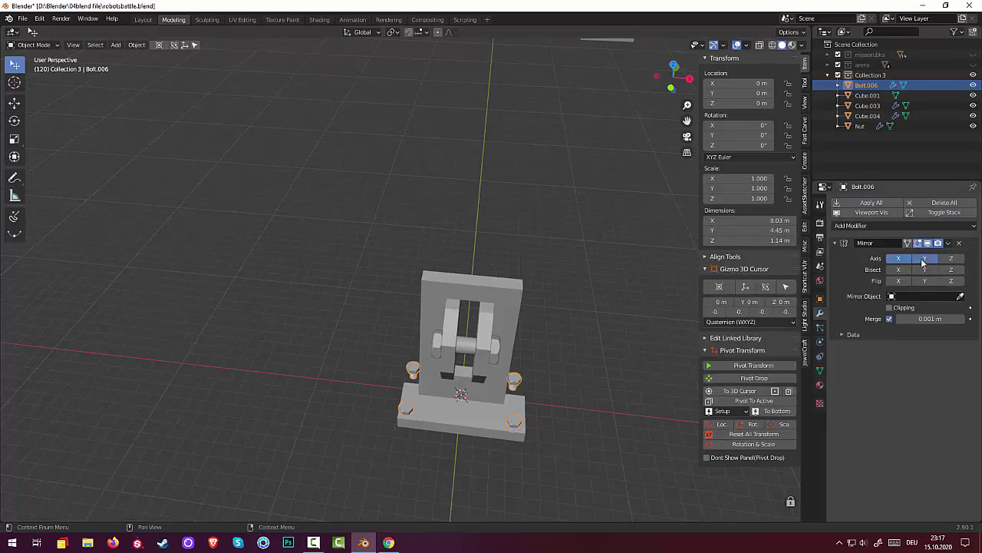
{"action": "mouse_move", "coordinate": [544, 283]}
{"action": "middle_mouse_down"}
{"action": "mouse_move", "coordinate": [589, 262]}
{"action": "mouse_move", "coordinate": [562, 295]}
{"action": "middle_mouse_up"}
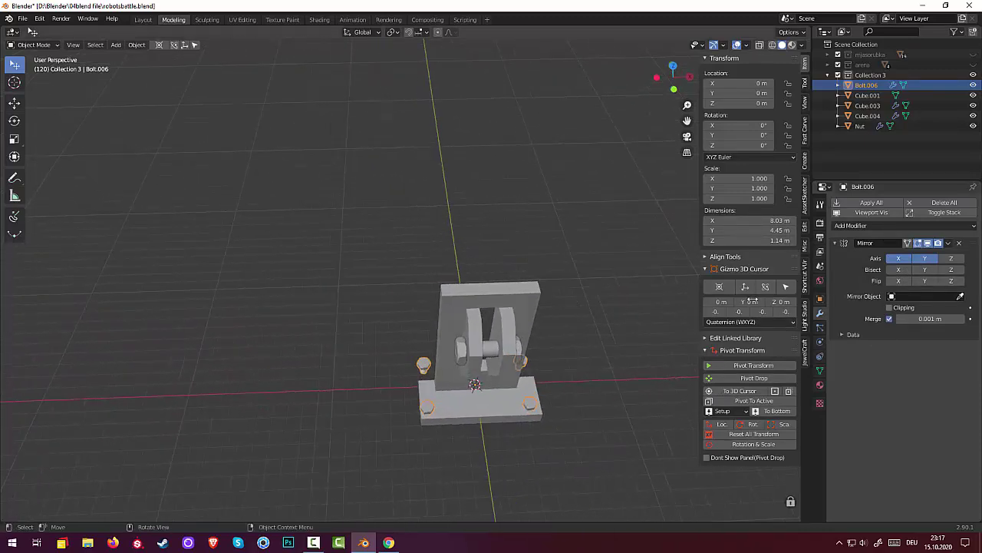
{"action": "left_click", "coordinate": [927, 260]}
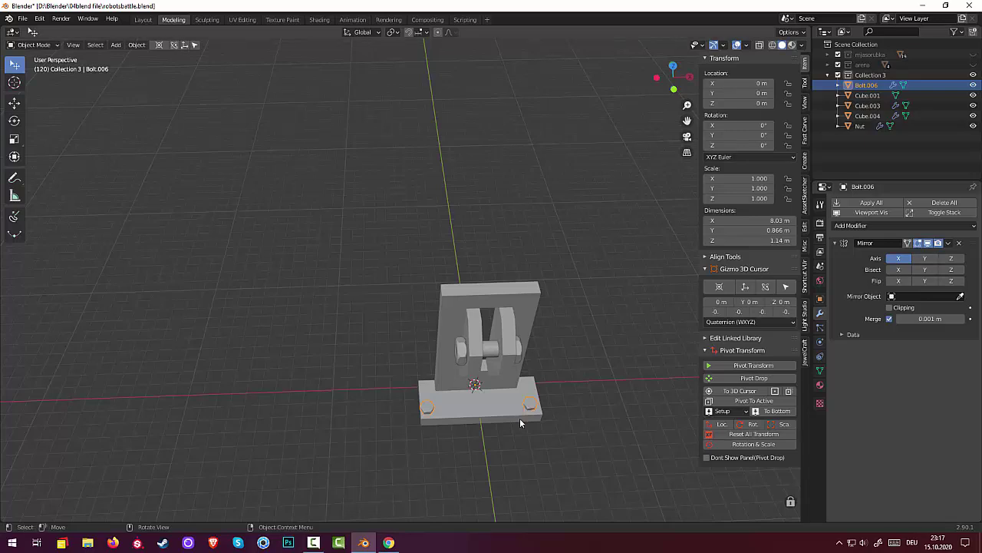
{"action": "mouse_move", "coordinate": [520, 418]}
{"action": "middle_mouse_down"}
{"action": "mouse_move", "coordinate": [516, 448]}
{"action": "mouse_move", "coordinate": [513, 439]}
{"action": "middle_mouse_up"}
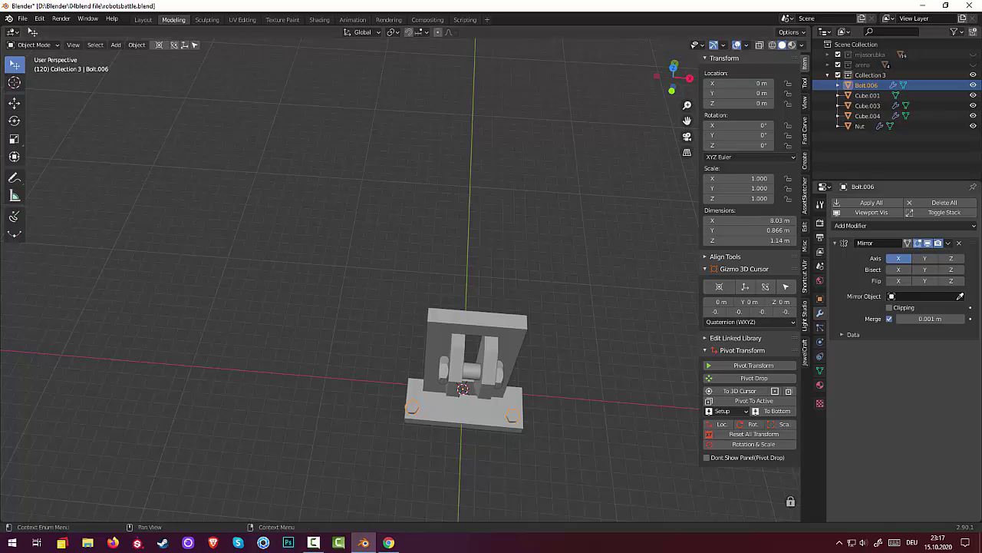
{"action": "left_click", "coordinate": [959, 243]}
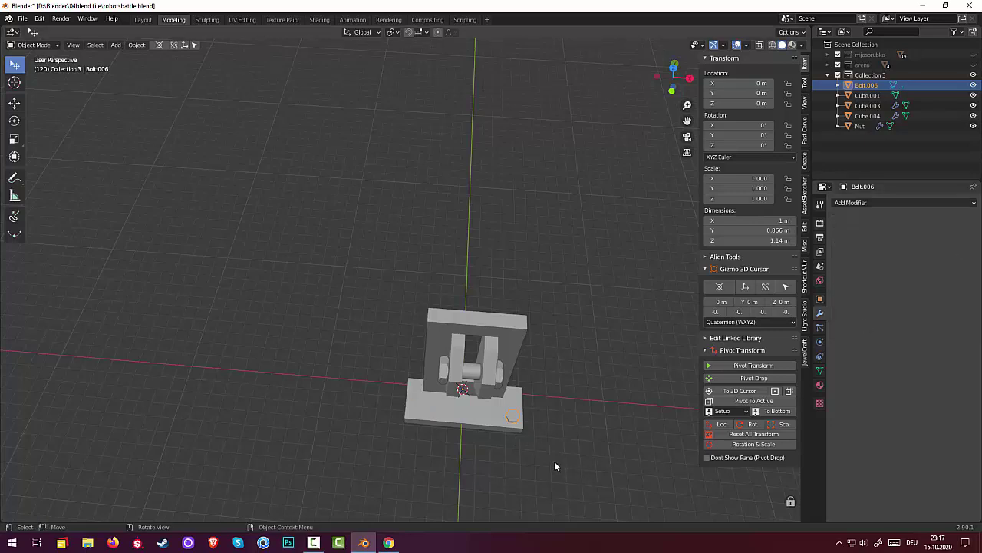
{"action": "middle_click_drag", "start_coordinate": [555, 461], "coordinate": [558, 464]}
In top view, duplicate the corner bolt and place the copy at the back-right corner.
{"action": "key", "text": "KP_7"}
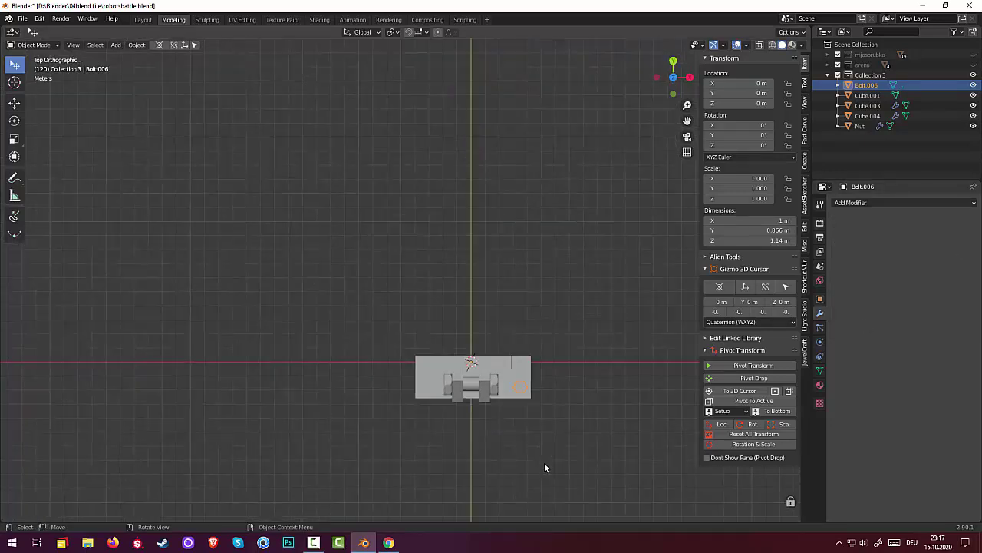
{"action": "left_click", "coordinate": [520, 393]}
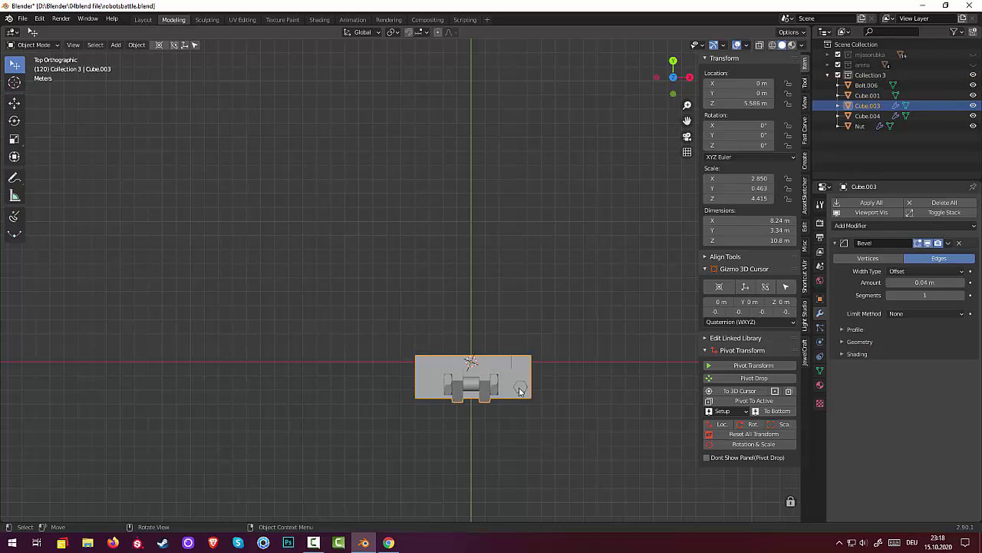
{"action": "left_click", "coordinate": [520, 391]}
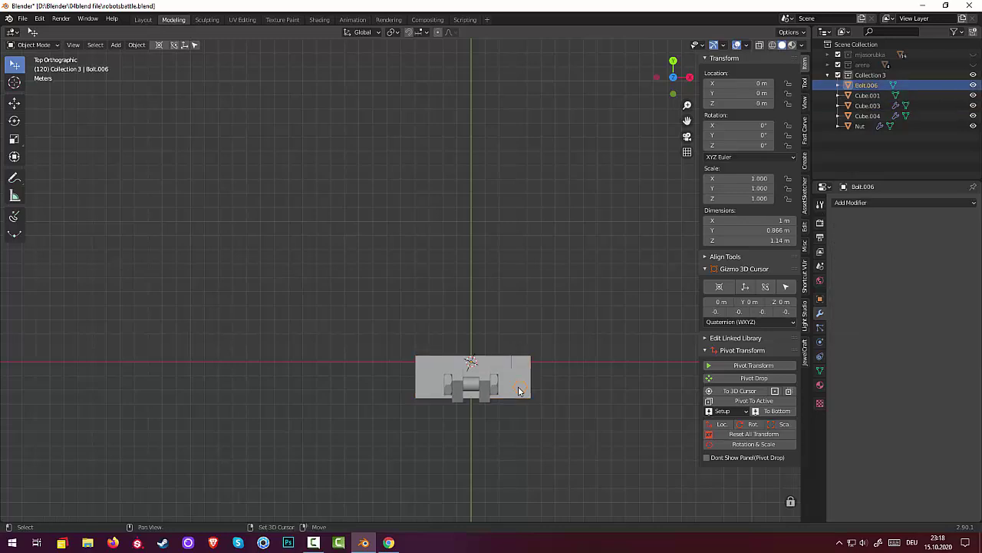
{"action": "key", "text": "shift+d"}
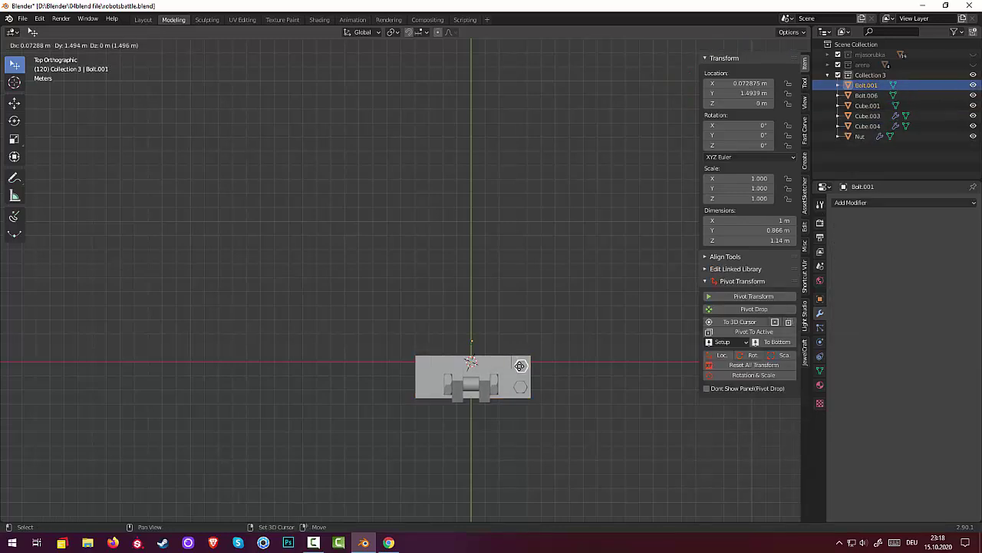
{"action": "left_click", "coordinate": [520, 366]}
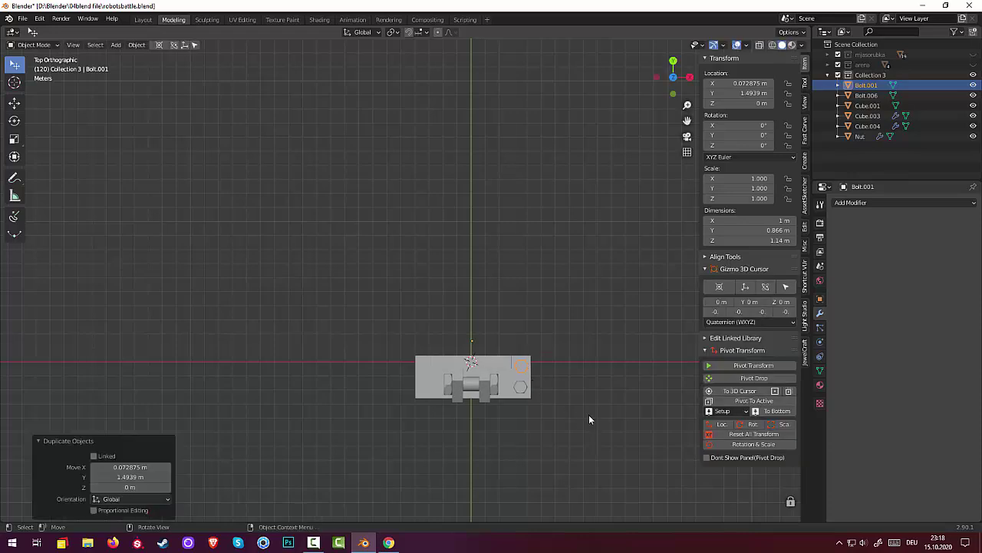
{"action": "key", "text": "r"}
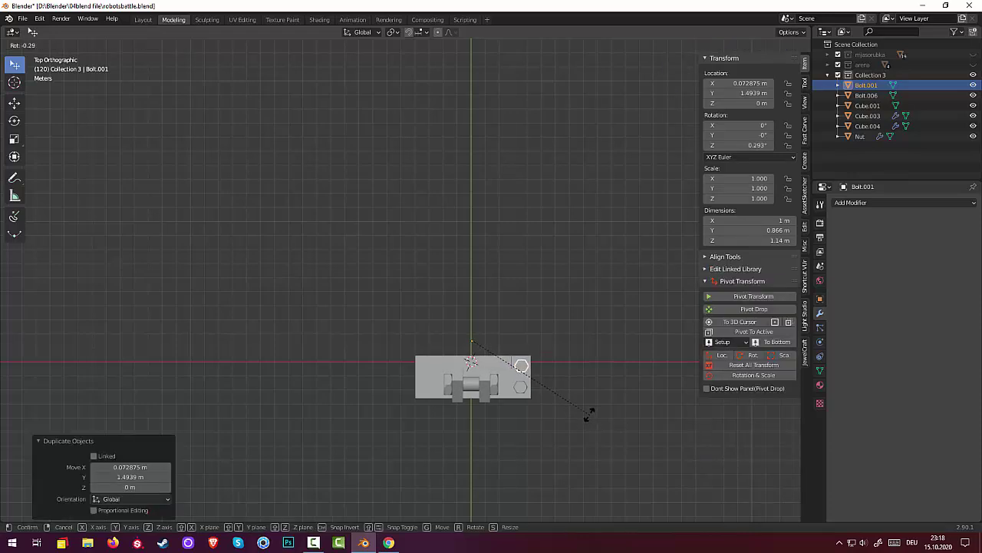
{"action": "key", "text": "Escape"}
Centre the copy's origin on its geometry and rotate it about 23.9°.
{"action": "left_click", "coordinate": [137, 45]}
{"action": "mouse_move", "coordinate": [153, 67]}
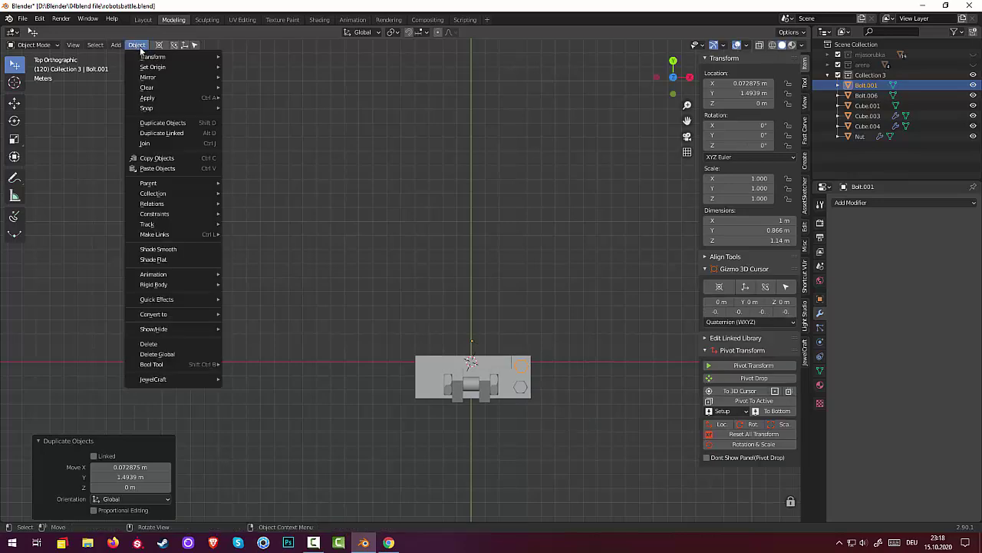
{"action": "left_click", "coordinate": [269, 79]}
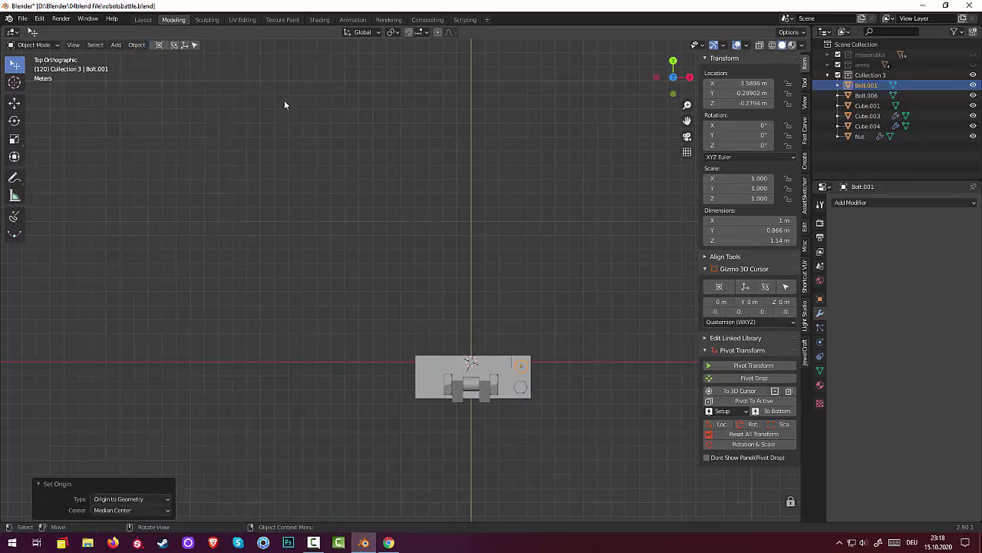
{"action": "key", "text": "r"}
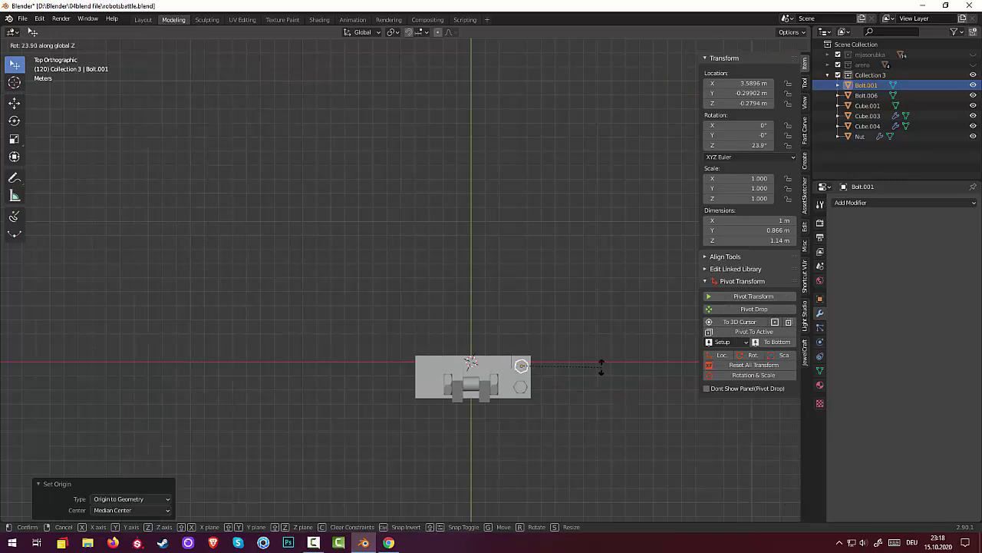
{"action": "left_click", "coordinate": [601, 367]}
Centre Bolt.006's origin on its geometry and turn it 16.4° about Z.
{"action": "left_click", "coordinate": [522, 391]}
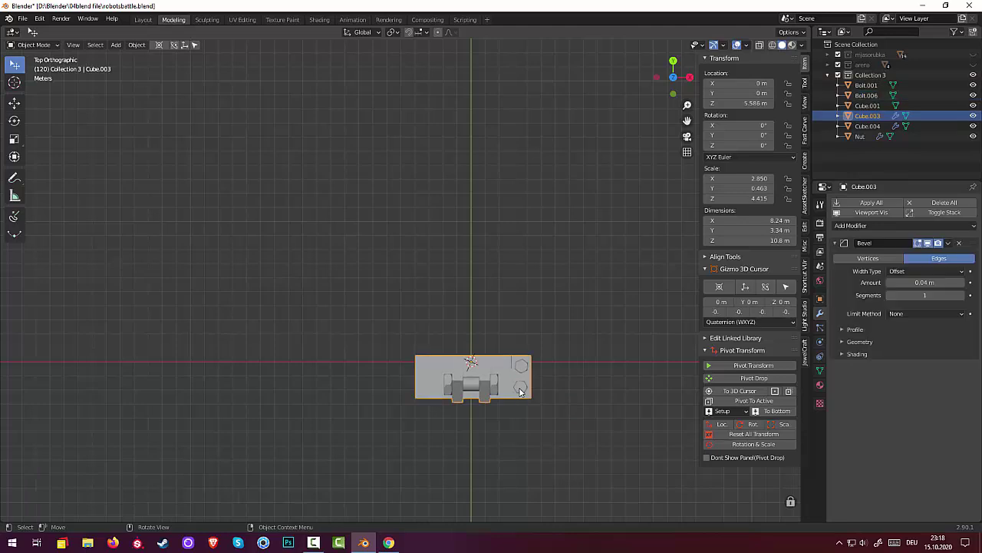
{"action": "key", "text": "r"}
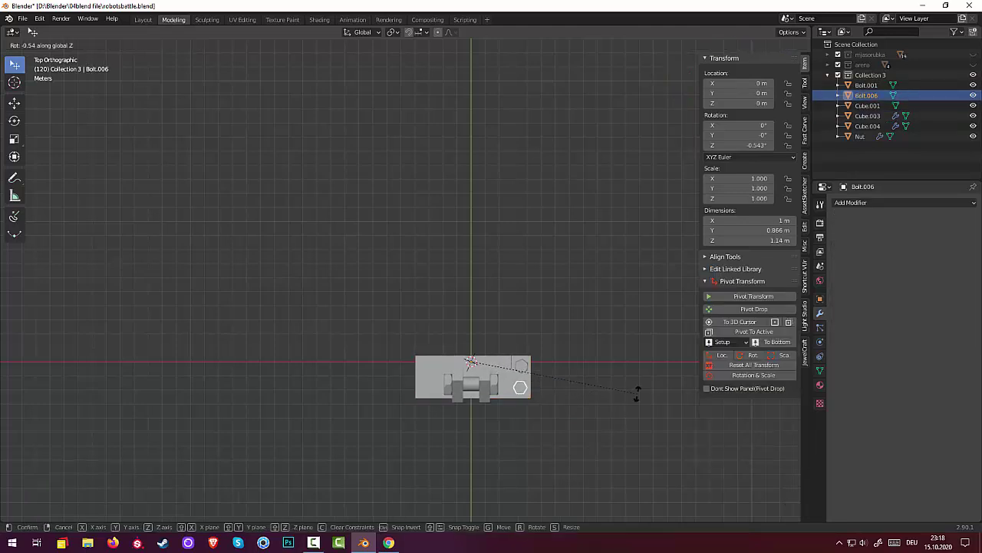
{"action": "key", "text": "Escape"}
{"action": "left_click", "coordinate": [136, 46]}
{"action": "mouse_move", "coordinate": [153, 66]}
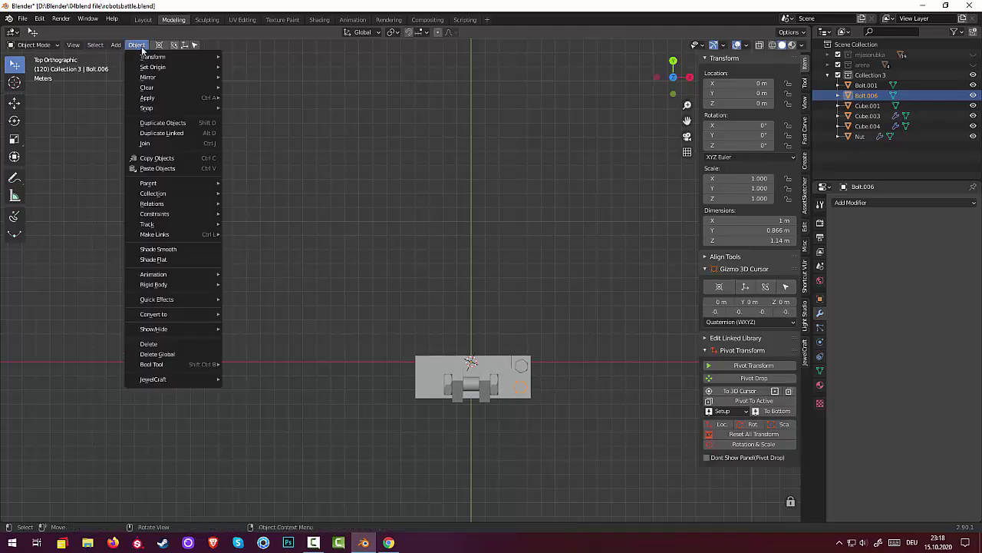
{"action": "left_click", "coordinate": [261, 77]}
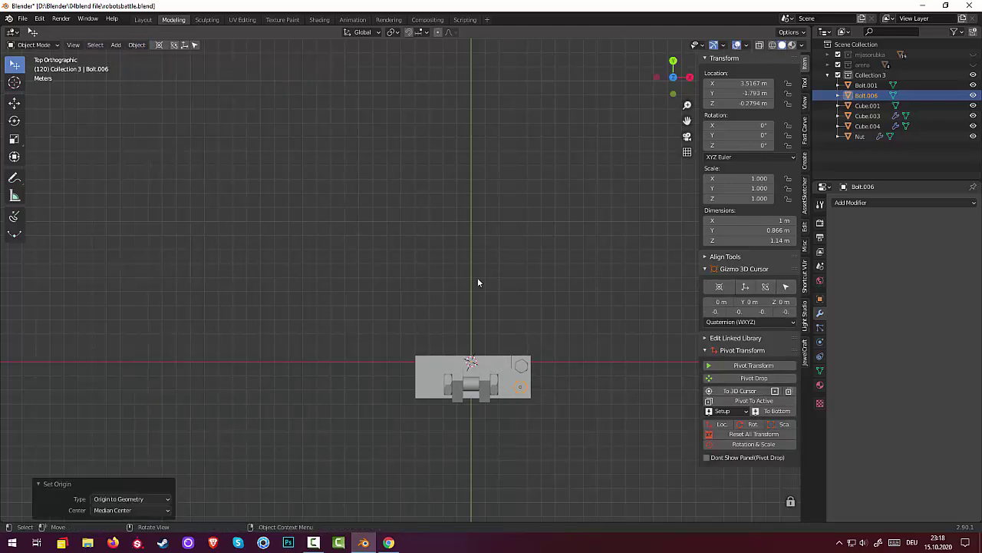
{"action": "key", "text": "r"}
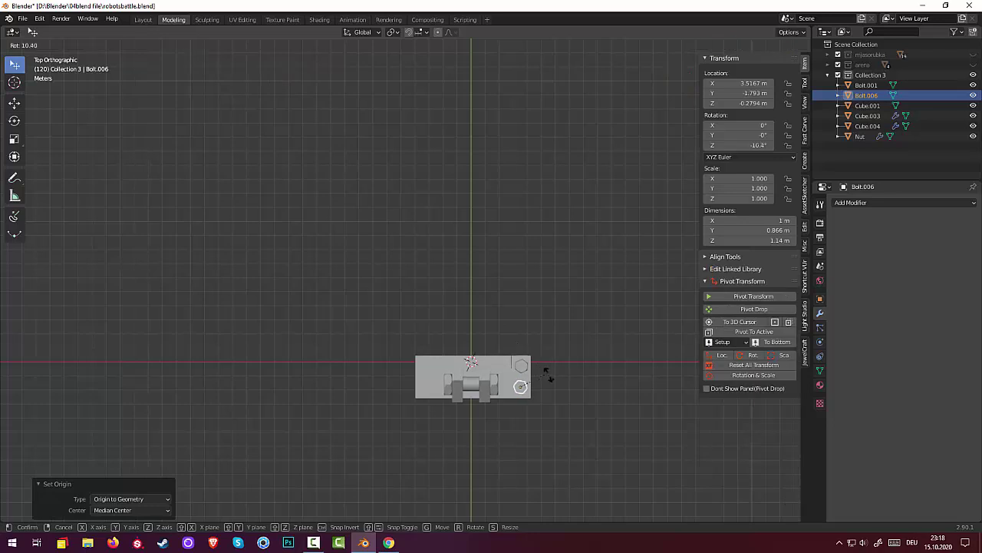
{"action": "key", "text": "Return"}
Select both right-hand bolts, Bolt.001 and Bolt.006.
{"action": "left_click", "coordinate": [525, 366]}
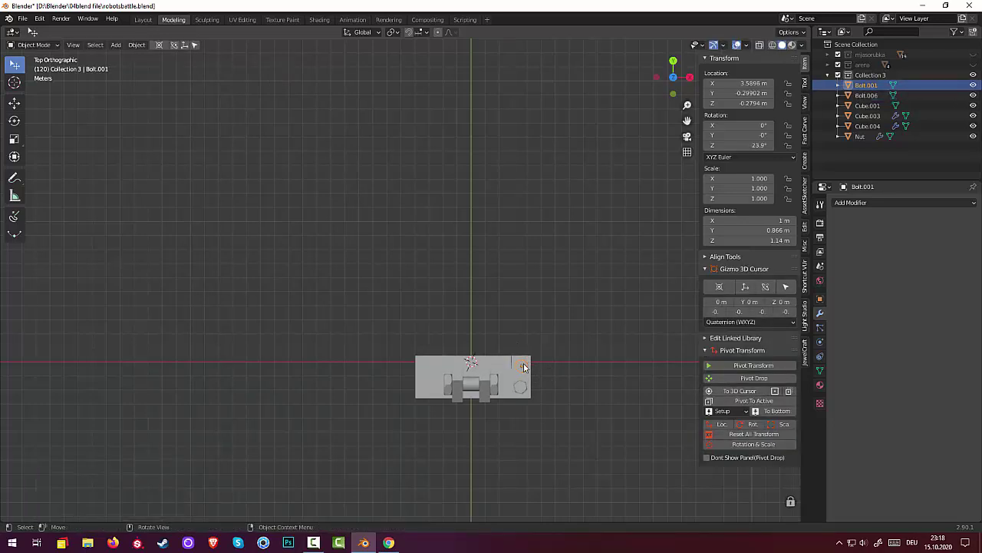
{"action": "left_click", "coordinate": [524, 393], "text": "alt"}
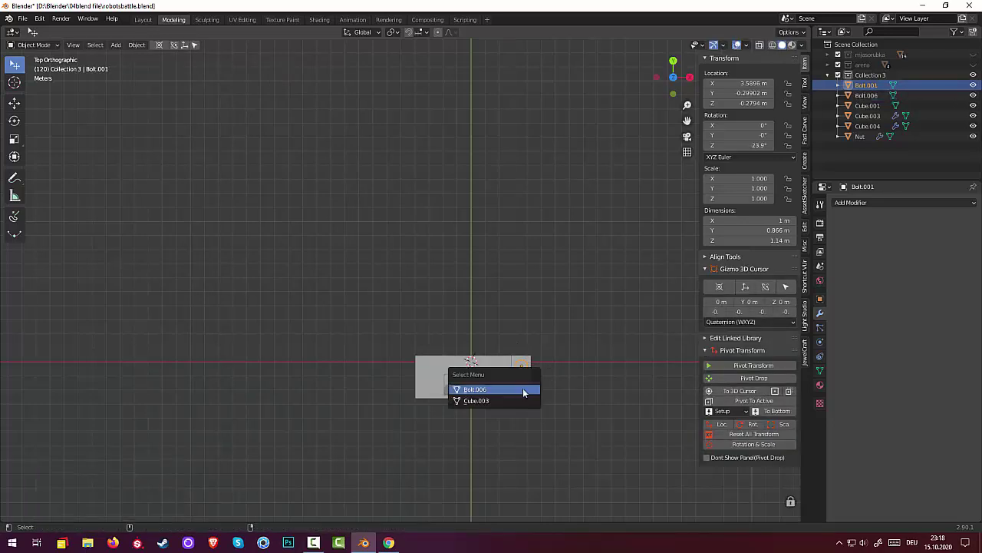
{"action": "left_click", "coordinate": [524, 388], "text": "shift"}
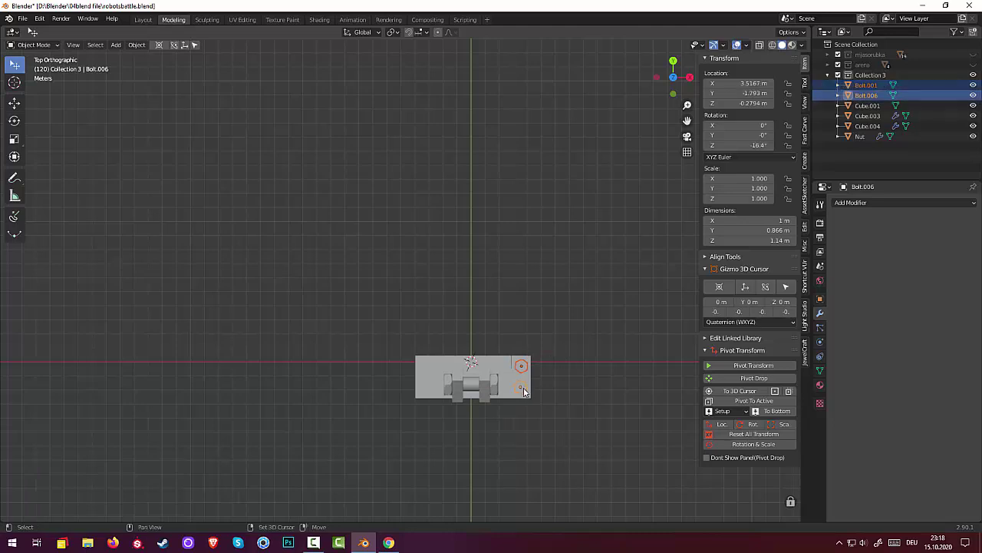
Duplicate the two right-hand bolts along X onto the base plate's left corners.
{"action": "middle_click_drag", "start_coordinate": [573, 389], "coordinate": [549, 423]}
{"action": "key", "text": "shift+d"}
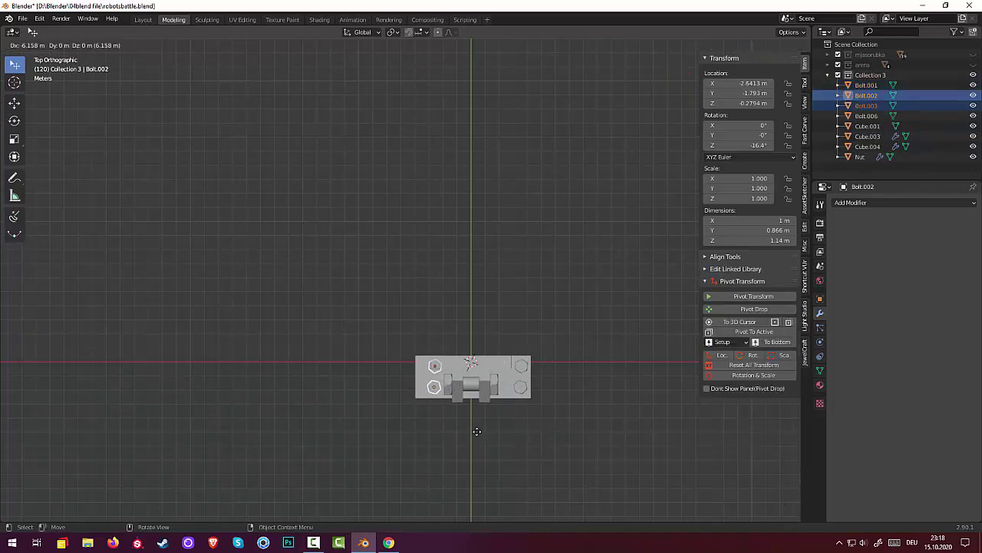
{"action": "key", "text": "x"}
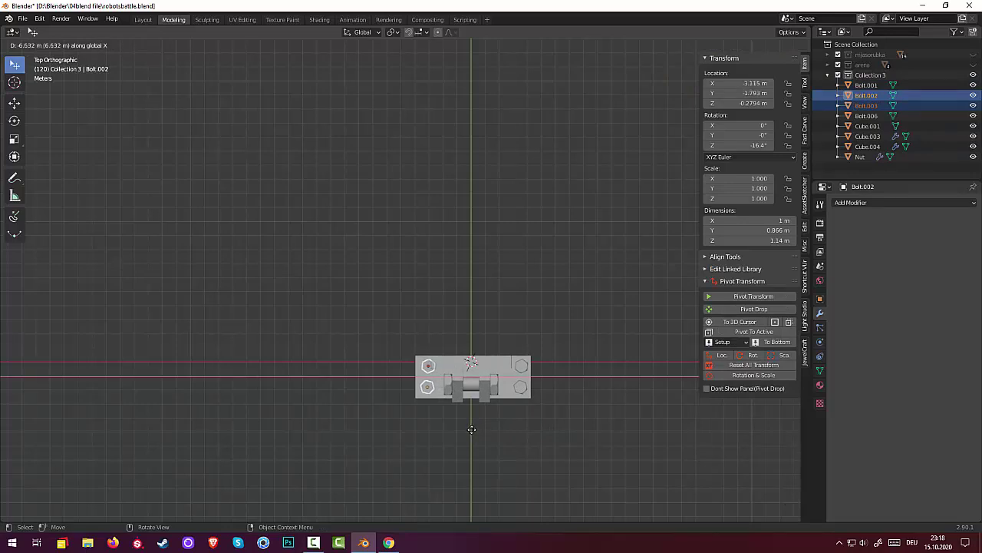
{"action": "left_click", "coordinate": [471, 429]}
{"action": "left_click", "coordinate": [476, 434]}
{"action": "mouse_move", "coordinate": [493, 439]}
{"action": "middle_mouse_down"}
{"action": "mouse_move", "coordinate": [520, 381]}
{"action": "mouse_move", "coordinate": [502, 322]}
{"action": "mouse_move", "coordinate": [515, 357]}
{"action": "mouse_move", "coordinate": [488, 461]}
{"action": "mouse_move", "coordinate": [438, 402]}
{"action": "mouse_move", "coordinate": [521, 405]}
{"action": "mouse_move", "coordinate": [517, 412]}
{"action": "middle_mouse_up"}
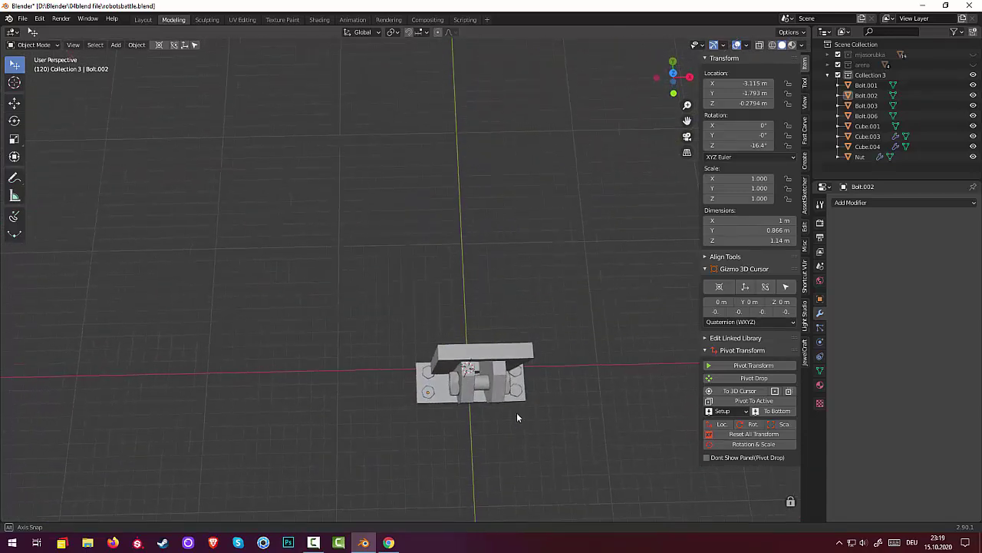
Nudge both copied bolts along X until they sit exactly in the left corners.
{"action": "left_click", "coordinate": [428, 374]}
{"action": "left_click", "coordinate": [429, 393], "text": "shift"}
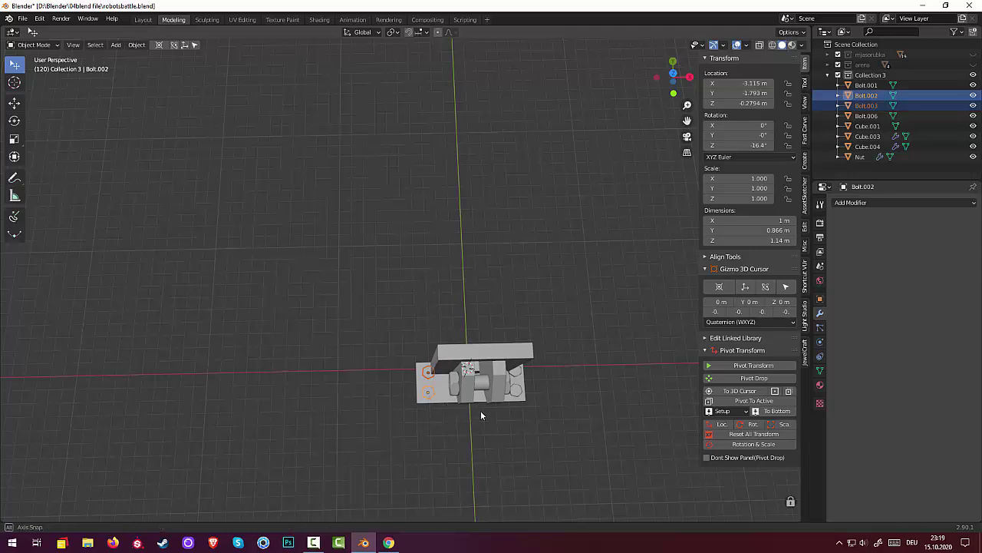
{"action": "middle_click_drag", "start_coordinate": [480, 410], "coordinate": [462, 408]}
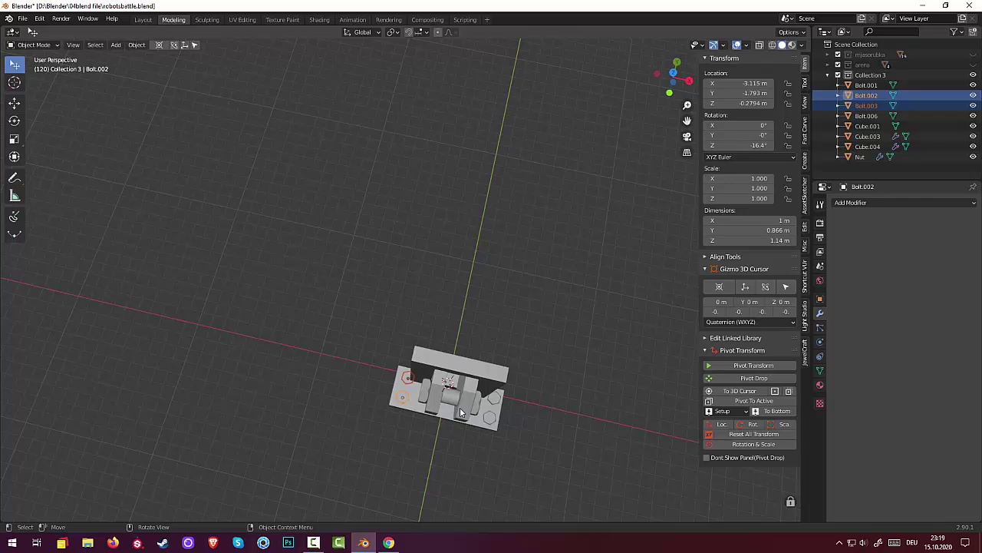
{"action": "key", "text": "g"}
{"action": "key", "text": "x"}
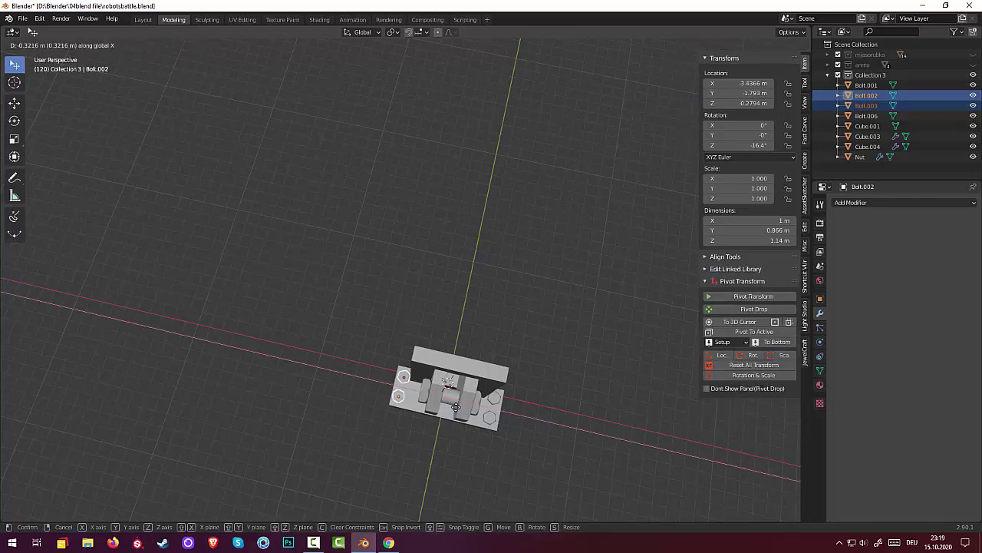
{"action": "left_click", "coordinate": [456, 407]}
{"action": "mouse_move", "coordinate": [499, 421]}
{"action": "middle_mouse_down"}
{"action": "mouse_move", "coordinate": [490, 390]}
{"action": "mouse_move", "coordinate": [510, 342]}
{"action": "mouse_move", "coordinate": [535, 369]}
{"action": "mouse_move", "coordinate": [497, 400]}
{"action": "middle_mouse_up"}
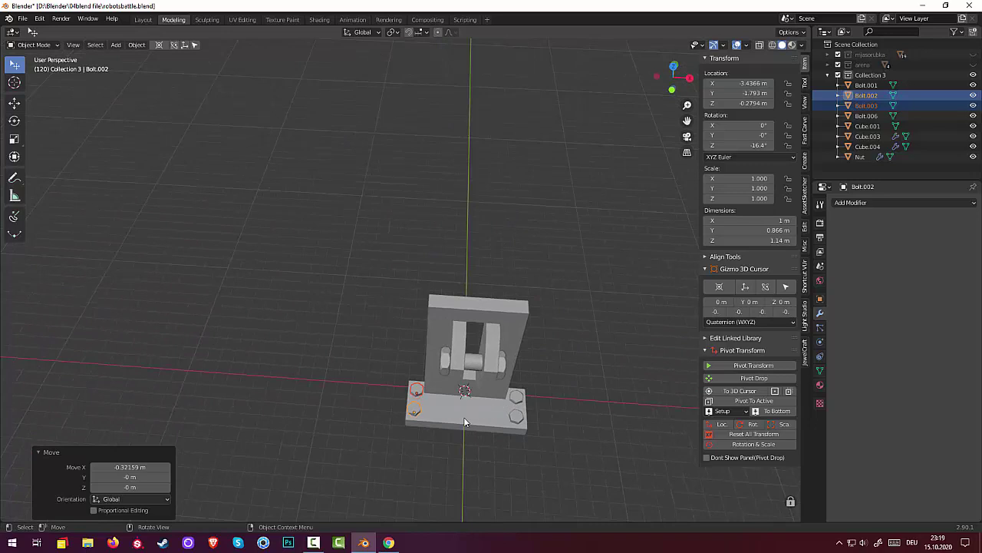
{"action": "key", "text": "g"}
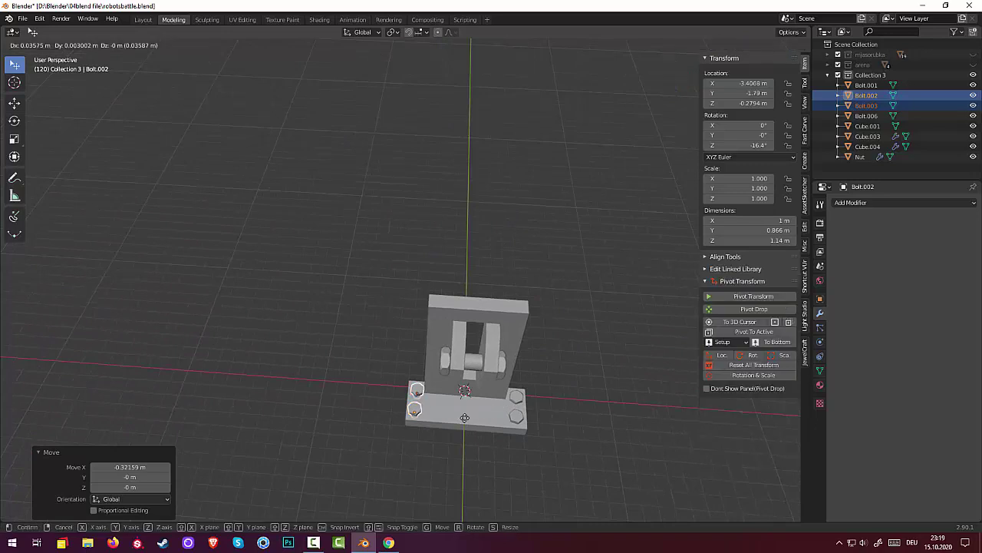
{"action": "key", "text": "x"}
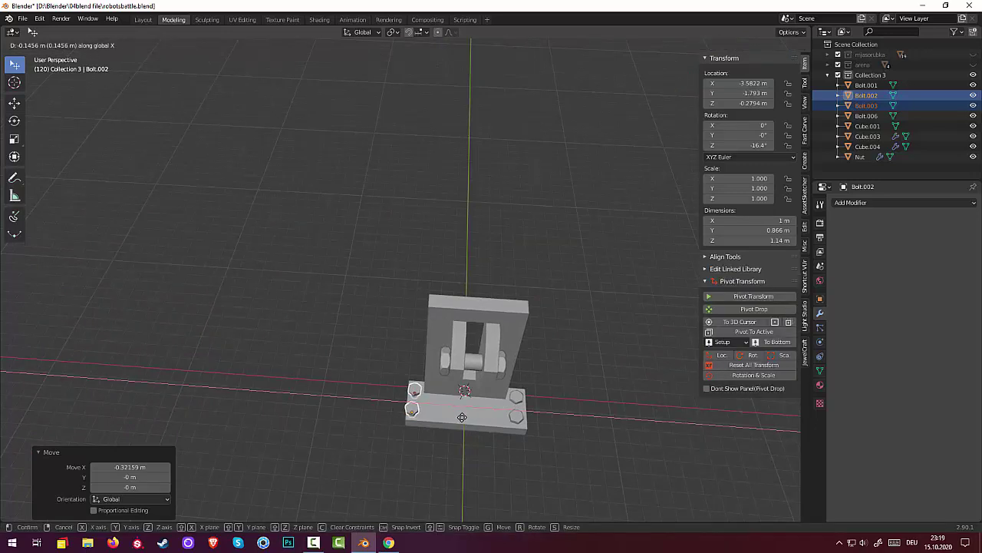
{"action": "left_click", "coordinate": [462, 417]}
{"action": "mouse_move", "coordinate": [473, 414]}
{"action": "middle_mouse_down"}
{"action": "mouse_move", "coordinate": [525, 394]}
{"action": "mouse_move", "coordinate": [492, 378]}
{"action": "middle_mouse_up"}
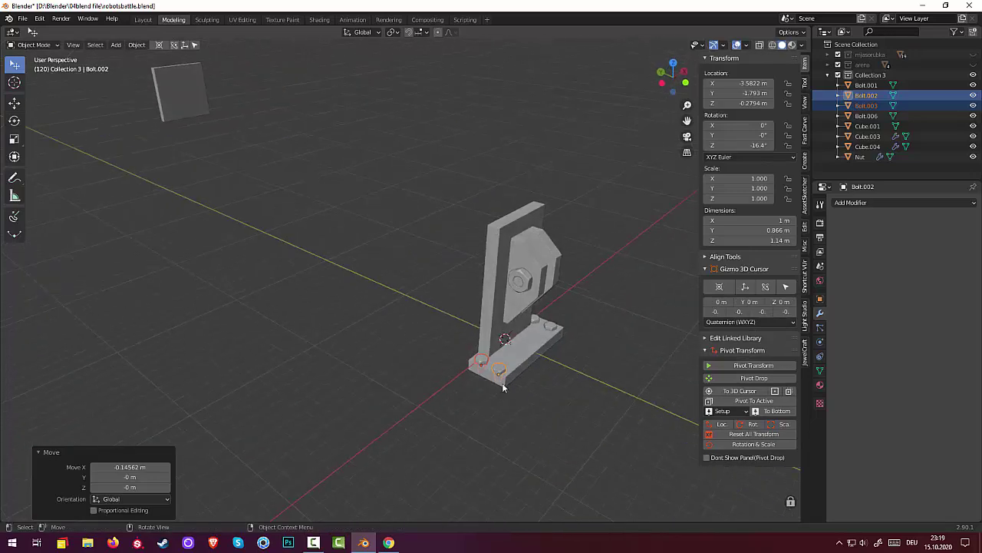
{"action": "left_click", "coordinate": [492, 378]}
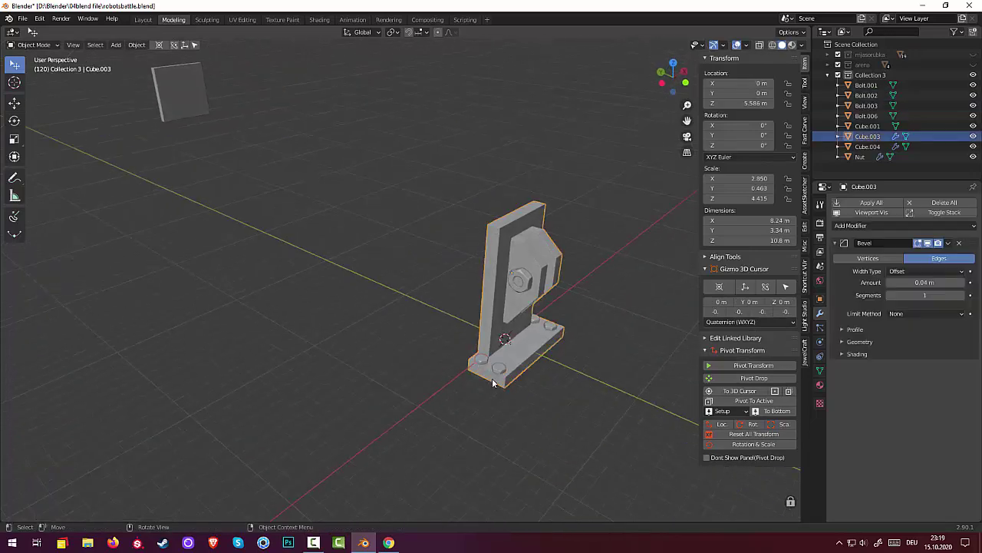
In Edit Mode, shift part of the grooved panel's vertices -0.24 m along X.
{"action": "left_click", "coordinate": [33, 45]}
{"action": "left_click", "coordinate": [33, 68]}
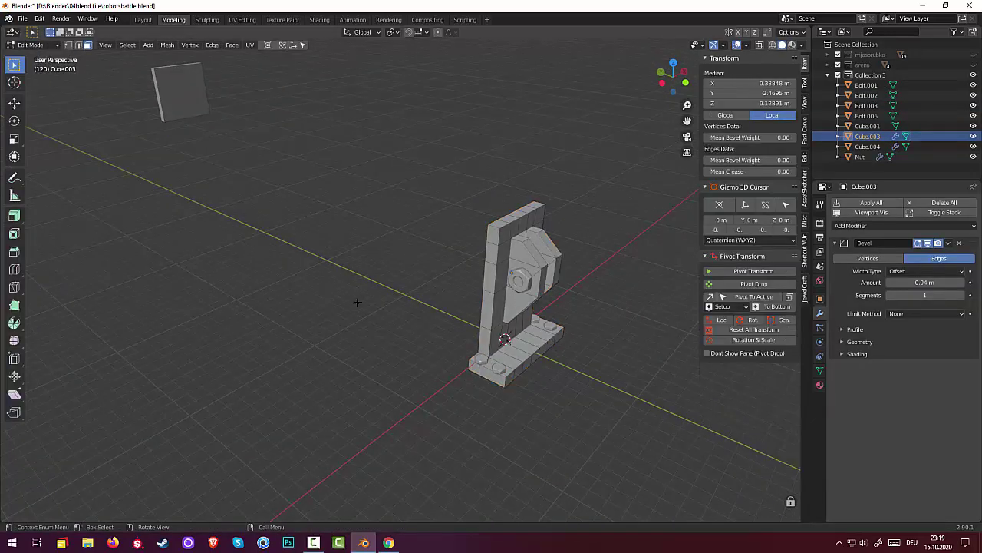
{"action": "left_click", "coordinate": [476, 369]}
{"action": "mouse_move", "coordinate": [478, 372]}
{"action": "middle_mouse_down"}
{"action": "mouse_move", "coordinate": [566, 417]}
{"action": "mouse_move", "coordinate": [517, 427]}
{"action": "middle_mouse_up"}
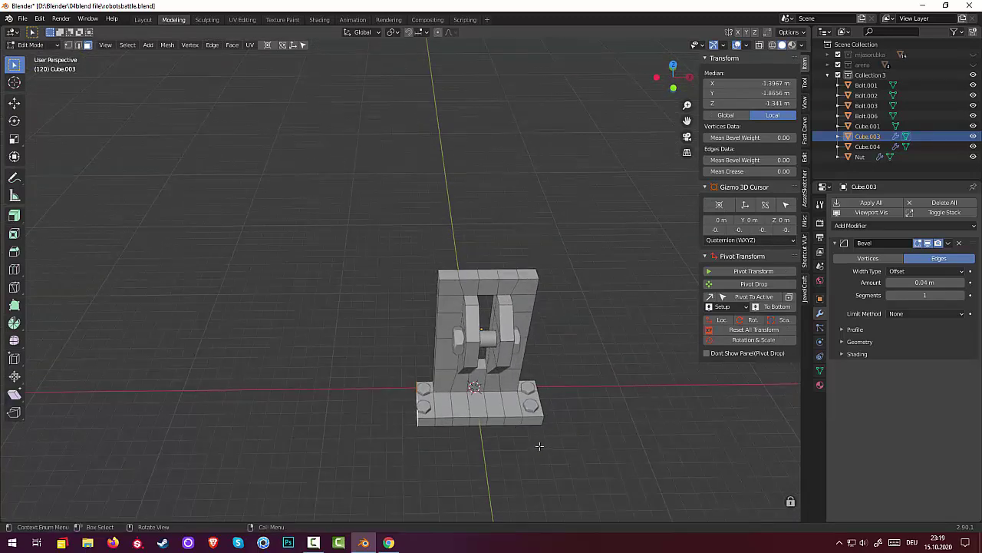
{"action": "key", "text": "g"}
{"action": "key", "text": "x"}
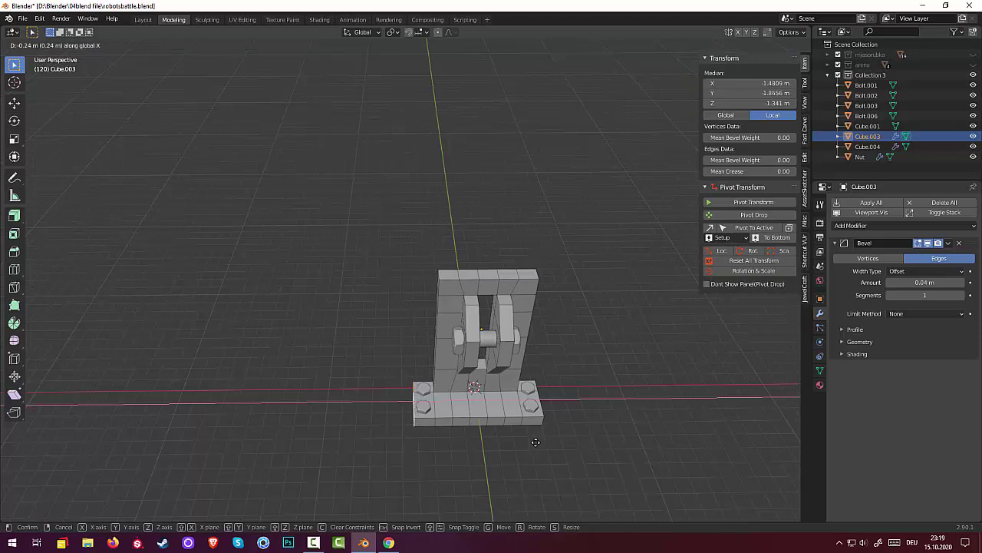
{"action": "left_click", "coordinate": [535, 441]}
{"action": "key", "text": "alt+a"}
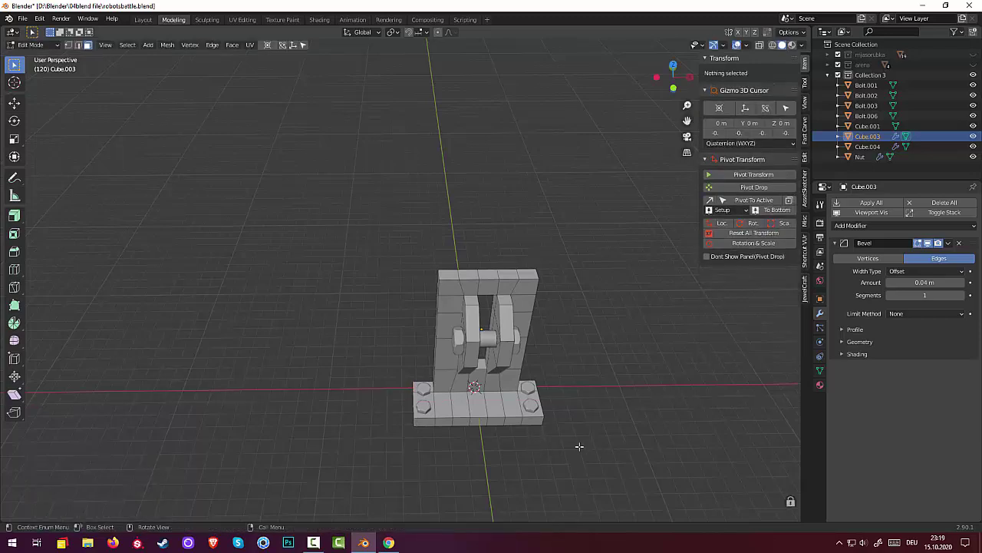
{"action": "scroll", "coordinate": [577, 447], "scroll_direction": "down", "scroll_amount": 2}
{"action": "mouse_move", "coordinate": [584, 434]}
{"action": "middle_mouse_down"}
{"action": "mouse_move", "coordinate": [545, 390]}
{"action": "mouse_move", "coordinate": [520, 386]}
{"action": "mouse_move", "coordinate": [502, 406]}
{"action": "mouse_move", "coordinate": [563, 386]}
{"action": "mouse_move", "coordinate": [568, 393]}
{"action": "mouse_move", "coordinate": [517, 390]}
{"action": "middle_mouse_up"}
{"action": "middle_click_drag", "start_coordinate": [542, 390], "coordinate": [531, 393]}
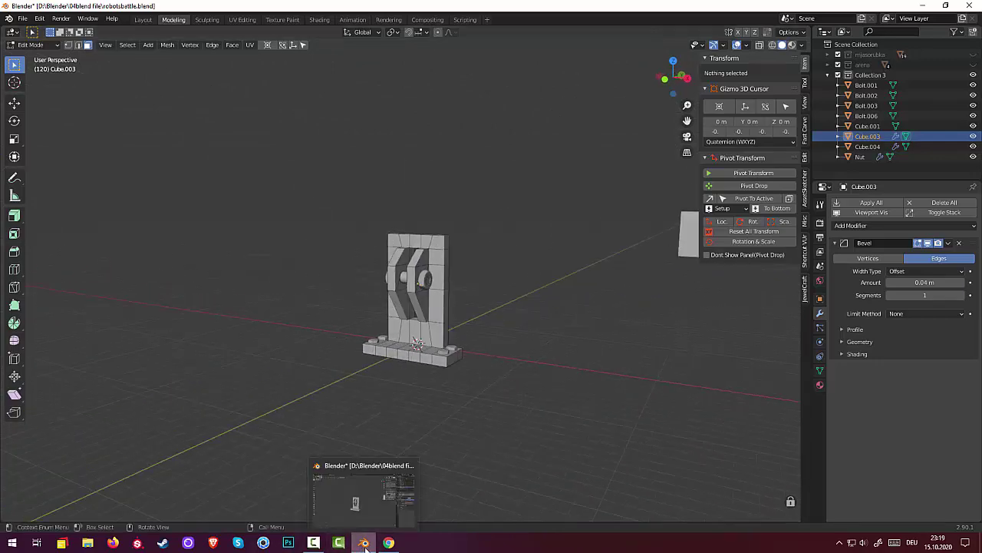
Switch from Blender to the YouTube video playing in Chrome.
{"action": "left_click", "coordinate": [313, 544]}
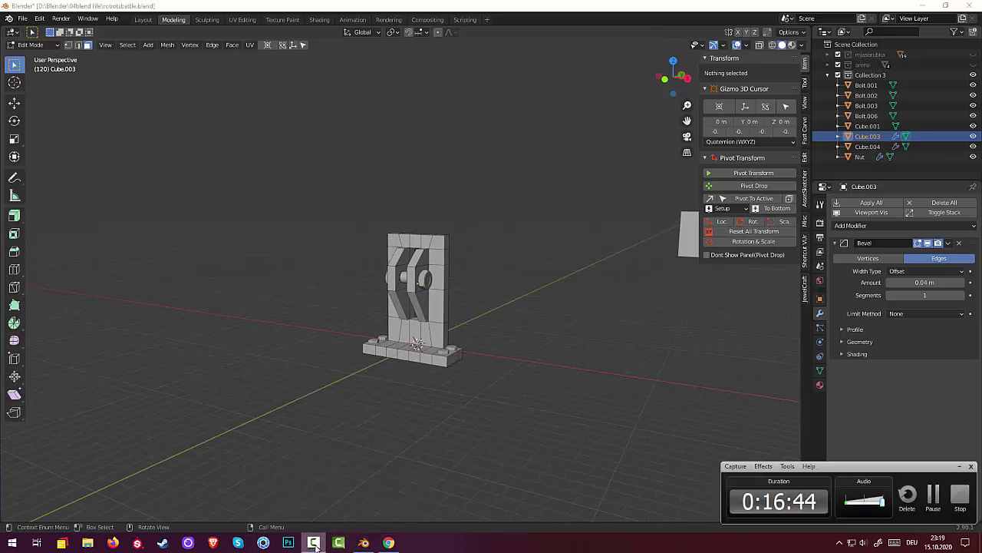
{"action": "left_click", "coordinate": [314, 543]}
{"action": "mouse_move", "coordinate": [453, 421]}
{"action": "middle_mouse_down"}
{"action": "mouse_move", "coordinate": [479, 435]}
{"action": "mouse_move", "coordinate": [451, 439]}
{"action": "mouse_move", "coordinate": [516, 443]}
{"action": "middle_mouse_up"}
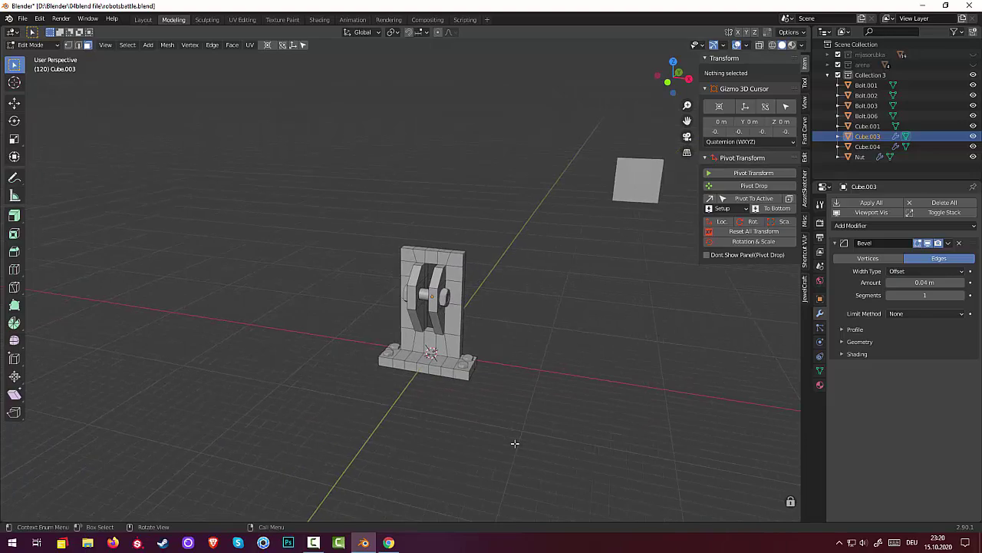
{"action": "left_click", "coordinate": [390, 544]}
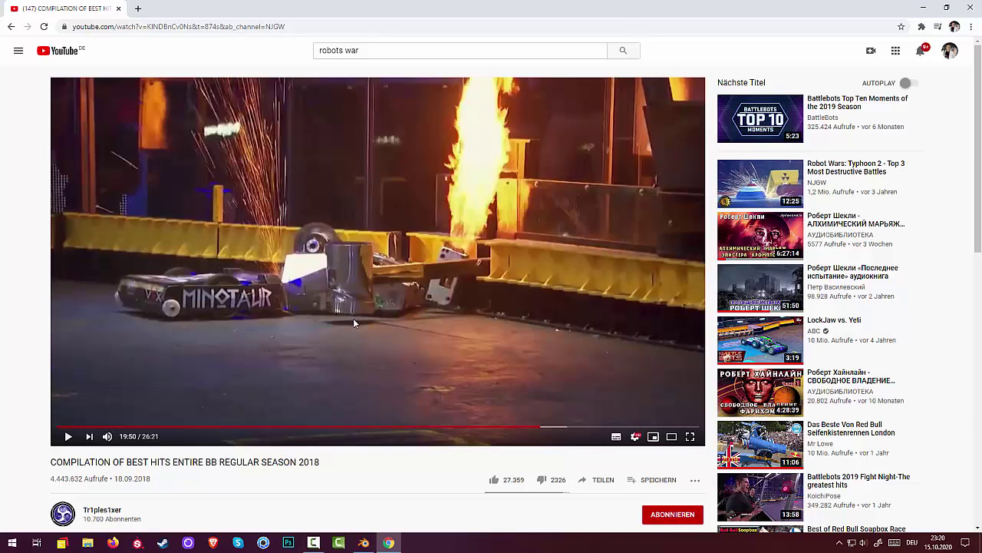
Play the robot-wars video briefly, pause it at 19:51, and minimize Chrome to reach Blender.
{"action": "left_click", "coordinate": [399, 271]}
{"action": "left_click", "coordinate": [400, 273]}
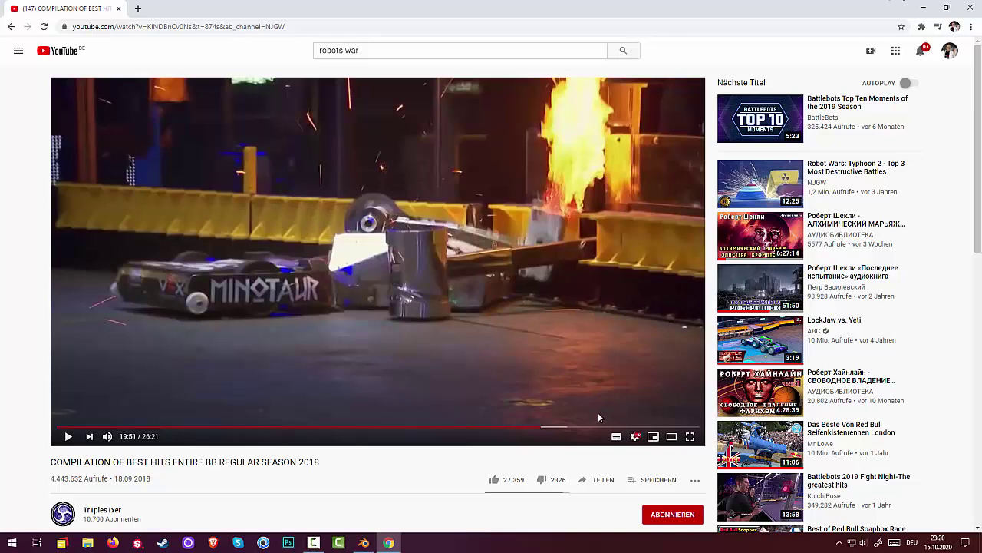
{"action": "left_click", "coordinate": [387, 544]}
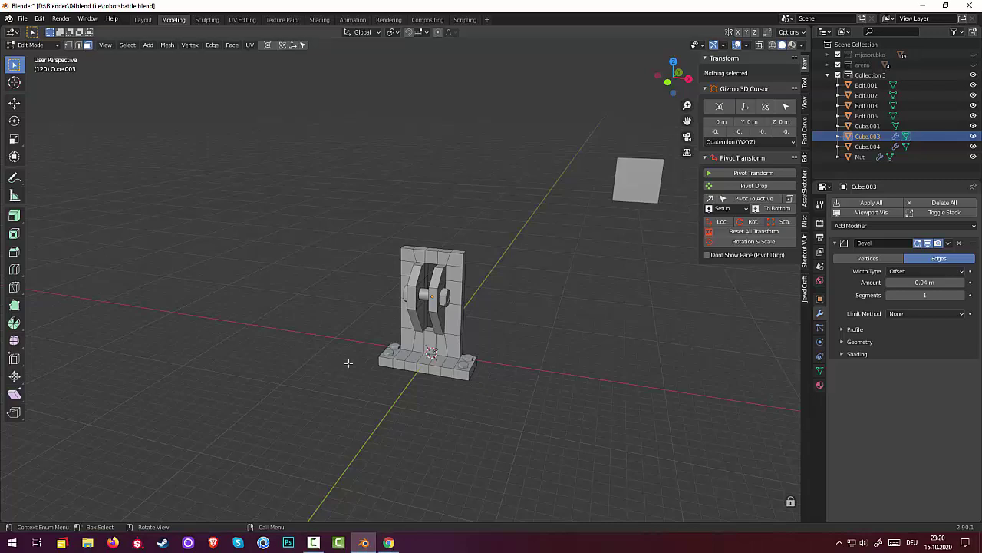
Switch the hammer mount from Edit Mode back to Object Mode.
{"action": "middle_click_drag", "start_coordinate": [349, 363], "coordinate": [481, 360]}
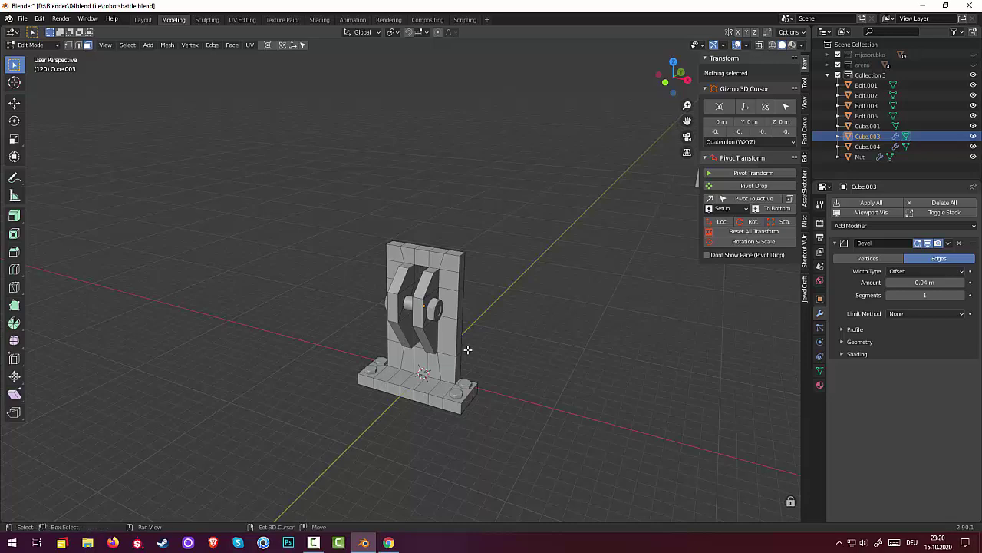
{"action": "right_click", "coordinate": [468, 349]}
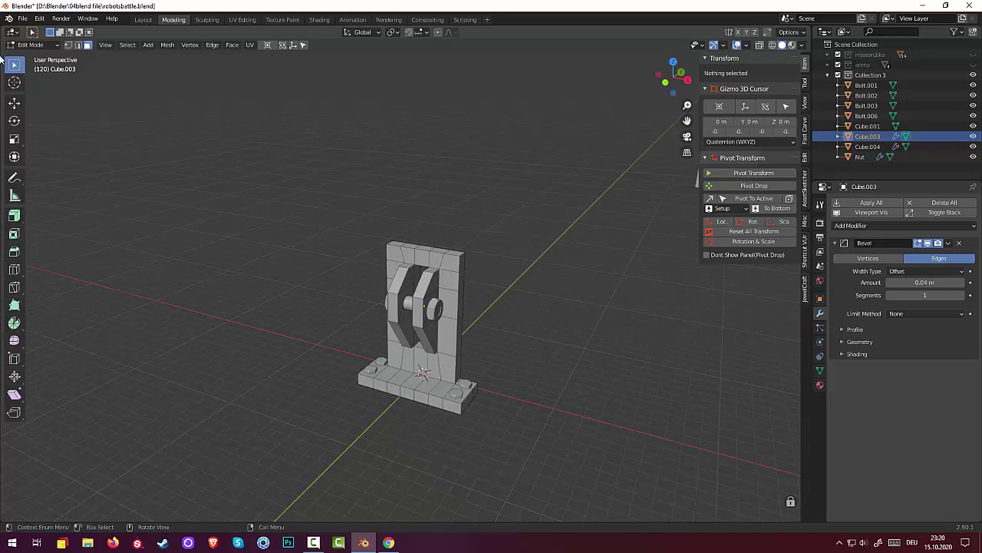
{"action": "left_click", "coordinate": [23, 46]}
{"action": "left_click", "coordinate": [31, 56]}
{"action": "left_click", "coordinate": [533, 337]}
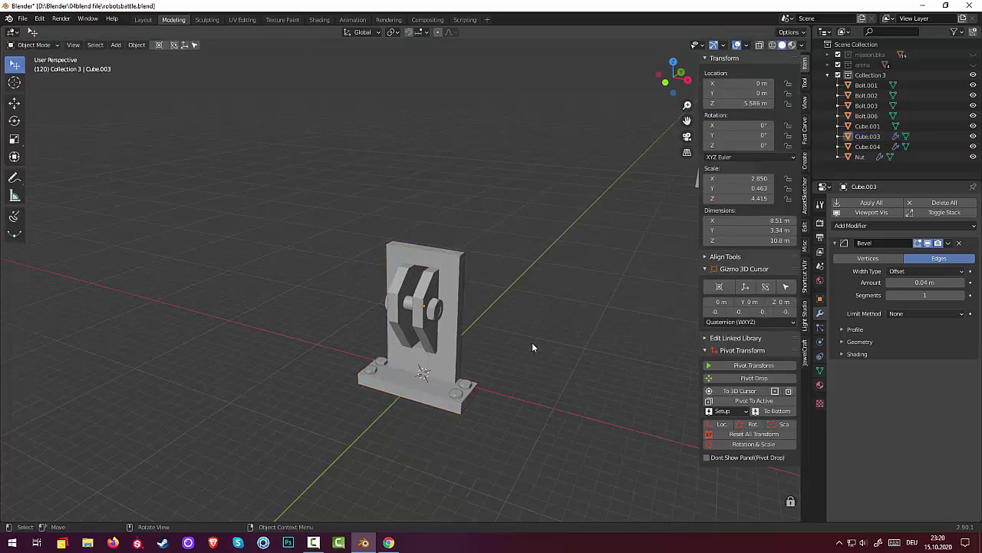
Snap the selection onto the active object with the Shift+S snap menu.
{"action": "key", "text": "shift+a"}
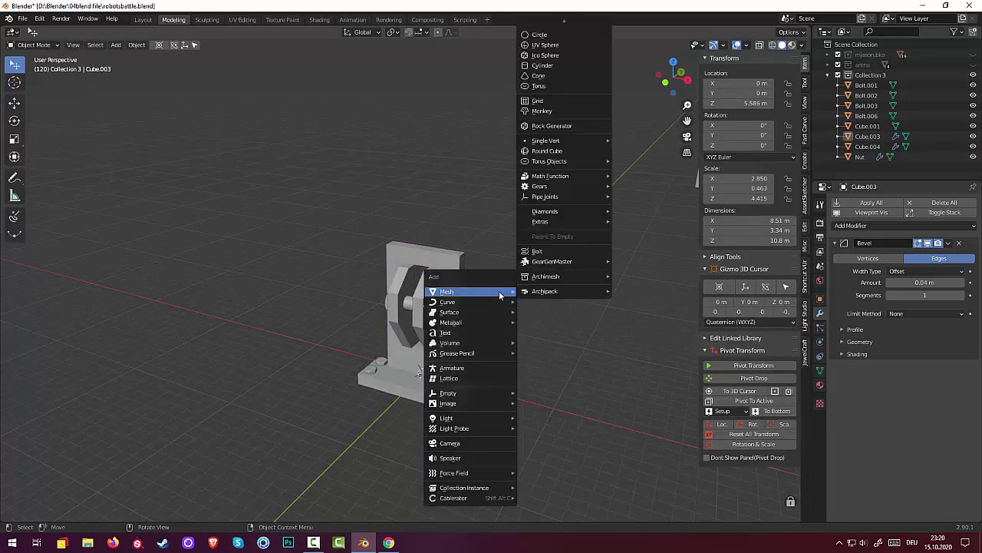
{"action": "key", "text": "Escape"}
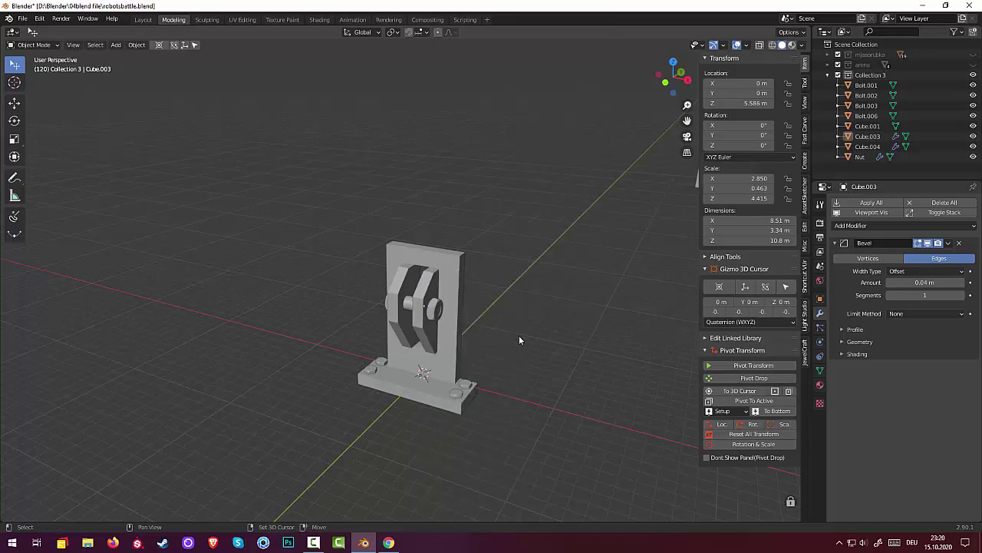
{"action": "key", "text": "shift+s"}
{"action": "left_click", "coordinate": [582, 261]}
{"action": "key", "text": "shift+a"}
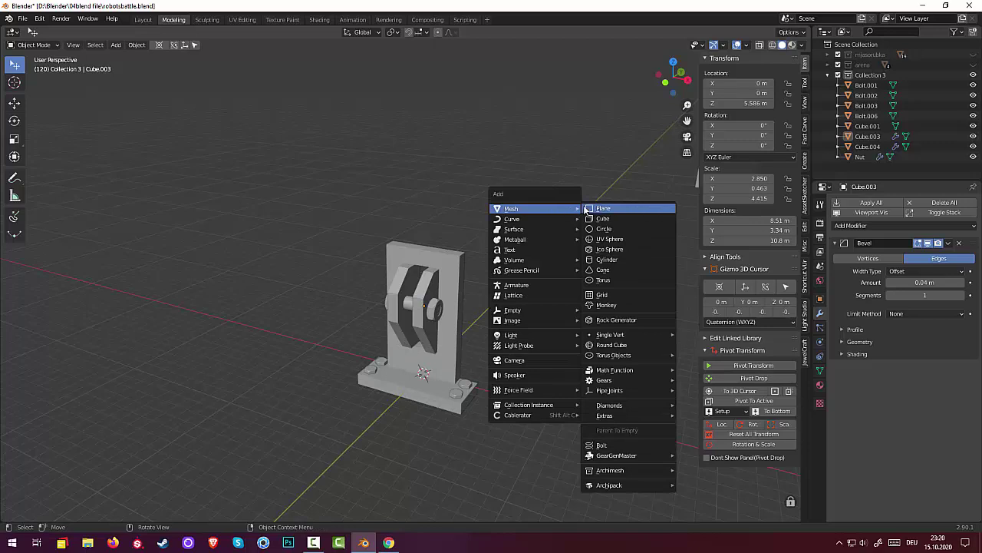
Add a new cube and scale it to roughly half size.
{"action": "left_click", "coordinate": [606, 219]}
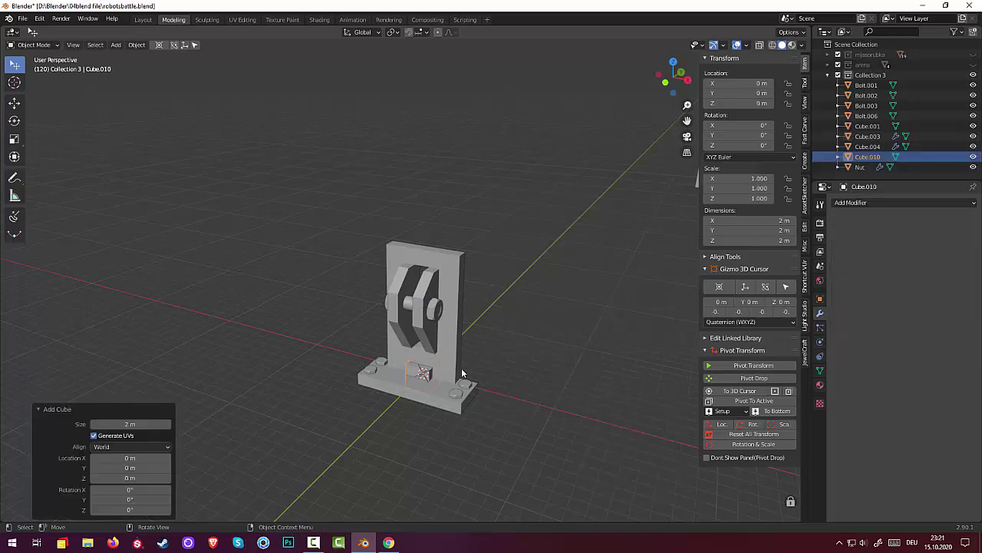
{"action": "mouse_move", "coordinate": [462, 370]}
{"action": "middle_mouse_down"}
{"action": "mouse_move", "coordinate": [488, 368]}
{"action": "mouse_move", "coordinate": [517, 393]}
{"action": "middle_mouse_up"}
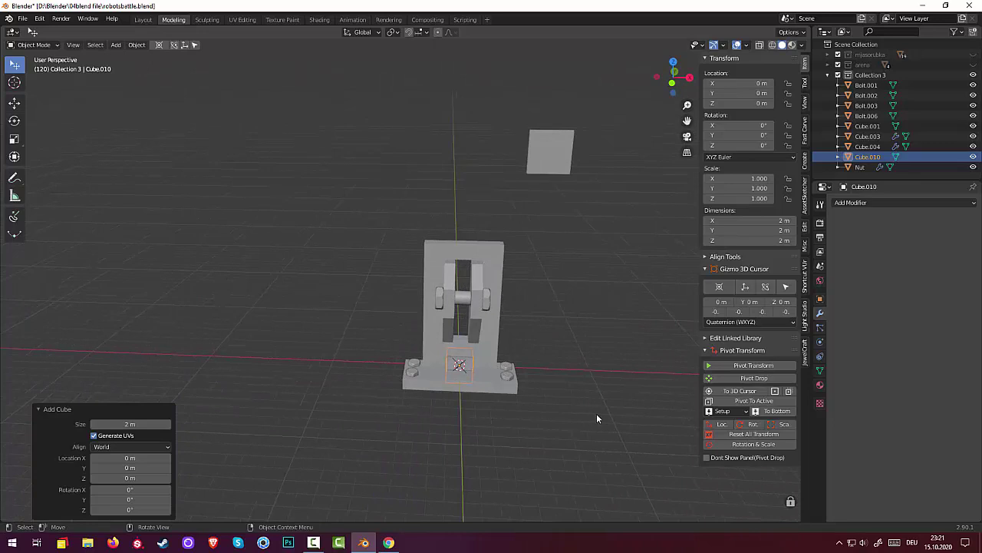
{"action": "key", "text": "s"}
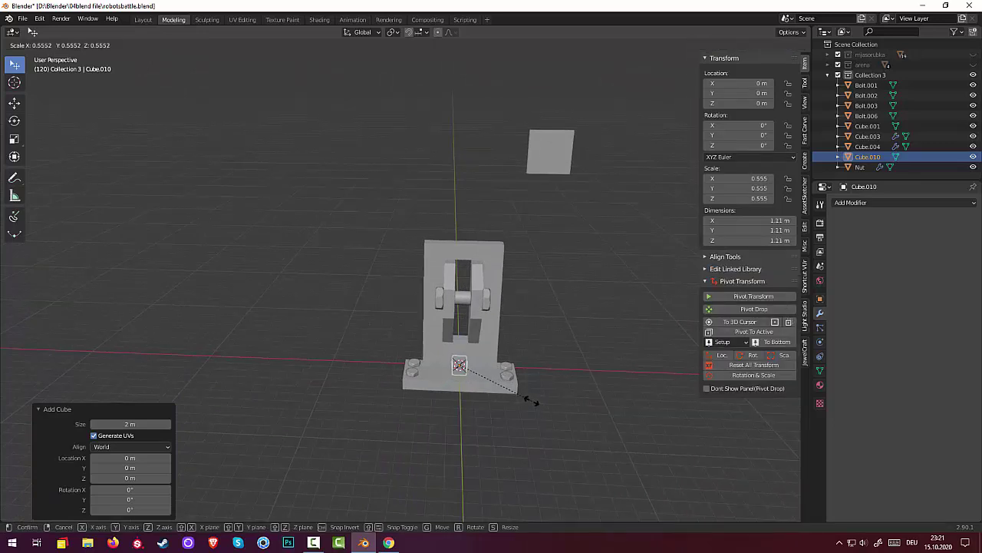
{"action": "left_click", "coordinate": [526, 396]}
{"action": "mouse_move", "coordinate": [552, 371]}
{"action": "middle_mouse_down"}
{"action": "mouse_move", "coordinate": [479, 356]}
{"action": "mouse_move", "coordinate": [468, 364]}
{"action": "mouse_move", "coordinate": [454, 346]}
{"action": "mouse_move", "coordinate": [438, 354]}
{"action": "middle_mouse_up"}
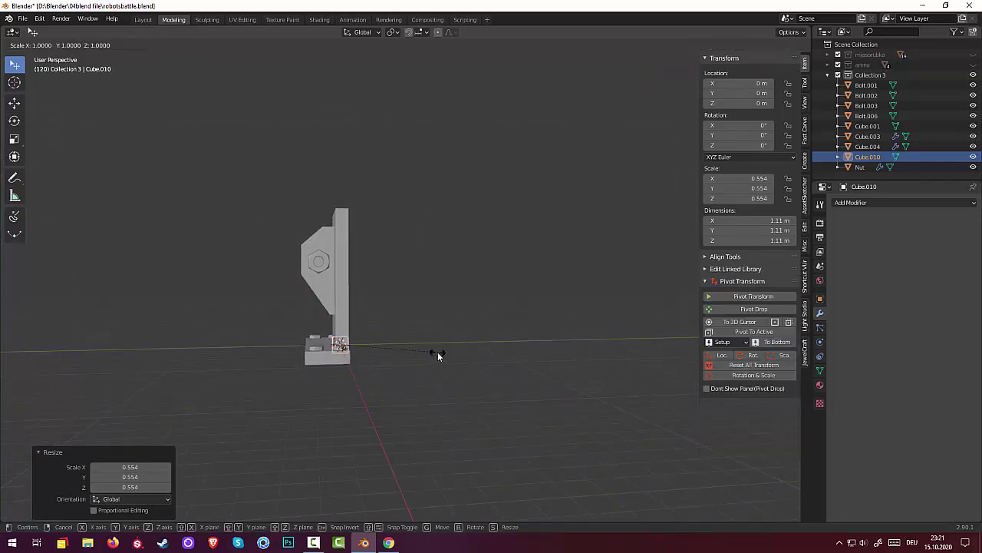
{"action": "key", "text": "s"}
{"action": "left_click", "coordinate": [444, 350]}
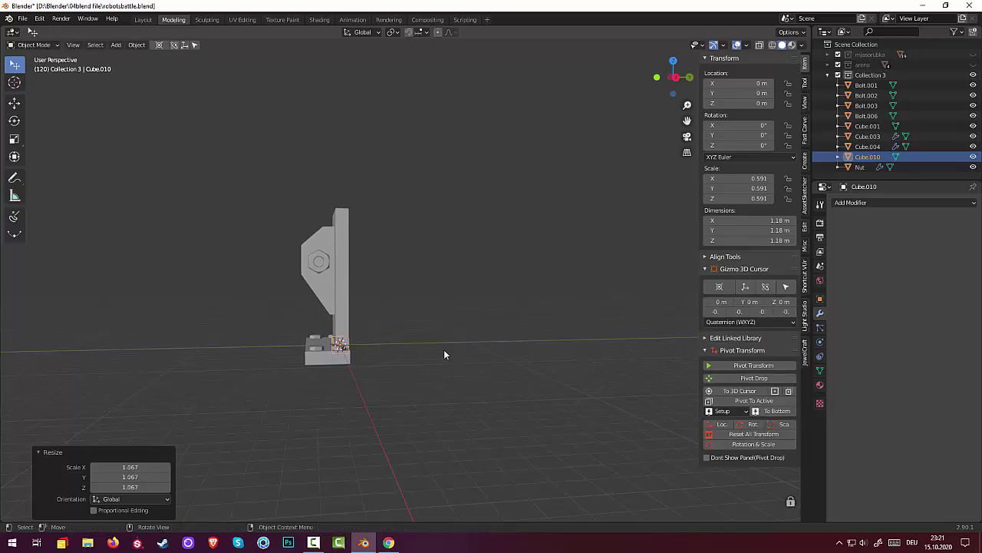
Stretch the cube along Y into a long bar and raise it to about Z 6.3 m.
{"action": "key", "text": "s"}
{"action": "key", "text": "y"}
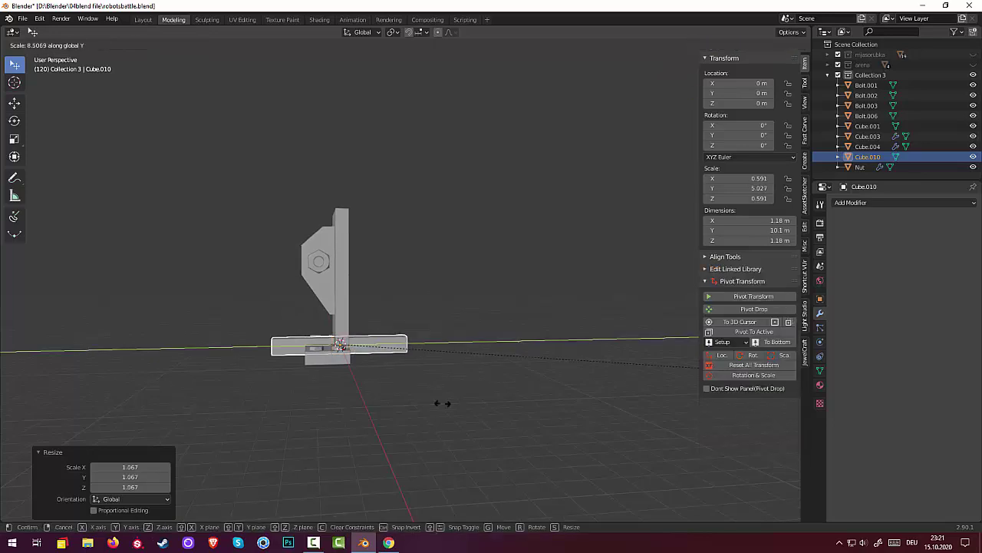
{"action": "left_click", "coordinate": [356, 480]}
{"action": "mouse_move", "coordinate": [342, 412]}
{"action": "middle_mouse_down"}
{"action": "mouse_move", "coordinate": [466, 411]}
{"action": "mouse_move", "coordinate": [471, 436]}
{"action": "mouse_move", "coordinate": [510, 416]}
{"action": "mouse_move", "coordinate": [496, 412]}
{"action": "middle_mouse_up"}
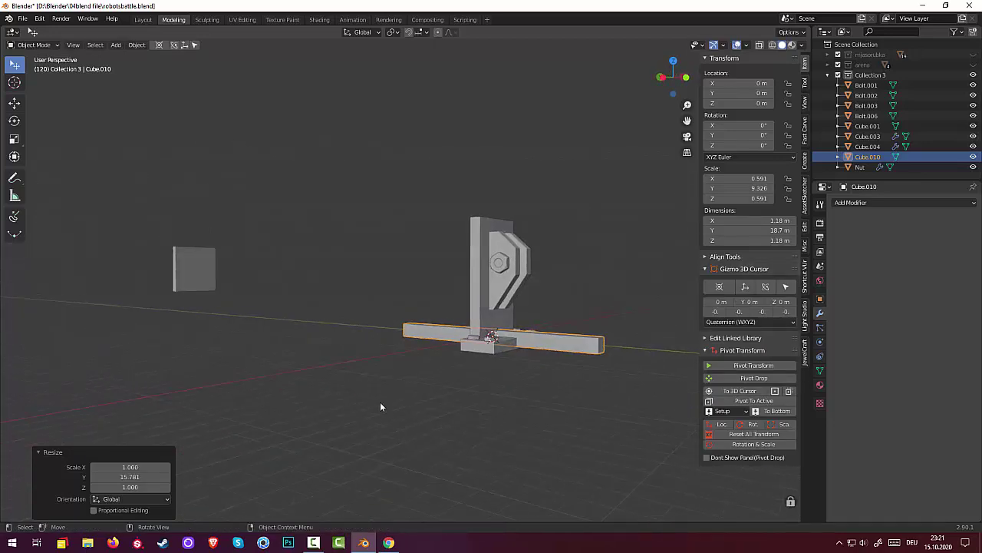
{"action": "middle_click_drag", "start_coordinate": [555, 366], "coordinate": [581, 373]}
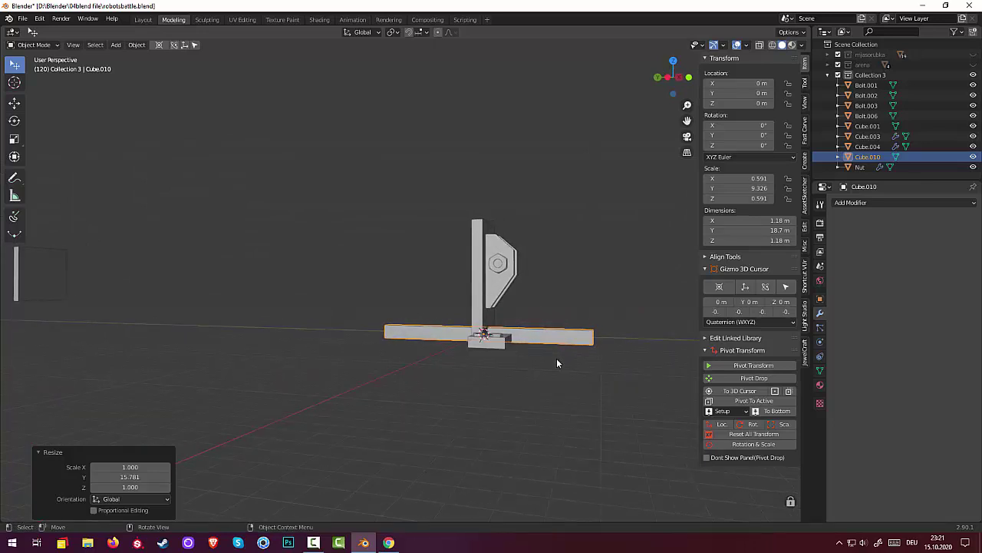
{"action": "key", "text": "g"}
{"action": "key", "text": "z"}
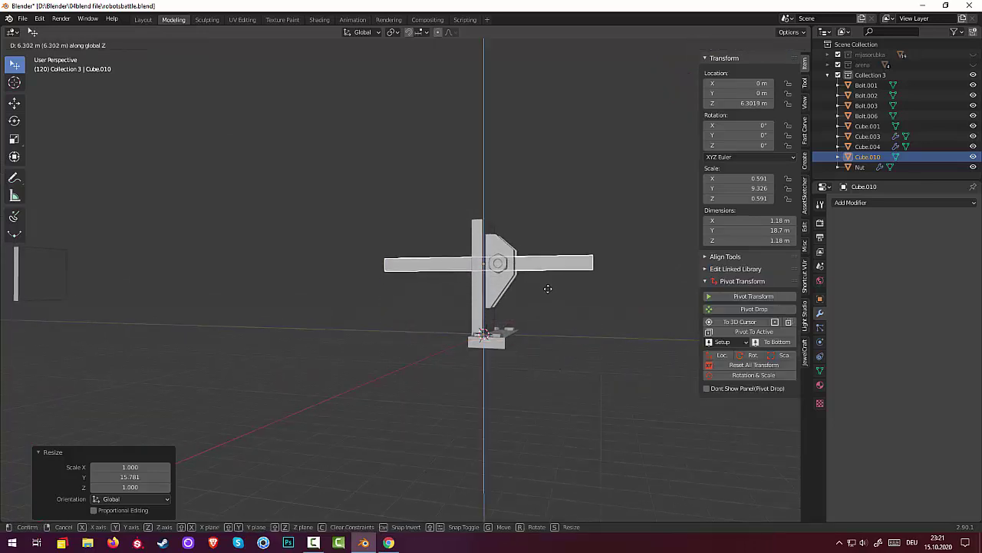
{"action": "left_click", "coordinate": [547, 288]}
{"action": "middle_click_drag", "start_coordinate": [552, 309], "coordinate": [327, 363]}
{"action": "middle_click_drag", "start_coordinate": [428, 313], "coordinate": [405, 312]}
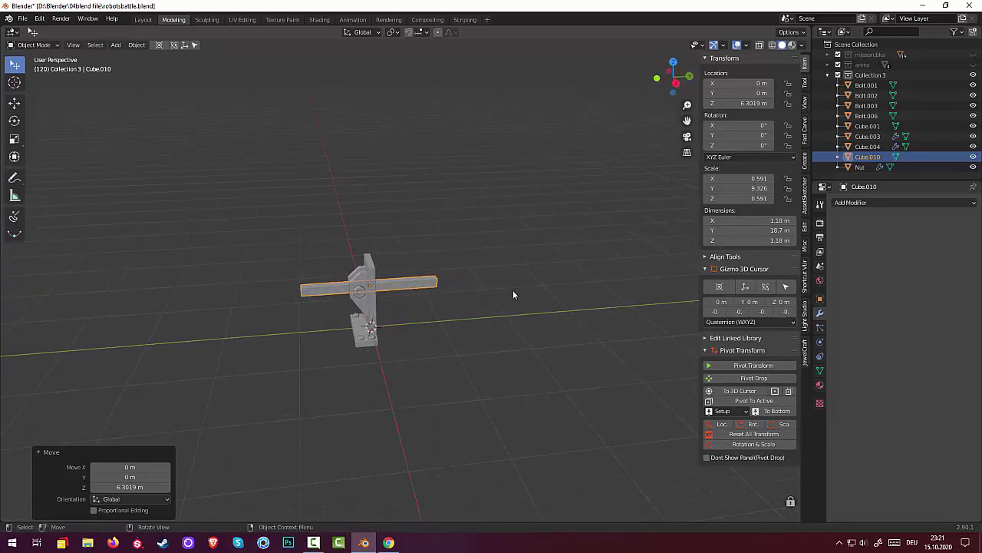
Shorten the bar along Y to 13.4 m and shift it out to Y −7.21 m.
{"action": "key", "text": "s"}
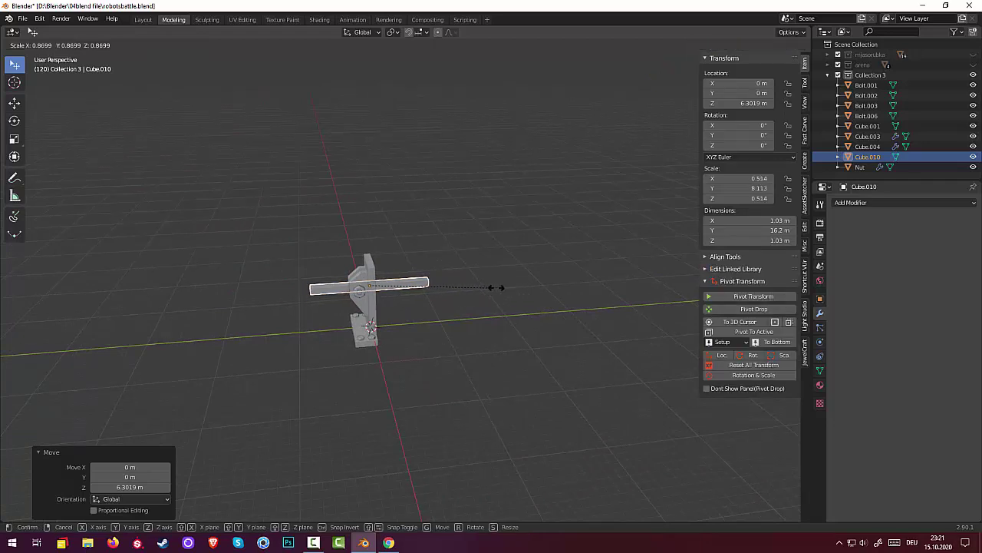
{"action": "right_click", "coordinate": [505, 286]}
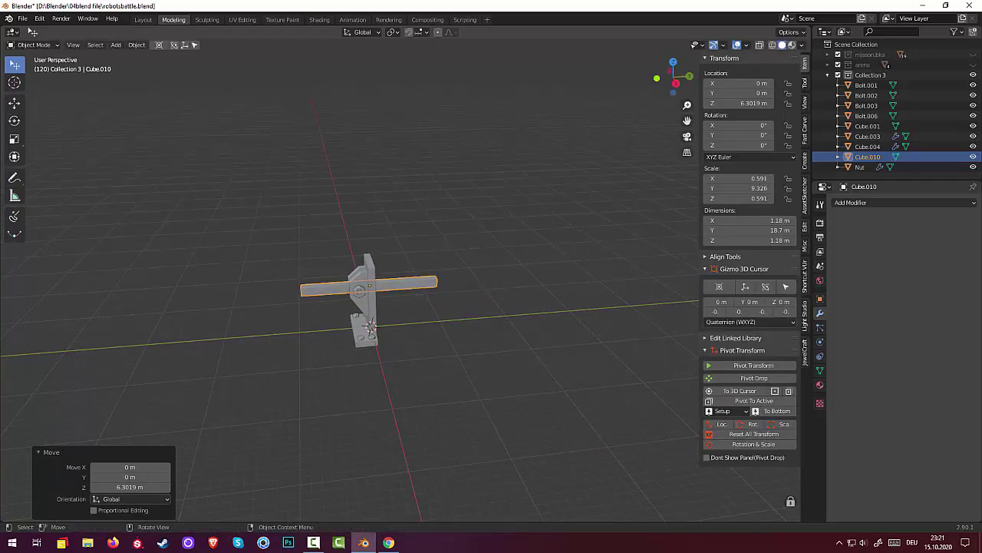
{"action": "key", "text": "s"}
{"action": "key", "text": "y"}
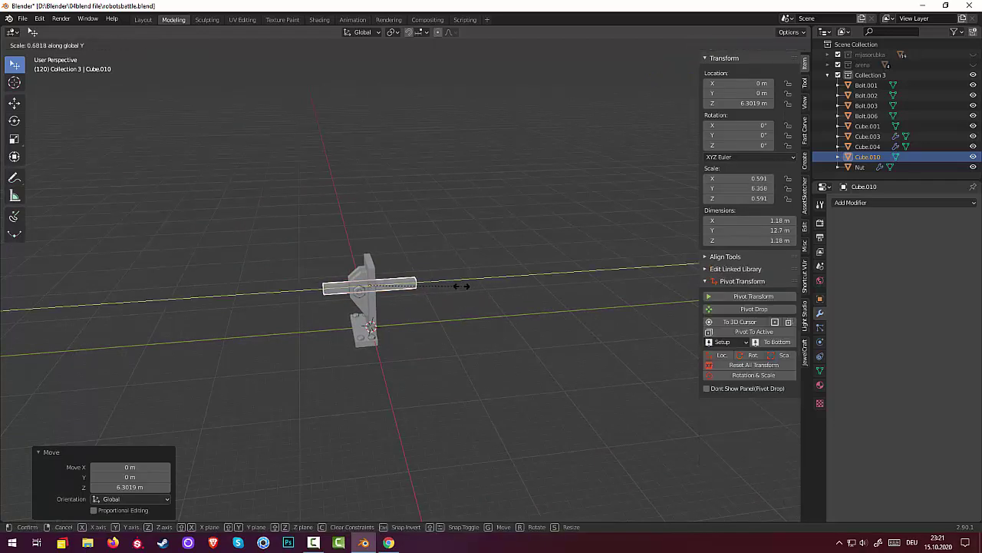
{"action": "left_click", "coordinate": [467, 284]}
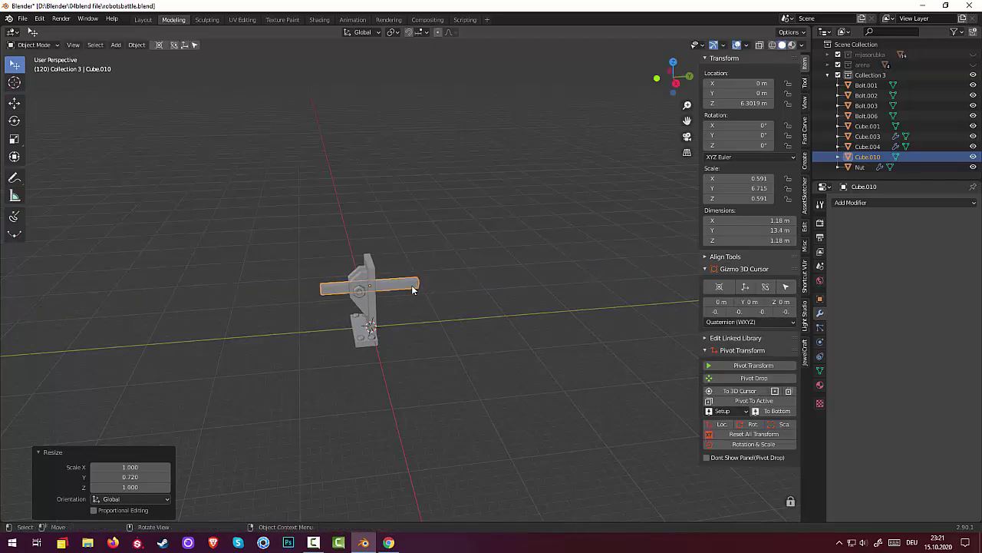
{"action": "key", "text": "g"}
{"action": "key", "text": "y"}
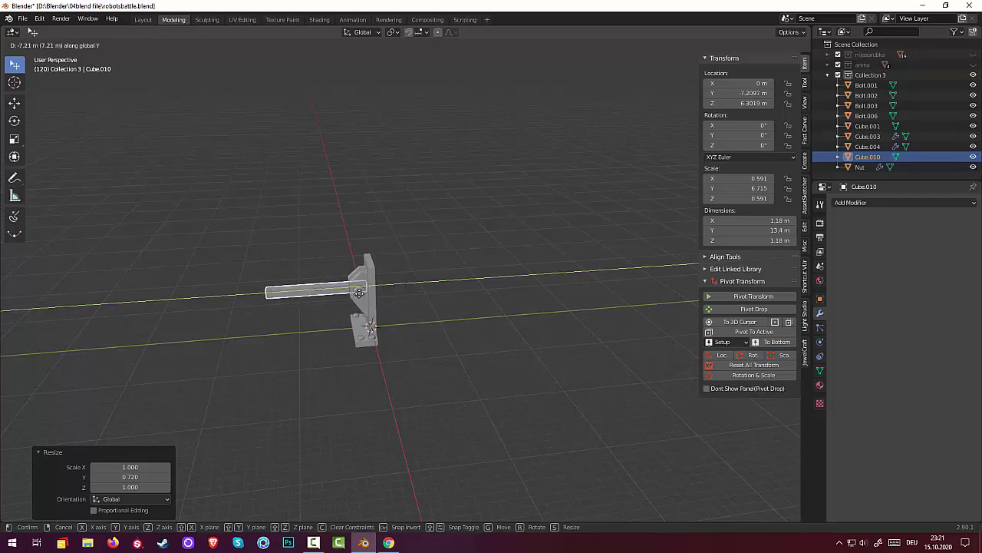
{"action": "left_click", "coordinate": [359, 297]}
In right orthographic view, slide the bar 0.97 m along Y to Y −6.24 m over the pivot nut.
{"action": "key", "text": "KP_3"}
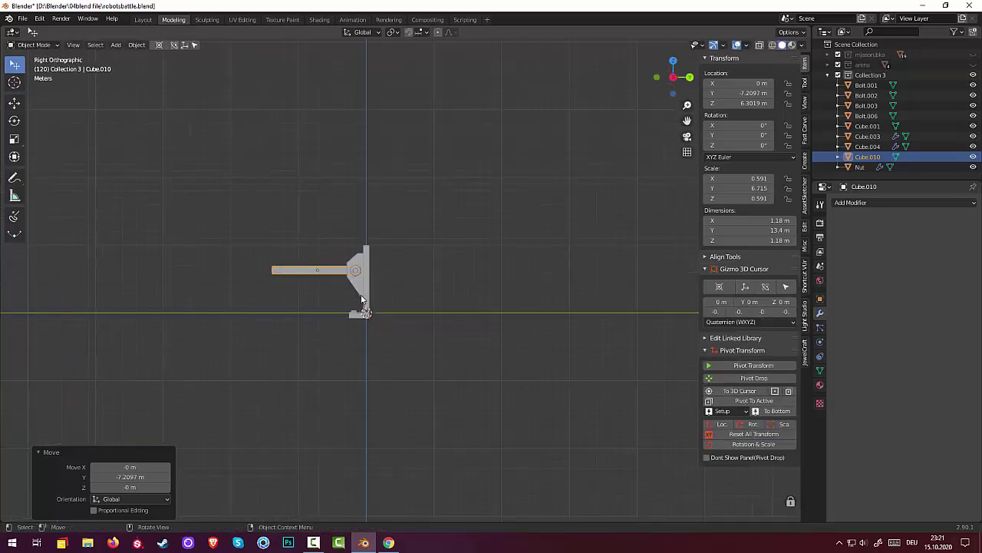
{"action": "scroll", "coordinate": [351, 266], "scroll_direction": "up", "scroll_amount": 3}
{"action": "scroll", "coordinate": [345, 269], "scroll_direction": "up", "scroll_amount": 2}
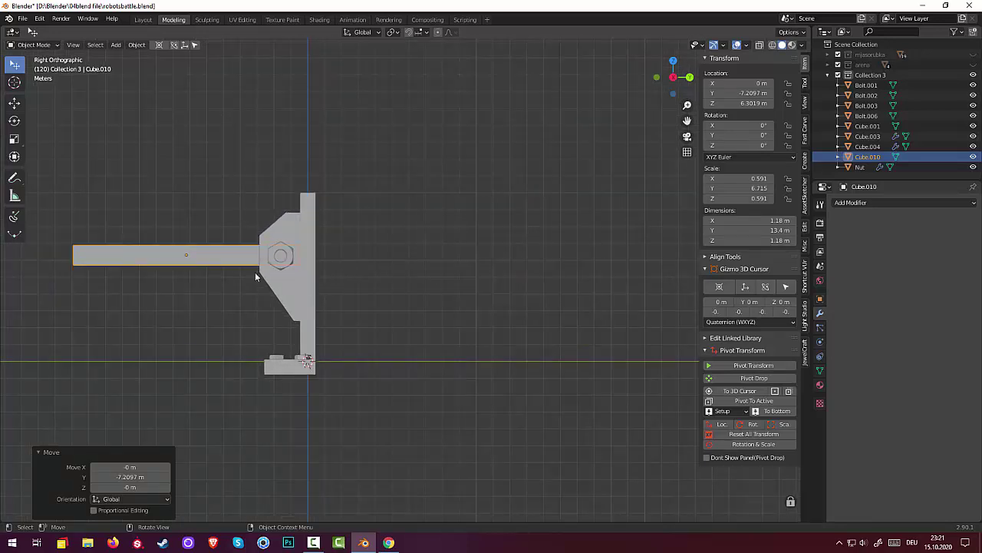
{"action": "key", "text": "g"}
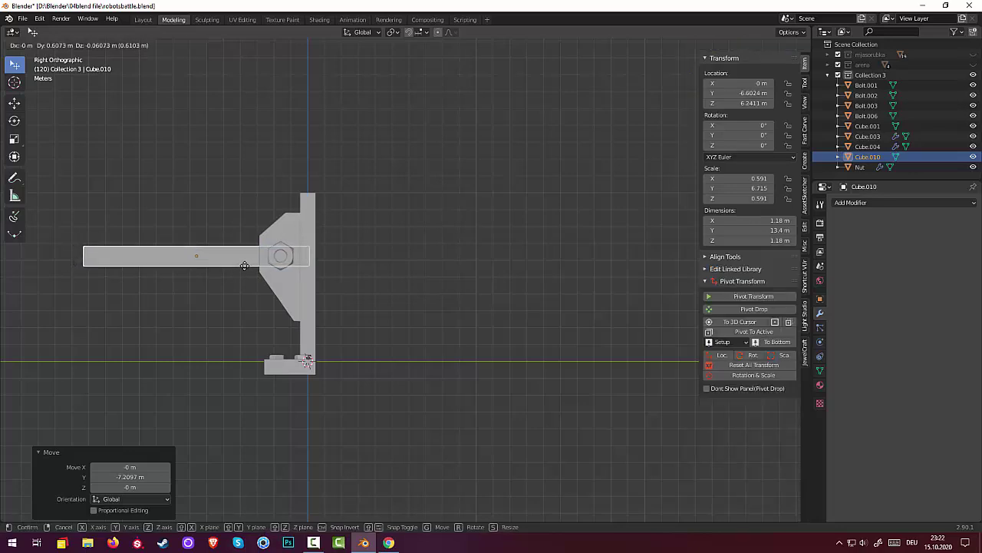
{"action": "key", "text": "y"}
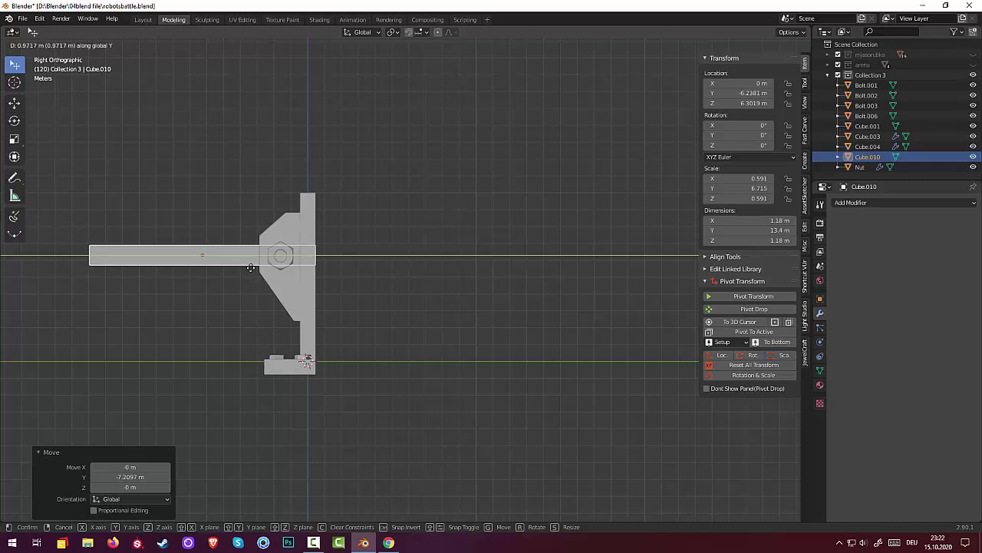
{"action": "left_click", "coordinate": [251, 267]}
{"action": "left_click", "coordinate": [422, 305]}
{"action": "mouse_move", "coordinate": [422, 305]}
{"action": "middle_mouse_down"}
{"action": "mouse_move", "coordinate": [472, 311]}
{"action": "mouse_move", "coordinate": [529, 336]}
{"action": "mouse_move", "coordinate": [461, 386]}
{"action": "mouse_move", "coordinate": [430, 388]}
{"action": "mouse_move", "coordinate": [443, 360]}
{"action": "mouse_move", "coordinate": [419, 354]}
{"action": "mouse_move", "coordinate": [453, 326]}
{"action": "mouse_move", "coordinate": [484, 321]}
{"action": "mouse_move", "coordinate": [472, 334]}
{"action": "middle_mouse_up"}
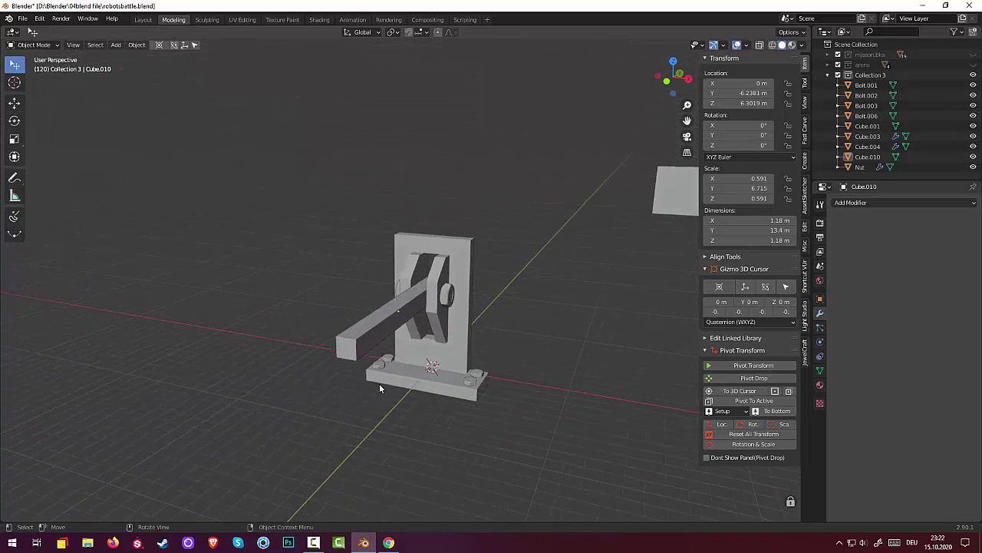
{"action": "middle_click_drag", "start_coordinate": [380, 380], "coordinate": [339, 375]}
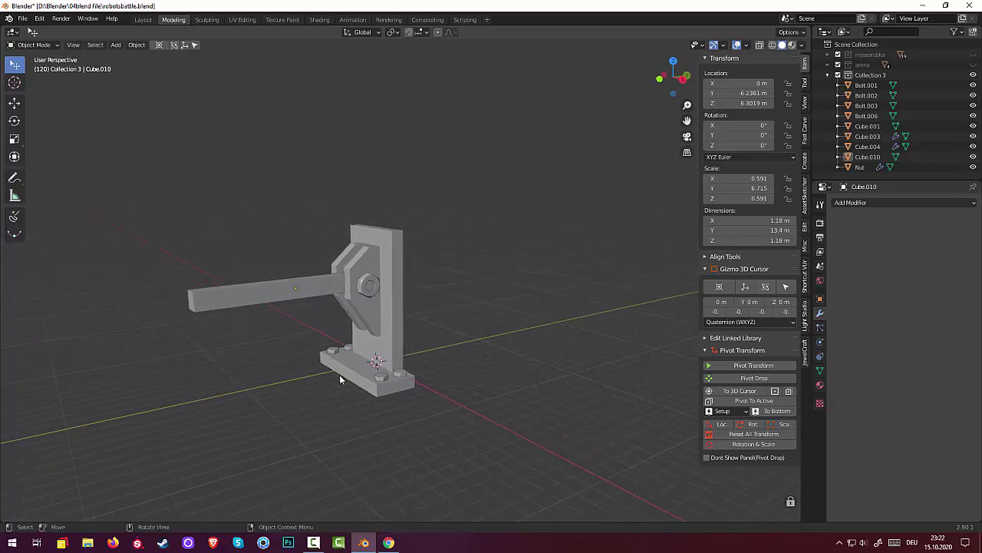
{"action": "middle_click_drag", "start_coordinate": [263, 345], "coordinate": [261, 317]}
{"action": "left_click", "coordinate": [264, 298]}
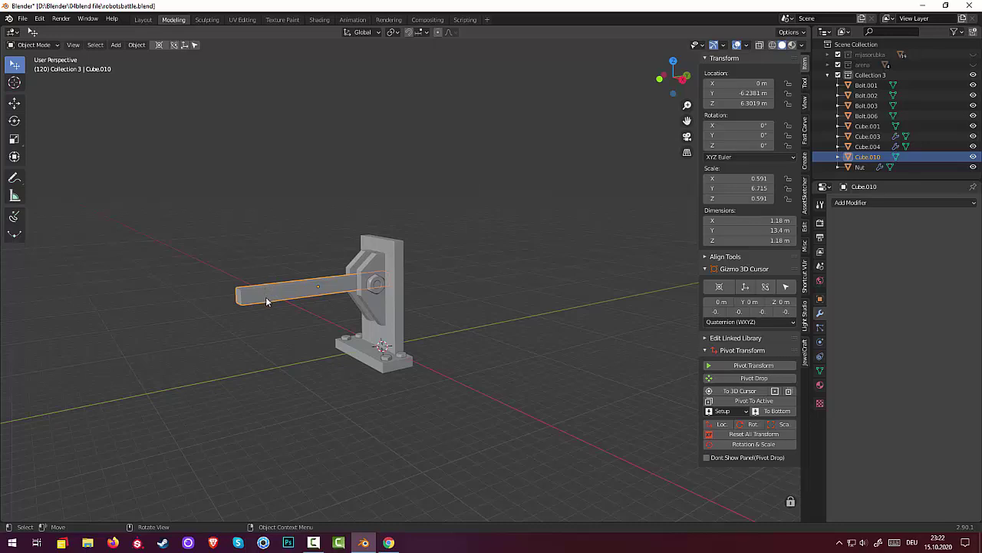
{"action": "middle_click_drag", "start_coordinate": [265, 299], "coordinate": [250, 287]}
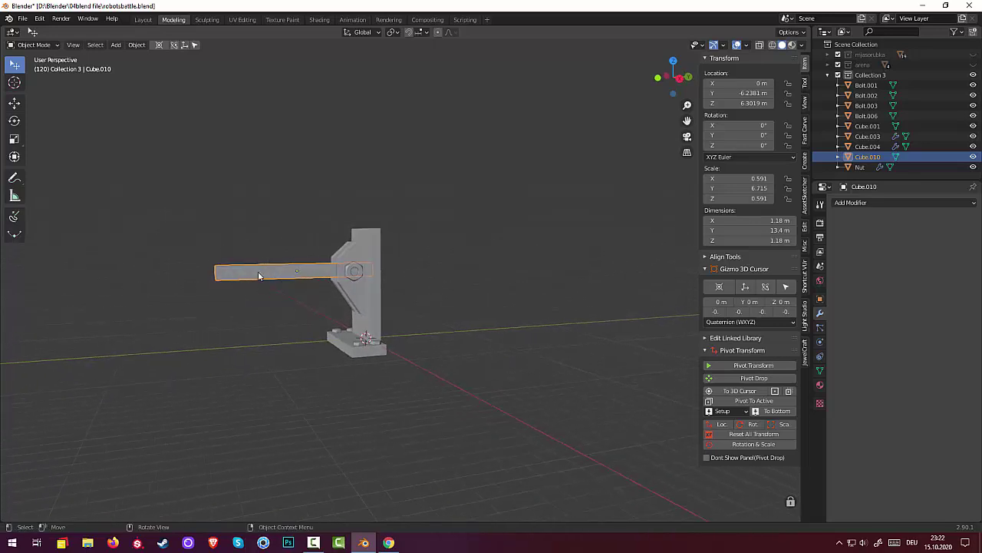
{"action": "key", "text": "shift"}
Enter Edit Mode and add a loop cut near the arm's outer end at factor 0.425.
{"action": "left_click", "coordinate": [23, 45]}
{"action": "left_click", "coordinate": [31, 68]}
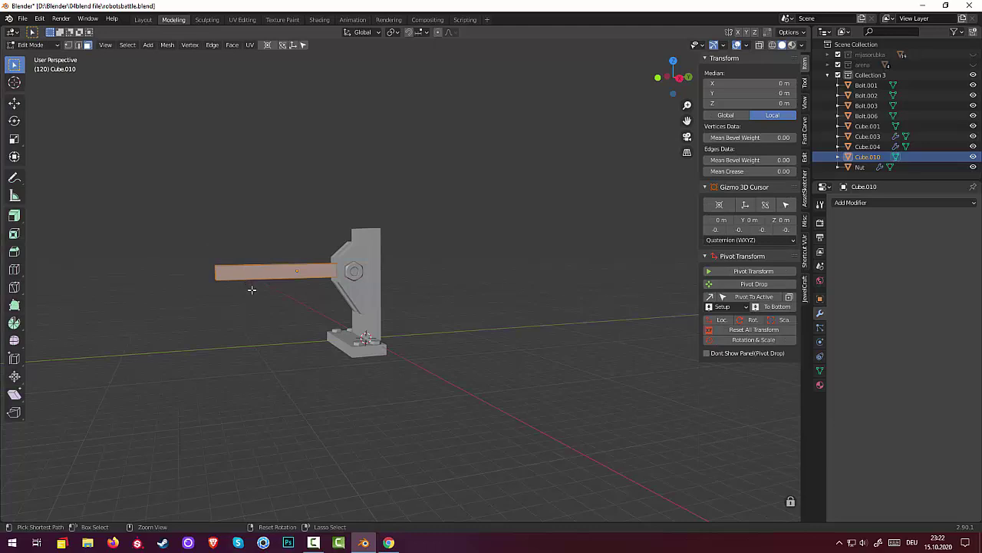
{"action": "left_click", "coordinate": [253, 289]}
{"action": "key", "text": "g"}
{"action": "key", "text": "g"}
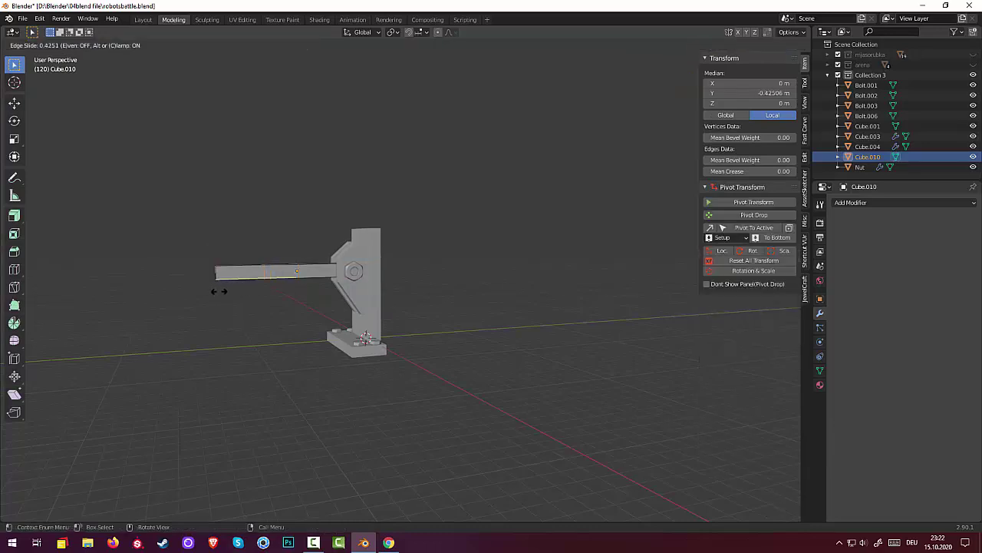
{"action": "left_click", "coordinate": [218, 290]}
In Face select mode, select the faces of the arm's short end section.
{"action": "middle_click_drag", "start_coordinate": [254, 307], "coordinate": [287, 354]}
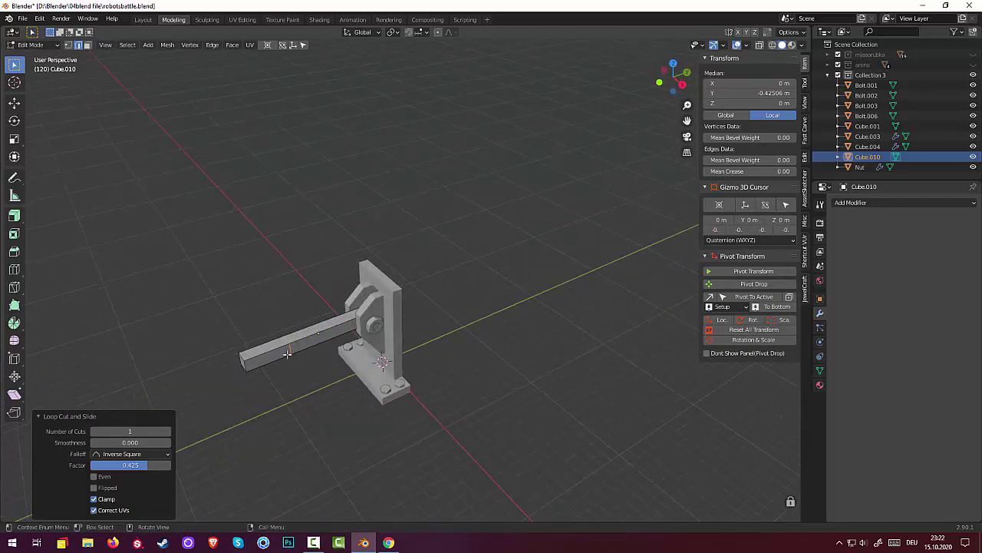
{"action": "scroll", "coordinate": [300, 359], "scroll_direction": "up", "scroll_amount": 1}
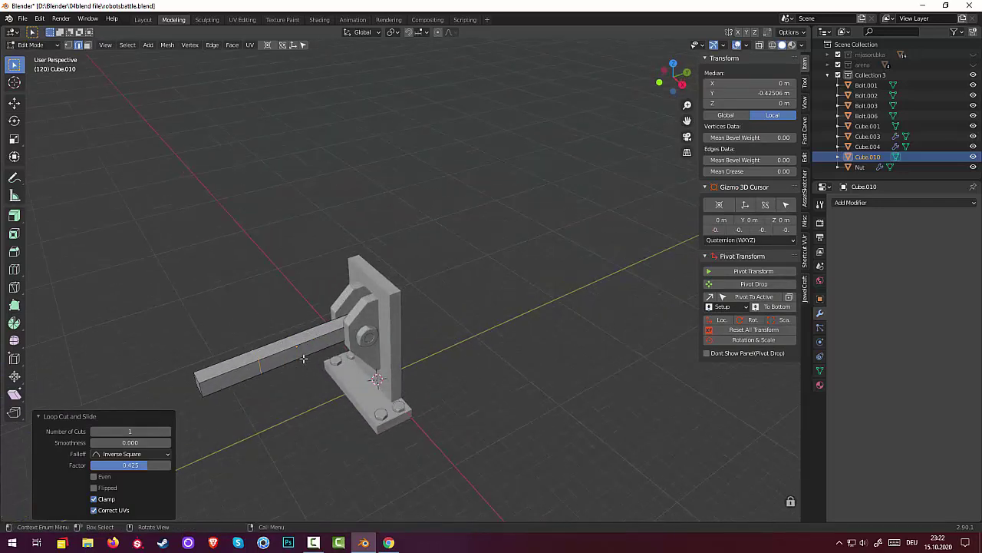
{"action": "middle_click_drag", "start_coordinate": [304, 359], "coordinate": [308, 347]}
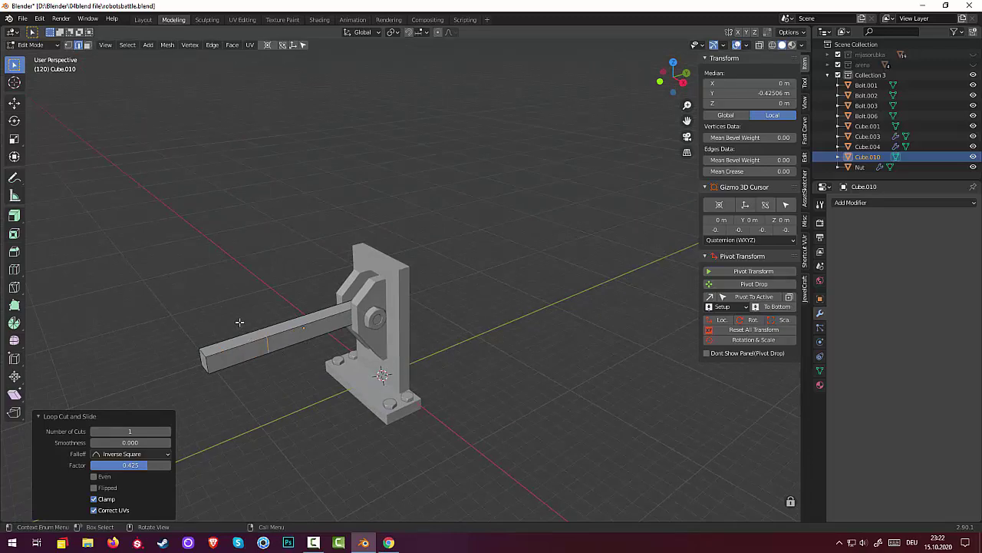
{"action": "left_click", "coordinate": [89, 47]}
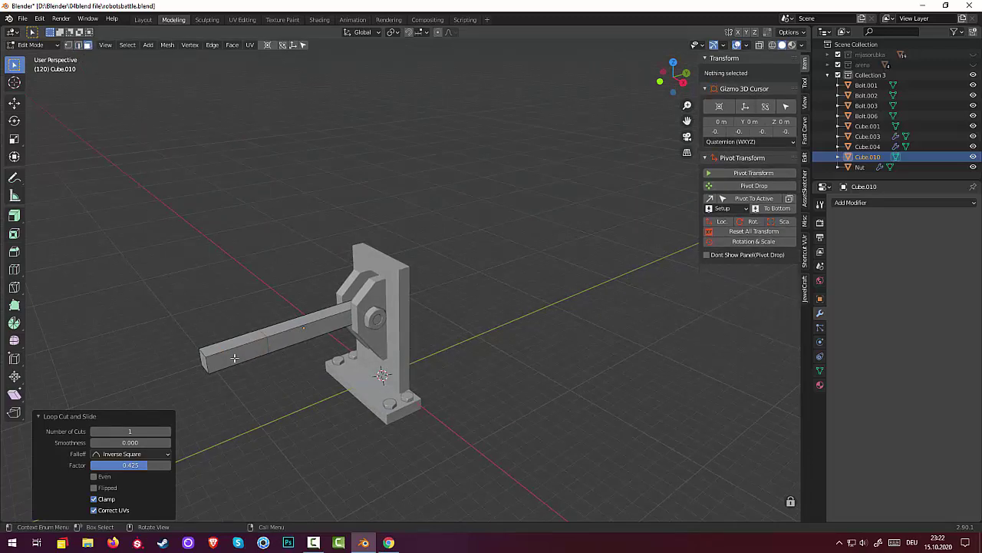
{"action": "left_click", "coordinate": [237, 347]}
{"action": "middle_click_drag", "start_coordinate": [222, 362], "coordinate": [292, 271]}
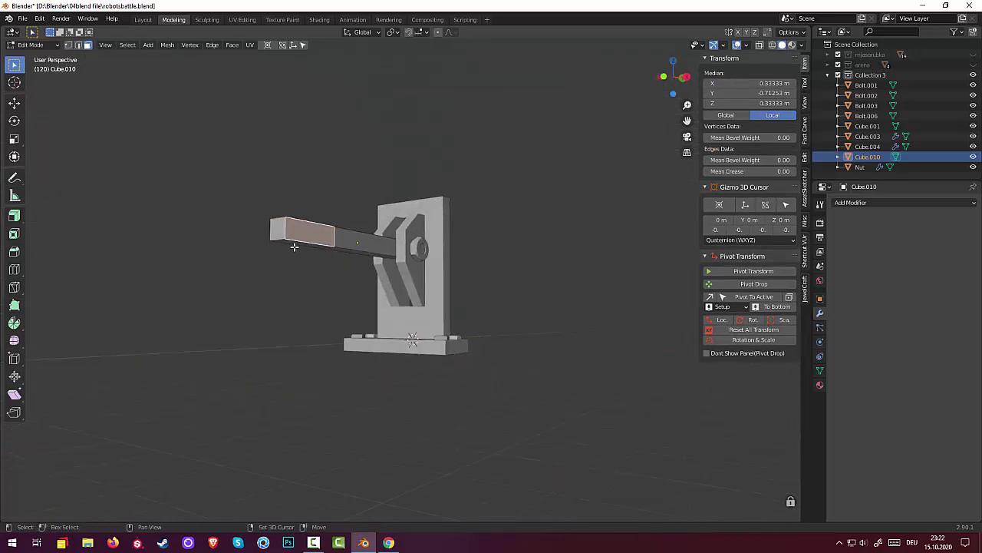
{"action": "left_click", "coordinate": [291, 243], "text": "shift"}
{"action": "middle_click_drag", "start_coordinate": [379, 217], "coordinate": [384, 294]}
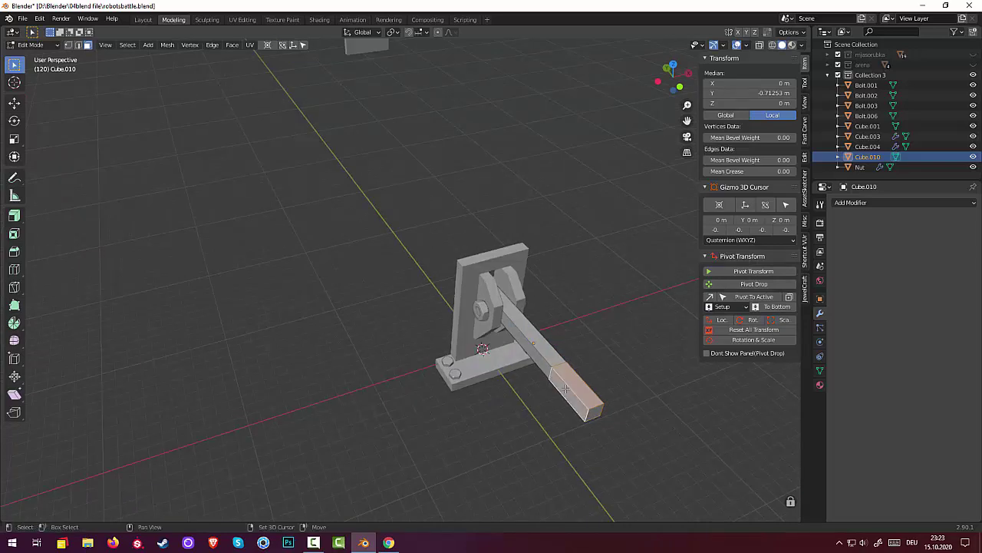
Thicken the arm's end section about 0.465 m with Extrude Along Normals.
{"action": "left_click", "coordinate": [17, 221]}
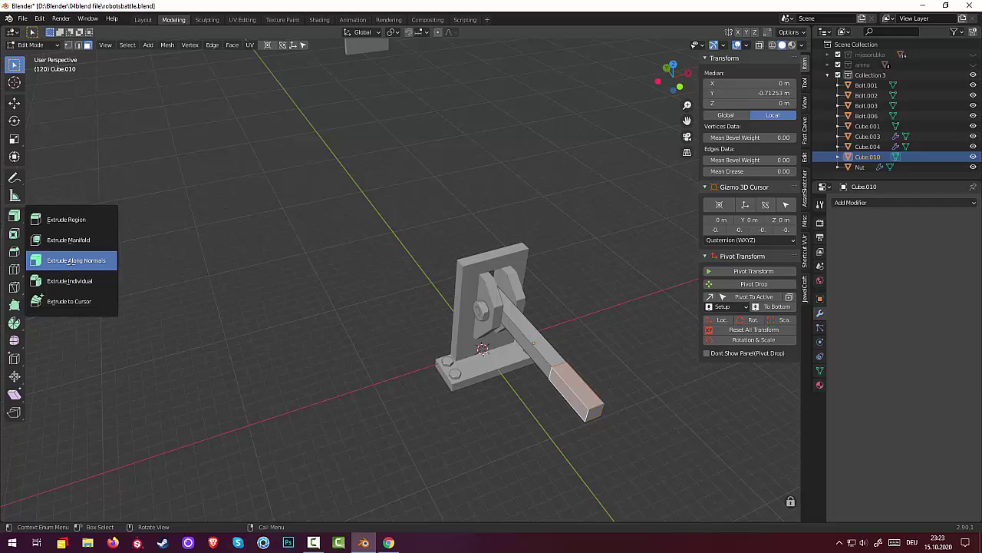
{"action": "left_click", "coordinate": [72, 262]}
{"action": "left_click_drag", "start_coordinate": [587, 352], "coordinate": [586, 352]}
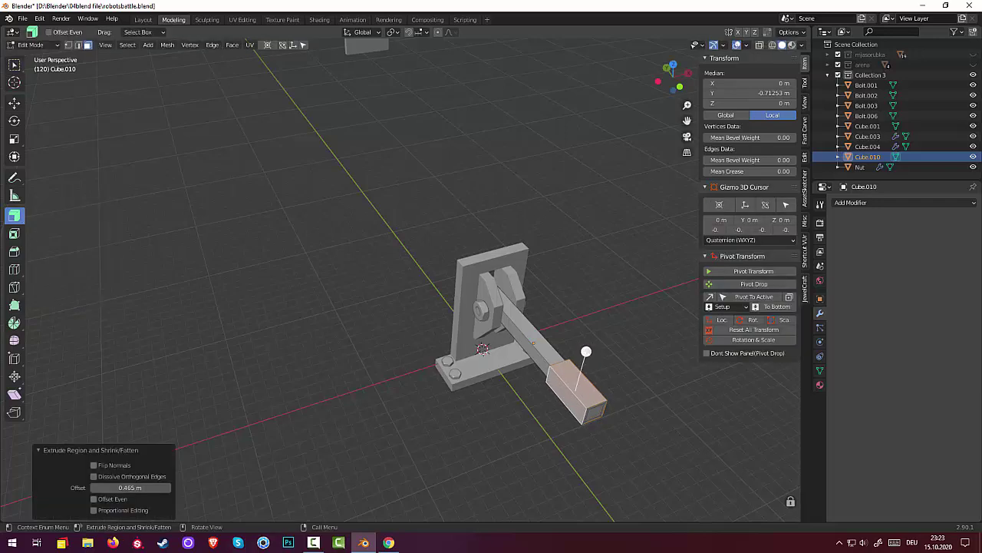
{"action": "left_click", "coordinate": [620, 384]}
{"action": "middle_click_drag", "start_coordinate": [620, 384], "coordinate": [553, 347]}
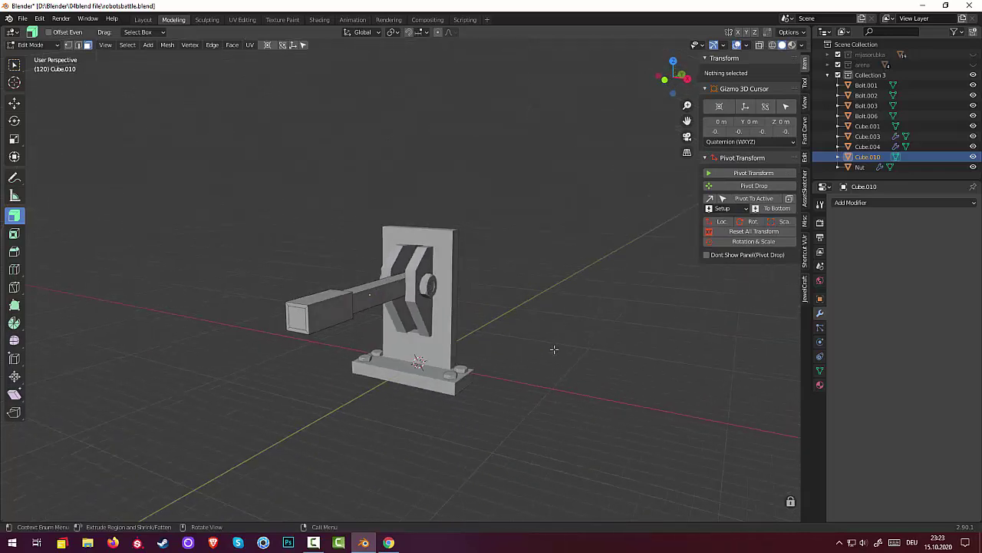
Move the tip face −0.44285 m along Z and scale it down to taper the end.
{"action": "left_click", "coordinate": [296, 307]}
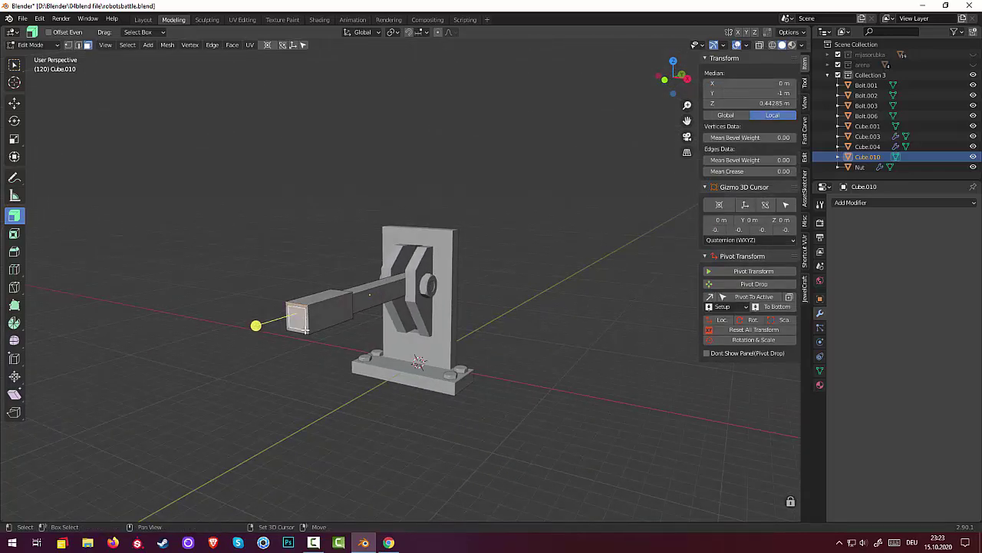
{"action": "type", "text": "gz-0.44285"}
{"action": "key", "text": "Return"}
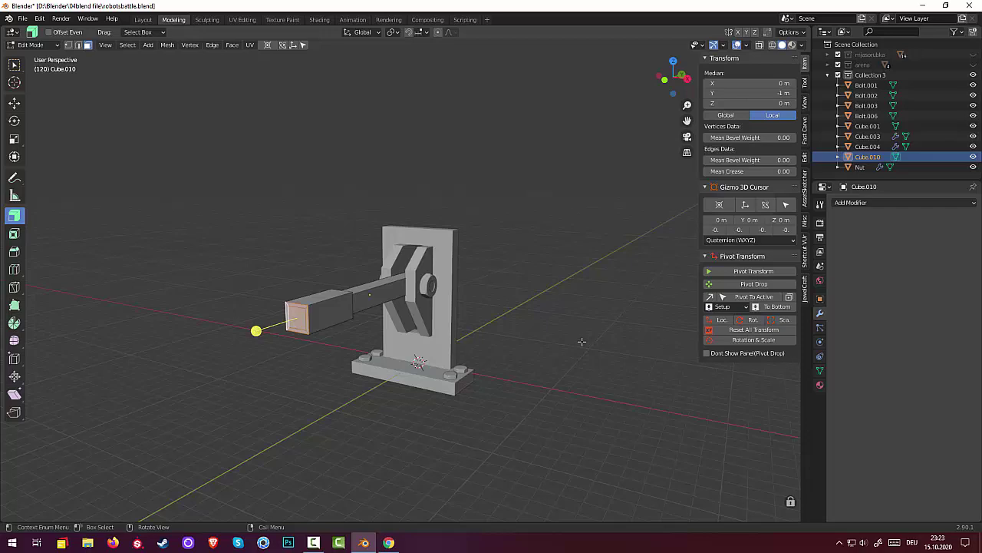
{"action": "key", "text": "s"}
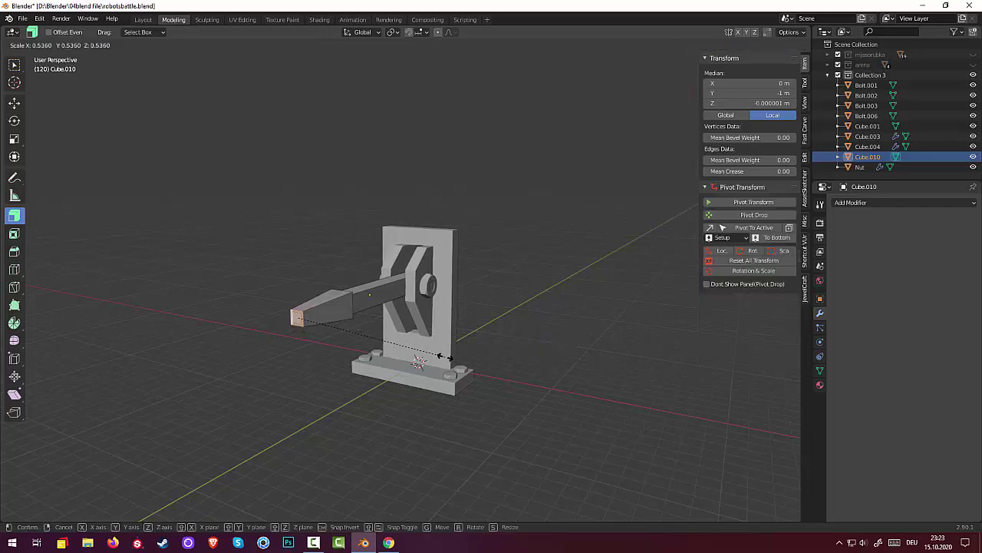
{"action": "left_click", "coordinate": [438, 357]}
{"action": "left_click", "coordinate": [596, 386]}
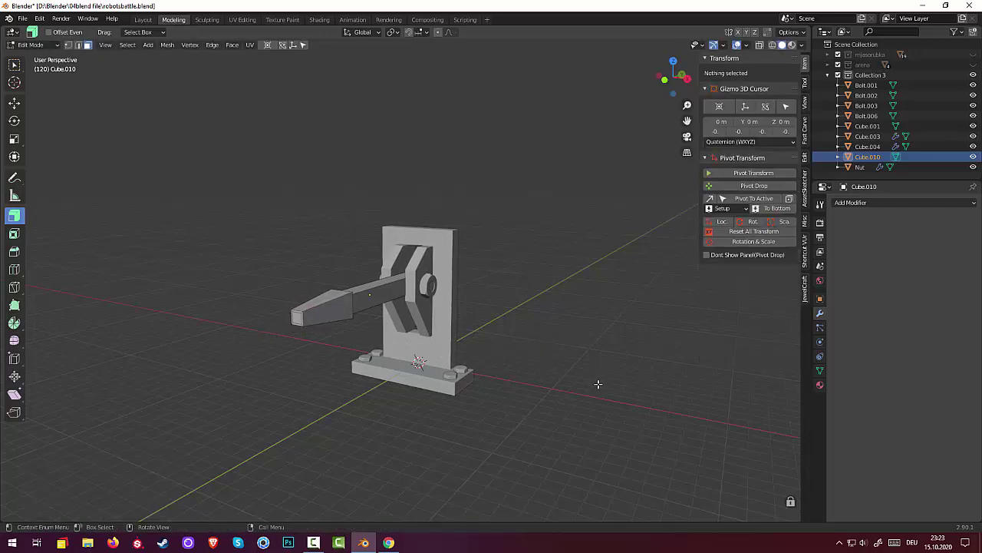
{"action": "mouse_move", "coordinate": [597, 386]}
{"action": "middle_mouse_down"}
{"action": "mouse_move", "coordinate": [557, 374]}
{"action": "mouse_move", "coordinate": [599, 384]}
{"action": "mouse_move", "coordinate": [551, 392]}
{"action": "mouse_move", "coordinate": [509, 373]}
{"action": "mouse_move", "coordinate": [453, 392]}
{"action": "mouse_move", "coordinate": [499, 372]}
{"action": "mouse_move", "coordinate": [494, 358]}
{"action": "mouse_move", "coordinate": [516, 386]}
{"action": "middle_mouse_up"}
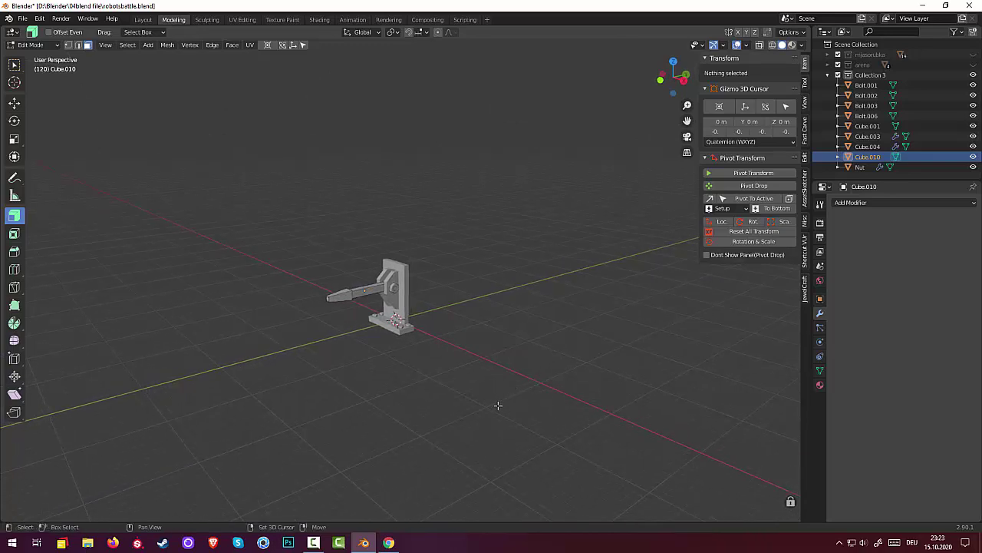
Add a cylinder, raise it, double its size, and move it along Y to the arm's tip.
{"action": "key", "text": "shift+a"}
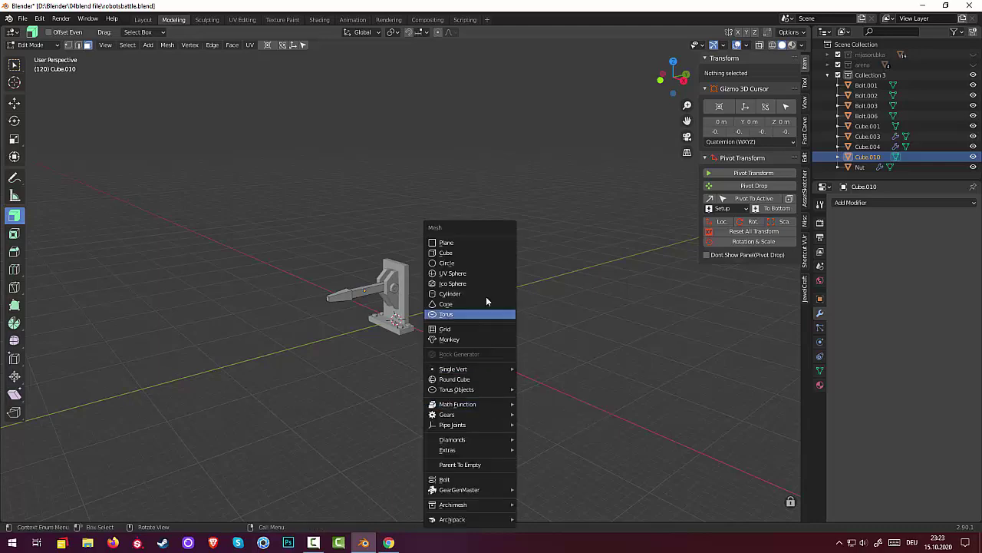
{"action": "left_click", "coordinate": [472, 291]}
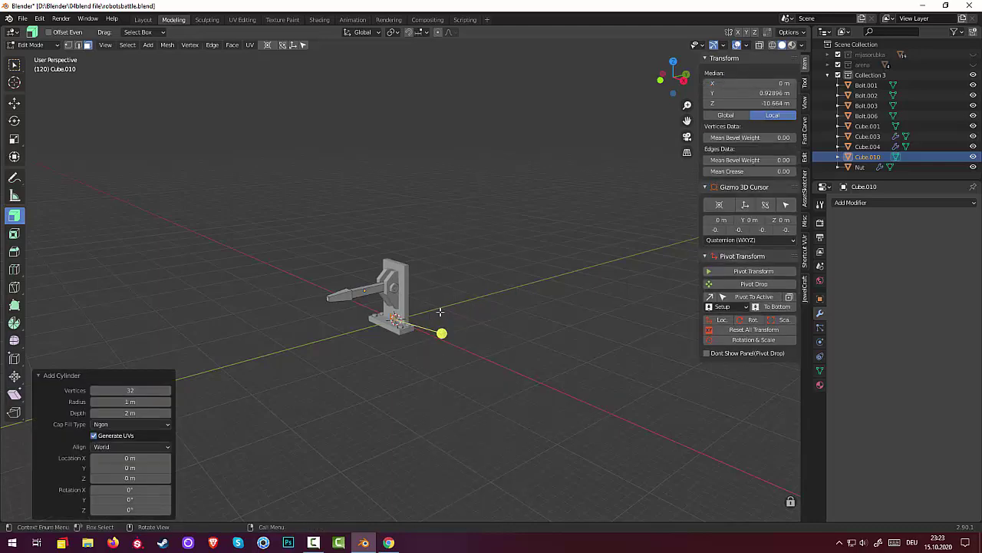
{"action": "key", "text": "g"}
{"action": "key", "text": "z"}
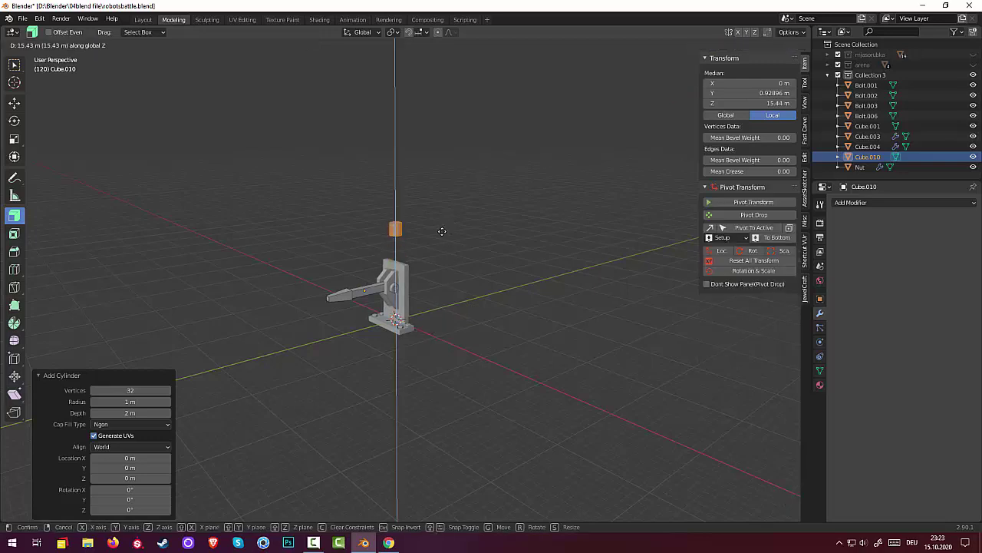
{"action": "left_click", "coordinate": [433, 270]}
{"action": "key", "text": "s"}
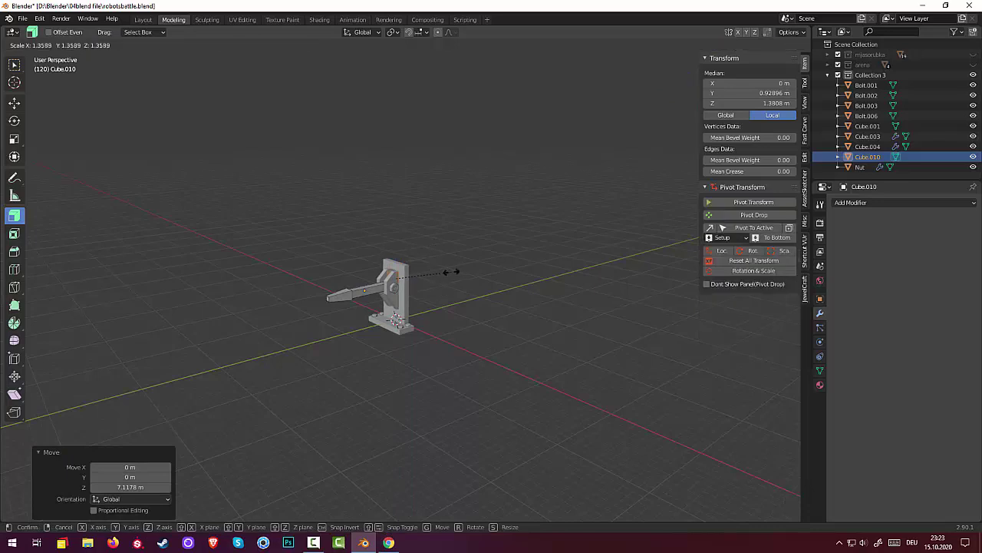
{"action": "left_click", "coordinate": [473, 274]}
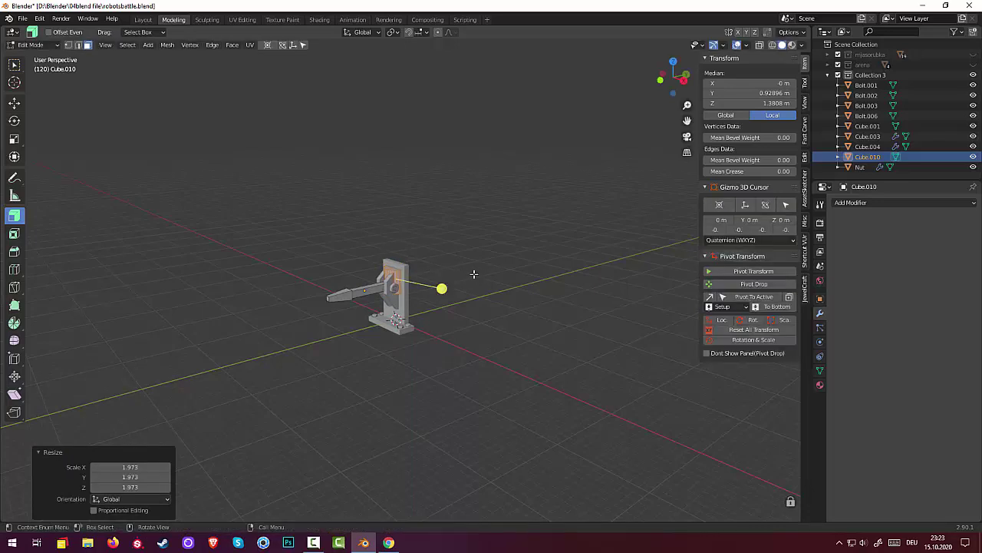
{"action": "key", "text": "g"}
{"action": "key", "text": "y"}
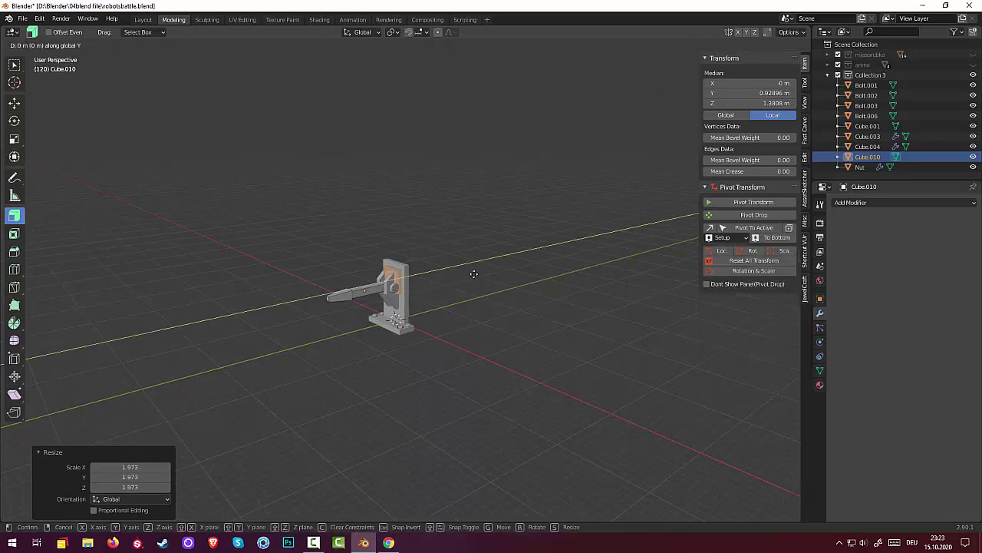
{"action": "left_click", "coordinate": [401, 299]}
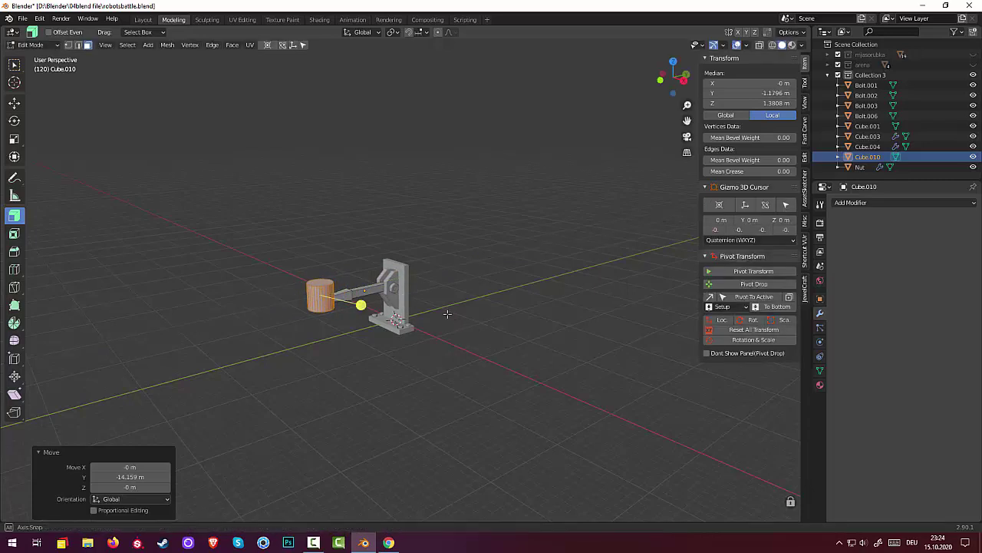
{"action": "mouse_move", "coordinate": [476, 329]}
{"action": "middle_mouse_down"}
{"action": "mouse_move", "coordinate": [406, 306]}
{"action": "mouse_move", "coordinate": [423, 309]}
{"action": "middle_mouse_up"}
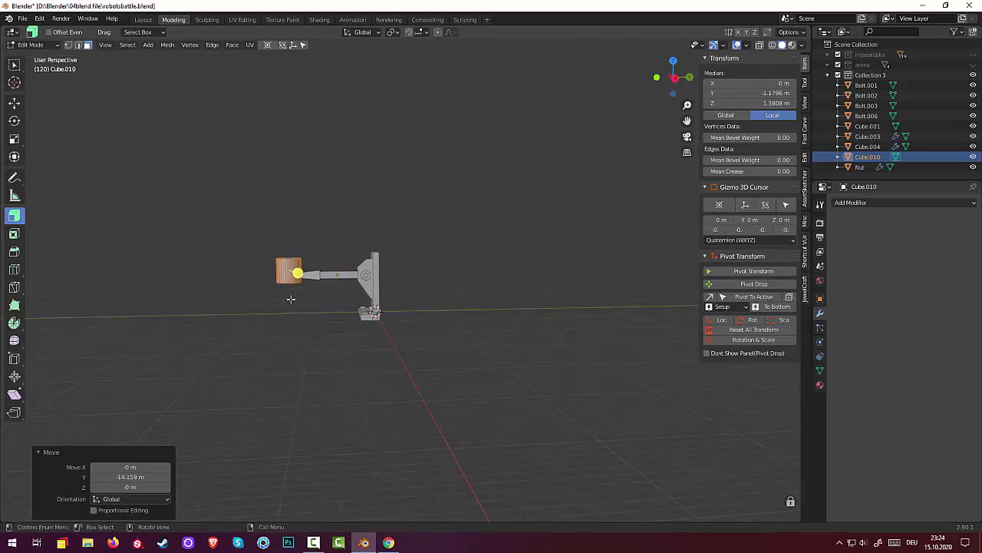
Stretch the cylinder head 1.576× along Z and reposition it vertically in right view.
{"action": "key", "text": "s"}
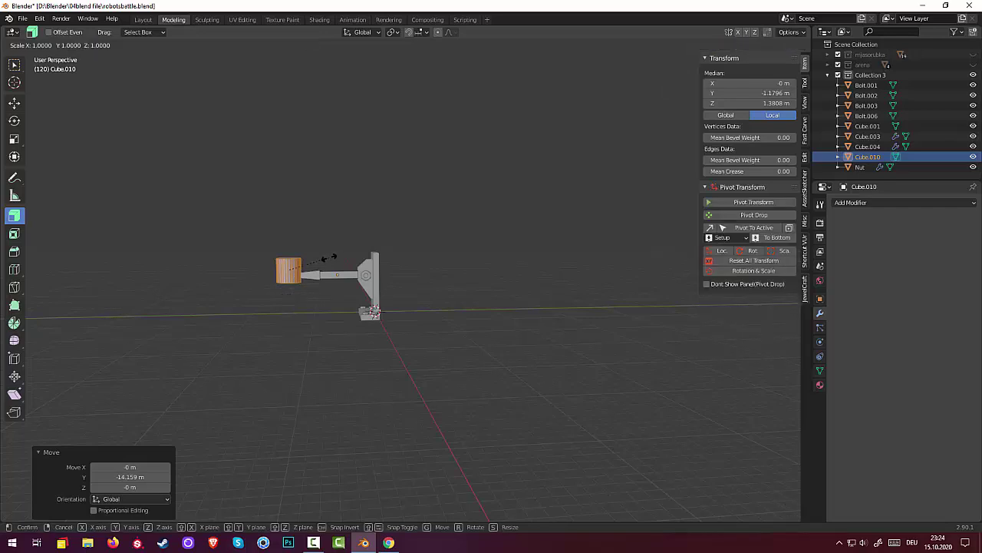
{"action": "key", "text": "z"}
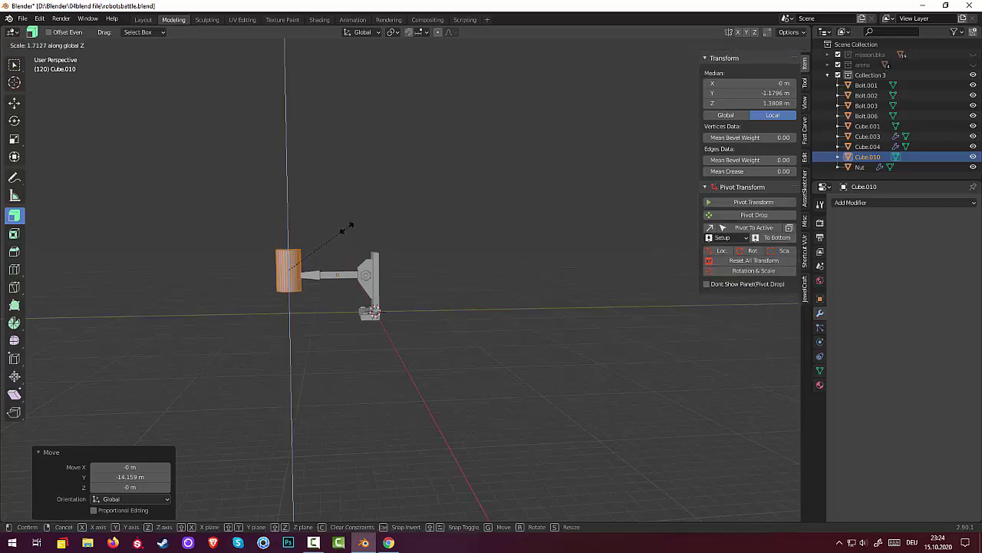
{"action": "left_click", "coordinate": [343, 235]}
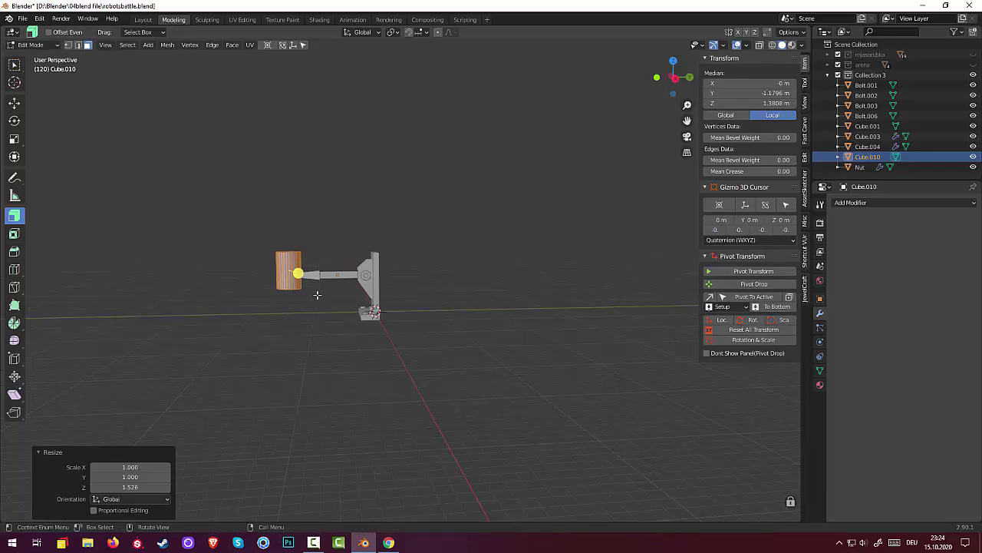
{"action": "key", "text": "KP_3"}
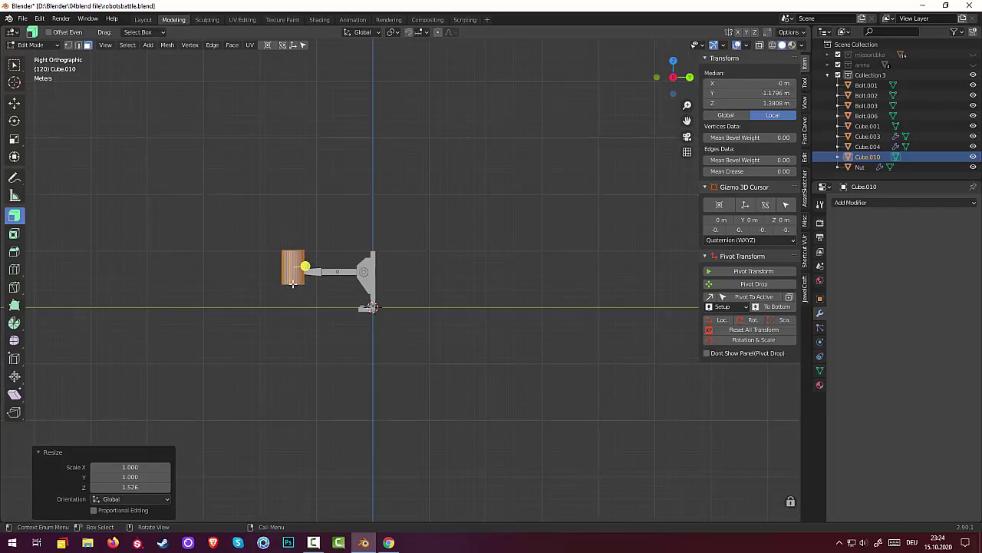
{"action": "key", "text": "g"}
{"action": "key", "text": "z"}
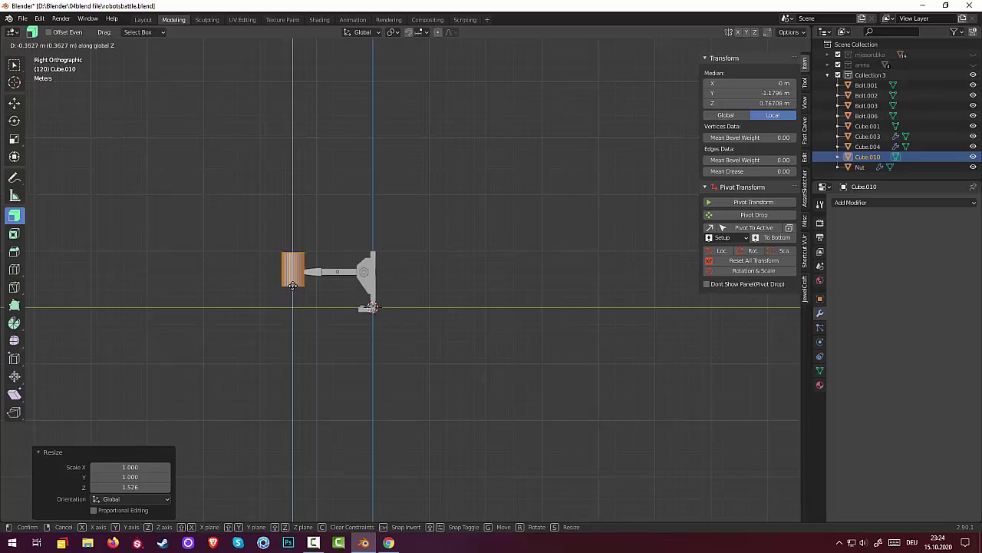
{"action": "left_click", "coordinate": [292, 288]}
{"action": "left_click", "coordinate": [334, 313]}
{"action": "mouse_move", "coordinate": [338, 316]}
{"action": "middle_mouse_down"}
{"action": "mouse_move", "coordinate": [405, 474]}
{"action": "mouse_move", "coordinate": [383, 491]}
{"action": "mouse_move", "coordinate": [366, 439]}
{"action": "mouse_move", "coordinate": [458, 377]}
{"action": "mouse_move", "coordinate": [541, 370]}
{"action": "mouse_move", "coordinate": [572, 389]}
{"action": "mouse_move", "coordinate": [526, 423]}
{"action": "mouse_move", "coordinate": [513, 474]}
{"action": "mouse_move", "coordinate": [493, 478]}
{"action": "mouse_move", "coordinate": [499, 377]}
{"action": "middle_mouse_up"}
Loop-cut the hammer head cylinder with 4 evenly spaced, centred horizontal cuts.
{"action": "scroll", "coordinate": [261, 282], "scroll_direction": "up", "scroll_amount": 1}
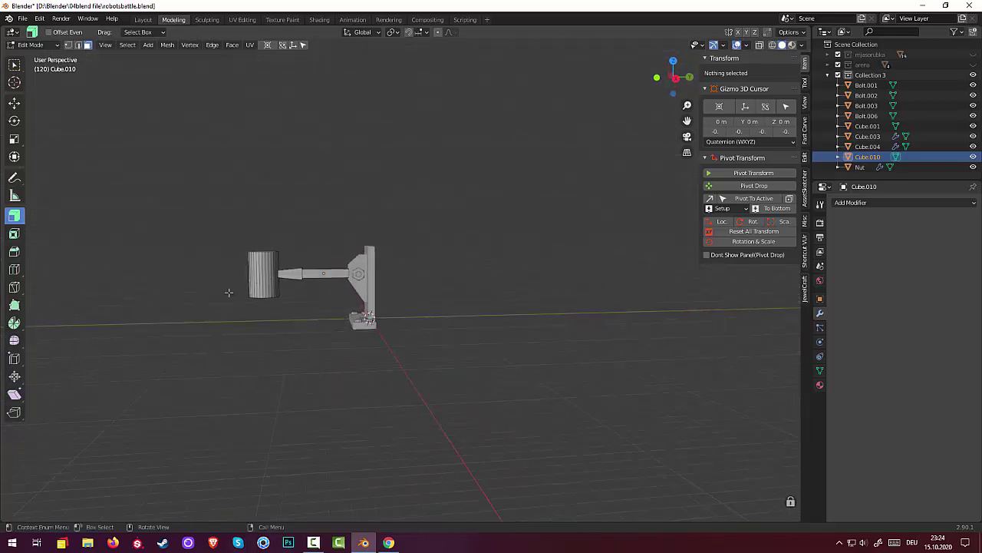
{"action": "scroll", "coordinate": [230, 291], "scroll_direction": "up", "scroll_amount": 1}
{"action": "middle_click_drag", "start_coordinate": [238, 286], "coordinate": [336, 315]}
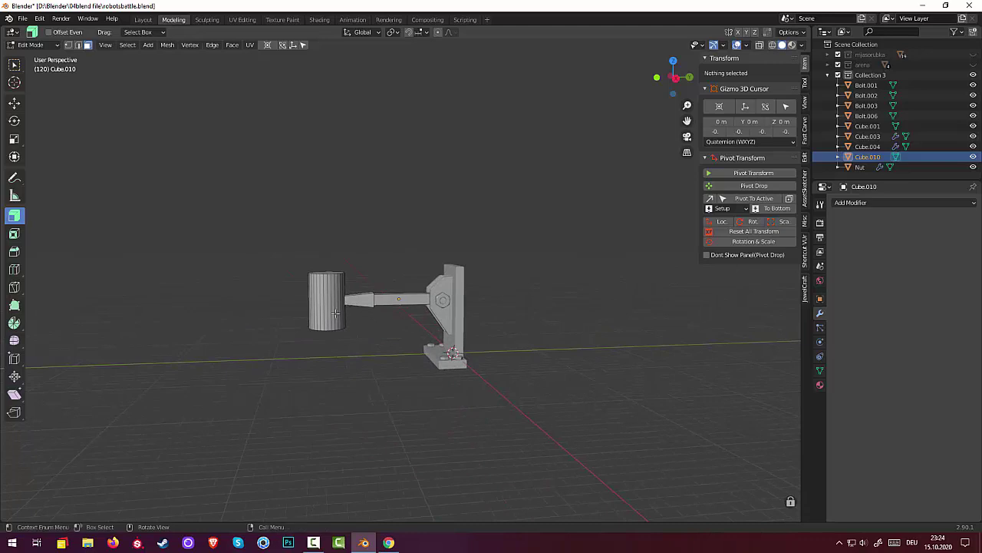
{"action": "scroll", "coordinate": [335, 313], "scroll_direction": "up", "scroll_amount": 1}
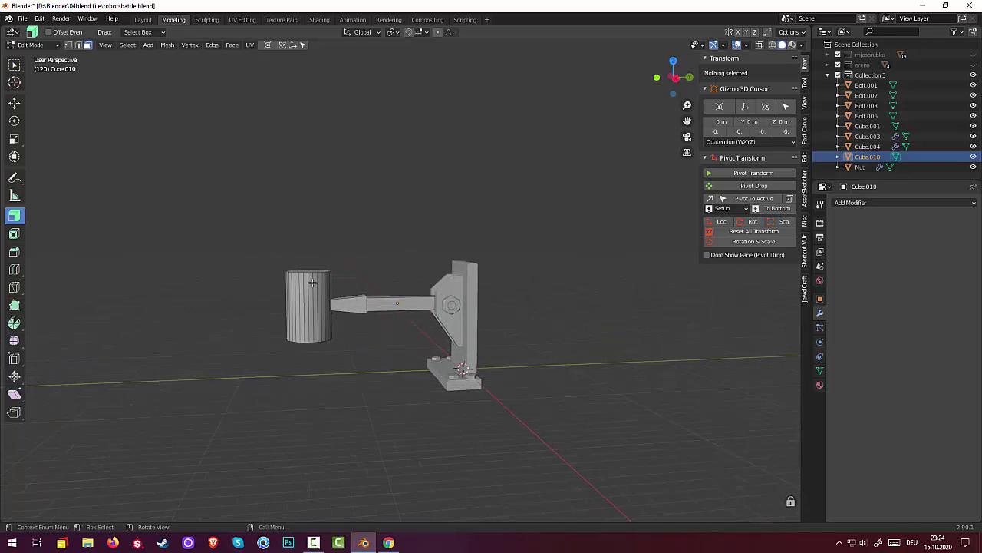
{"action": "left_click", "coordinate": [315, 313]}
{"action": "key", "text": "ctrl+r"}
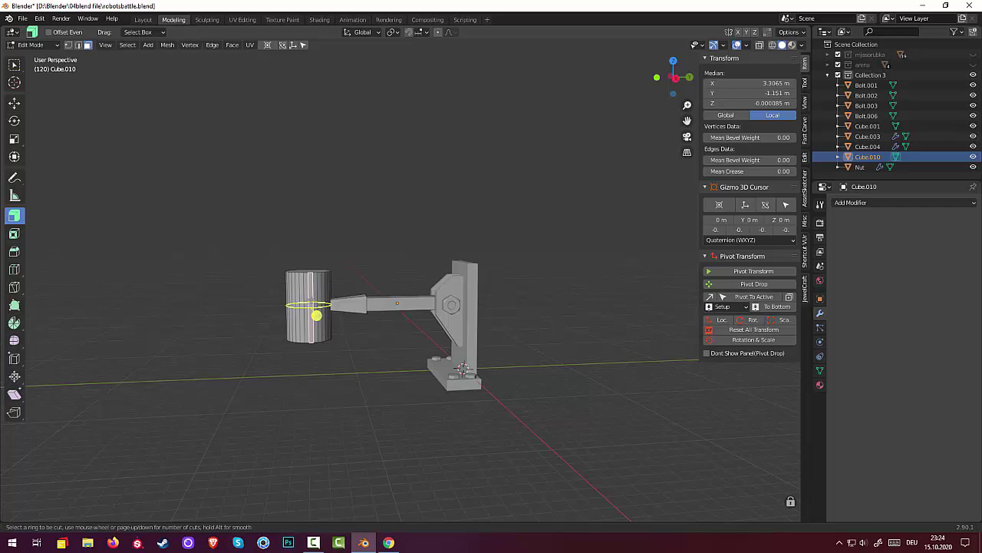
{"action": "scroll", "coordinate": [311, 299], "scroll_direction": "up", "scroll_amount": 1}
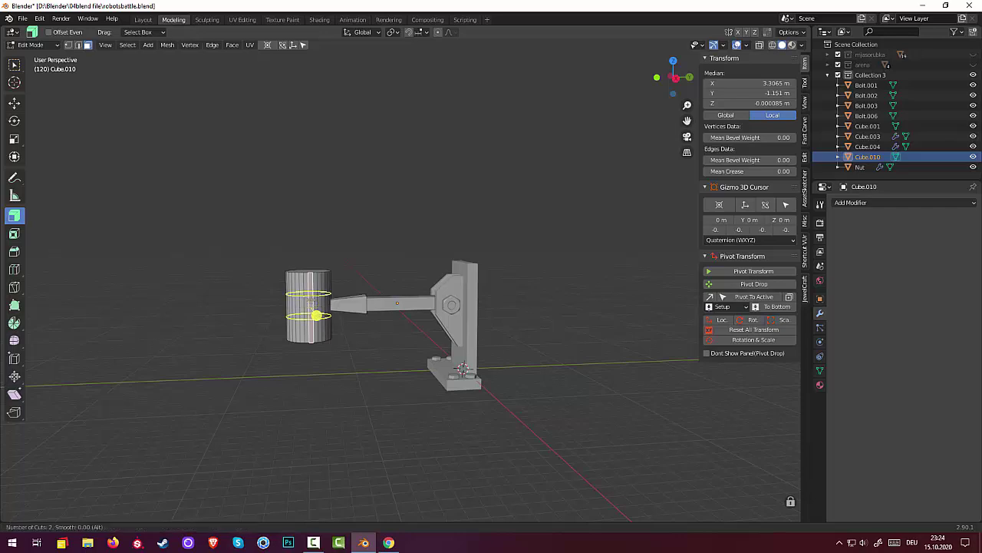
{"action": "scroll", "coordinate": [311, 298], "scroll_direction": "up", "scroll_amount": 1}
{"action": "scroll", "coordinate": [311, 299], "scroll_direction": "up", "scroll_amount": 1}
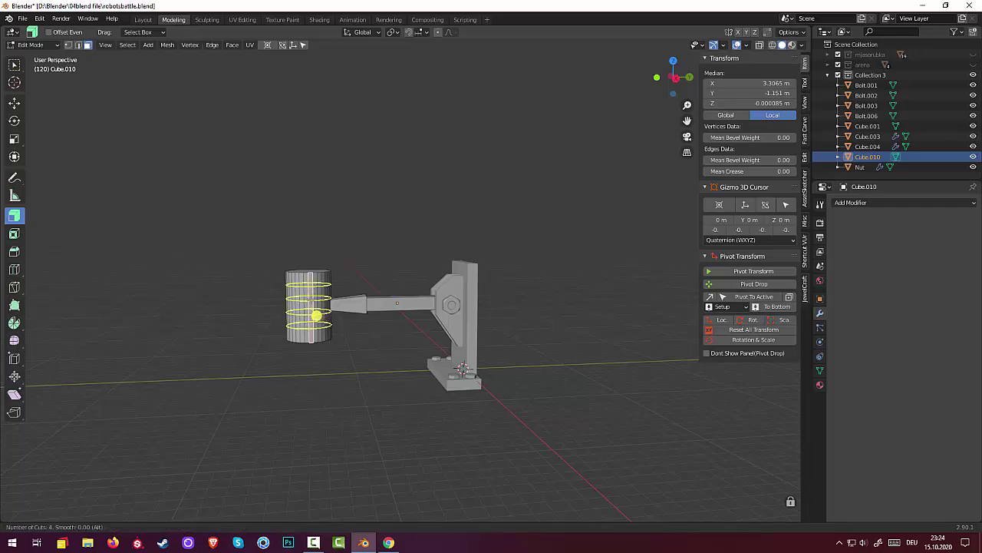
{"action": "left_click", "coordinate": [311, 300]}
{"action": "right_click", "coordinate": [312, 300]}
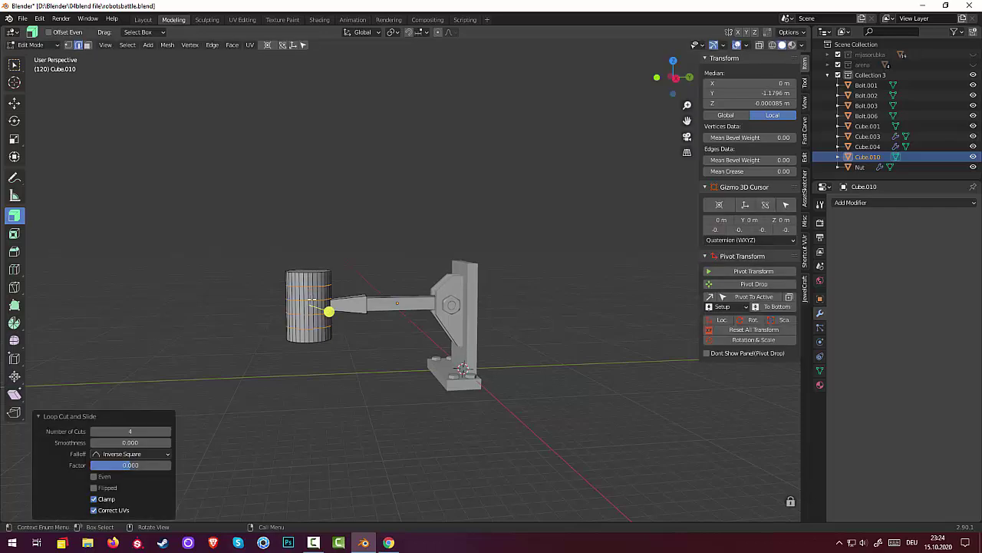
{"action": "left_click", "coordinate": [327, 286]}
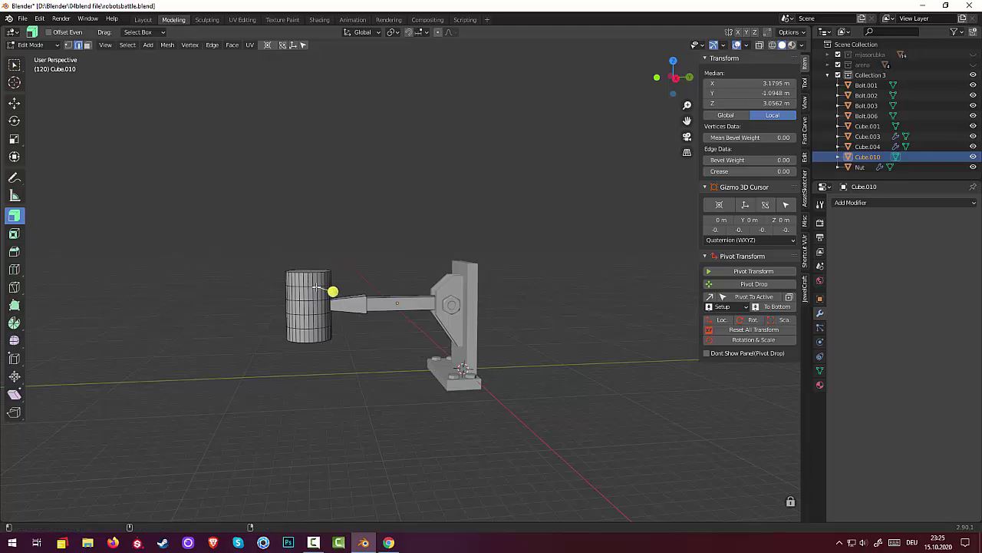
Restore the German keyboard layout after it switched to English.
{"action": "key", "text": "super"}
{"action": "key", "text": "super"}
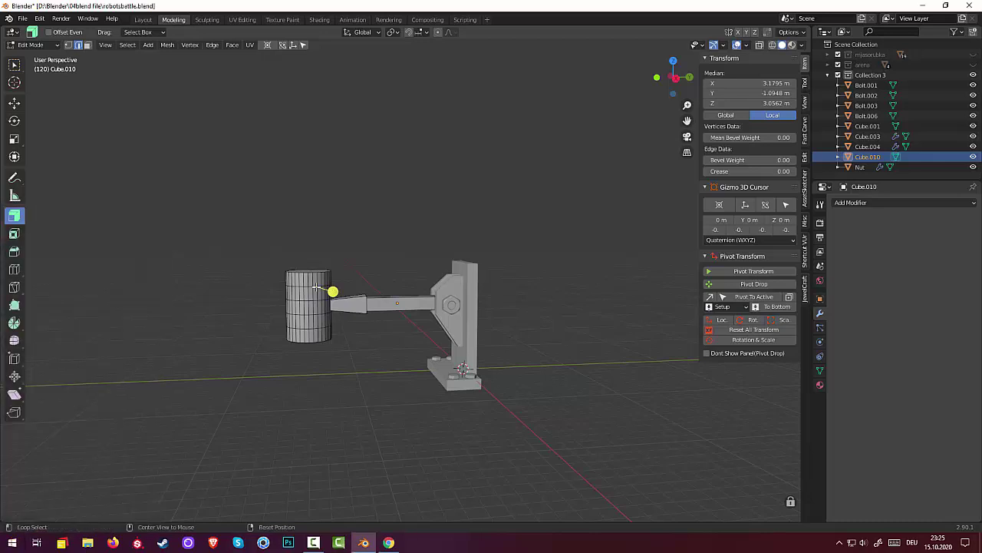
{"action": "left_click", "coordinate": [316, 286], "text": "alt"}
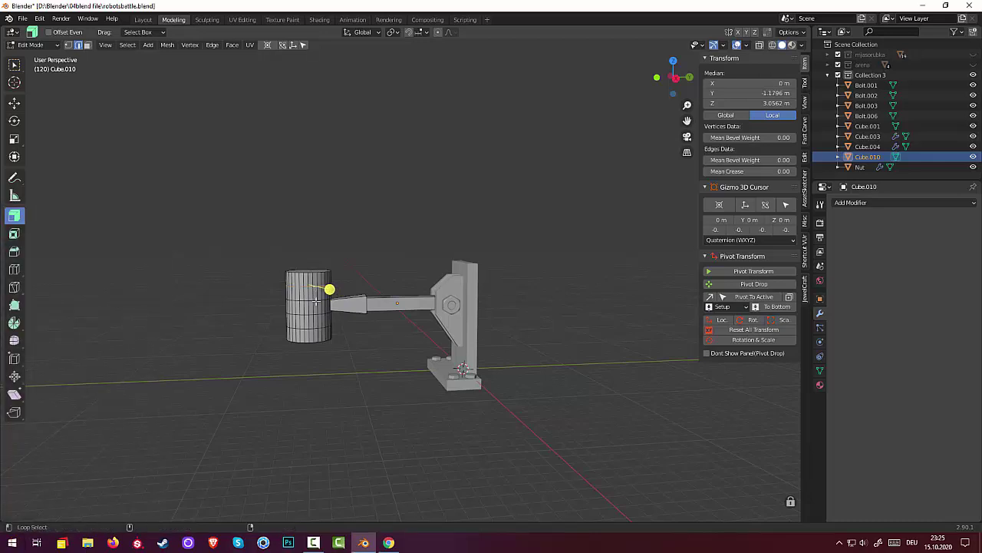
{"action": "key", "text": "alt+shift"}
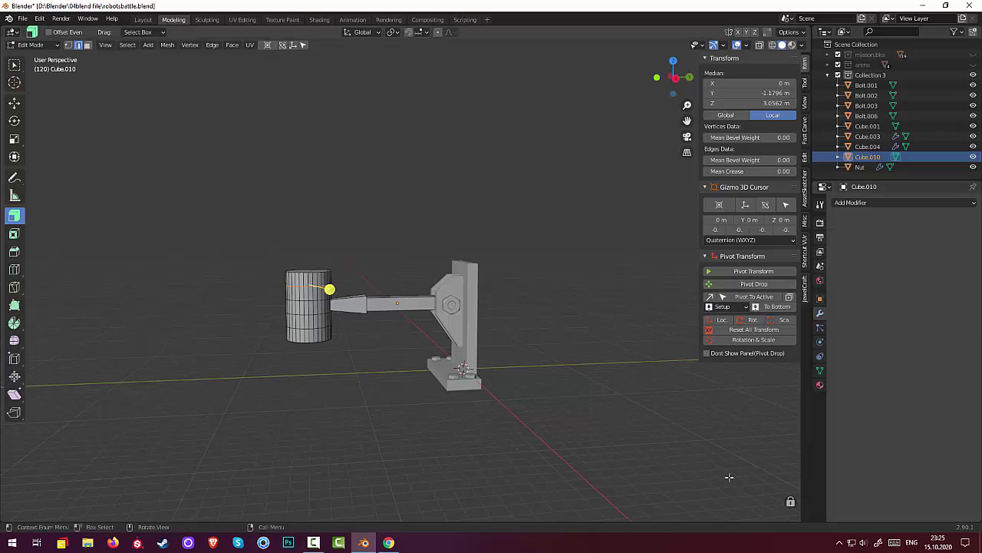
{"action": "left_click", "coordinate": [911, 542]}
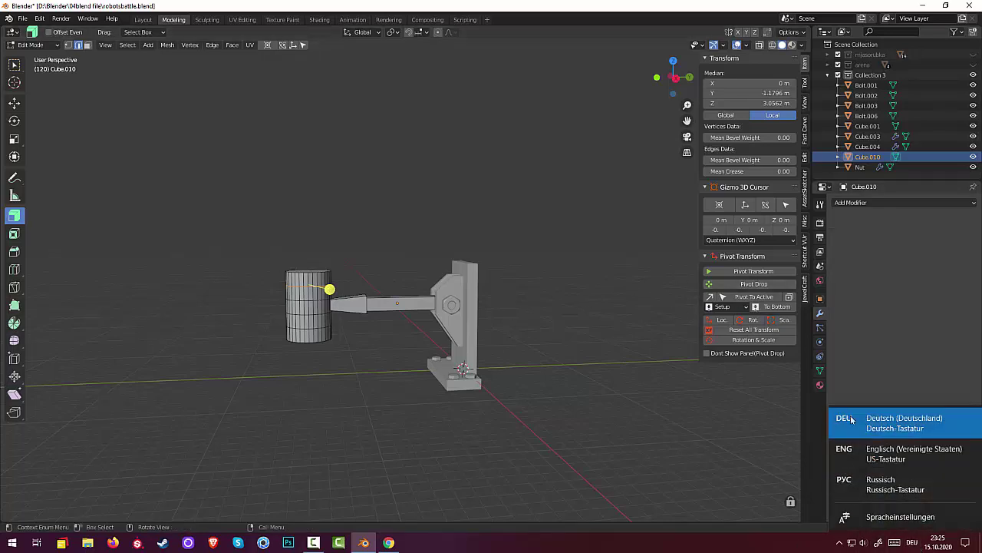
{"action": "left_click", "coordinate": [883, 423]}
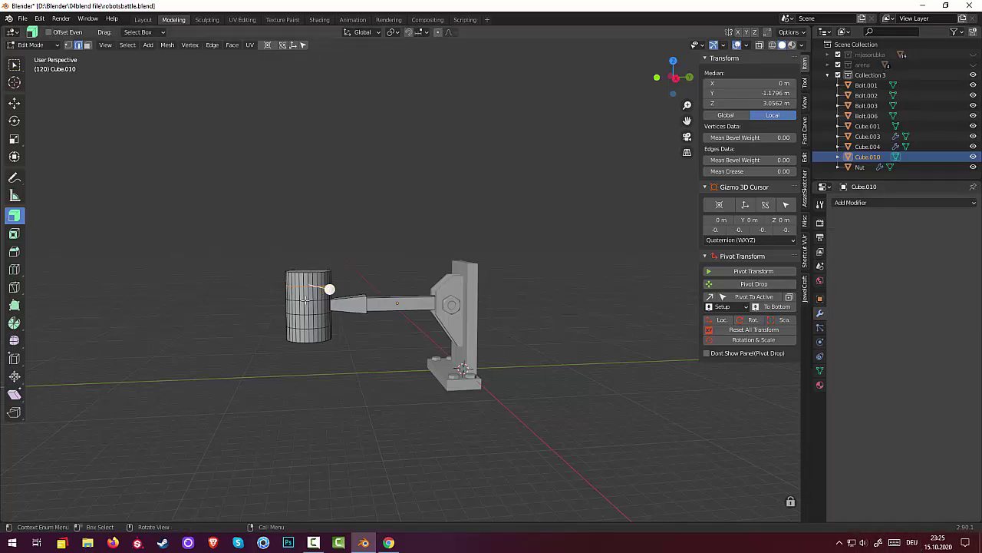
Select the edge loop near the top of the head and raise it about 0.5 m along Z.
{"action": "left_click", "coordinate": [306, 302], "text": "alt"}
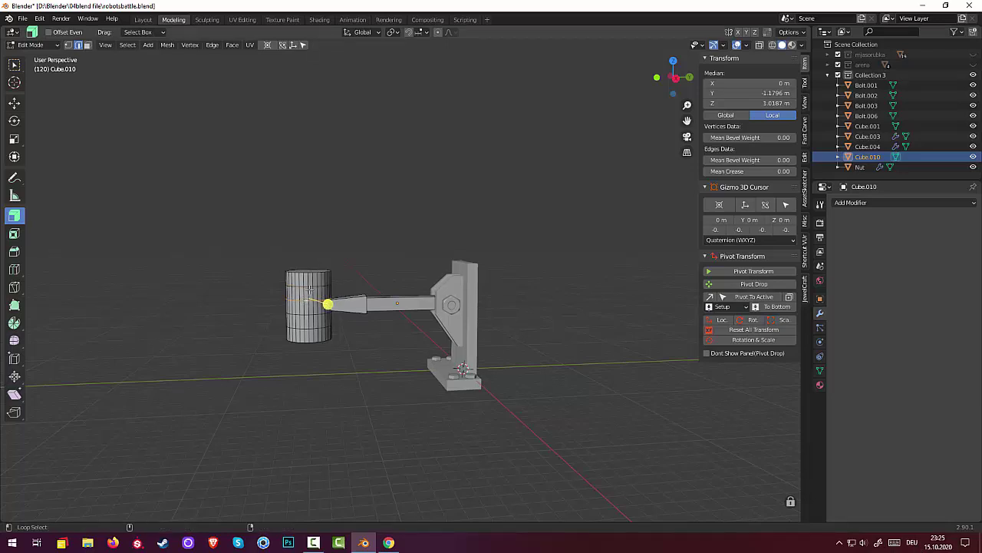
{"action": "left_click", "coordinate": [308, 288], "text": "alt"}
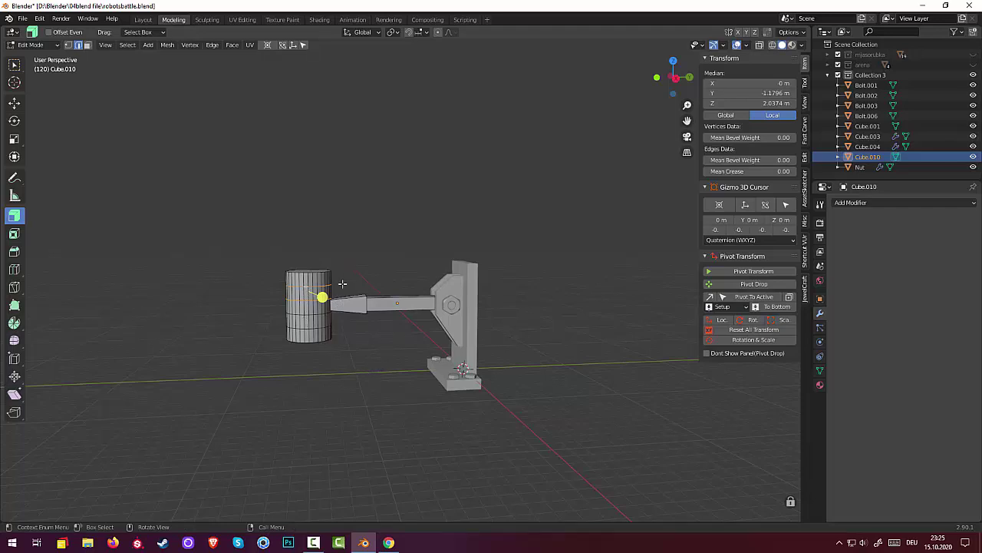
{"action": "key", "text": "g"}
{"action": "key", "text": "z"}
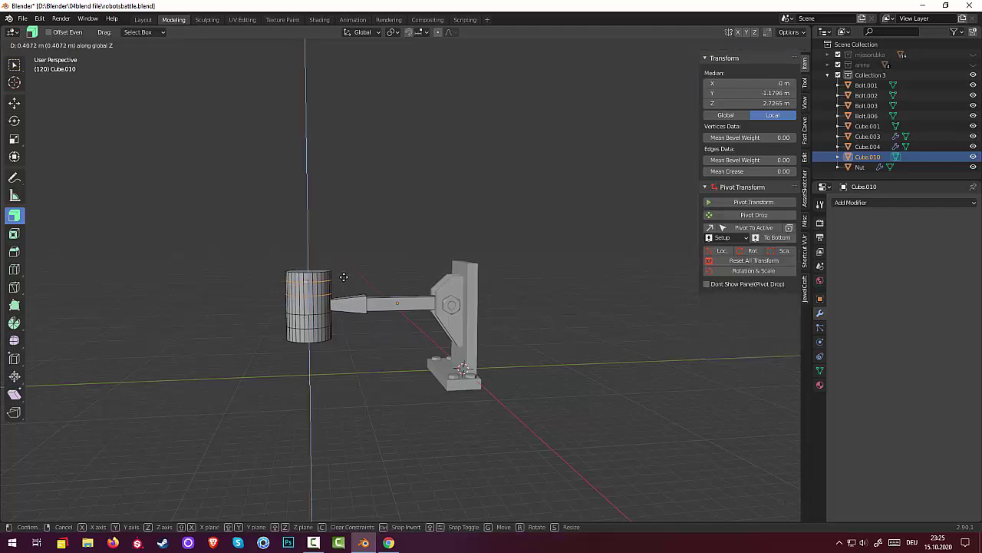
{"action": "left_click", "coordinate": [343, 278]}
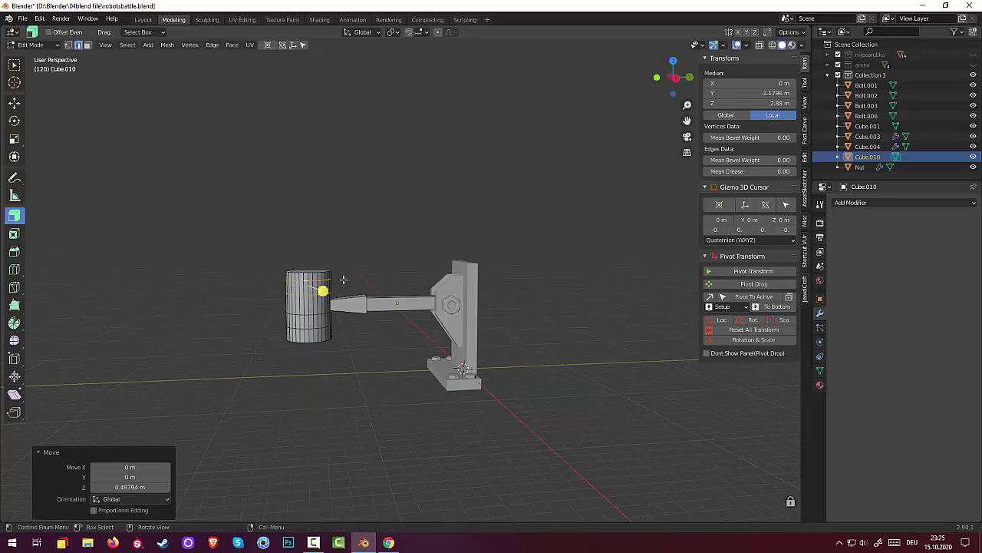
{"action": "left_click", "coordinate": [315, 329], "text": "alt"}
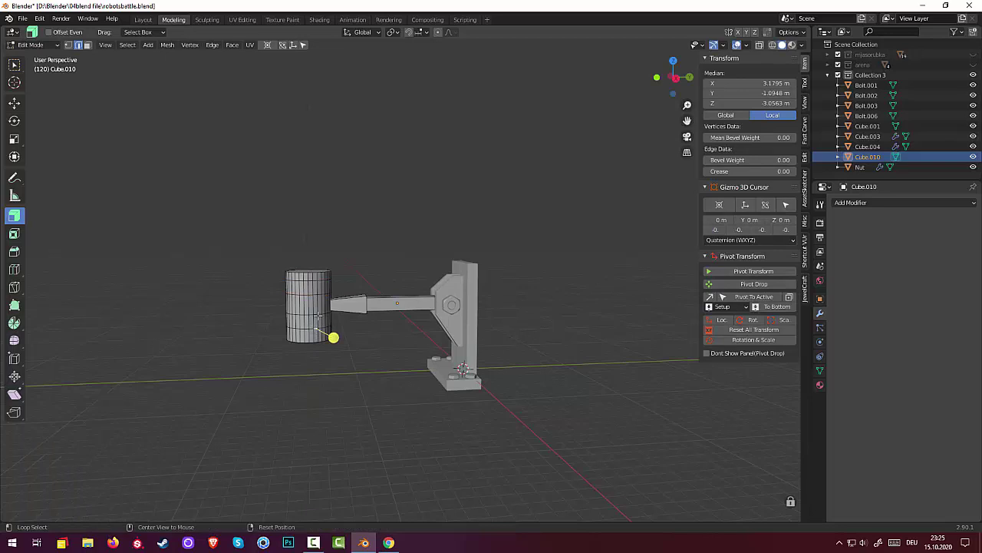
Select the edge loop near the bottom and lower it 0.507 m along Z.
{"action": "left_click", "coordinate": [316, 315], "text": "alt"}
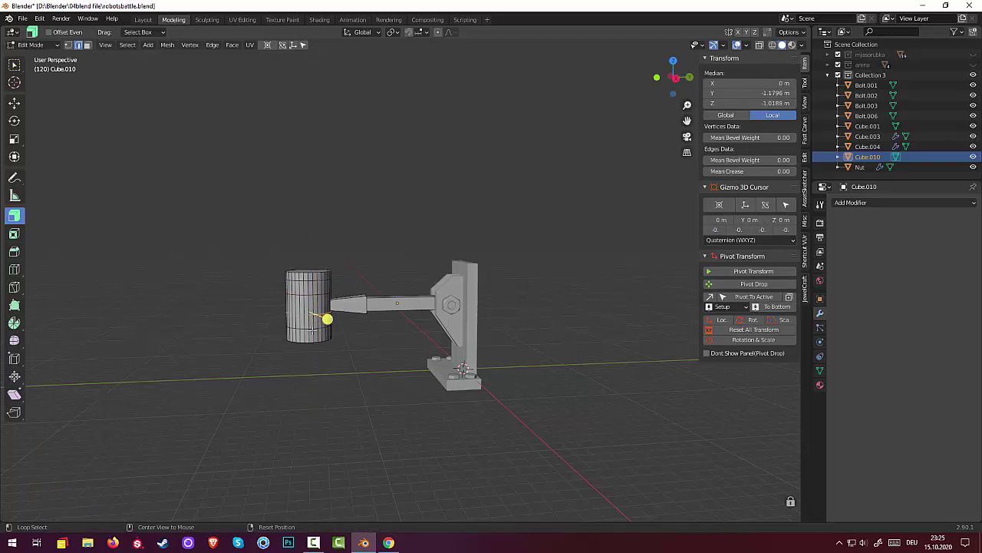
{"action": "left_click", "coordinate": [315, 329], "text": "alt"}
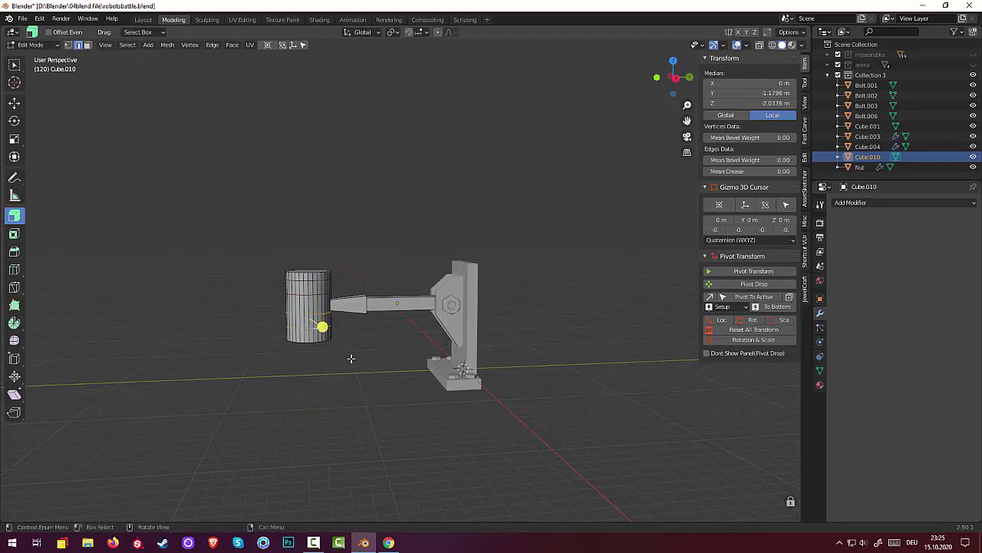
{"action": "key", "text": "g"}
{"action": "key", "text": "z"}
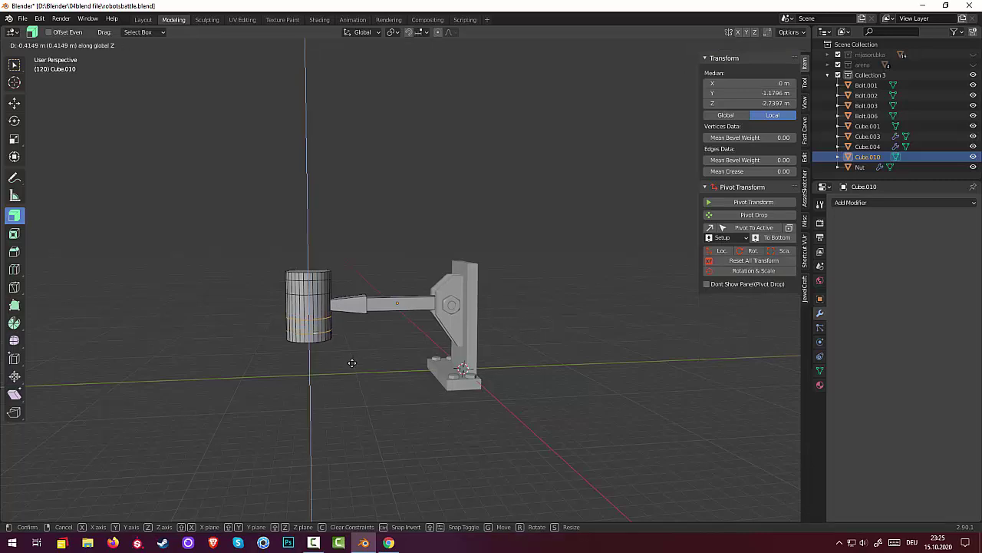
{"action": "left_click", "coordinate": [322, 333]}
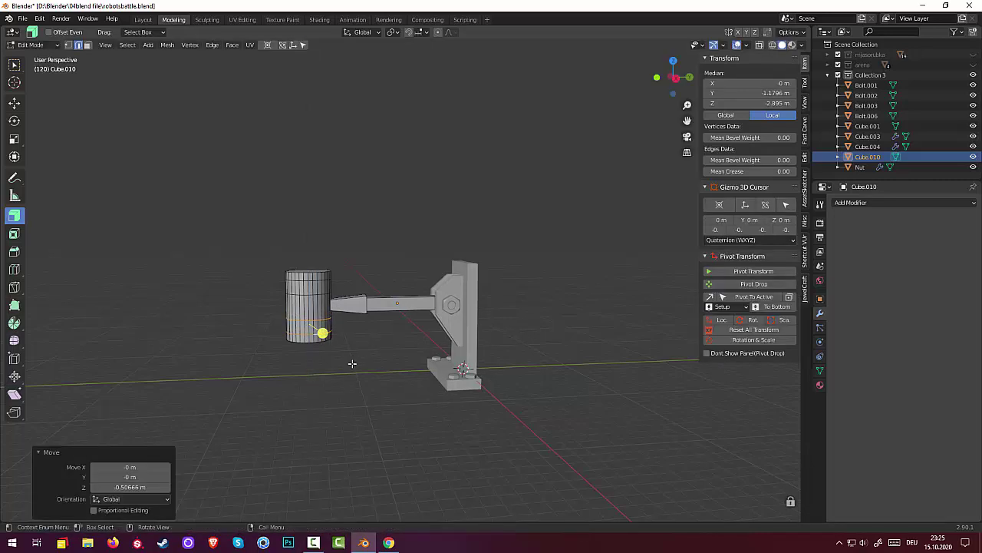
{"action": "left_click", "coordinate": [311, 288]}
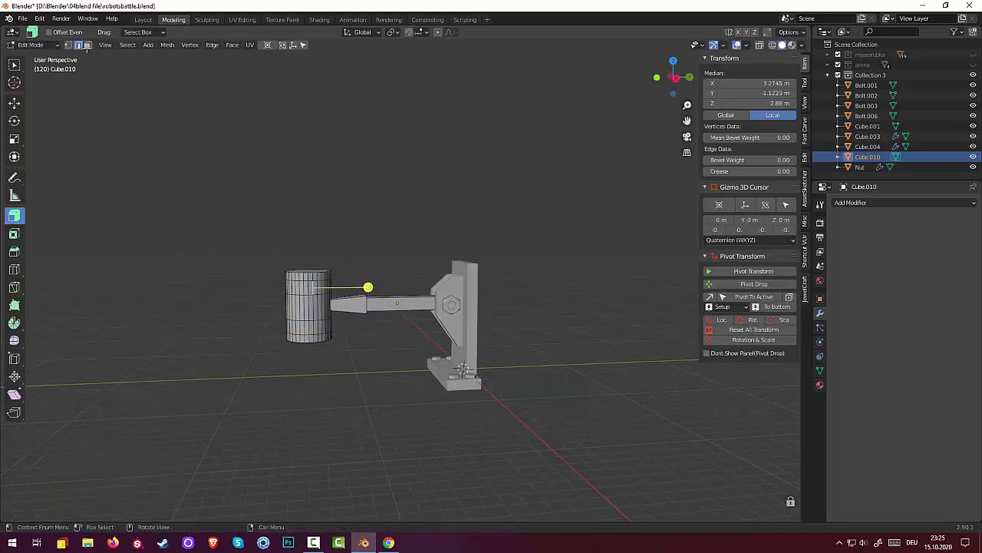
Switch to face selection and select the hammer head's upper band.
{"action": "left_click", "coordinate": [87, 45]}
{"action": "left_click", "coordinate": [314, 287]}
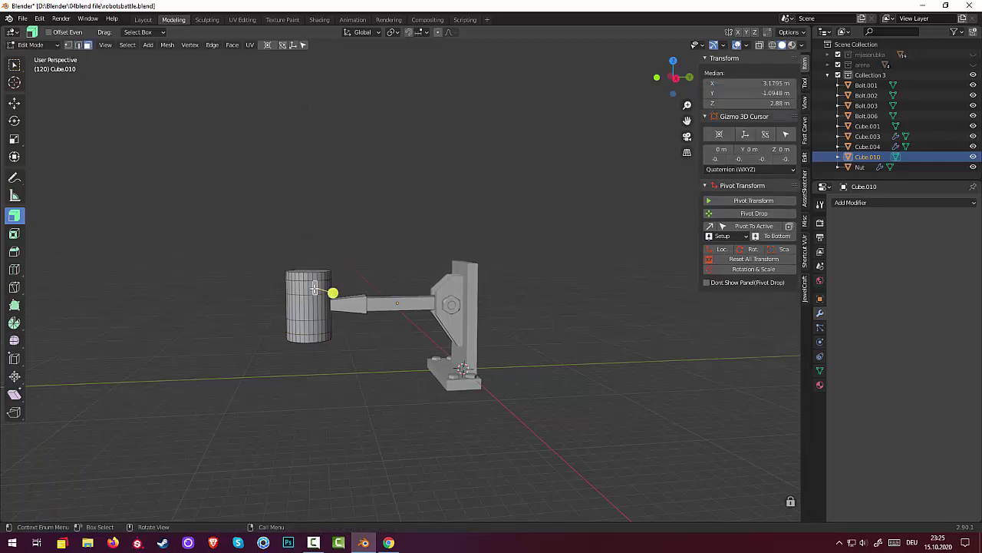
{"action": "key", "text": "1"}
{"action": "left_click", "coordinate": [314, 288], "text": "alt"}
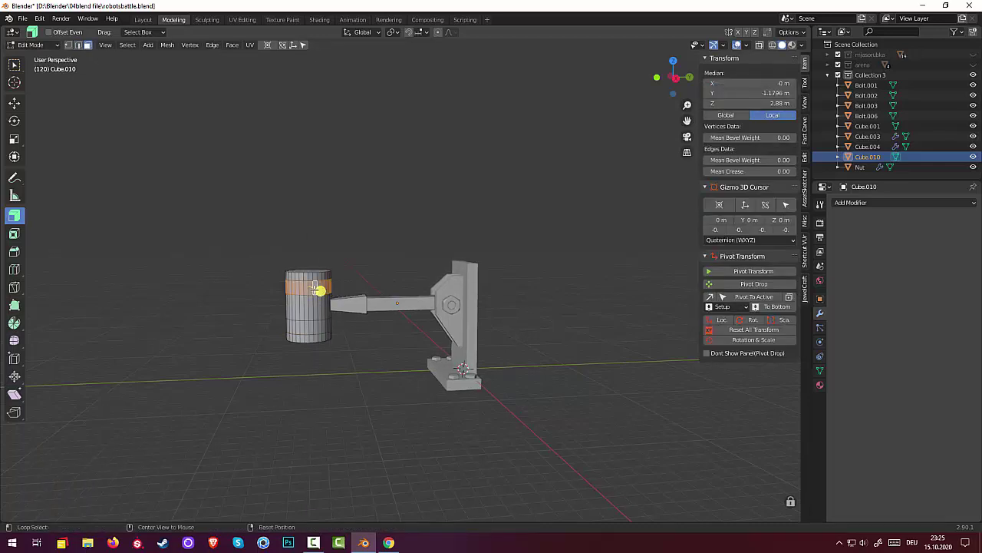
Extrude the upper and lower bands outward along normals by 0.0306 m.
{"action": "left_click", "coordinate": [315, 330], "text": "alt+shift"}
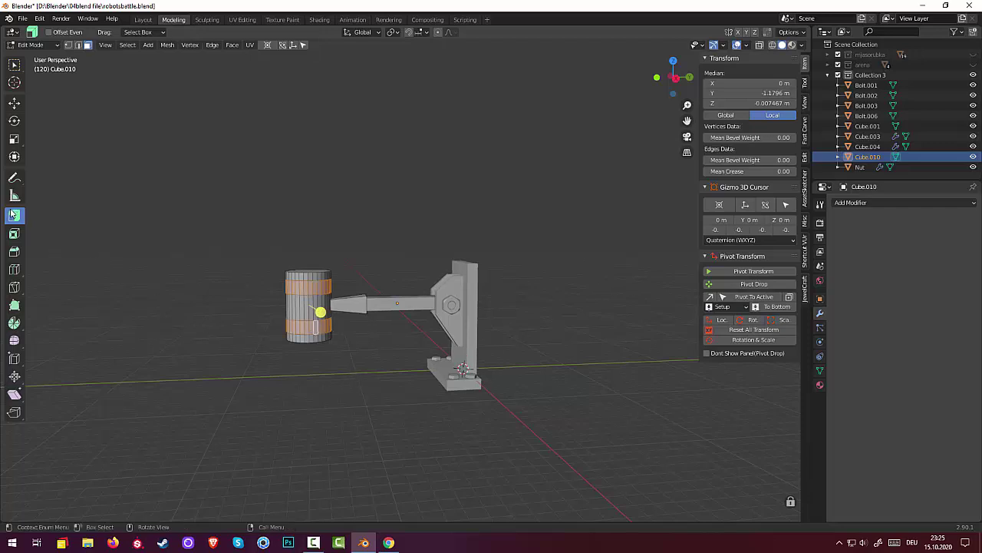
{"action": "key", "text": "alt+s"}
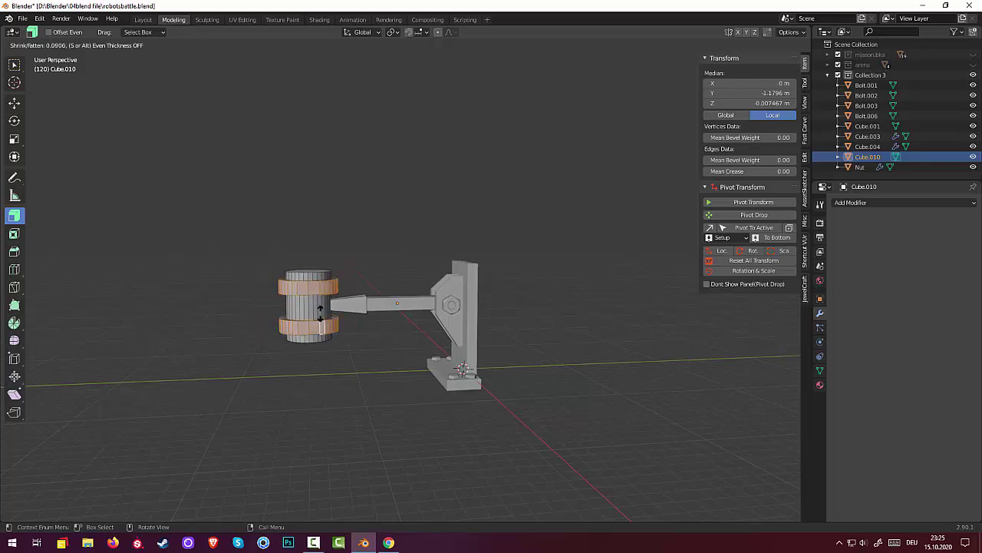
{"action": "left_click", "coordinate": [320, 310]}
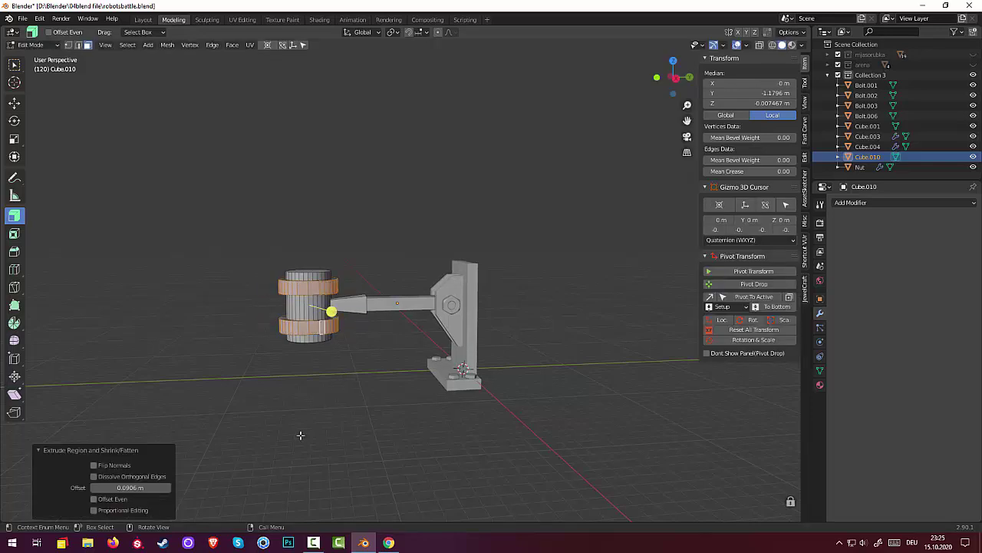
{"action": "left_click_drag", "start_coordinate": [132, 489], "coordinate": [103, 488]}
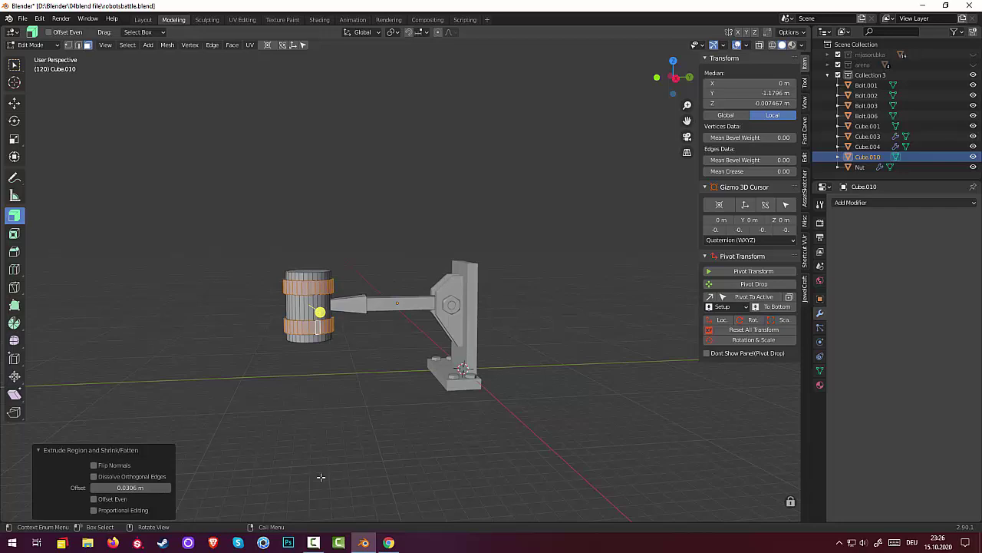
{"action": "left_click", "coordinate": [319, 438]}
{"action": "mouse_move", "coordinate": [390, 408]}
{"action": "middle_mouse_down"}
{"action": "mouse_move", "coordinate": [460, 447]}
{"action": "mouse_move", "coordinate": [410, 406]}
{"action": "middle_mouse_up"}
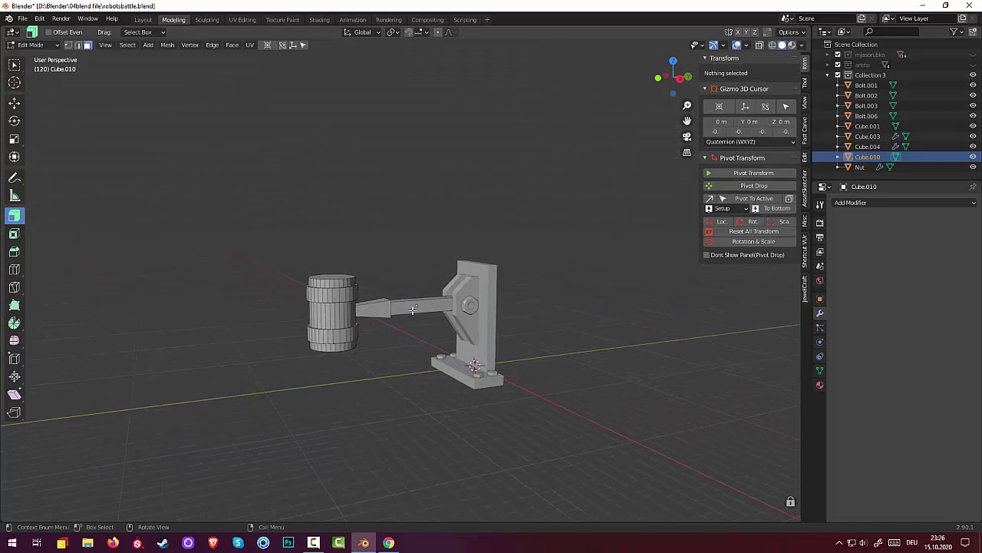
{"action": "left_click", "coordinate": [413, 309]}
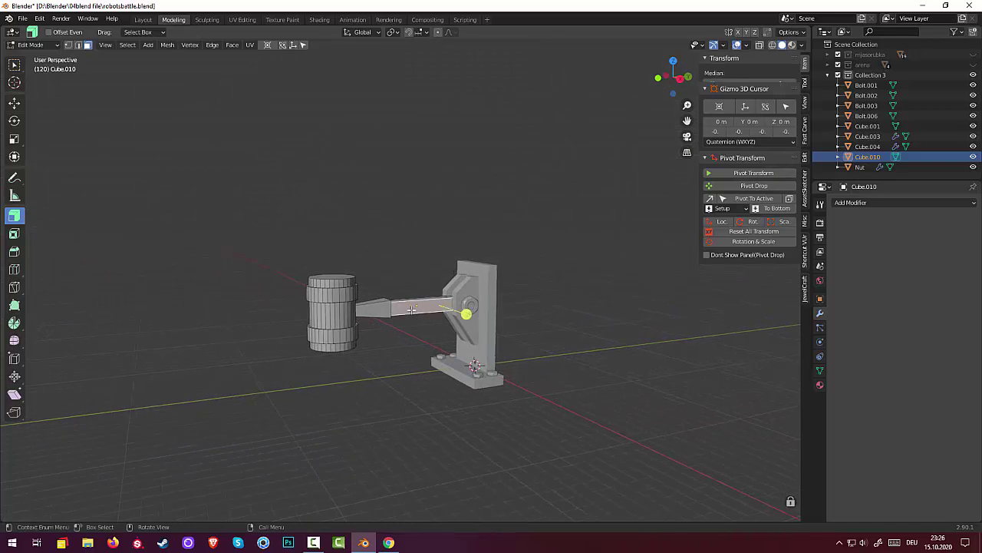
{"action": "left_click", "coordinate": [34, 44]}
{"action": "left_click", "coordinate": [31, 57]}
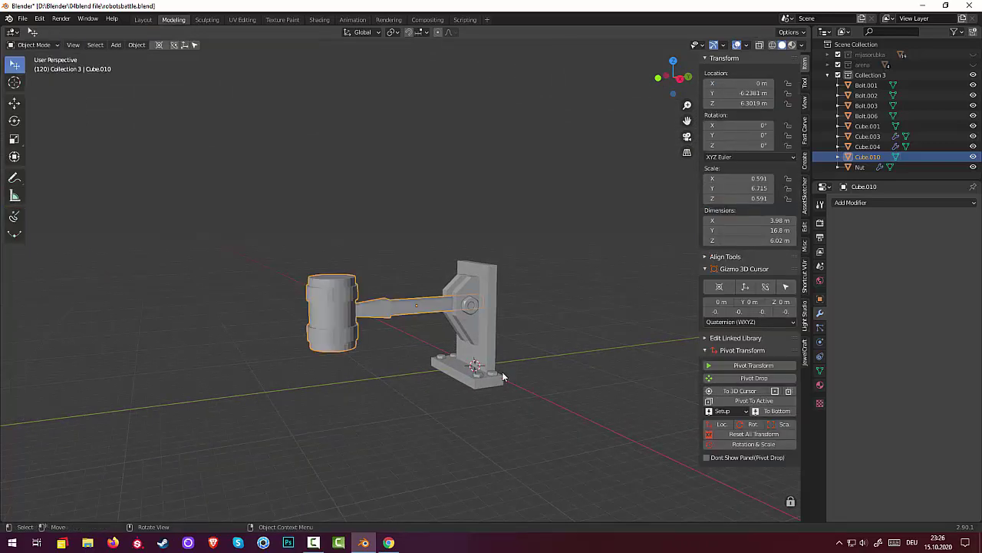
{"action": "left_click", "coordinate": [848, 203]}
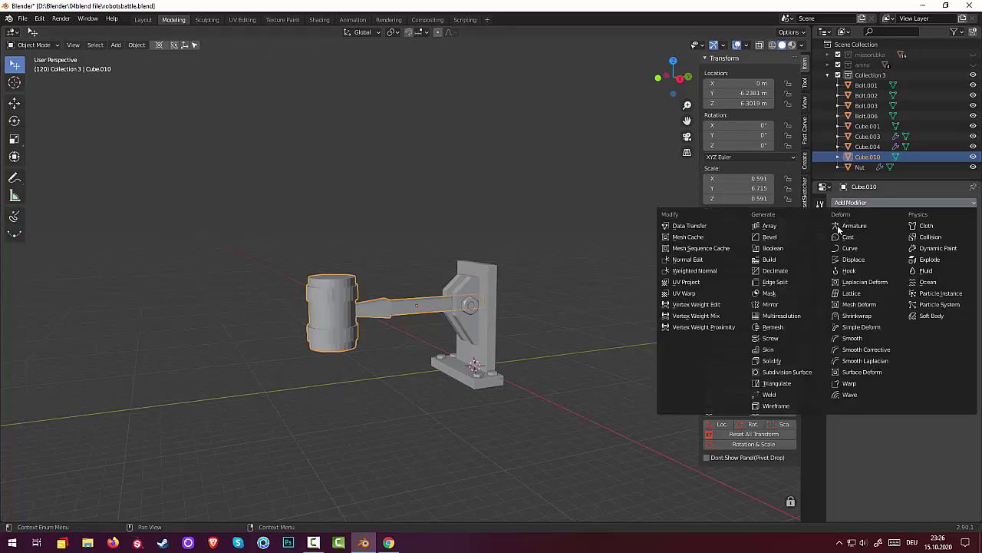
{"action": "left_click", "coordinate": [770, 237]}
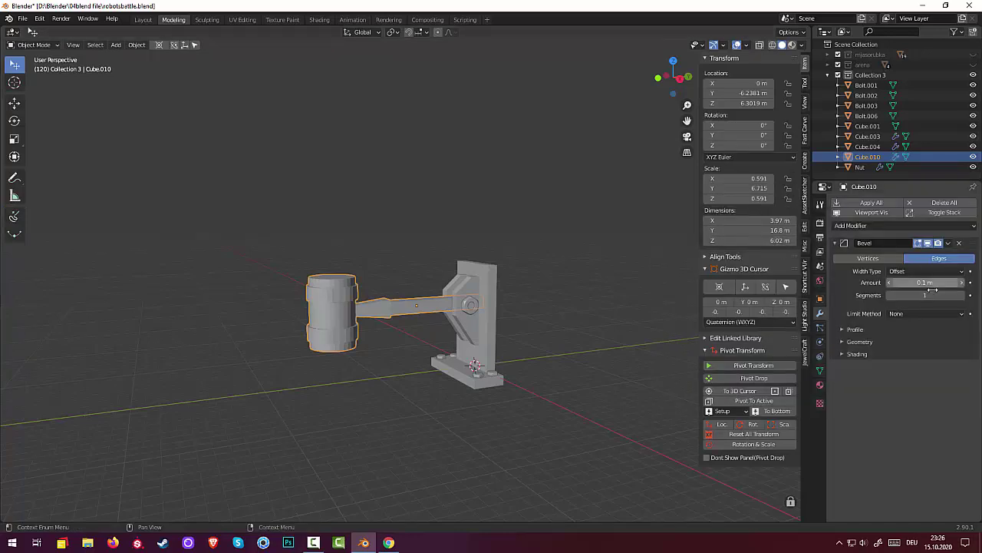
{"action": "mouse_move", "coordinate": [925, 282]}
{"action": "left_mouse_down"}
{"action": "mouse_move", "coordinate": [940, 282]}
{"action": "mouse_move", "coordinate": [894, 283]}
{"action": "left_mouse_up"}
{"action": "left_click", "coordinate": [606, 396]}
{"action": "mouse_move", "coordinate": [564, 407]}
{"action": "middle_mouse_down"}
{"action": "mouse_move", "coordinate": [574, 441]}
{"action": "mouse_move", "coordinate": [453, 408]}
{"action": "middle_mouse_up"}
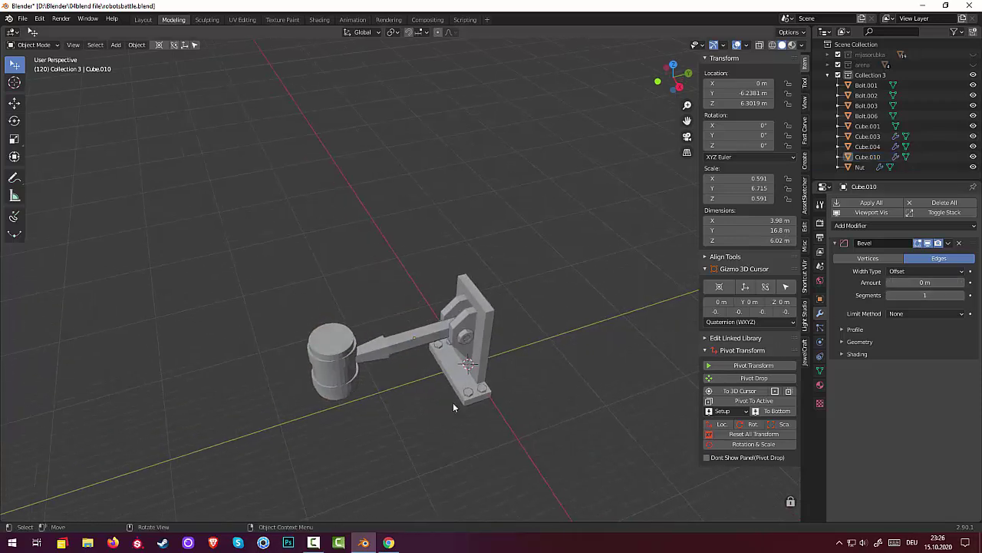
{"action": "left_click", "coordinate": [395, 343]}
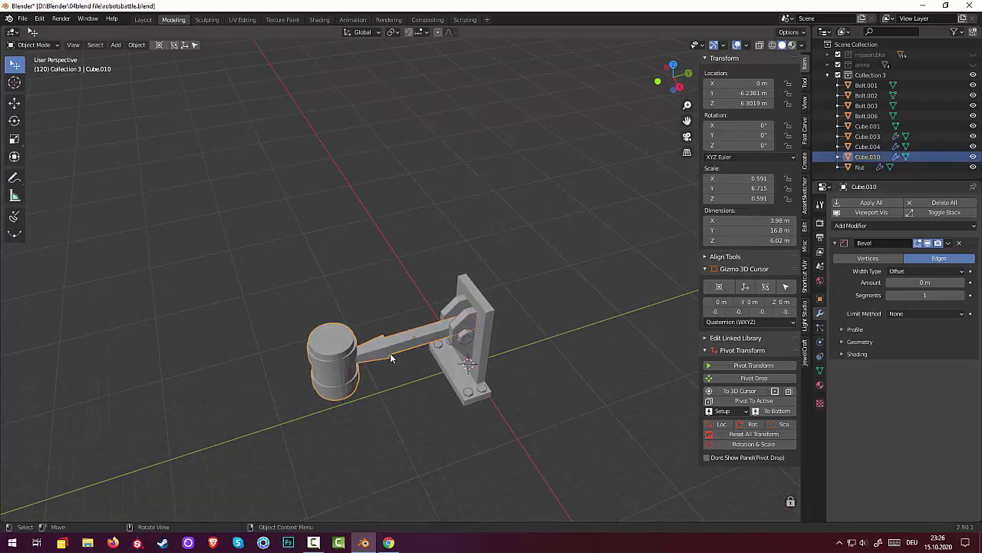
{"action": "middle_click_drag", "start_coordinate": [390, 353], "coordinate": [362, 321]}
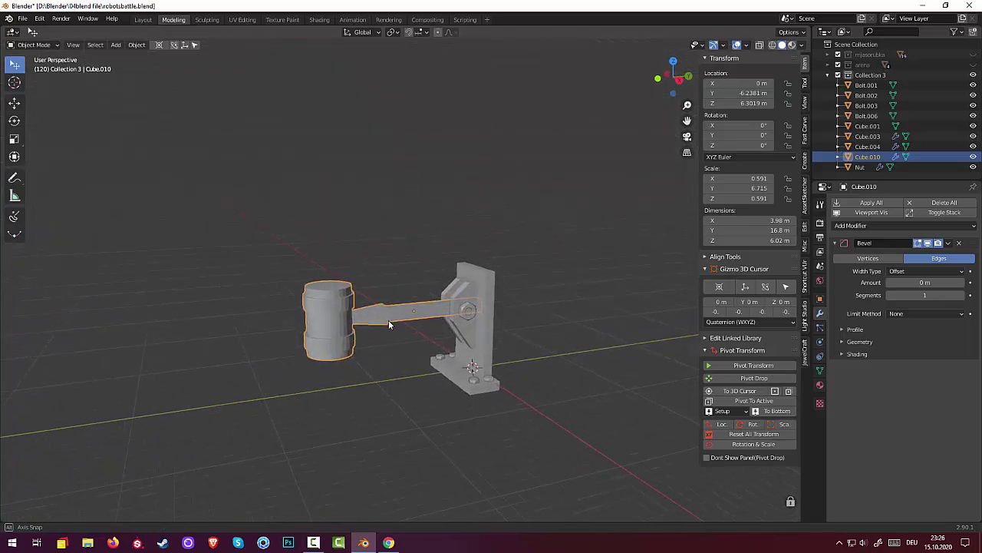
{"action": "mouse_move", "coordinate": [365, 325]}
{"action": "middle_mouse_down"}
{"action": "mouse_move", "coordinate": [383, 323]}
{"action": "mouse_move", "coordinate": [387, 368]}
{"action": "middle_mouse_up"}
{"action": "left_click", "coordinate": [386, 368]}
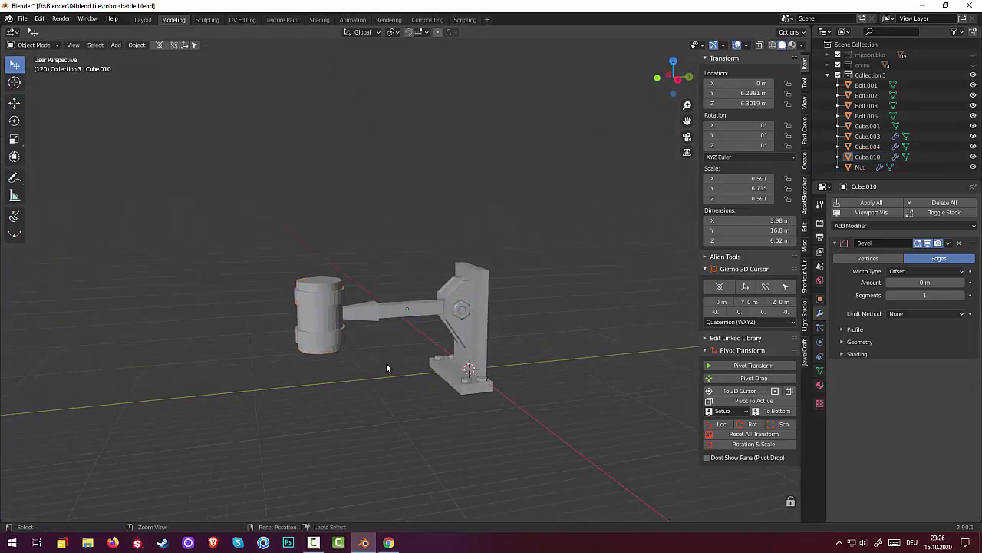
{"action": "key", "text": "ctrl+z"}
{"action": "key", "text": "ctrl+shift+z"}
{"action": "key", "text": "ctrl+z"}
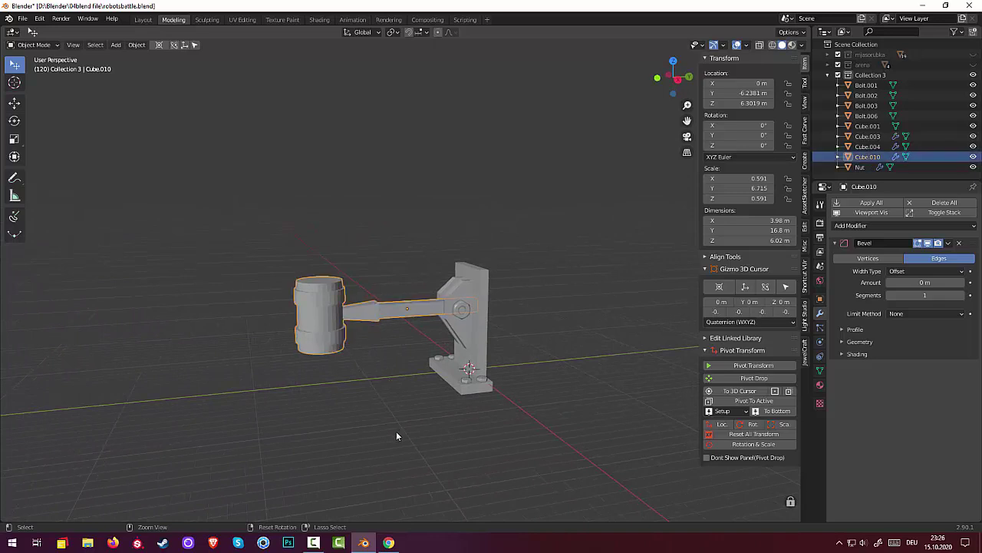
{"action": "key", "text": "ctrl+z"}
{"action": "key", "text": "ctrl+z"}
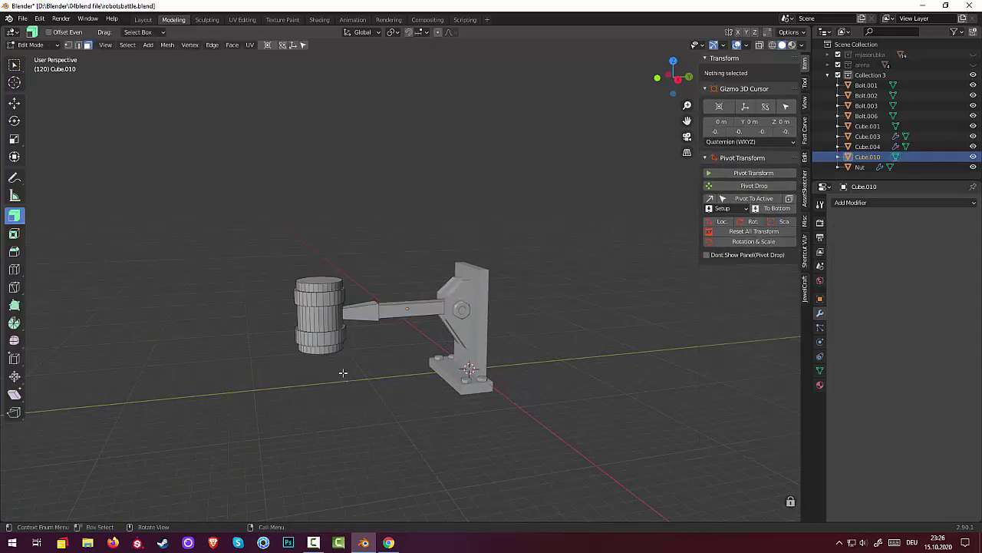
Select the hammer-head edge loops, grow the selection over the whole head, and separate it by selection.
{"action": "left_click", "coordinate": [340, 326], "text": "ctrl+alt"}
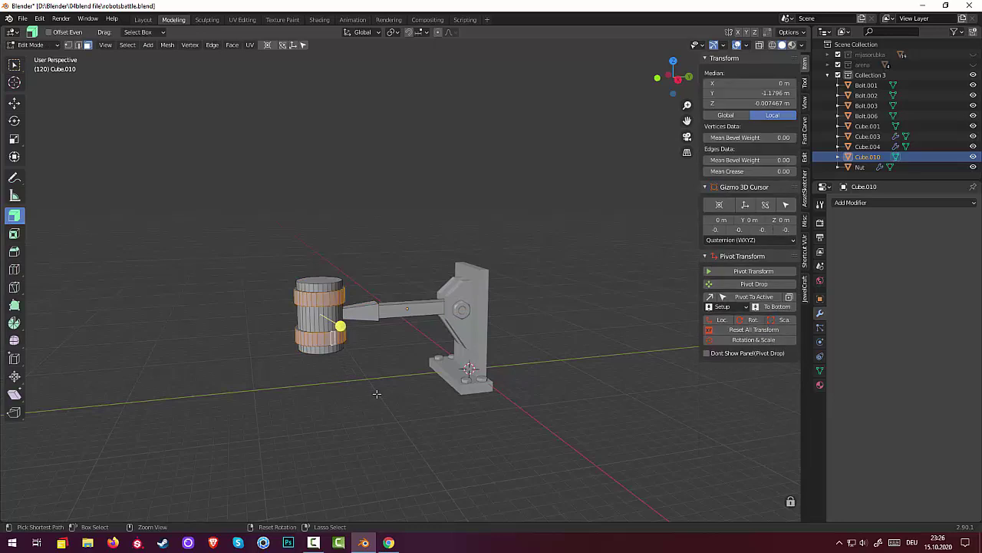
{"action": "key", "text": "ctrl+KP_Add"}
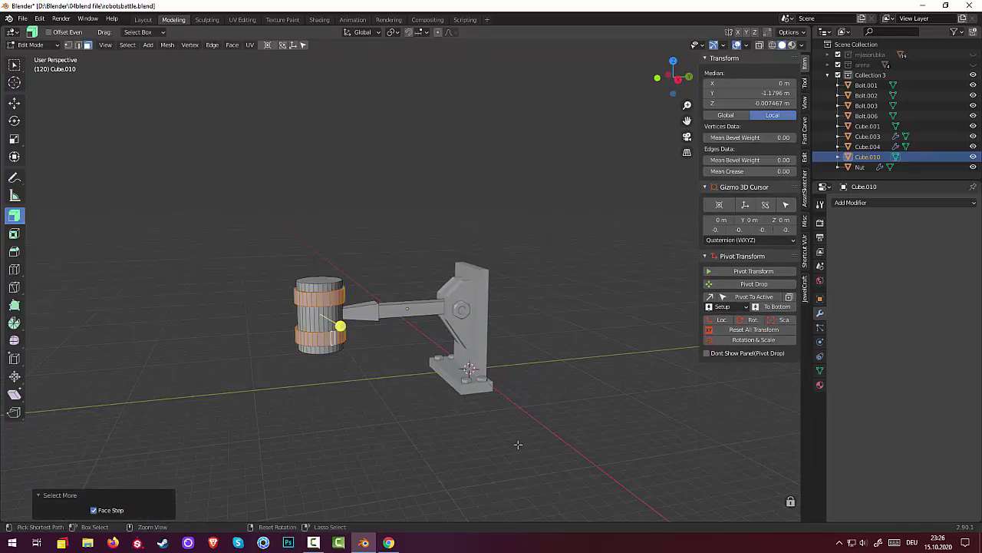
{"action": "key", "text": "ctrl+KP_Add"}
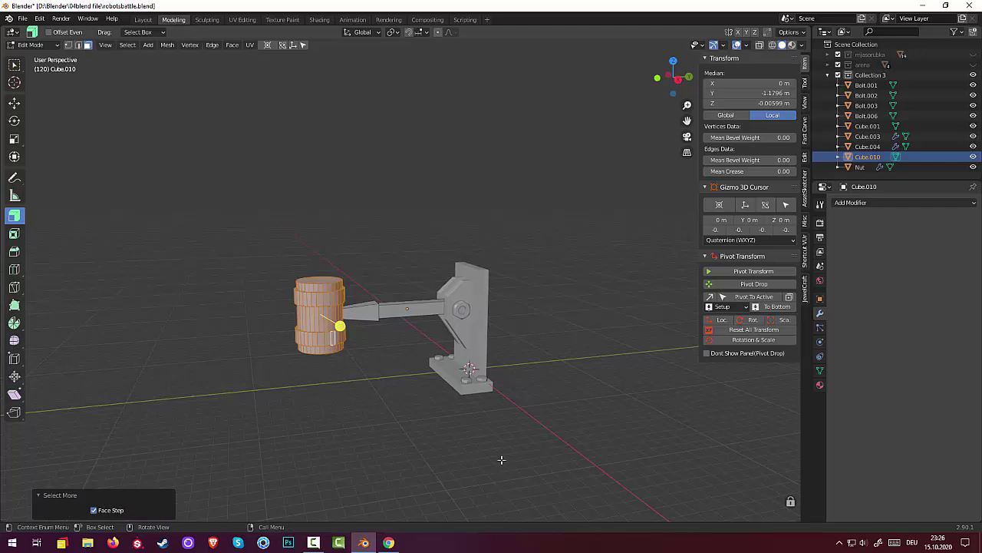
{"action": "key", "text": "p"}
{"action": "left_click", "coordinate": [503, 461]}
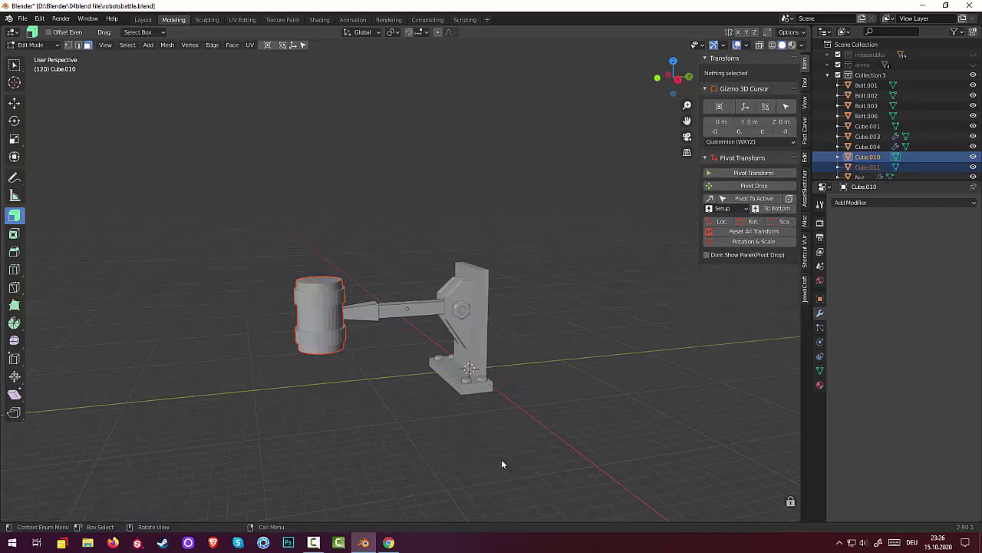
Return to Object Mode and select the new hammer head object, Cube.011.
{"action": "left_click", "coordinate": [39, 46]}
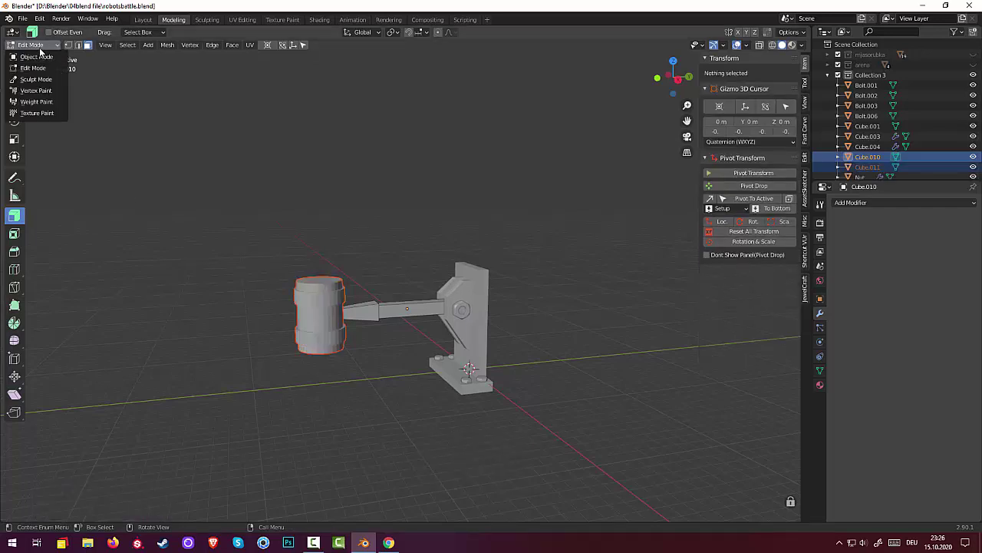
{"action": "left_click", "coordinate": [40, 57]}
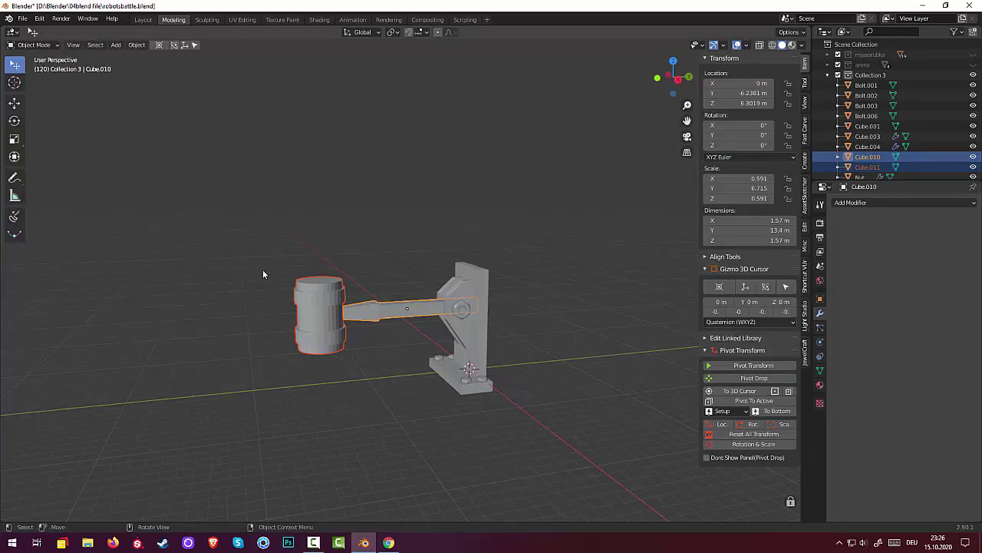
{"action": "left_click", "coordinate": [314, 327]}
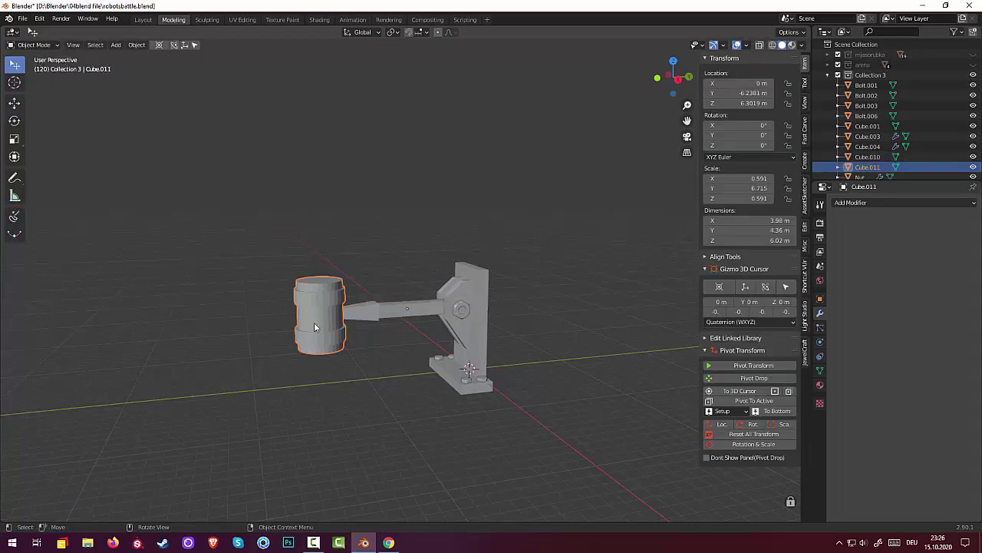
Add a Bevel modifier to Cube.011 with a 1.93 m amount and one segment.
{"action": "left_click", "coordinate": [846, 203]}
{"action": "left_click", "coordinate": [761, 239]}
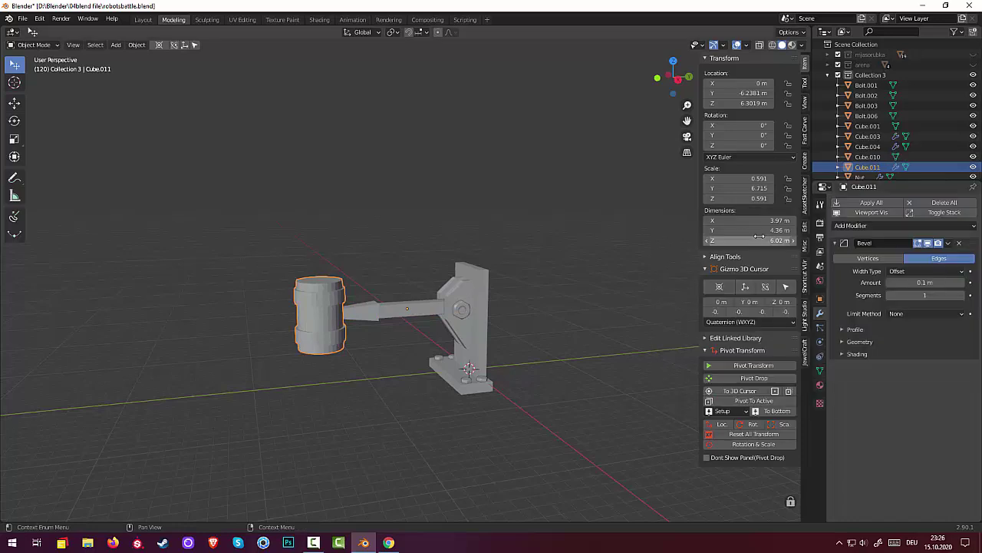
{"action": "mouse_move", "coordinate": [924, 283]}
{"action": "left_mouse_down"}
{"action": "mouse_move", "coordinate": [944, 283]}
{"action": "mouse_move", "coordinate": [919, 282]}
{"action": "left_mouse_up"}
{"action": "left_click", "coordinate": [603, 456]}
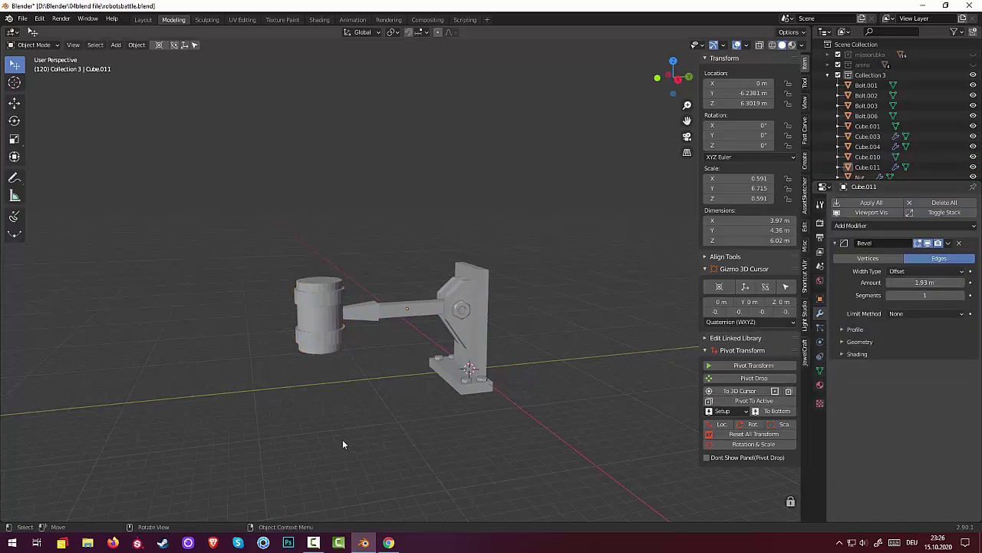
{"action": "mouse_move", "coordinate": [342, 439]}
{"action": "middle_mouse_down"}
{"action": "mouse_move", "coordinate": [308, 393]}
{"action": "mouse_move", "coordinate": [401, 405]}
{"action": "mouse_move", "coordinate": [469, 484]}
{"action": "mouse_move", "coordinate": [506, 473]}
{"action": "mouse_move", "coordinate": [499, 421]}
{"action": "mouse_move", "coordinate": [445, 379]}
{"action": "mouse_move", "coordinate": [384, 376]}
{"action": "mouse_move", "coordinate": [345, 392]}
{"action": "mouse_move", "coordinate": [353, 373]}
{"action": "mouse_move", "coordinate": [541, 403]}
{"action": "middle_mouse_up"}
{"action": "scroll", "coordinate": [307, 363], "scroll_direction": "up", "scroll_amount": 3}
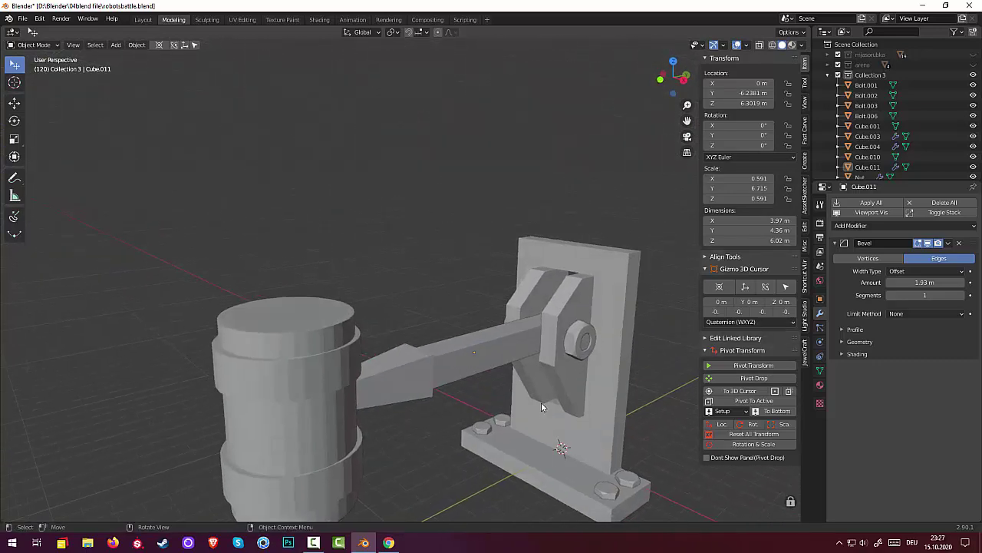
Undo a stray back-plate move, then tilt hammer arm Cube.010 −57.8° about X.
{"action": "left_click_drag", "start_coordinate": [541, 403], "coordinate": [539, 434]}
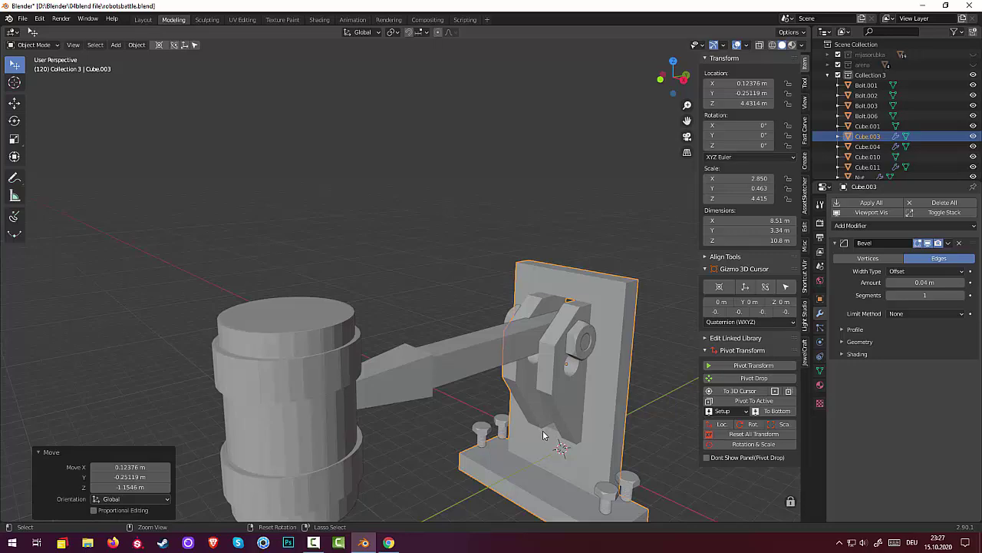
{"action": "key", "text": "ctrl+z"}
{"action": "mouse_move", "coordinate": [543, 435]}
{"action": "middle_mouse_down"}
{"action": "mouse_move", "coordinate": [476, 401]}
{"action": "mouse_move", "coordinate": [471, 344]}
{"action": "mouse_move", "coordinate": [471, 421]}
{"action": "mouse_move", "coordinate": [526, 416]}
{"action": "mouse_move", "coordinate": [523, 426]}
{"action": "mouse_move", "coordinate": [503, 427]}
{"action": "mouse_move", "coordinate": [461, 355]}
{"action": "mouse_move", "coordinate": [450, 345]}
{"action": "mouse_move", "coordinate": [426, 349]}
{"action": "middle_mouse_up"}
{"action": "scroll", "coordinate": [415, 357], "scroll_direction": "down", "scroll_amount": 3}
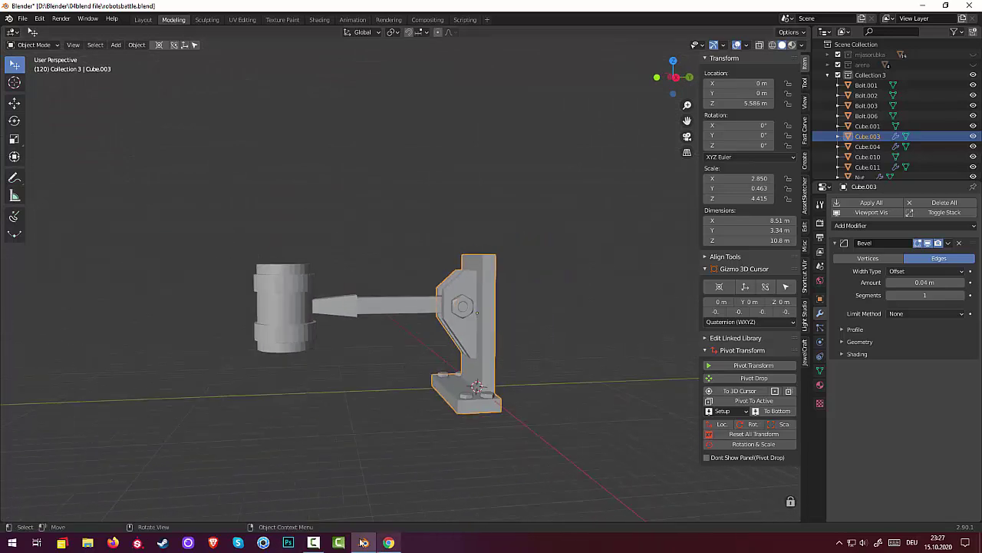
{"action": "left_click", "coordinate": [314, 544]}
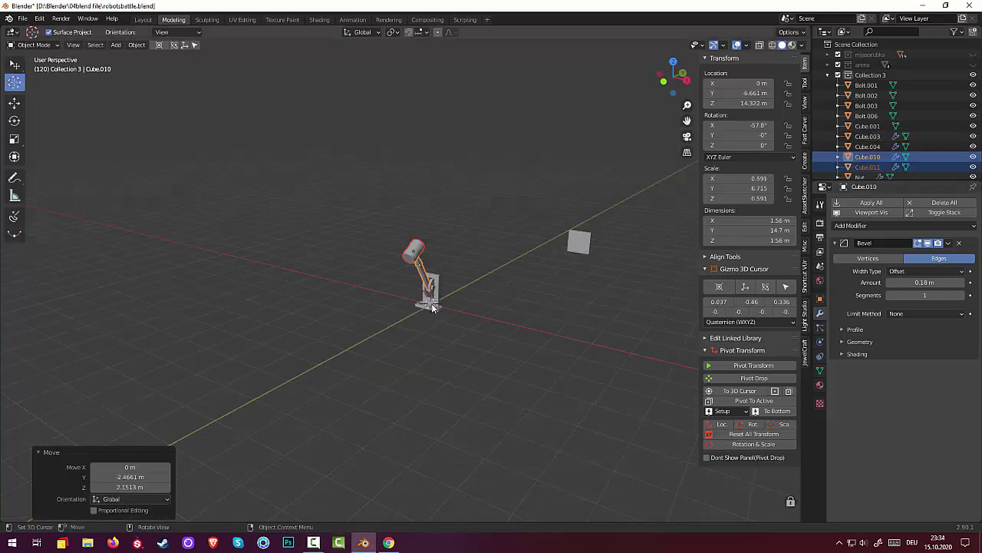
Select the back plate, hammer head, arm, nut and pivot bracket of the mount.
{"action": "left_click", "coordinate": [159, 44]}
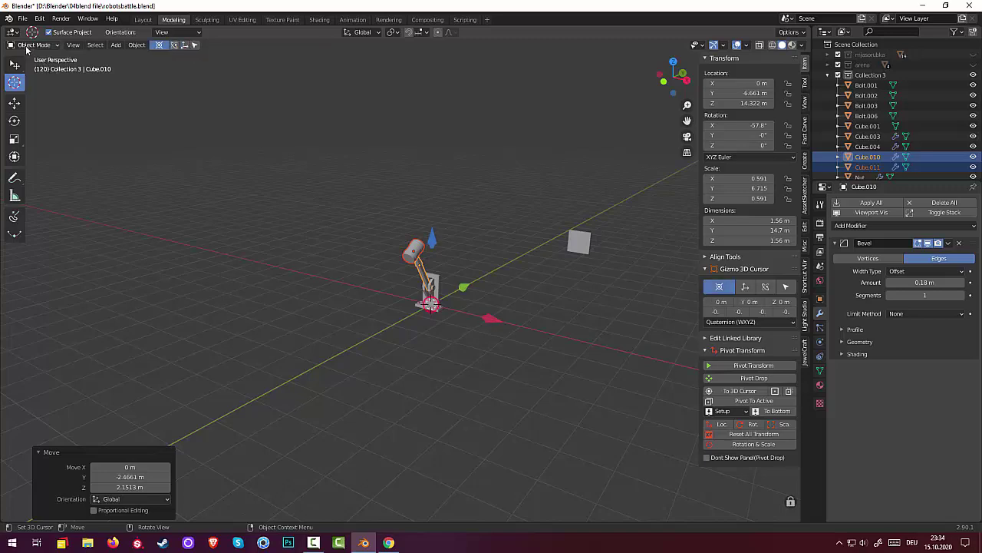
{"action": "left_click", "coordinate": [21, 69]}
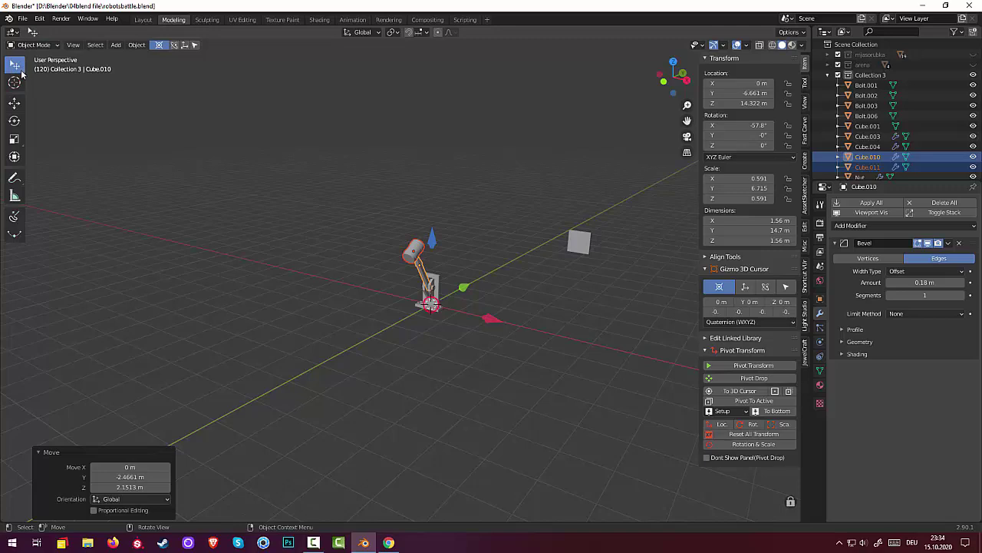
{"action": "left_click", "coordinate": [436, 281]}
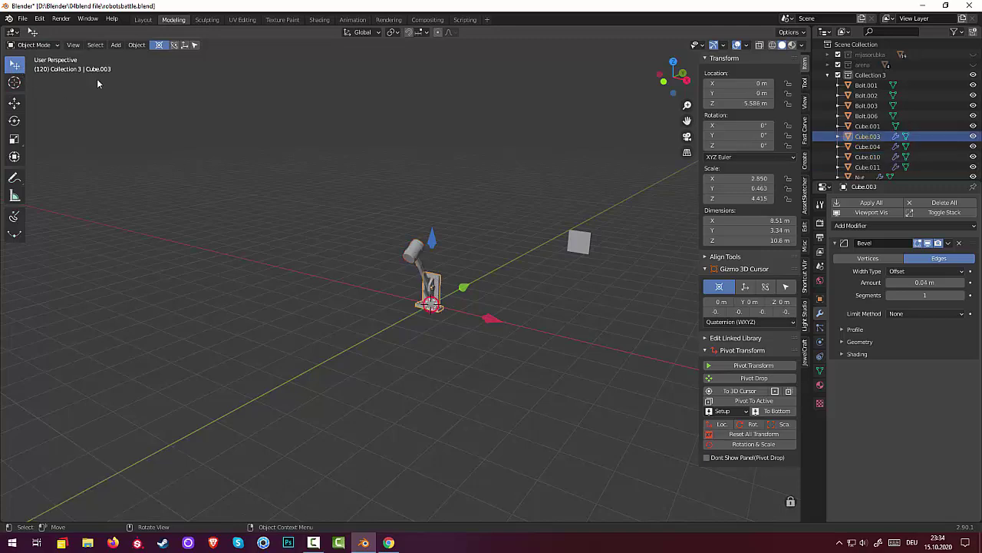
{"action": "left_click", "coordinate": [158, 45]}
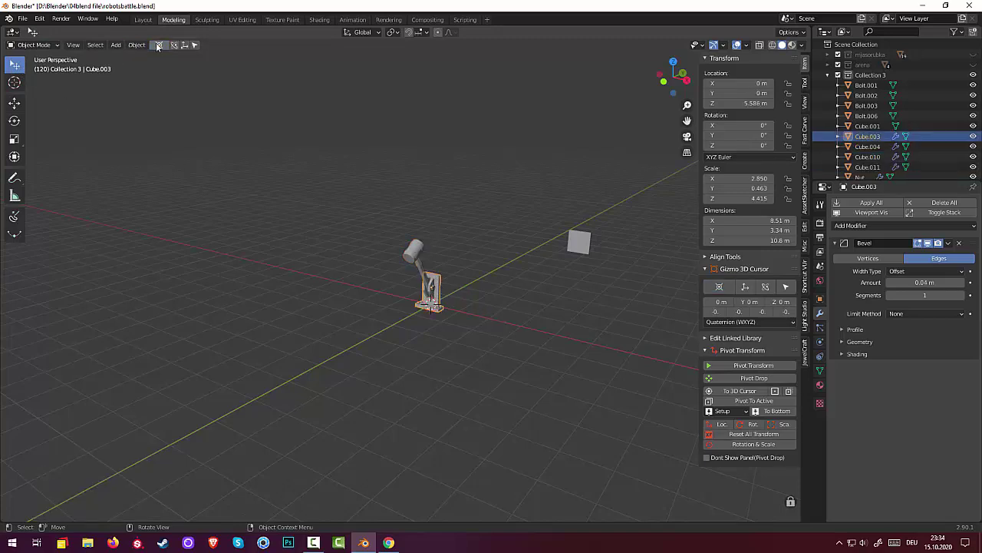
{"action": "left_click", "coordinate": [409, 258]}
{"action": "left_click", "coordinate": [422, 274], "text": "shift"}
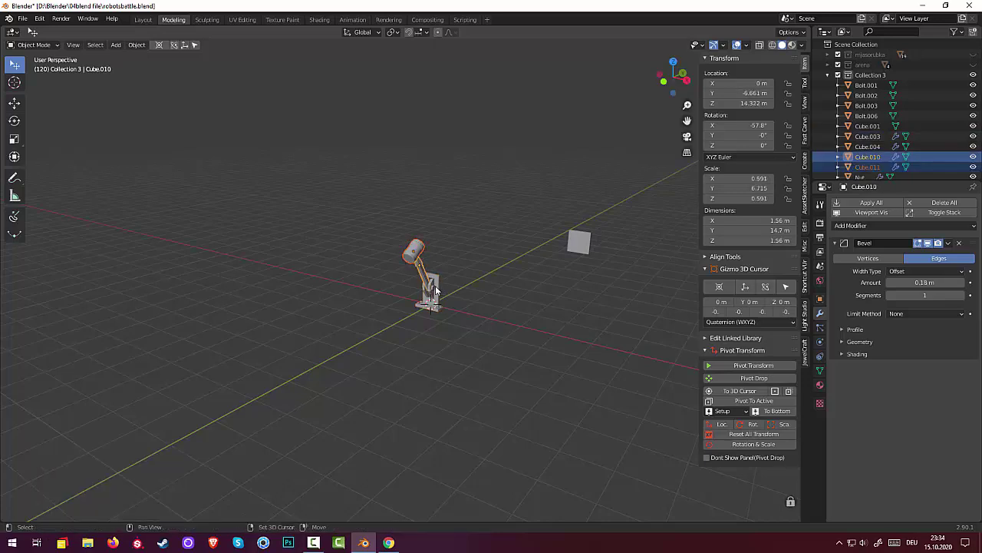
{"action": "left_click", "coordinate": [435, 289], "text": "shift"}
{"action": "left_click", "coordinate": [435, 289], "text": "shift"}
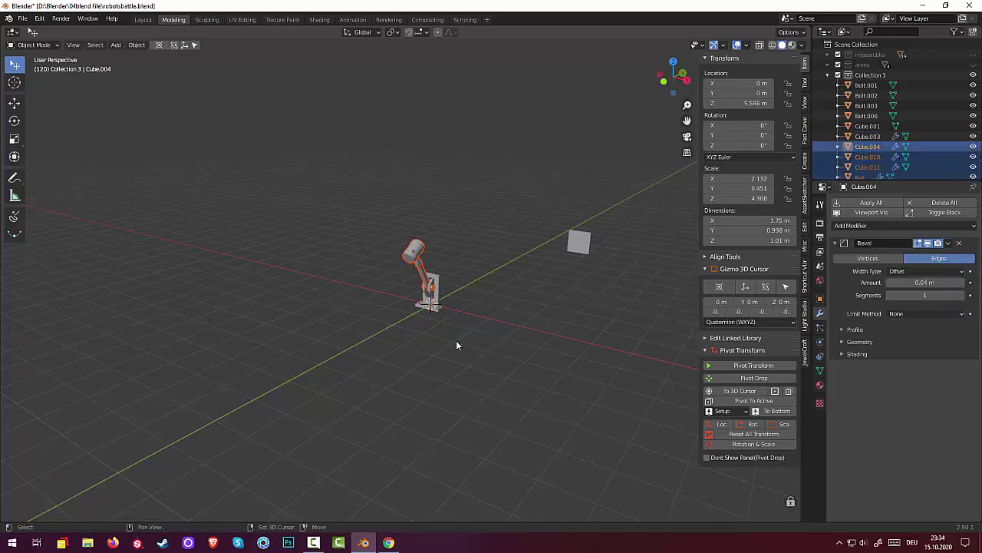
{"action": "key", "text": "KP_Decimal"}
Add the base plate and its four bolts to the selection, then pick Collection 3 for renaming.
{"action": "left_click", "coordinate": [522, 285], "text": "shift"}
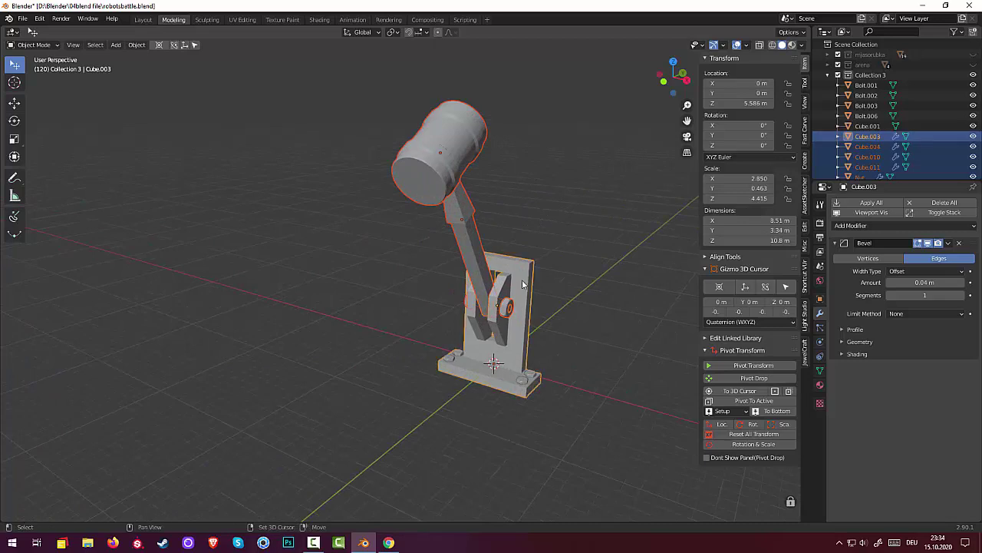
{"action": "left_click", "coordinate": [522, 381], "text": "shift"}
{"action": "left_click", "coordinate": [529, 377], "text": "shift"}
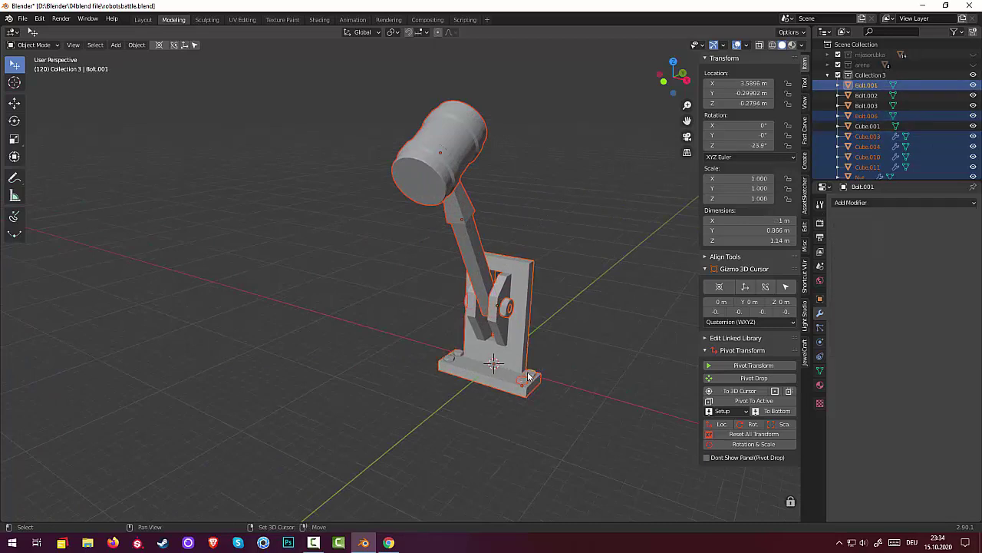
{"action": "left_click", "coordinate": [458, 355], "text": "shift"}
{"action": "left_click", "coordinate": [452, 359], "text": "shift"}
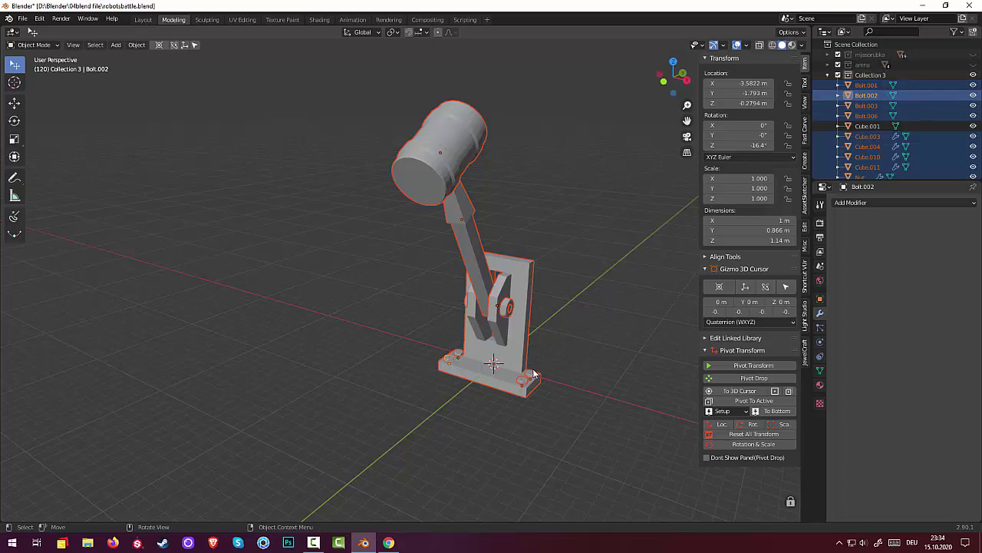
{"action": "scroll", "coordinate": [534, 374], "scroll_direction": "down", "scroll_amount": 4}
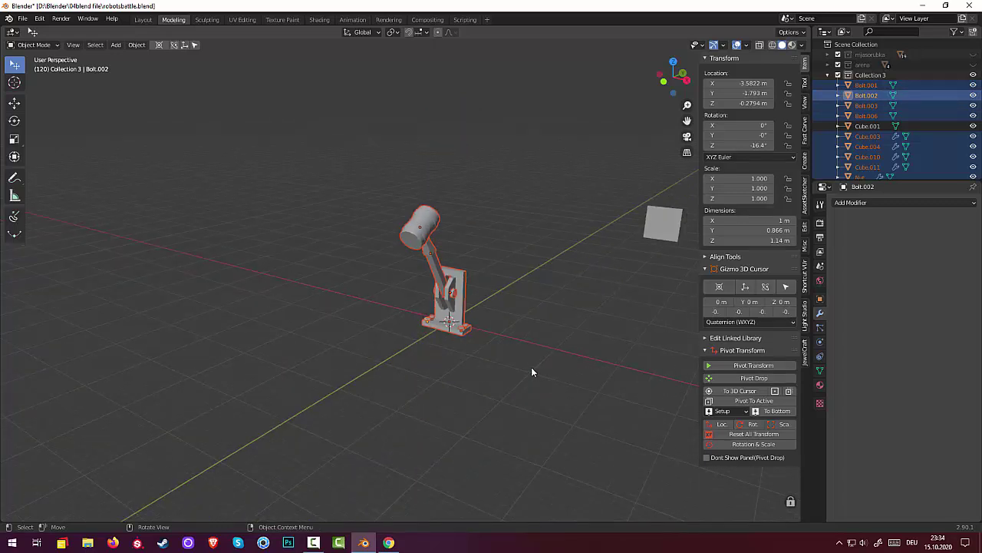
{"action": "left_click", "coordinate": [867, 75]}
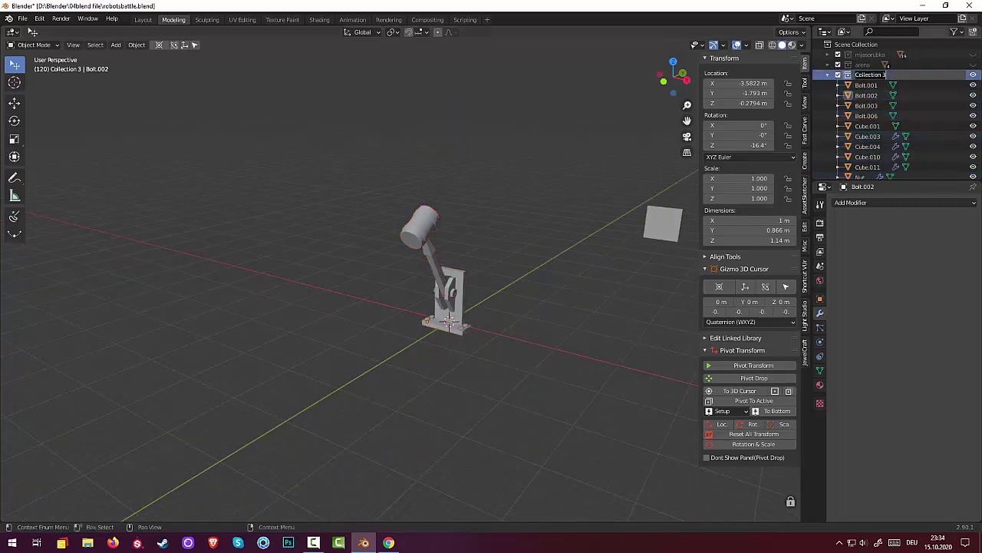
Name the hammer collection 'molot'.
{"action": "type", "text": "molot"}
{"action": "key", "text": "Return"}
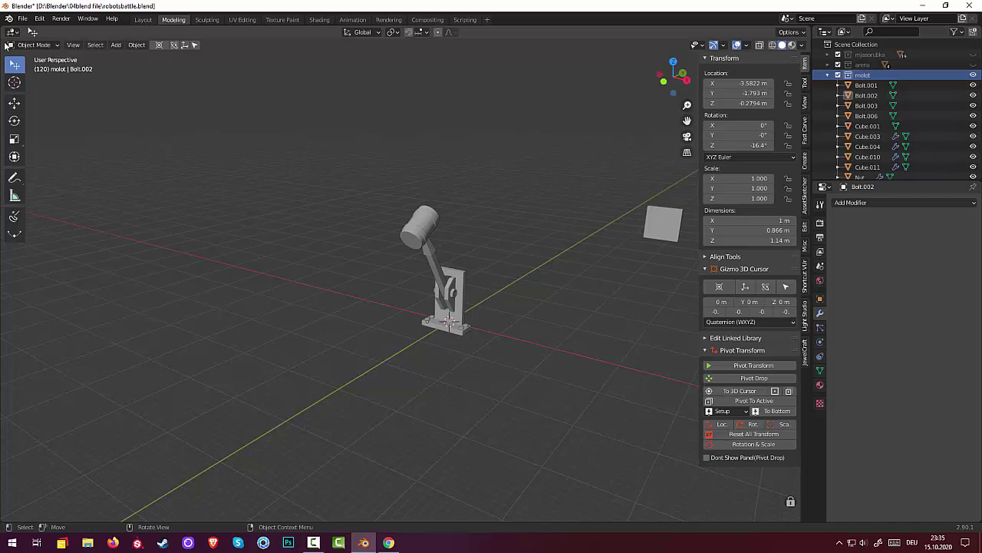
{"action": "left_click", "coordinate": [31, 45]}
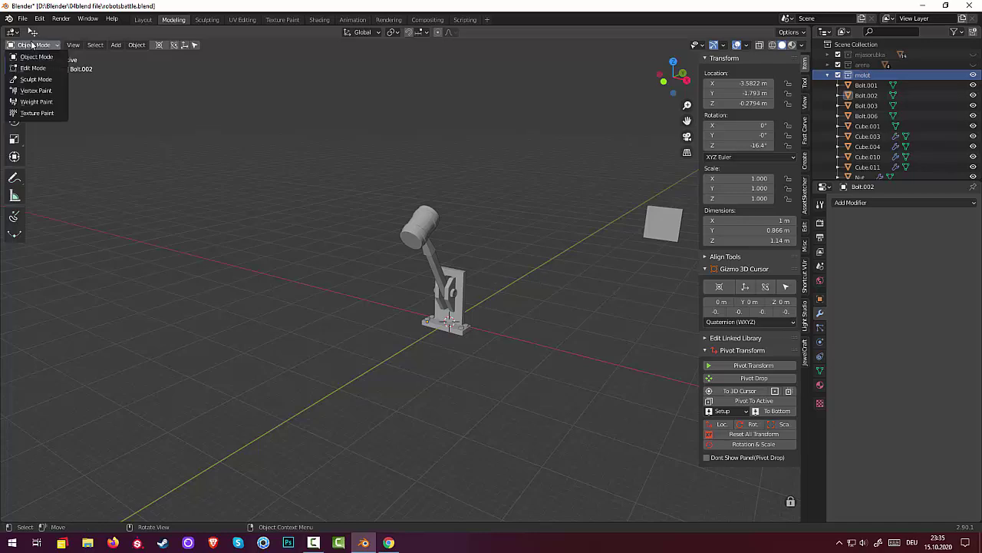
Select the upright bracket, nut, mount part, hammer arm and hammer head.
{"action": "left_click", "coordinate": [466, 306]}
{"action": "left_click", "coordinate": [465, 314], "text": "shift"}
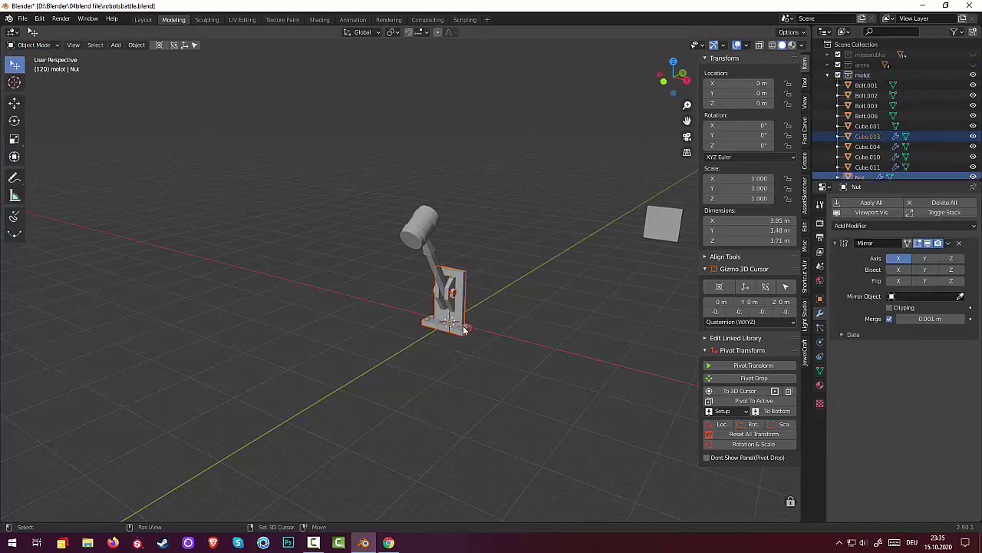
{"action": "scroll", "coordinate": [464, 329], "scroll_direction": "up", "scroll_amount": 1}
{"action": "scroll", "coordinate": [476, 333], "scroll_direction": "up", "scroll_amount": 2}
{"action": "scroll", "coordinate": [491, 339], "scroll_direction": "up", "scroll_amount": 2}
{"action": "scroll", "coordinate": [506, 346], "scroll_direction": "up", "scroll_amount": 2}
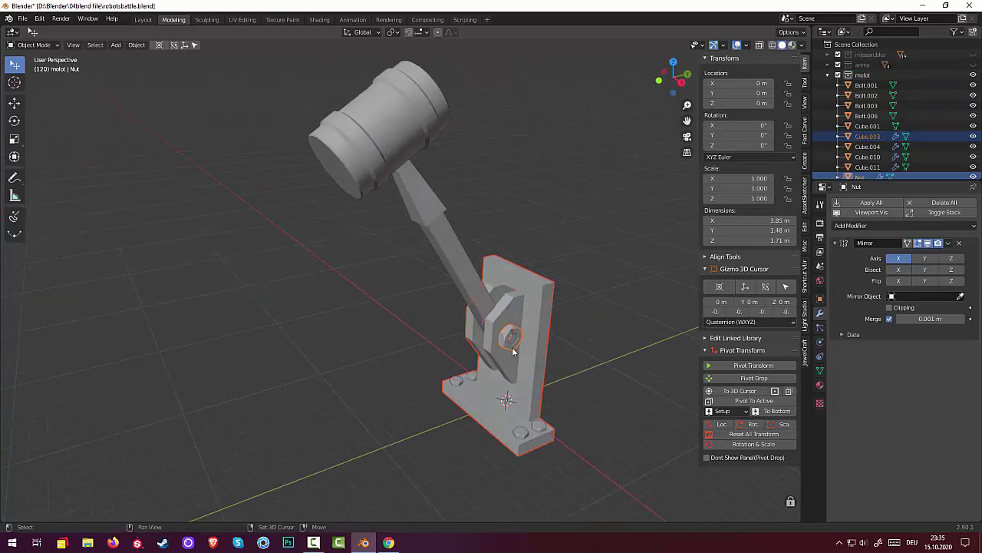
{"action": "left_click", "coordinate": [513, 342], "text": "shift"}
{"action": "left_click", "coordinate": [452, 247], "text": "shift"}
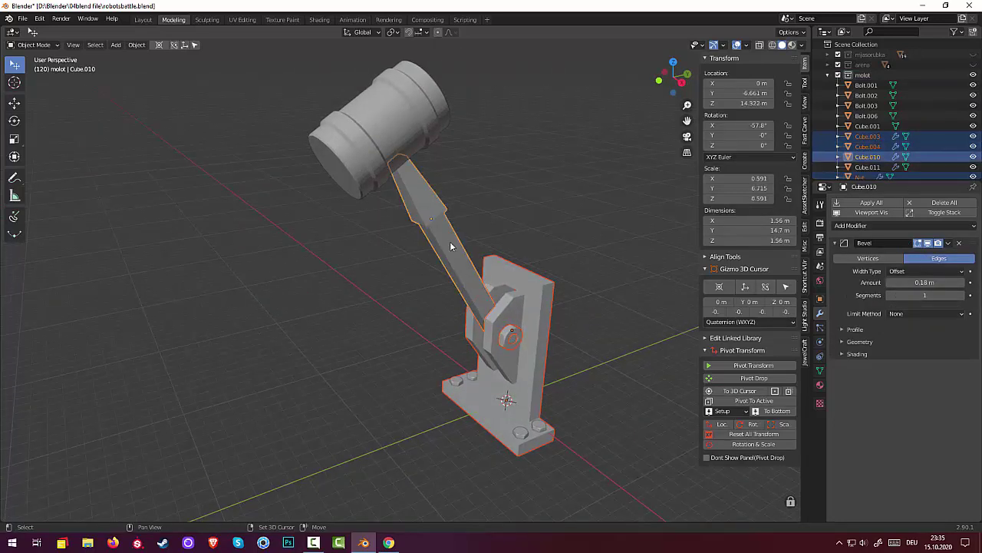
{"action": "left_click", "coordinate": [387, 131], "text": "shift"}
Add the four base bolts and the base plate to the hammer selection.
{"action": "left_click", "coordinate": [518, 435], "text": "shift"}
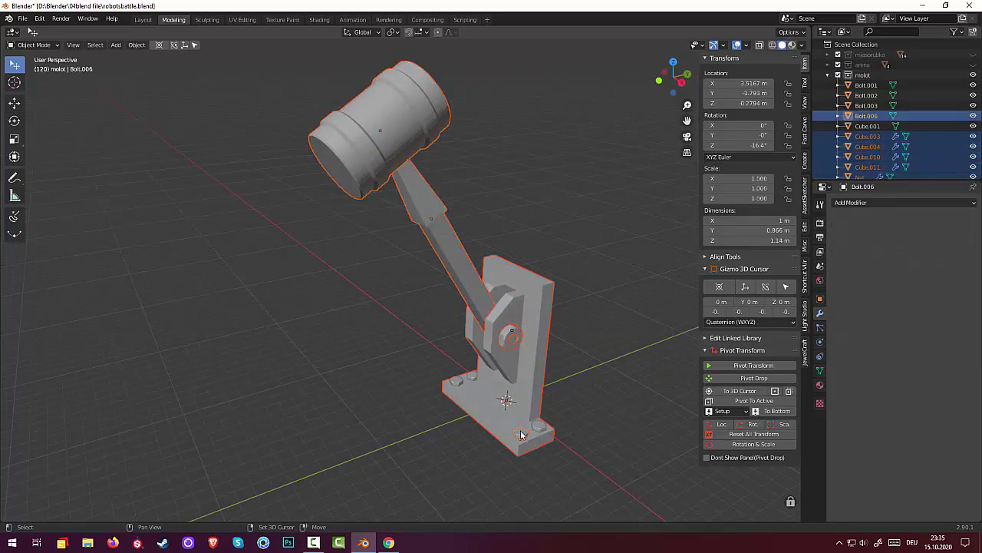
{"action": "left_click", "coordinate": [541, 427], "text": "shift"}
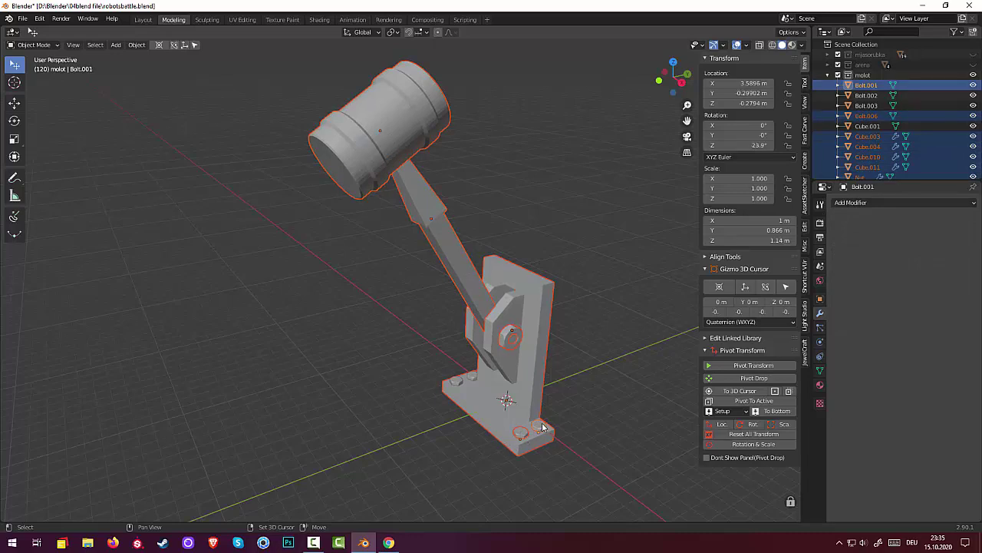
{"action": "left_click", "coordinate": [458, 382], "text": "shift"}
{"action": "left_click", "coordinate": [471, 376], "text": "shift"}
{"action": "left_click", "coordinate": [482, 404], "text": "shift"}
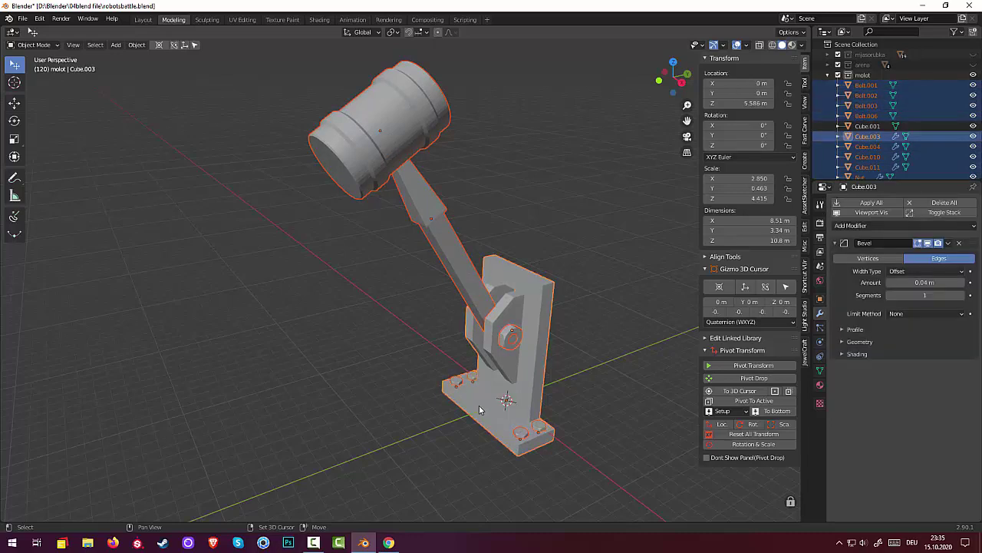
{"action": "left_click", "coordinate": [480, 409], "text": "shift"}
{"action": "left_click", "coordinate": [481, 409], "text": "shift"}
{"action": "scroll", "coordinate": [481, 406], "scroll_direction": "down", "scroll_amount": 4}
{"action": "scroll", "coordinate": [491, 404], "scroll_direction": "down", "scroll_amount": 4}
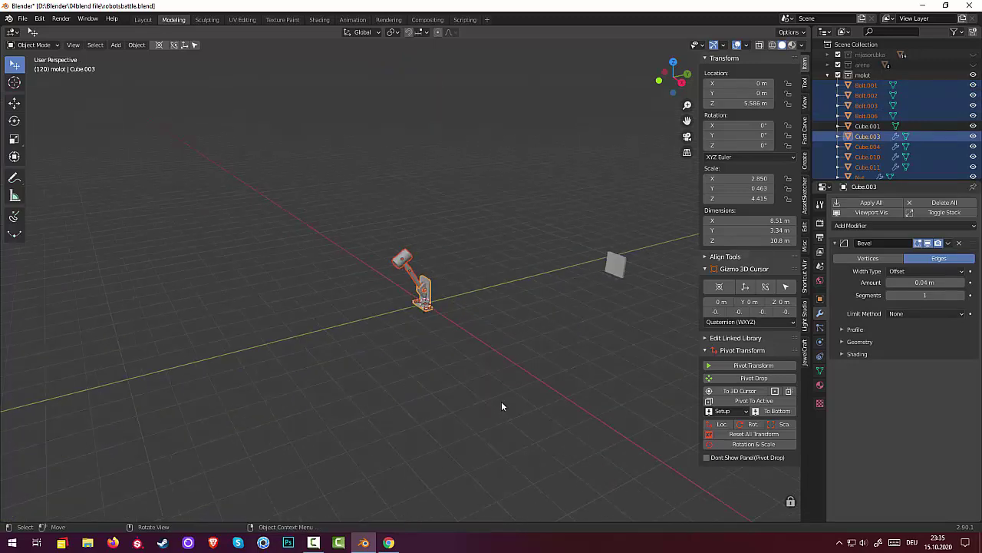
{"action": "mouse_move", "coordinate": [502, 406]}
{"action": "middle_mouse_down"}
{"action": "mouse_move", "coordinate": [461, 400]}
{"action": "mouse_move", "coordinate": [461, 385]}
{"action": "middle_mouse_up"}
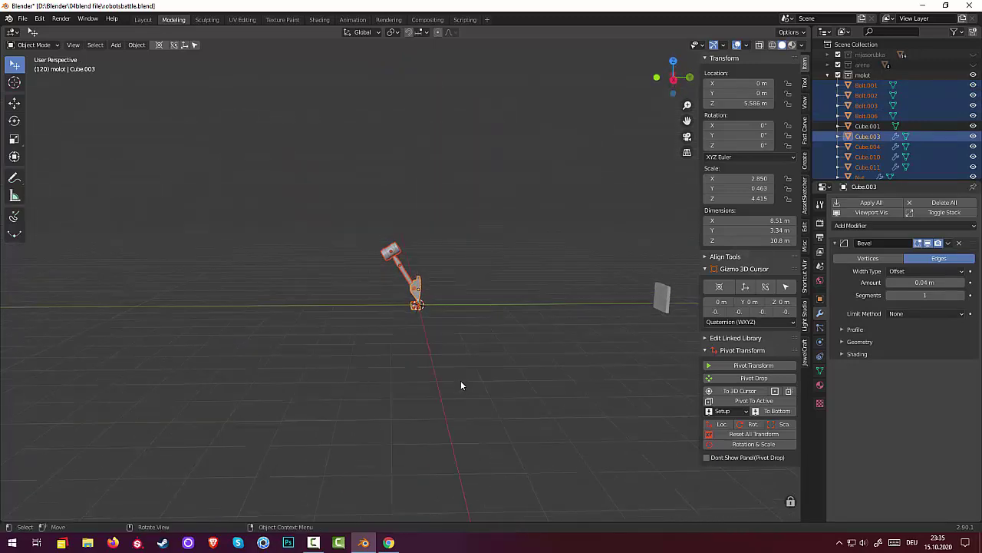
Move the whole hammer assembly along Y to about 84.5 m.
{"action": "key", "text": "g"}
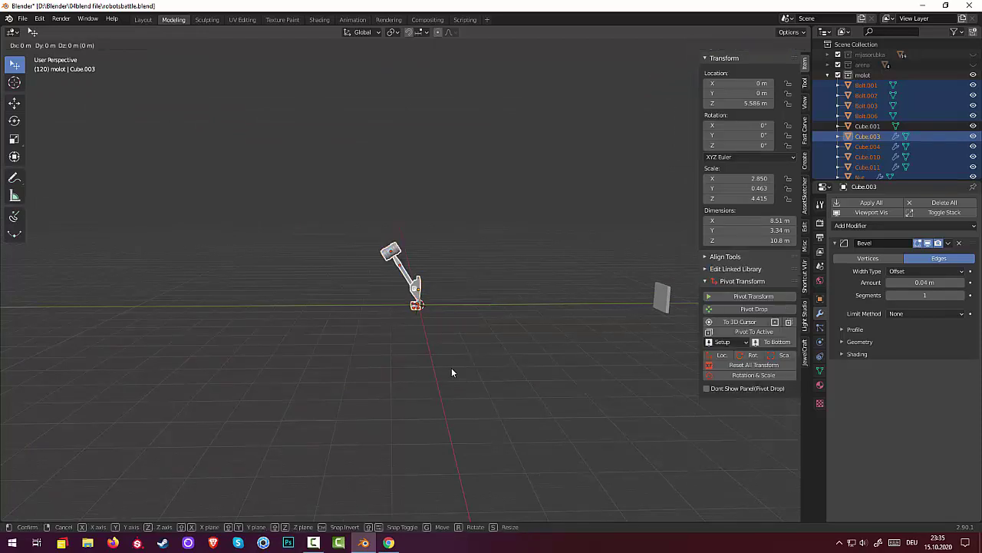
{"action": "key", "text": "y"}
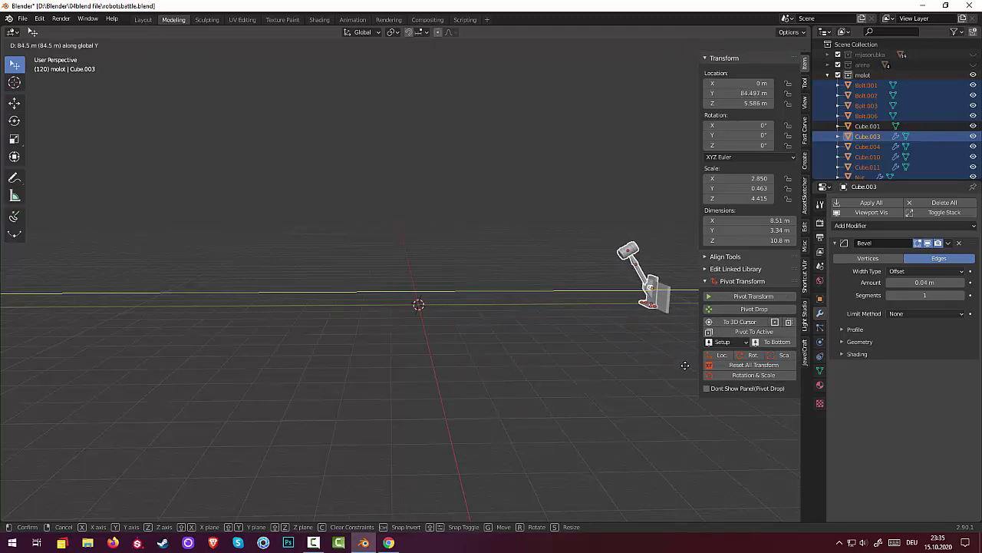
{"action": "left_click", "coordinate": [685, 365]}
{"action": "mouse_move", "coordinate": [620, 351]}
{"action": "middle_mouse_down"}
{"action": "mouse_move", "coordinate": [576, 428]}
{"action": "mouse_move", "coordinate": [535, 406]}
{"action": "mouse_move", "coordinate": [525, 371]}
{"action": "middle_mouse_up"}
{"action": "scroll", "coordinate": [562, 407], "scroll_direction": "down", "scroll_amount": 4}
In top view, reposition the hammer to about X 18.6 m, Y 78.7 m, then deselect.
{"action": "key", "text": "KP_7"}
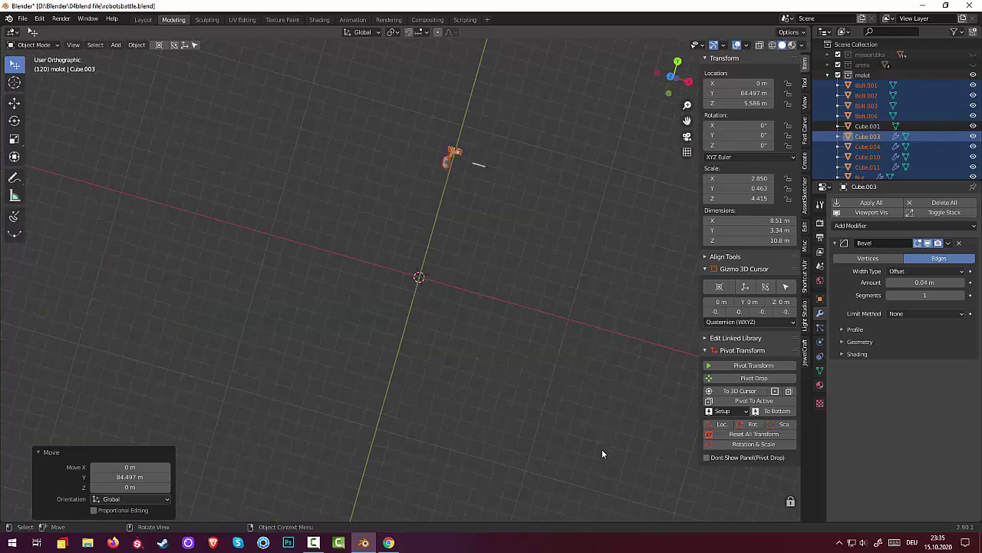
{"action": "scroll", "coordinate": [483, 131], "scroll_direction": "up", "scroll_amount": 3}
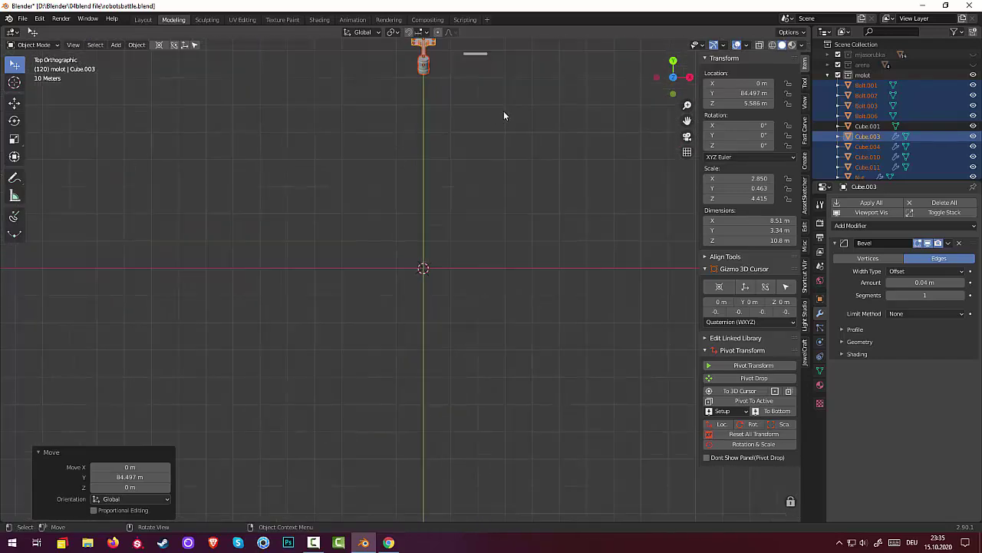
{"action": "mouse_move", "coordinate": [503, 111]}
{"action": "middle_mouse_down", "text": "shift"}
{"action": "mouse_move", "coordinate": [502, 349]}
{"action": "mouse_move", "coordinate": [466, 279]}
{"action": "middle_mouse_up", "text": "shift"}
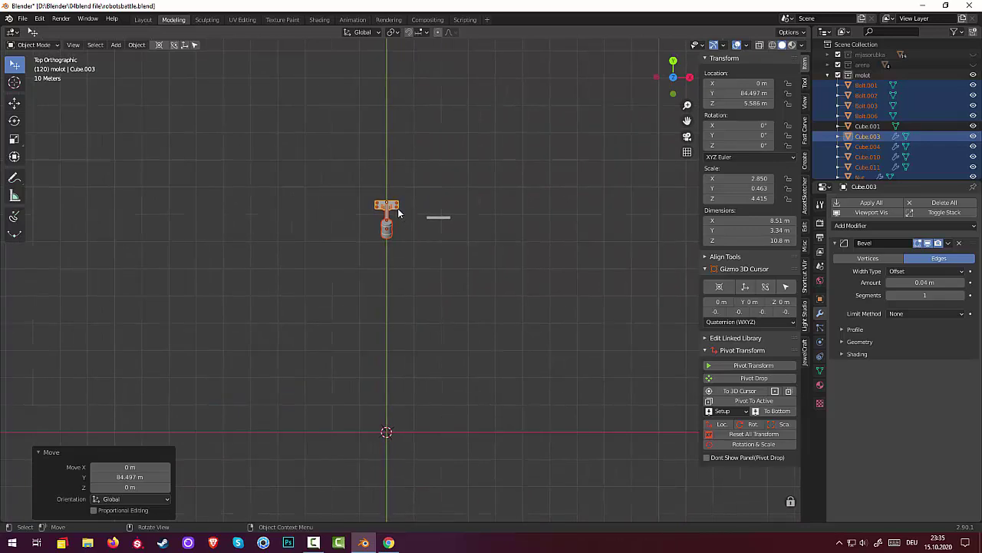
{"action": "key", "text": "g"}
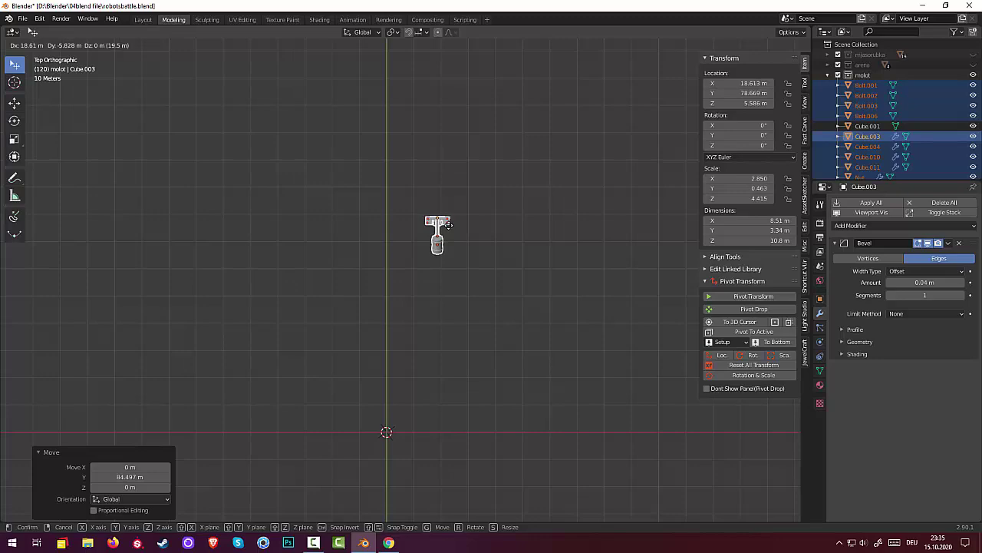
{"action": "left_click", "coordinate": [448, 224]}
{"action": "left_click", "coordinate": [495, 296]}
{"action": "mouse_move", "coordinate": [497, 299]}
{"action": "middle_mouse_down"}
{"action": "mouse_move", "coordinate": [436, 141]}
{"action": "mouse_move", "coordinate": [445, 168]}
{"action": "middle_mouse_up"}
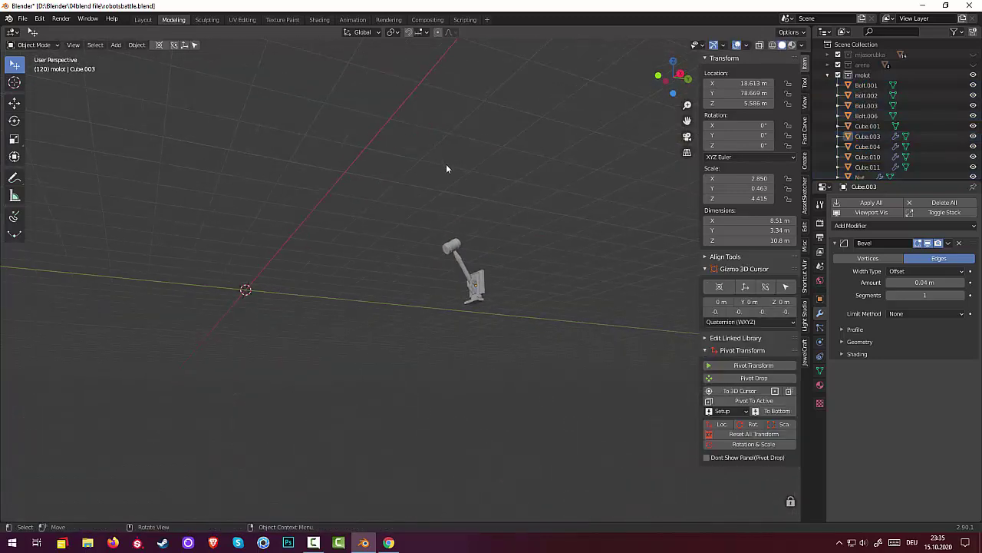
Delete the stray plate Cube.001.
{"action": "left_click", "coordinate": [482, 292]}
{"action": "key", "text": "Delete"}
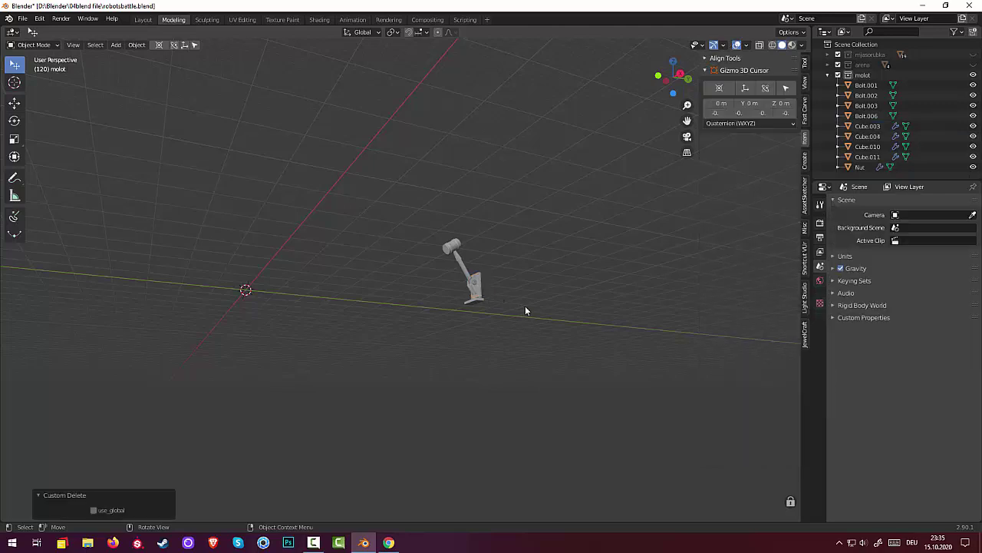
{"action": "mouse_move", "coordinate": [522, 306]}
{"action": "middle_mouse_down"}
{"action": "mouse_move", "coordinate": [574, 334]}
{"action": "mouse_move", "coordinate": [431, 232]}
{"action": "middle_mouse_up"}
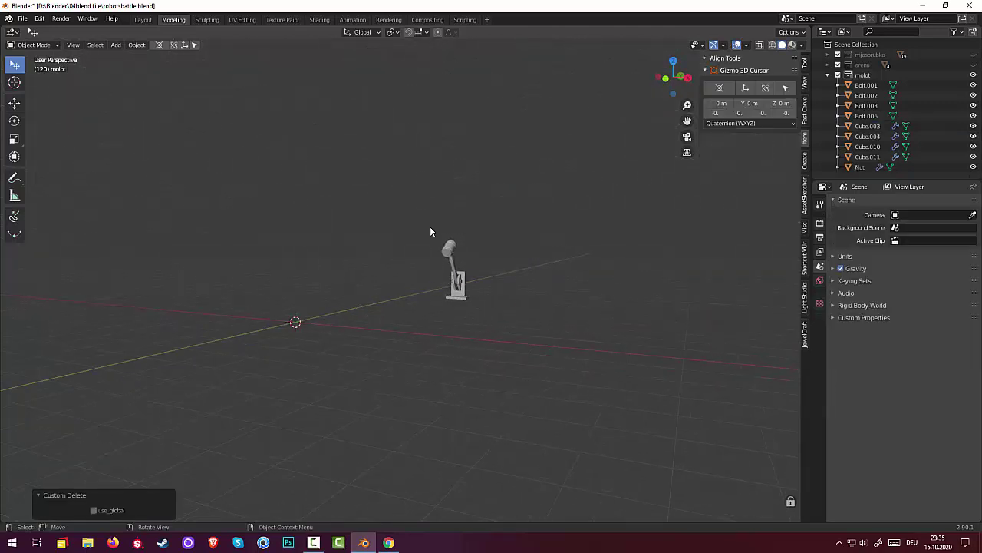
Select the hammer's base plate, arm, nut and head, with the base plate active.
{"action": "left_click", "coordinate": [462, 292]}
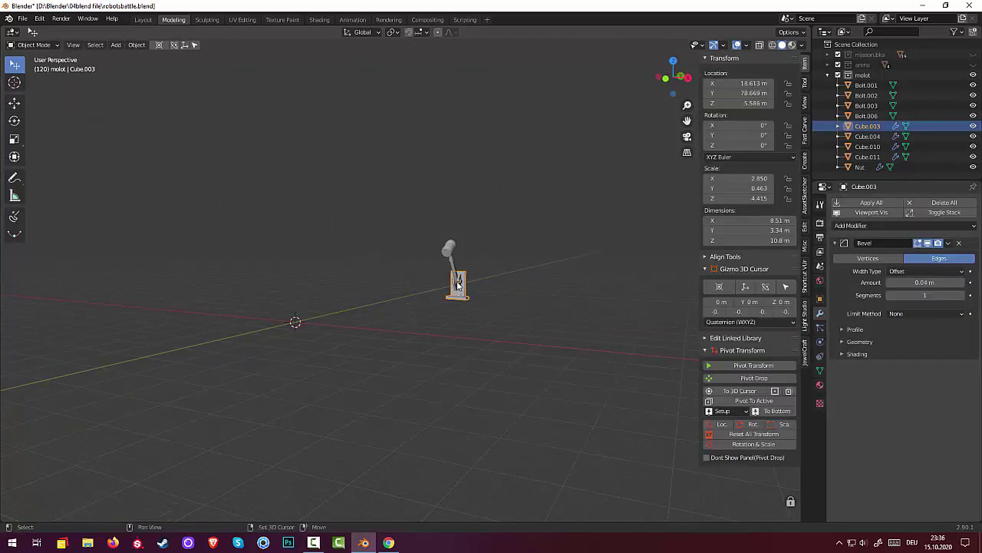
{"action": "left_click", "coordinate": [461, 291], "text": "shift"}
{"action": "left_click", "coordinate": [460, 283], "text": "shift"}
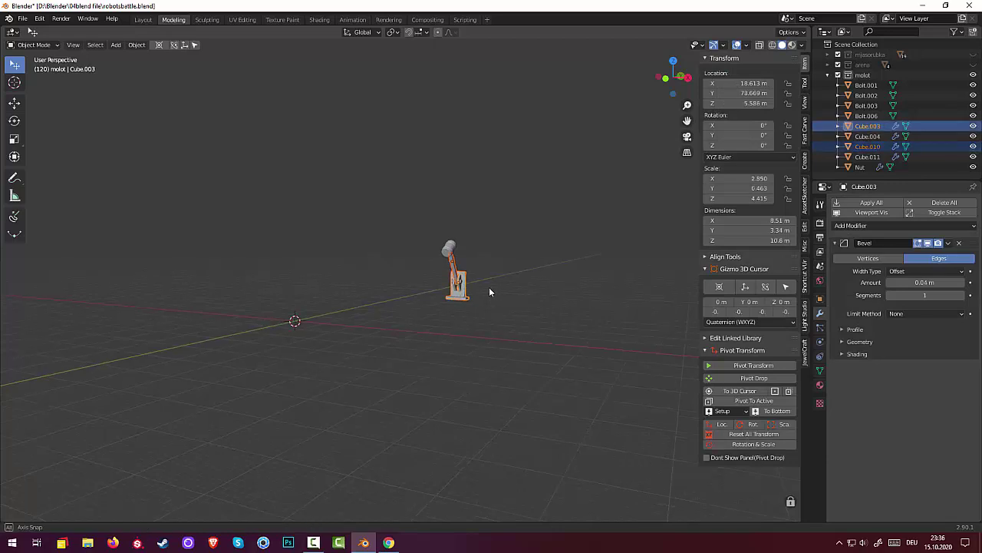
{"action": "mouse_move", "coordinate": [489, 287]}
{"action": "middle_mouse_down"}
{"action": "mouse_move", "coordinate": [447, 306]}
{"action": "mouse_move", "coordinate": [577, 315]}
{"action": "middle_mouse_up"}
{"action": "scroll", "coordinate": [472, 307], "scroll_direction": "up", "scroll_amount": 3}
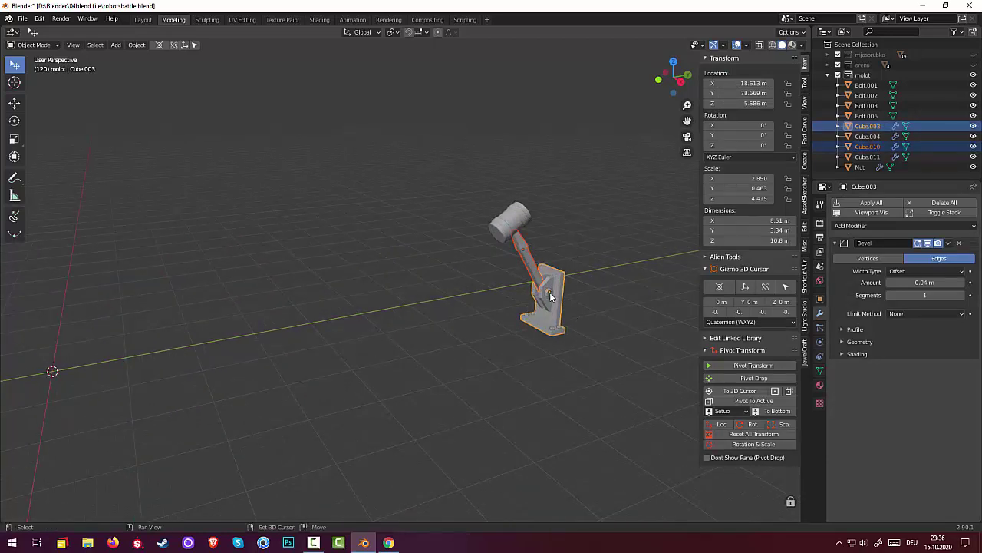
{"action": "left_click", "coordinate": [551, 299], "text": "shift"}
{"action": "left_click", "coordinate": [499, 229], "text": "shift"}
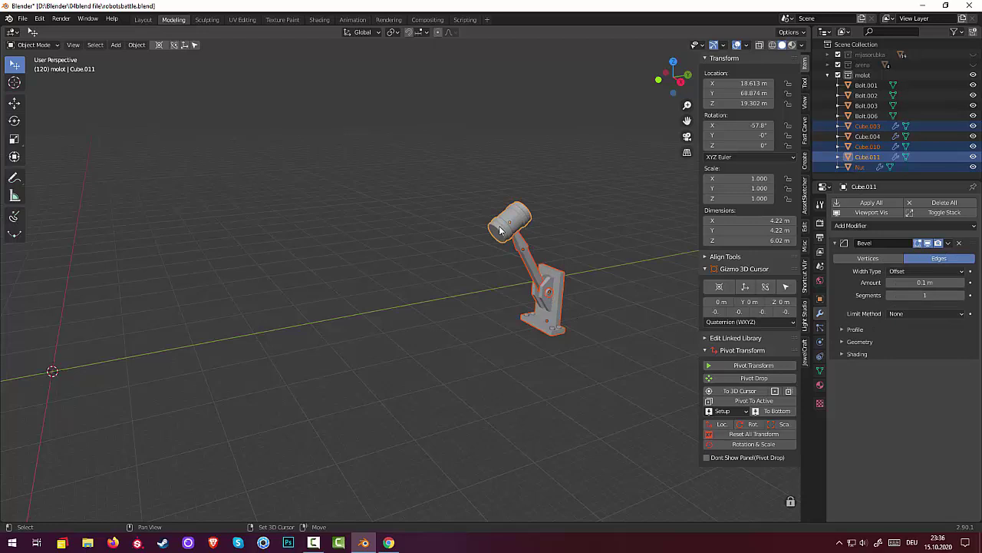
{"action": "left_click", "coordinate": [555, 331], "text": "shift"}
Add the four base bolts and bracket Cube.004 to the selection.
{"action": "left_click", "coordinate": [560, 329], "text": "shift"}
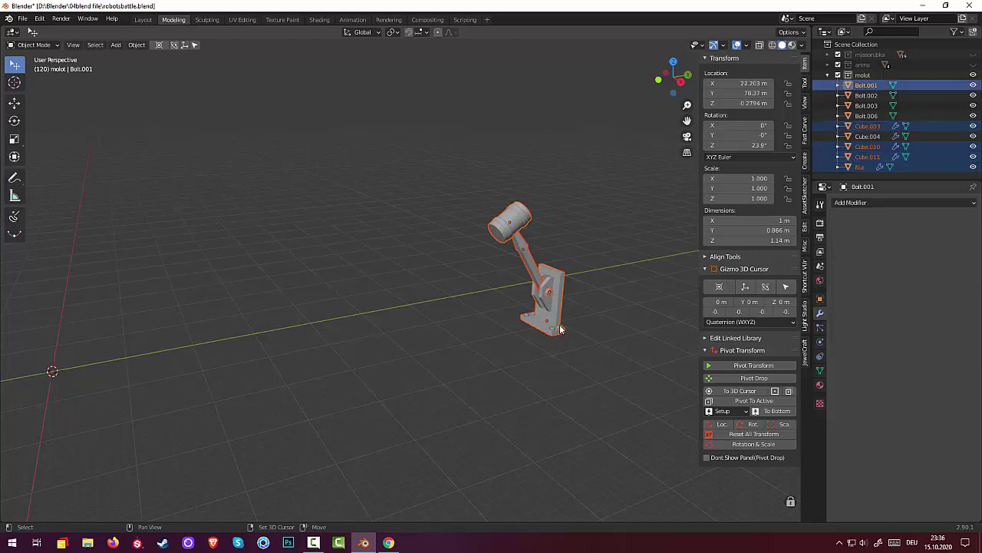
{"action": "left_click", "coordinate": [554, 330], "text": "shift"}
{"action": "left_click", "coordinate": [532, 320], "text": "shift"}
{"action": "left_click", "coordinate": [534, 316], "text": "shift"}
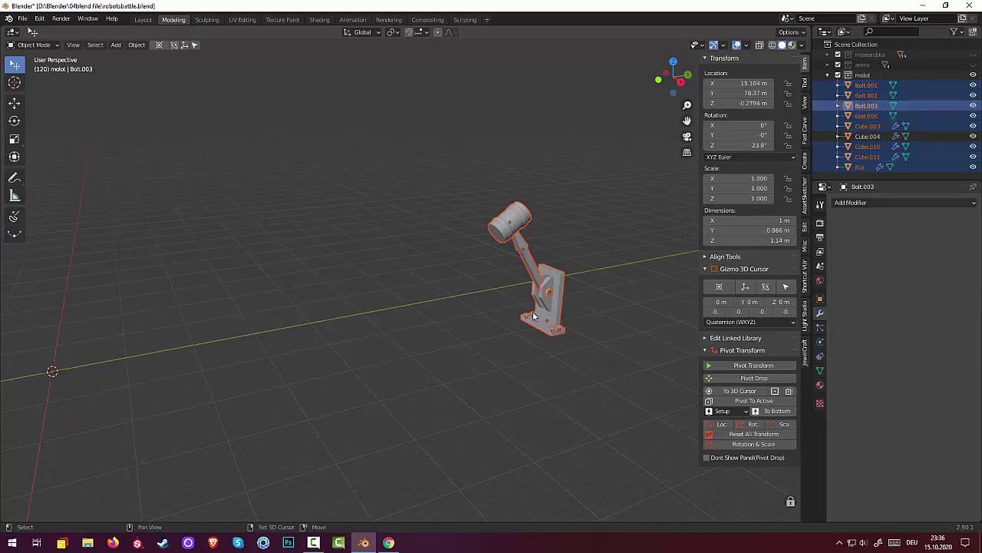
{"action": "mouse_move", "coordinate": [551, 308]}
{"action": "middle_mouse_down"}
{"action": "mouse_move", "coordinate": [619, 290]}
{"action": "mouse_move", "coordinate": [513, 316]}
{"action": "middle_mouse_up"}
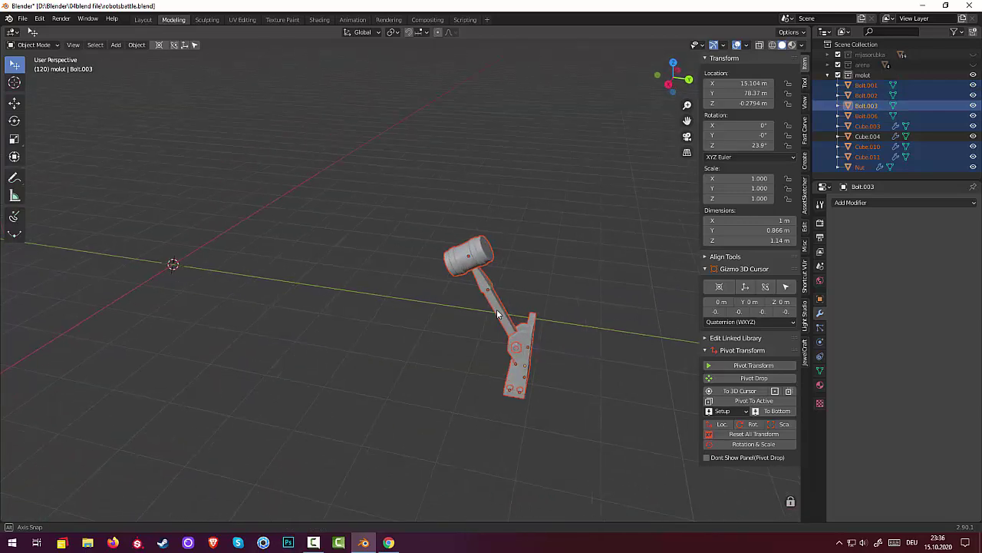
{"action": "left_click", "coordinate": [519, 344], "text": "shift"}
{"action": "middle_click_drag", "start_coordinate": [581, 336], "coordinate": [450, 234]}
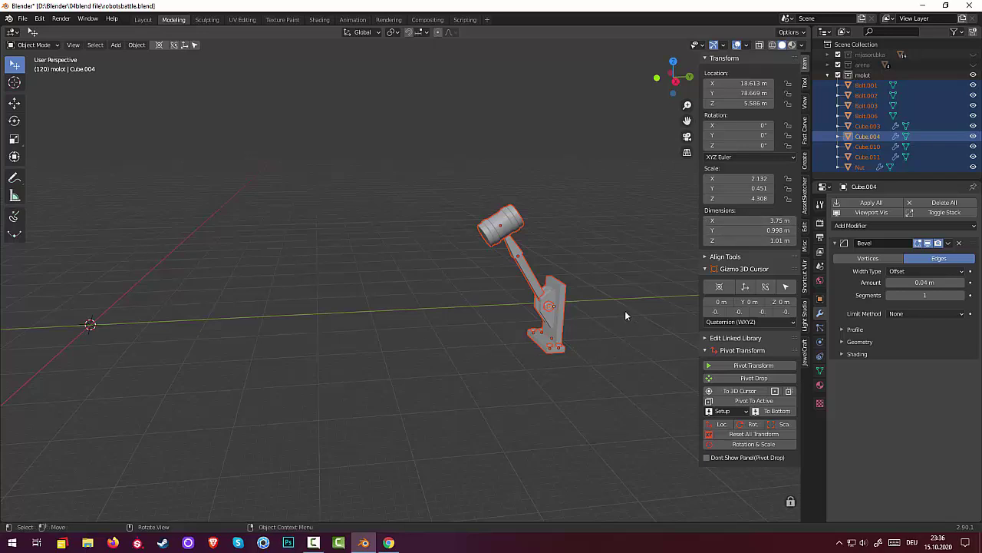
Lift the selected hammer mount along Z to about 6.7 m.
{"action": "left_click", "coordinate": [828, 74]}
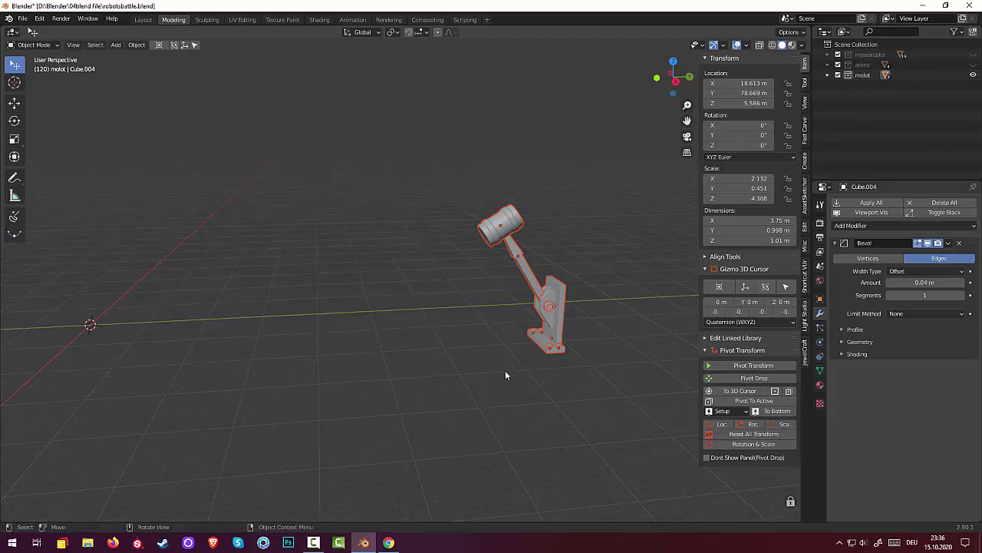
{"action": "key", "text": "g"}
{"action": "key", "text": "z"}
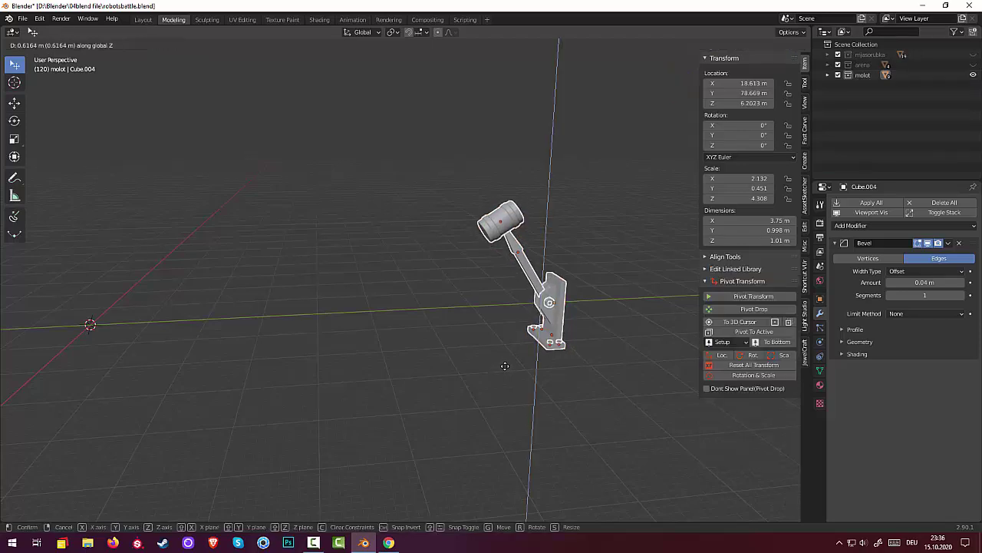
{"action": "left_click", "coordinate": [513, 363]}
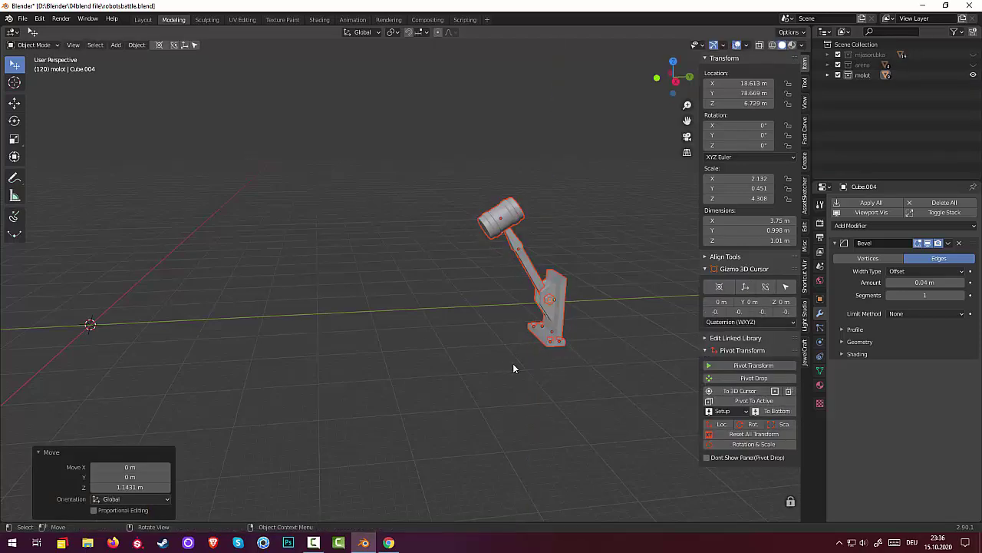
Unhide the mjasorubka and arena collections so the fenced arena shows again.
{"action": "left_click", "coordinate": [973, 65]}
{"action": "left_click", "coordinate": [973, 64]}
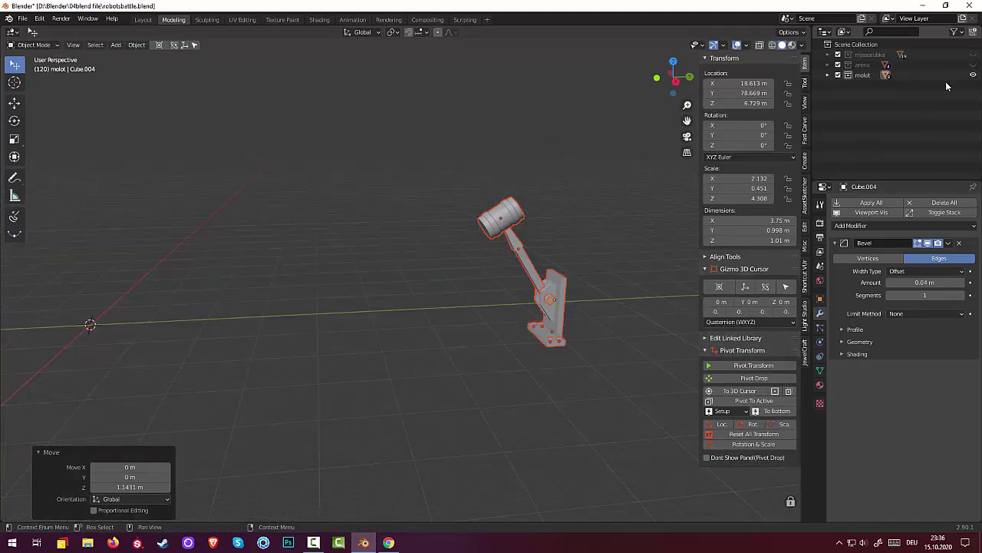
{"action": "left_click", "coordinate": [973, 55]}
{"action": "left_click", "coordinate": [974, 64]}
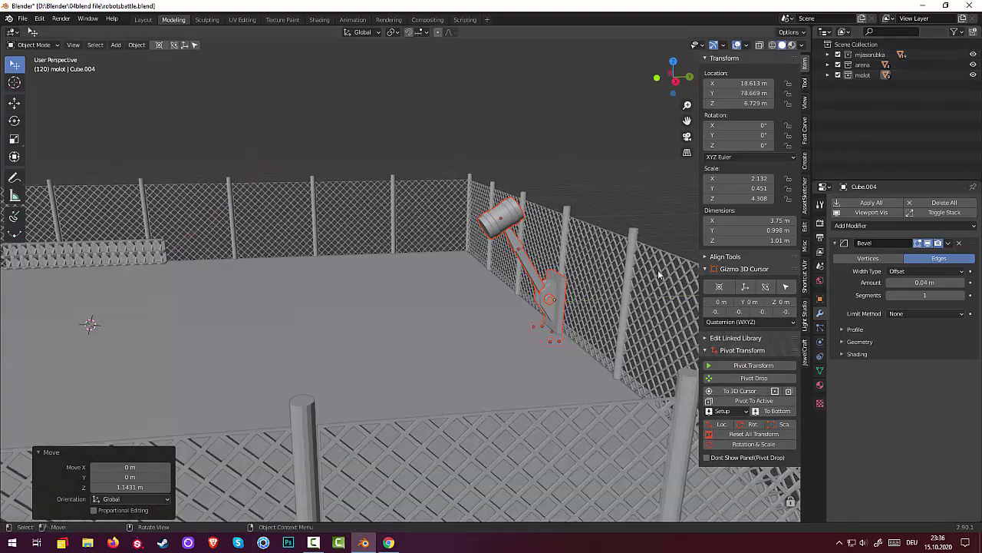
{"action": "mouse_move", "coordinate": [658, 274]}
{"action": "middle_mouse_down"}
{"action": "mouse_move", "coordinate": [649, 355]}
{"action": "mouse_move", "coordinate": [747, 372]}
{"action": "mouse_move", "coordinate": [512, 357]}
{"action": "middle_mouse_up"}
{"action": "scroll", "coordinate": [508, 353], "scroll_direction": "up", "scroll_amount": 2}
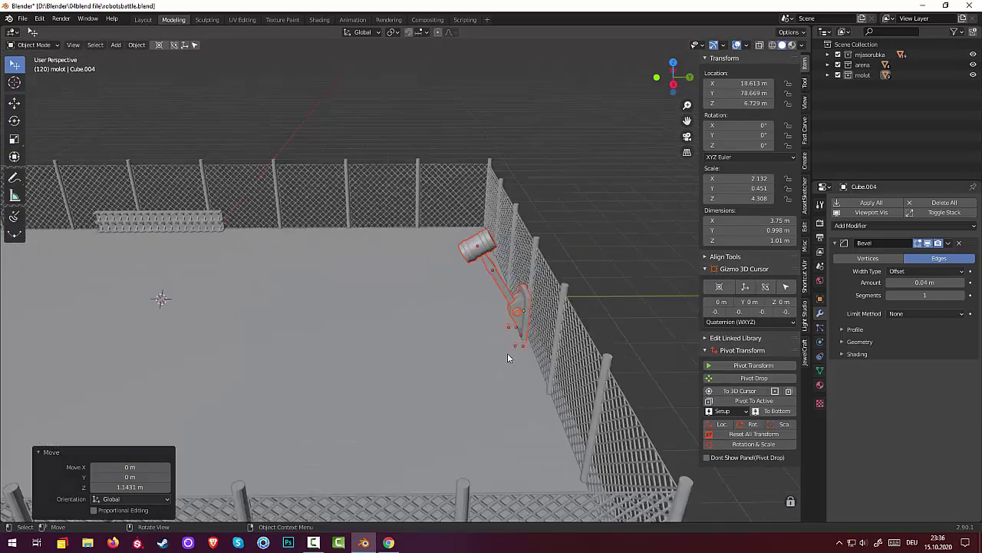
{"action": "scroll", "coordinate": [508, 353], "scroll_direction": "up", "scroll_amount": 1}
{"action": "scroll", "coordinate": [512, 347], "scroll_direction": "up", "scroll_amount": 1}
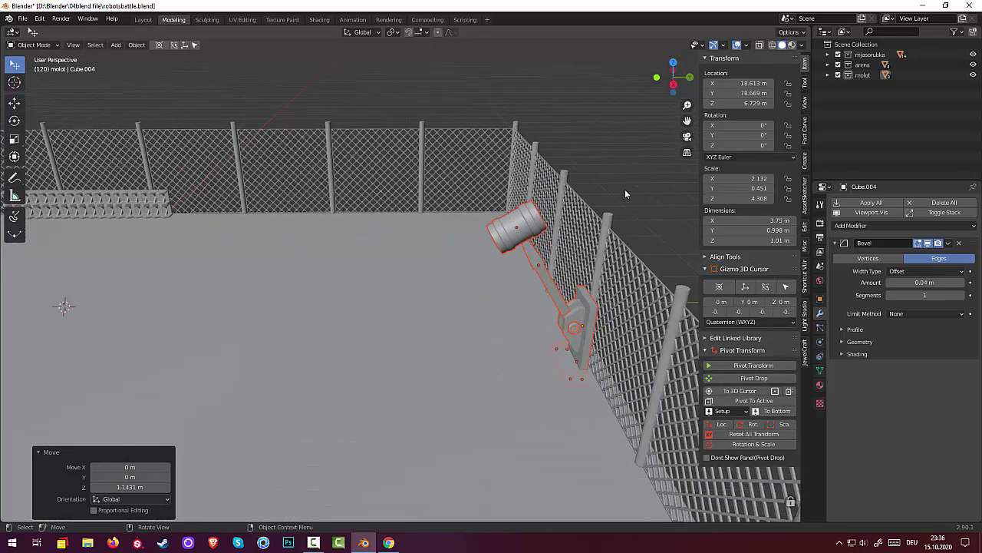
Scale the hammer mount down to 0.838.
{"action": "key", "text": "s"}
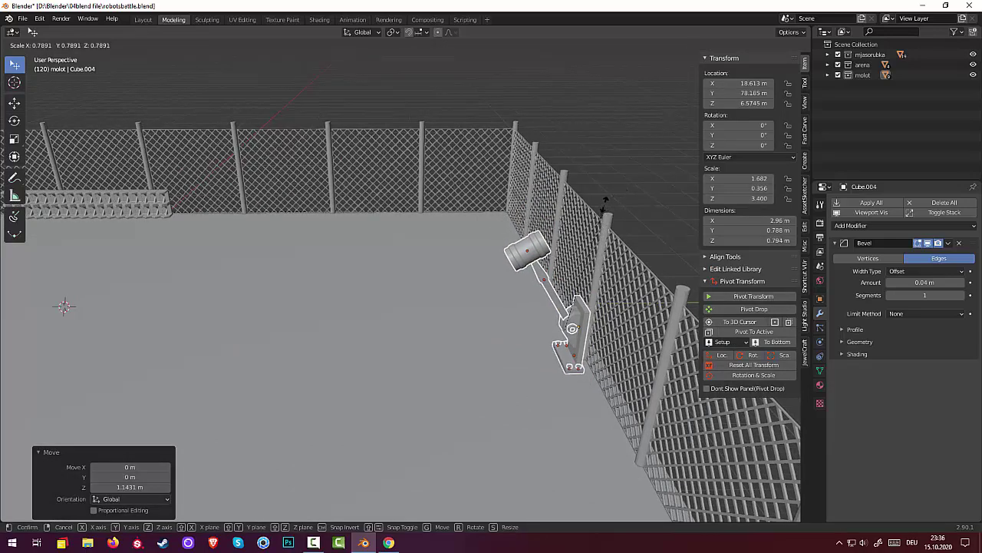
{"action": "left_click", "coordinate": [610, 198]}
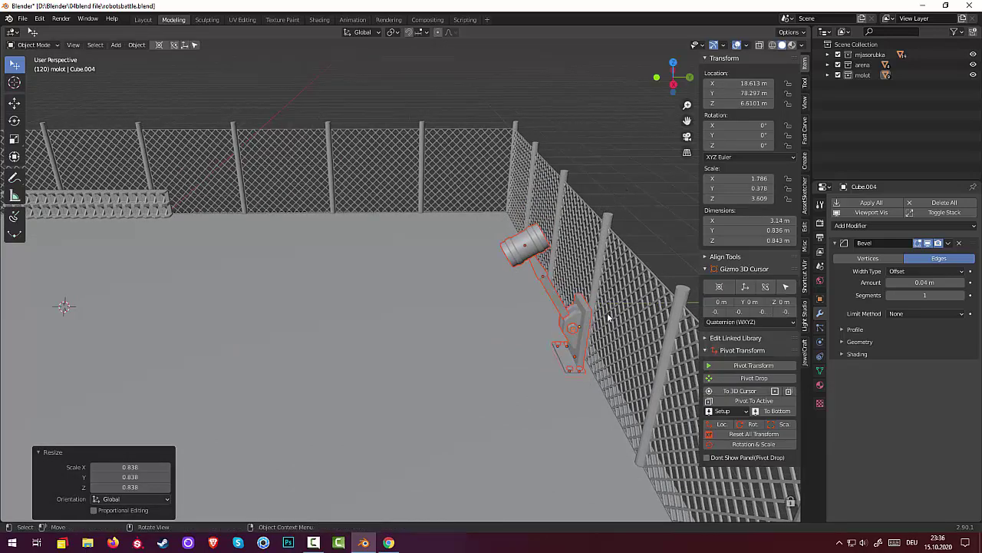
{"action": "scroll", "coordinate": [599, 329], "scroll_direction": "down", "scroll_amount": 5}
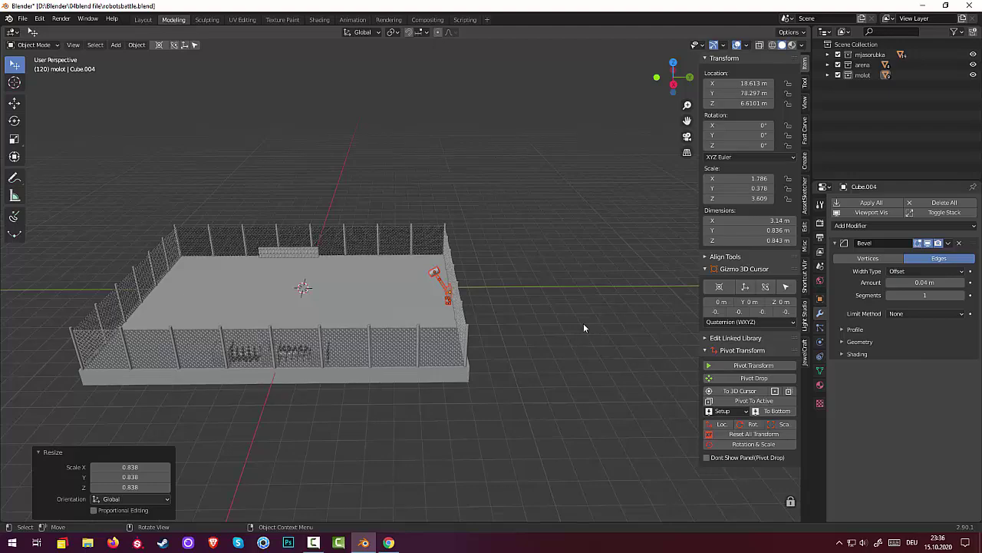
Undo the 0.838 scale, restoring the hammer's original size.
{"action": "mouse_move", "coordinate": [583, 323]}
{"action": "middle_mouse_down"}
{"action": "mouse_move", "coordinate": [550, 385]}
{"action": "mouse_move", "coordinate": [611, 336]}
{"action": "mouse_move", "coordinate": [638, 333]}
{"action": "mouse_move", "coordinate": [570, 344]}
{"action": "mouse_move", "coordinate": [551, 333]}
{"action": "middle_mouse_up"}
{"action": "scroll", "coordinate": [551, 332], "scroll_direction": "up", "scroll_amount": 4}
{"action": "scroll", "coordinate": [551, 317], "scroll_direction": "up", "scroll_amount": 3}
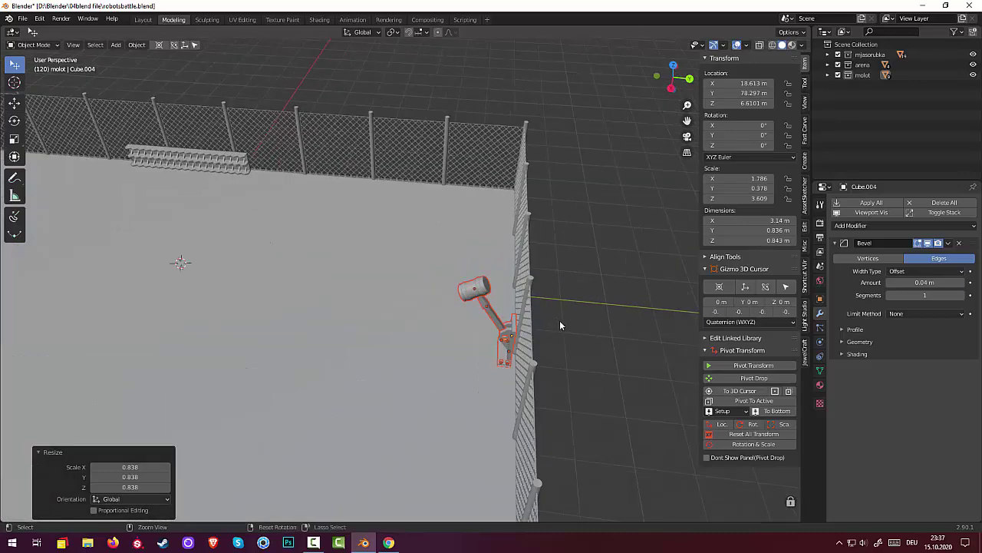
{"action": "key", "text": "ctrl+z"}
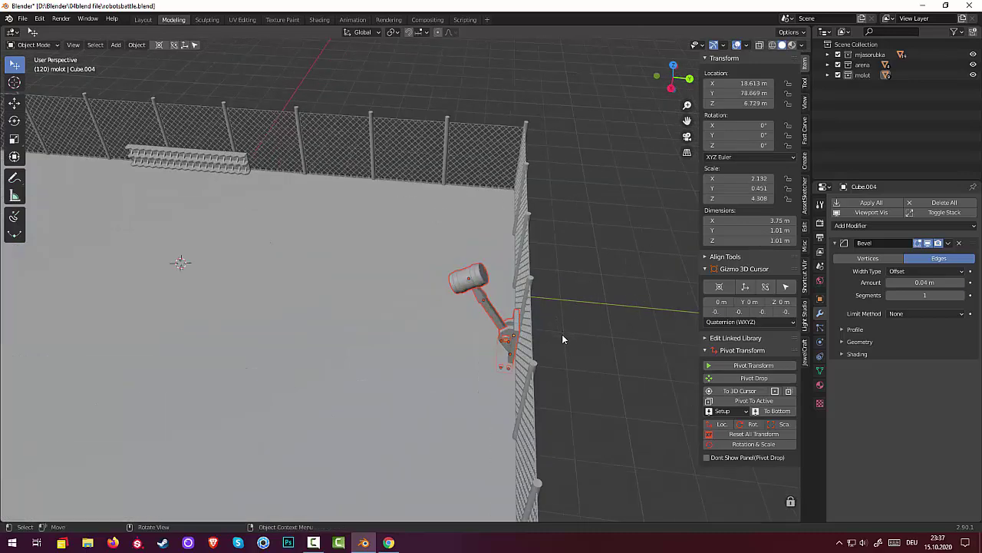
Raise the hammer along Z to 7.9226 m beside the arena's right fence.
{"action": "middle_click_drag", "start_coordinate": [563, 330], "coordinate": [537, 328]}
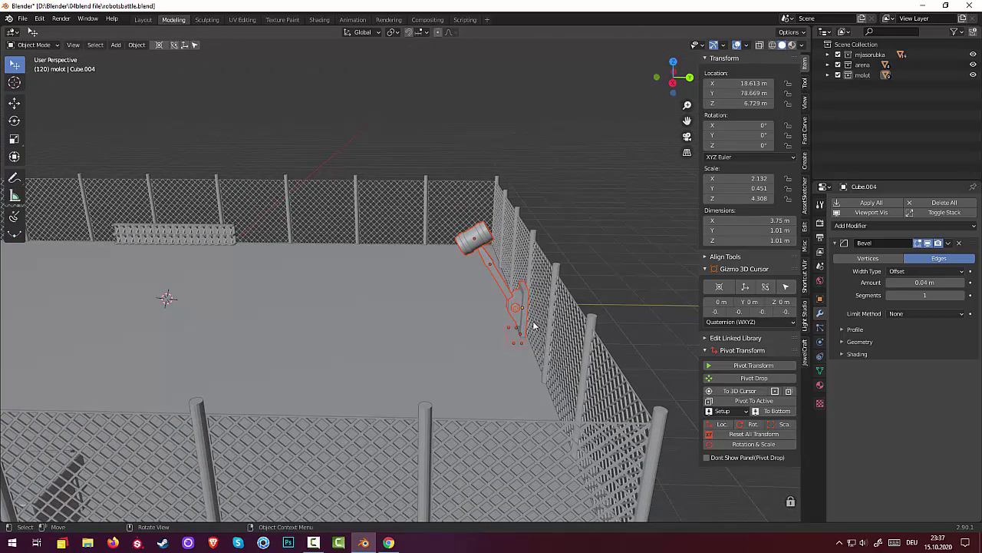
{"action": "key", "text": "g"}
{"action": "key", "text": "z"}
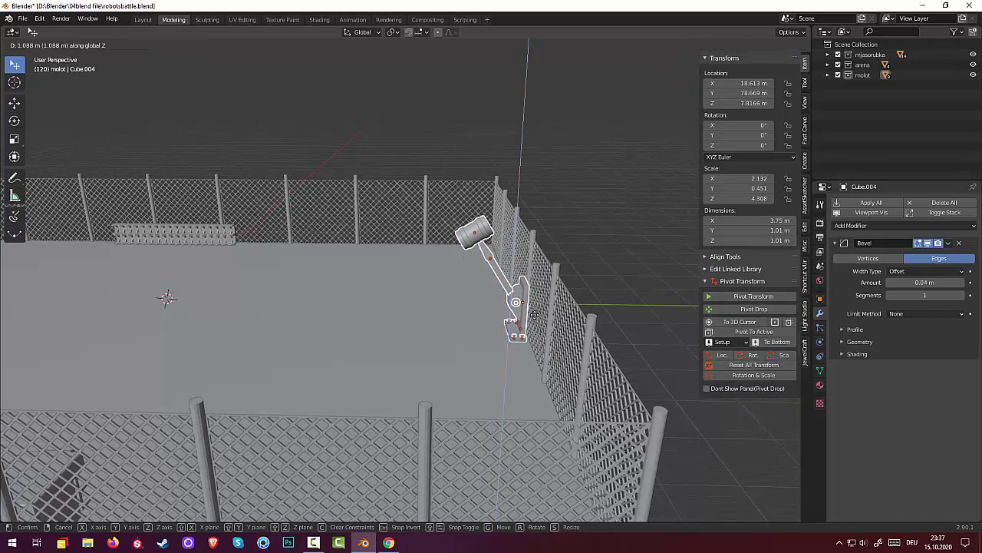
{"action": "left_click", "coordinate": [536, 319]}
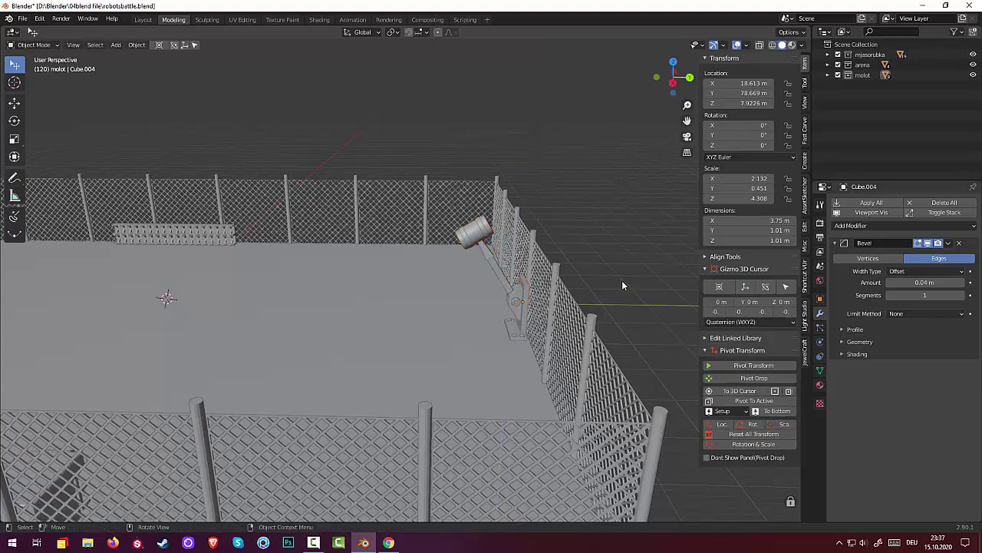
{"action": "mouse_move", "coordinate": [622, 280]}
{"action": "middle_mouse_down"}
{"action": "mouse_move", "coordinate": [747, 315]}
{"action": "mouse_move", "coordinate": [643, 334]}
{"action": "middle_mouse_up"}
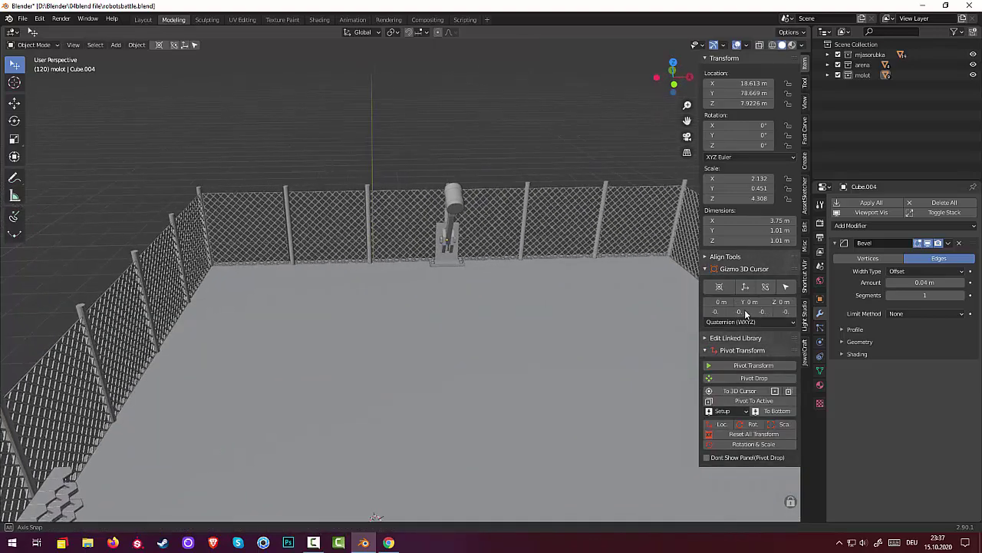
{"action": "scroll", "coordinate": [643, 334], "scroll_direction": "down", "scroll_amount": 4}
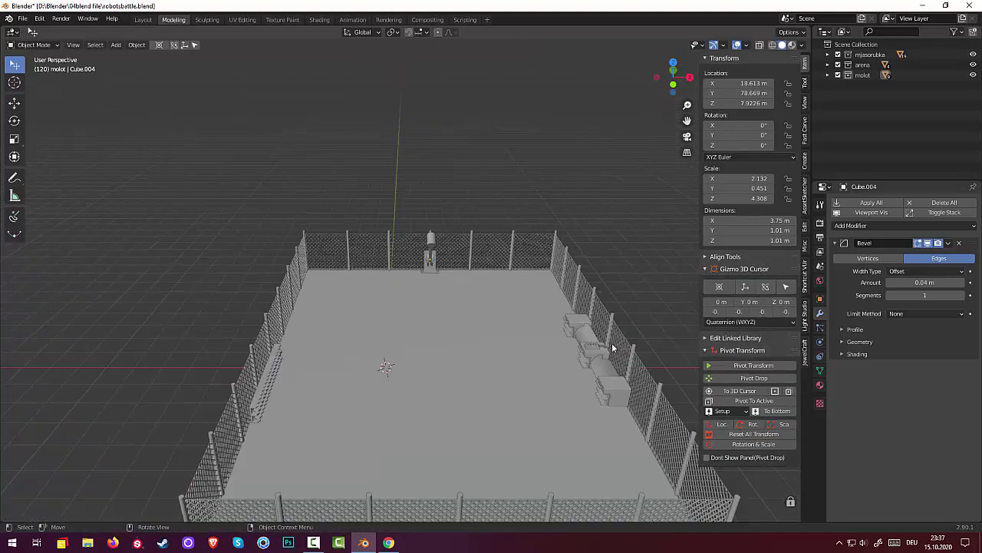
{"action": "middle_click_drag", "start_coordinate": [559, 389], "coordinate": [459, 414]}
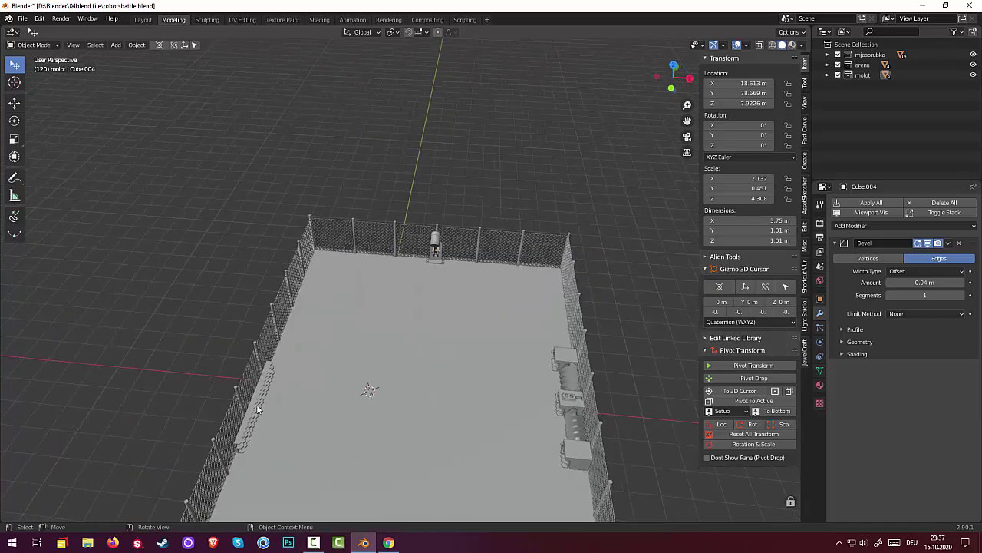
Select the otbojnik barrier and set its origin to its geometry.
{"action": "left_click", "coordinate": [258, 407]}
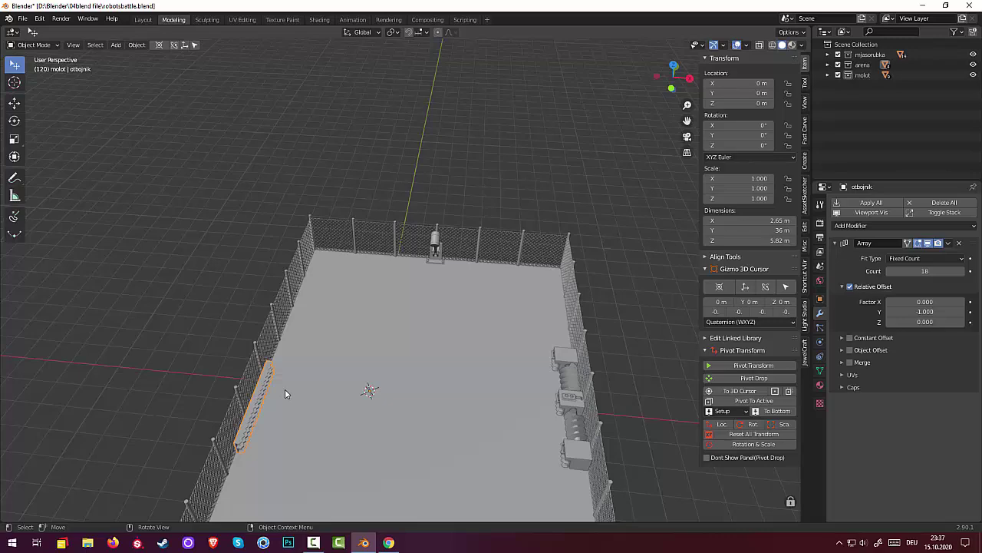
{"action": "key", "text": "g"}
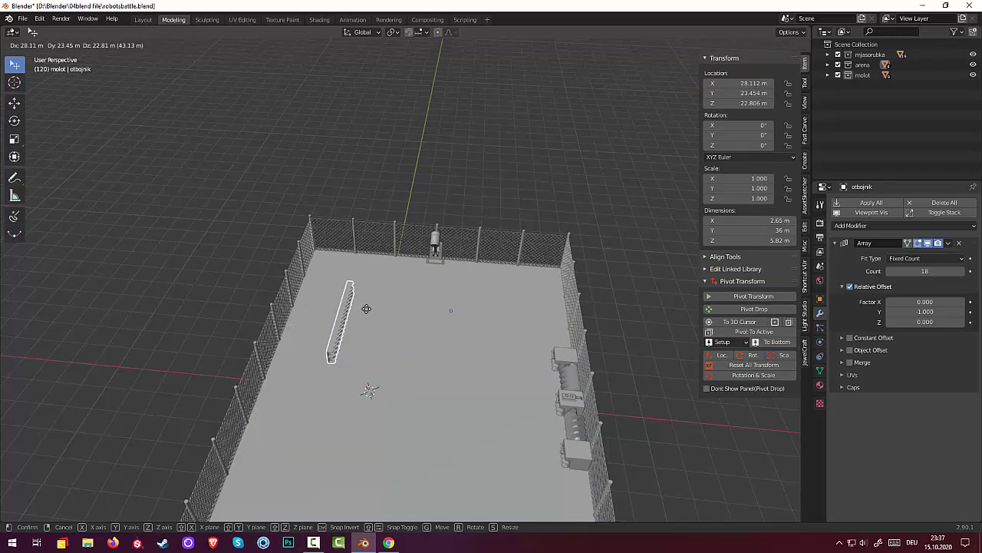
{"action": "key", "text": "Escape"}
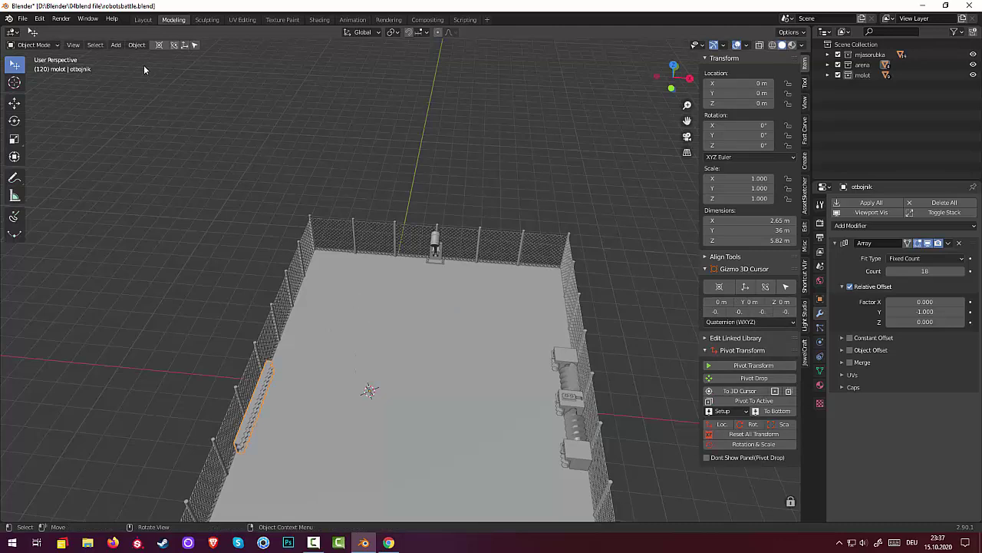
{"action": "left_click", "coordinate": [138, 45]}
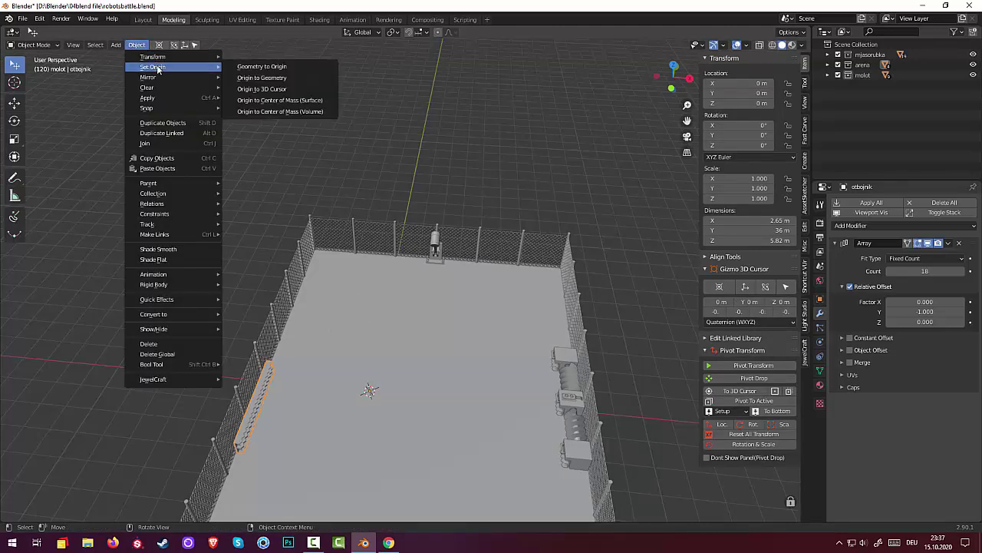
{"action": "left_click", "coordinate": [280, 77]}
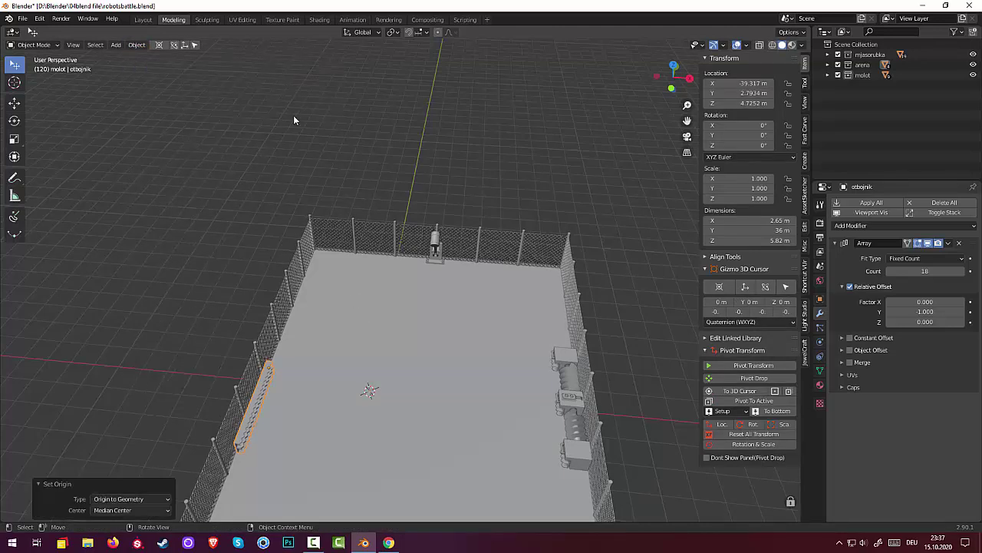
{"action": "scroll", "coordinate": [325, 284], "scroll_direction": "down", "scroll_amount": 4}
{"action": "mouse_move", "coordinate": [333, 307]}
{"action": "middle_mouse_down"}
{"action": "mouse_move", "coordinate": [305, 322]}
{"action": "mouse_move", "coordinate": [331, 306]}
{"action": "middle_mouse_up"}
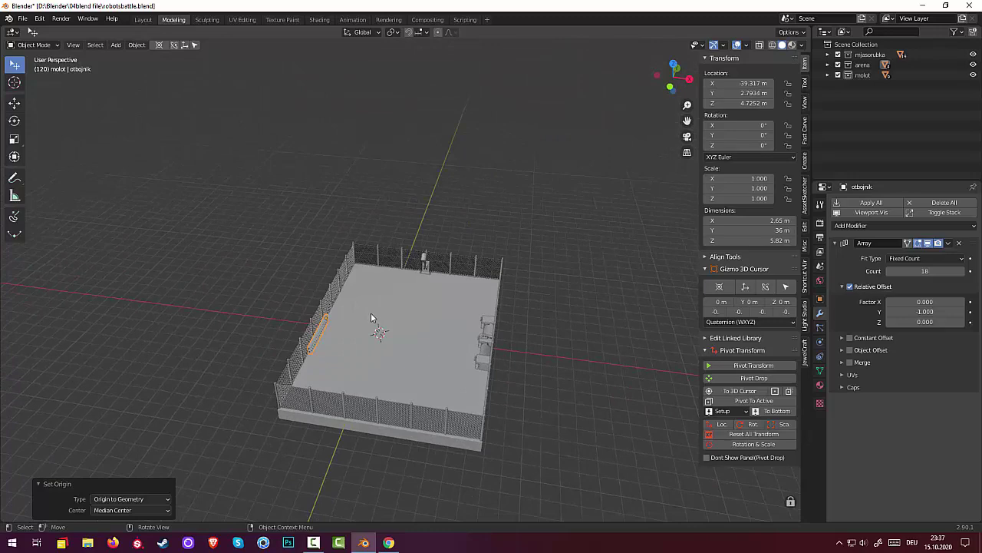
Rotate the otbojnik barrier about global Z by -9090° (effectively −90°).
{"action": "key", "text": "r"}
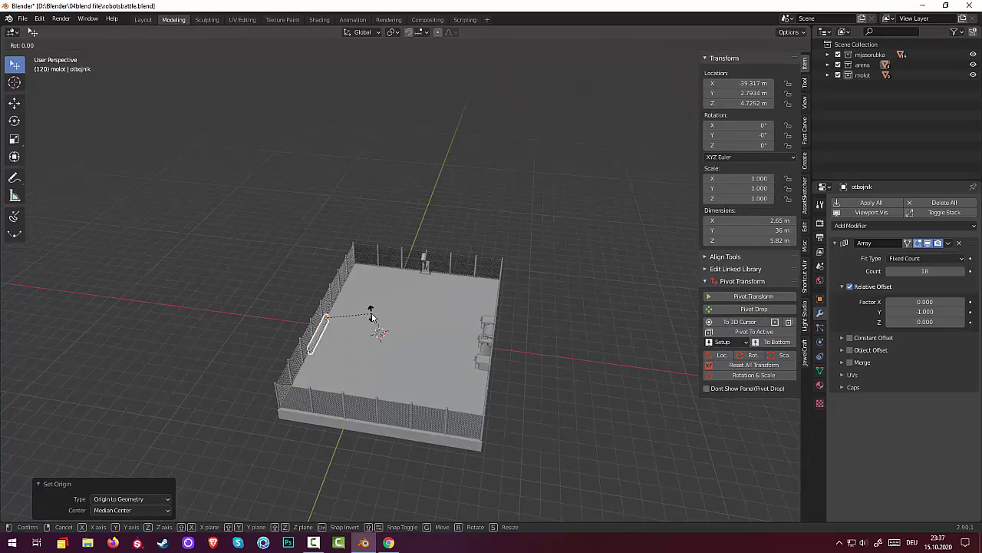
{"action": "key", "text": "z"}
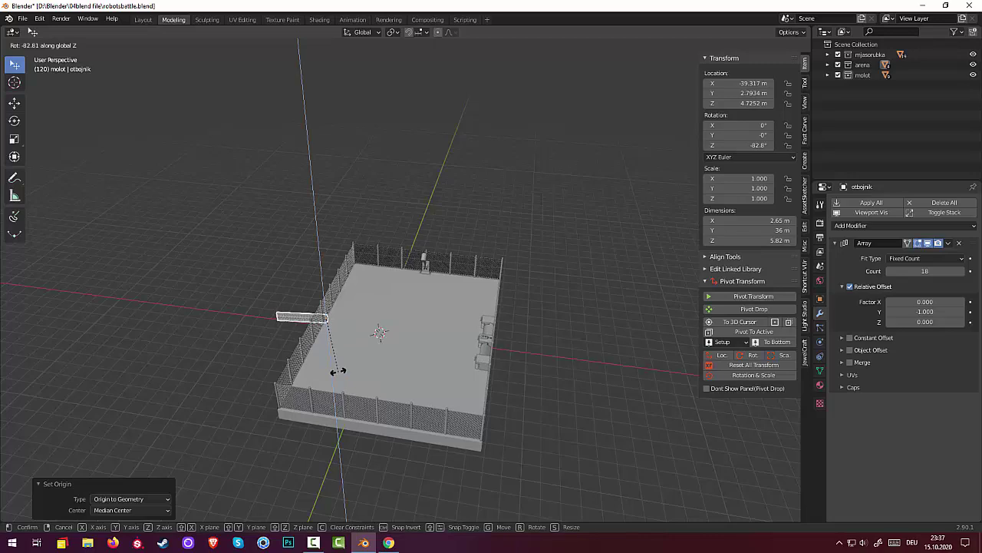
{"action": "type", "text": "90"}
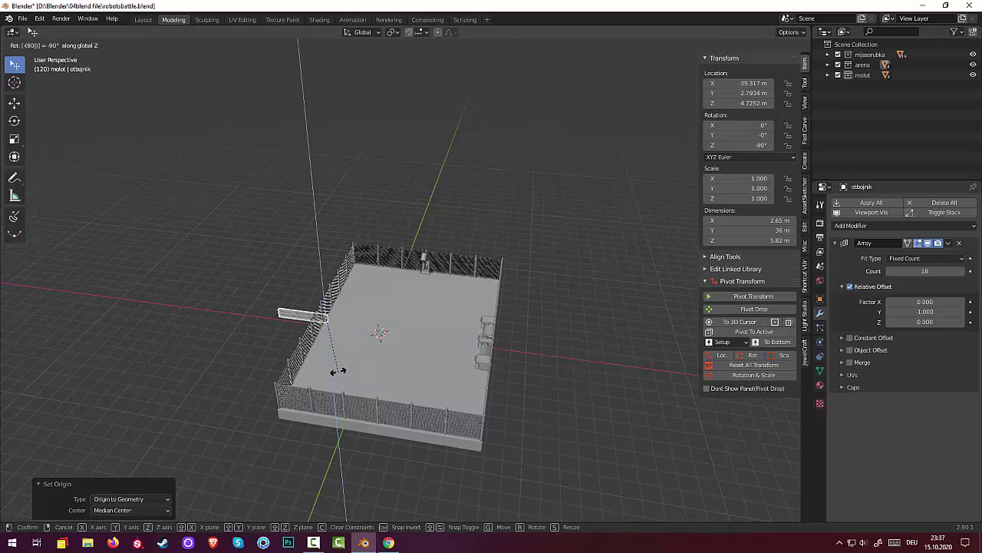
{"action": "type", "text": "90"}
{"action": "key", "text": "minus"}
{"action": "key", "text": "Return"}
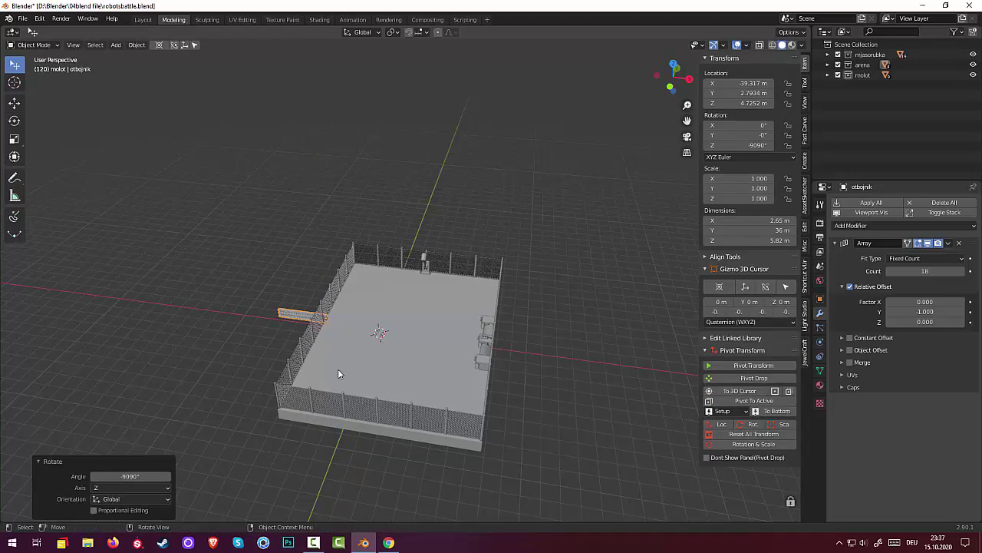
{"action": "middle_click_drag", "start_coordinate": [344, 369], "coordinate": [353, 405]}
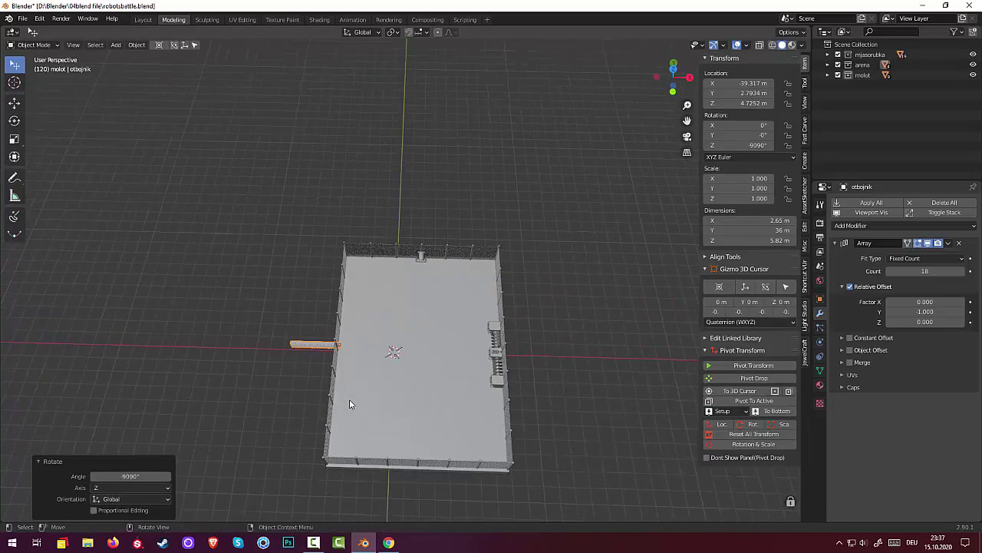
{"action": "key", "text": "KP_6"}
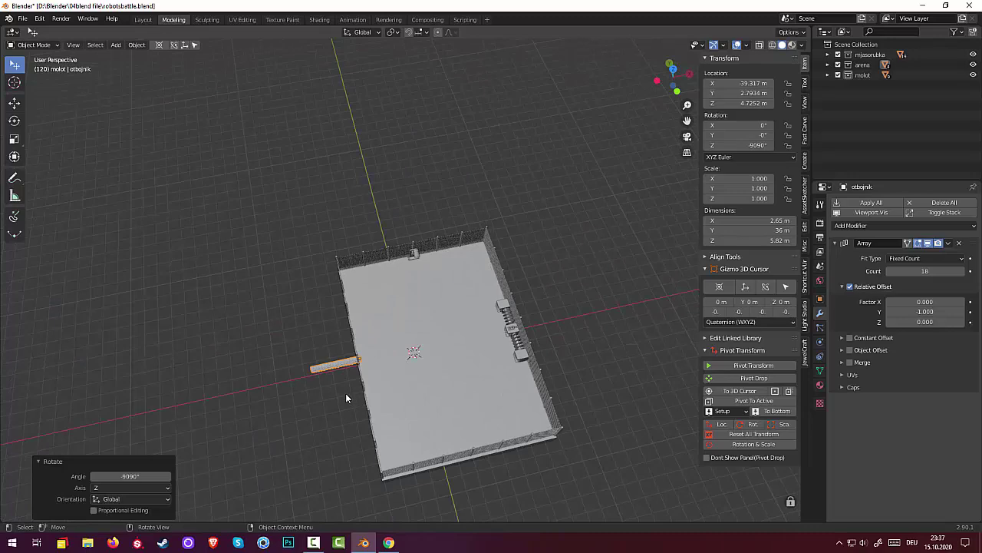
From top view, move the otbojnik barrier to the back fence beside the molot hammer (X 12.924, Y 77.646).
{"action": "key", "text": "KP_7"}
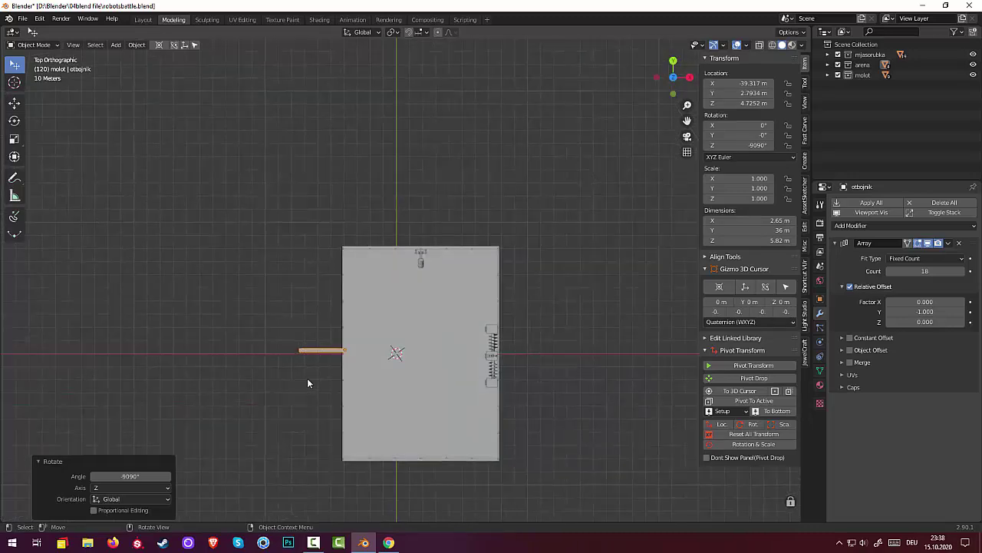
{"action": "key", "text": "g"}
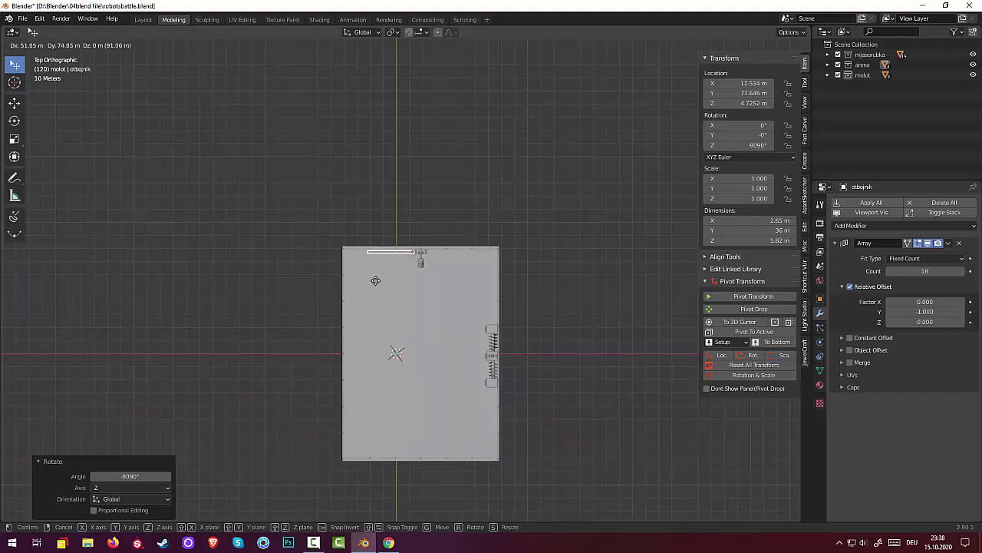
{"action": "left_click", "coordinate": [376, 280]}
{"action": "scroll", "coordinate": [367, 298], "scroll_direction": "up", "scroll_amount": 4}
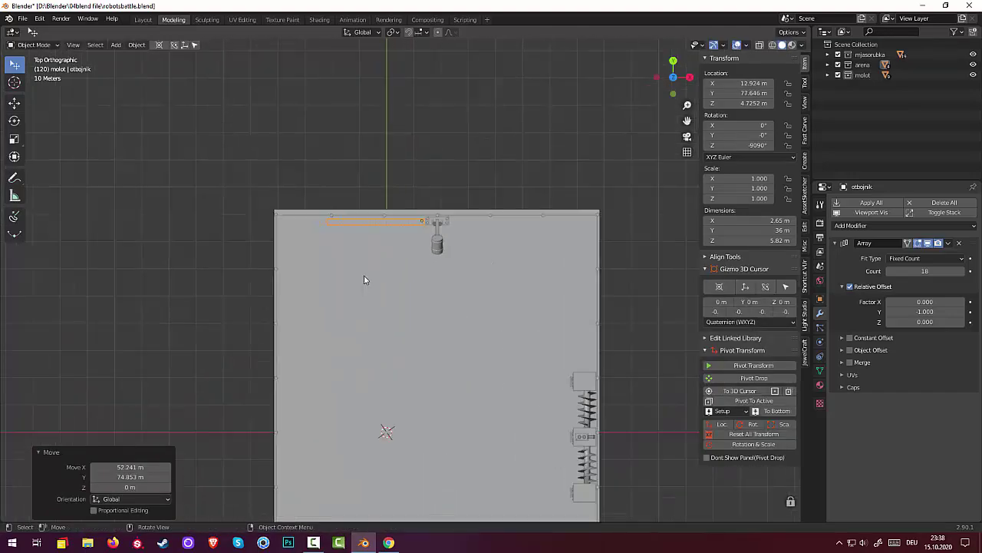
{"action": "scroll", "coordinate": [363, 258], "scroll_direction": "up", "scroll_amount": 3}
{"action": "mouse_move", "coordinate": [364, 258]}
{"action": "middle_mouse_down"}
{"action": "mouse_move", "coordinate": [358, 165]}
{"action": "mouse_move", "coordinate": [259, 204]}
{"action": "mouse_move", "coordinate": [245, 230]}
{"action": "middle_mouse_up"}
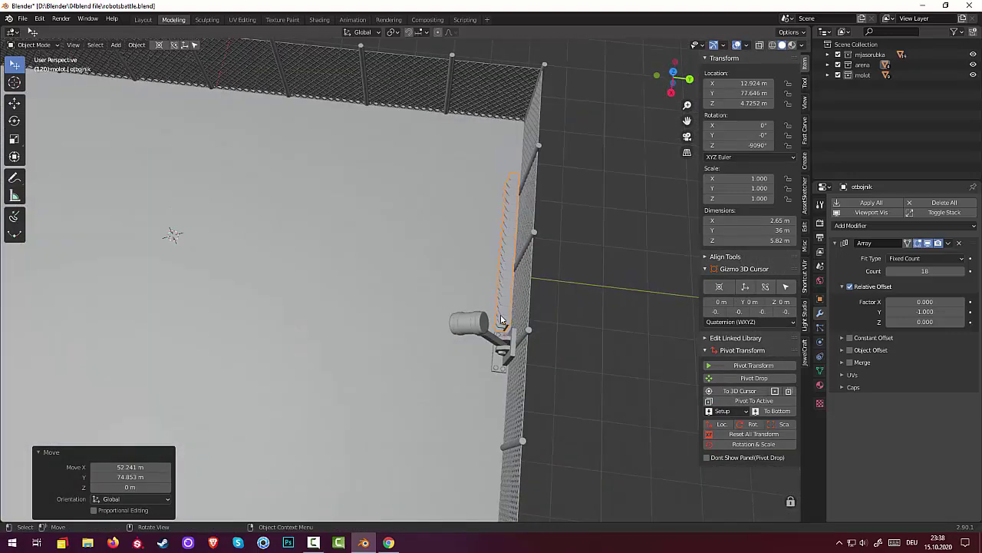
{"action": "middle_click_drag", "start_coordinate": [529, 306], "coordinate": [656, 245]}
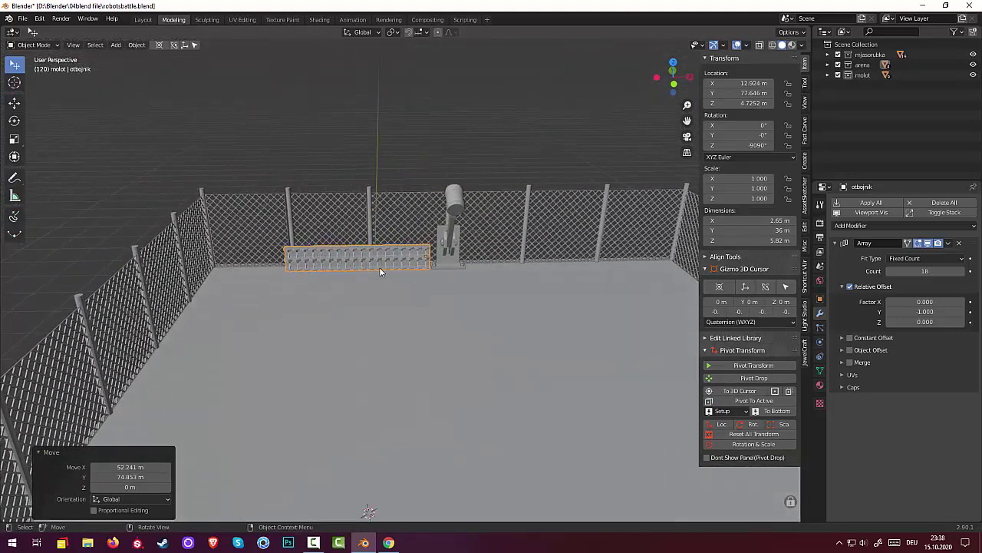
Raise the barrier's Array modifier count to 27 repeats.
{"action": "left_click", "coordinate": [963, 271]}
{"action": "left_click", "coordinate": [962, 271]}
{"action": "left_click", "coordinate": [963, 271]}
{"action": "left_click", "coordinate": [962, 271]}
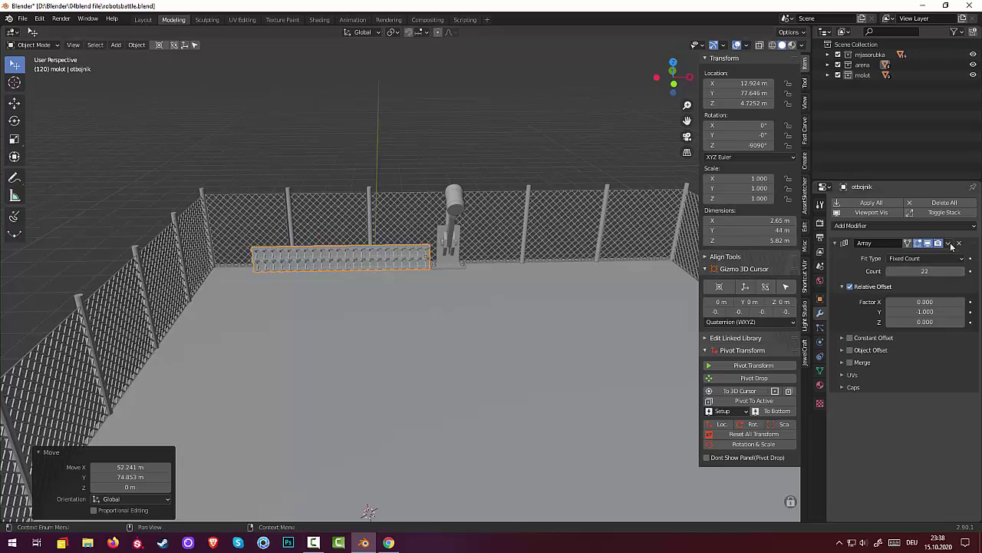
{"action": "left_click", "coordinate": [962, 272]}
{"action": "left_click", "coordinate": [963, 272]}
{"action": "left_click", "coordinate": [962, 271]}
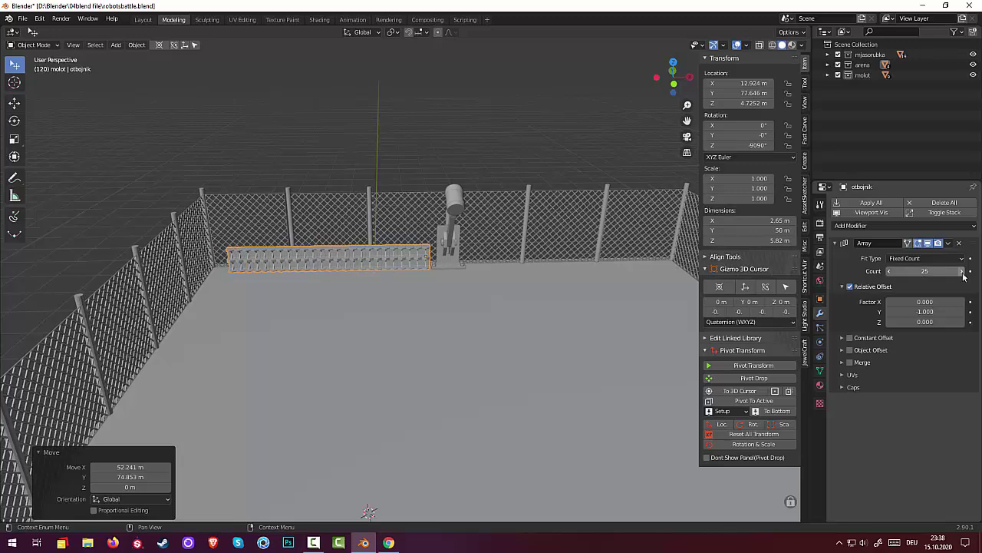
{"action": "left_click", "coordinate": [963, 272]}
{"action": "left_click", "coordinate": [962, 272]}
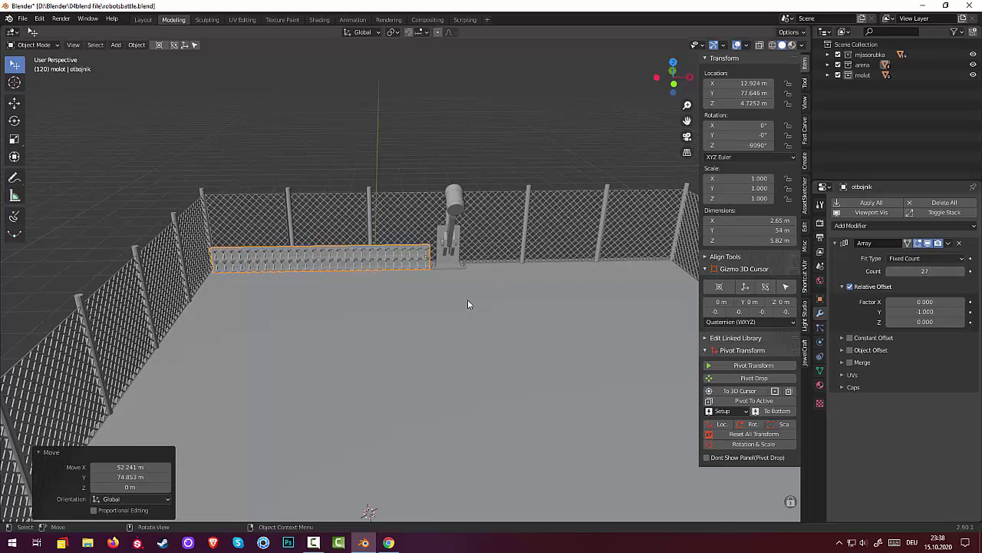
{"action": "middle_click_drag", "start_coordinate": [467, 299], "coordinate": [403, 281]}
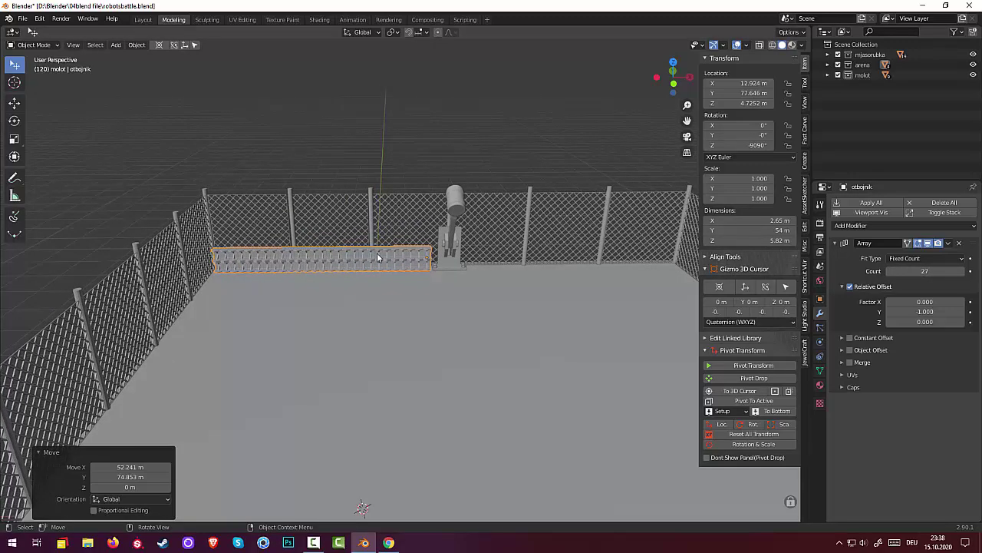
Shift the barrier 1.546 m along X to X 14.47 m, against the hammer mount.
{"action": "key", "text": "g"}
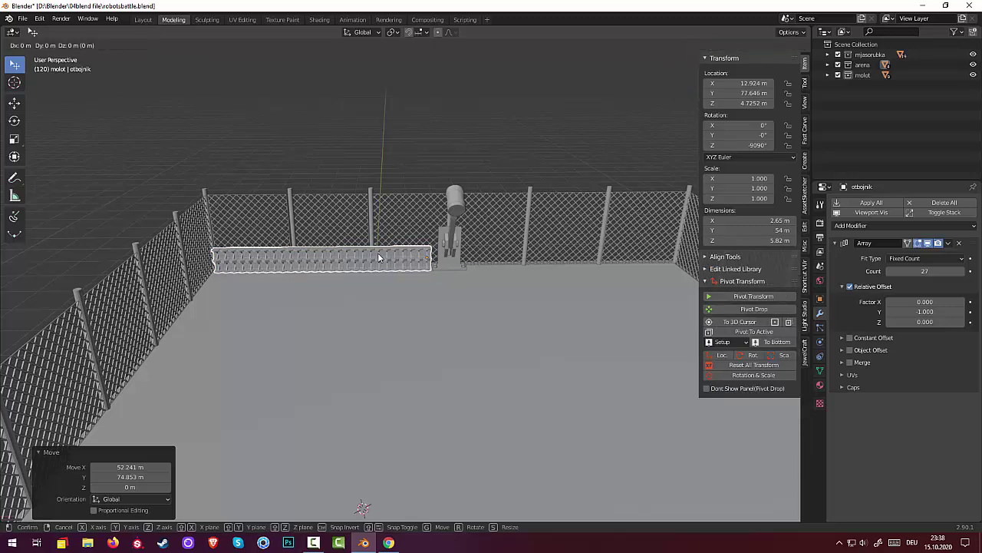
{"action": "key", "text": "y"}
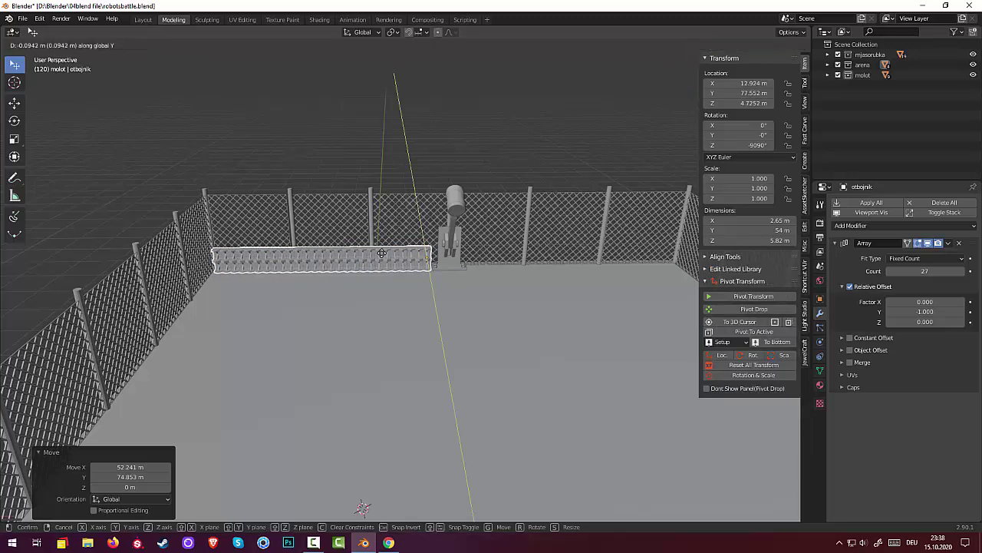
{"action": "key", "text": "x"}
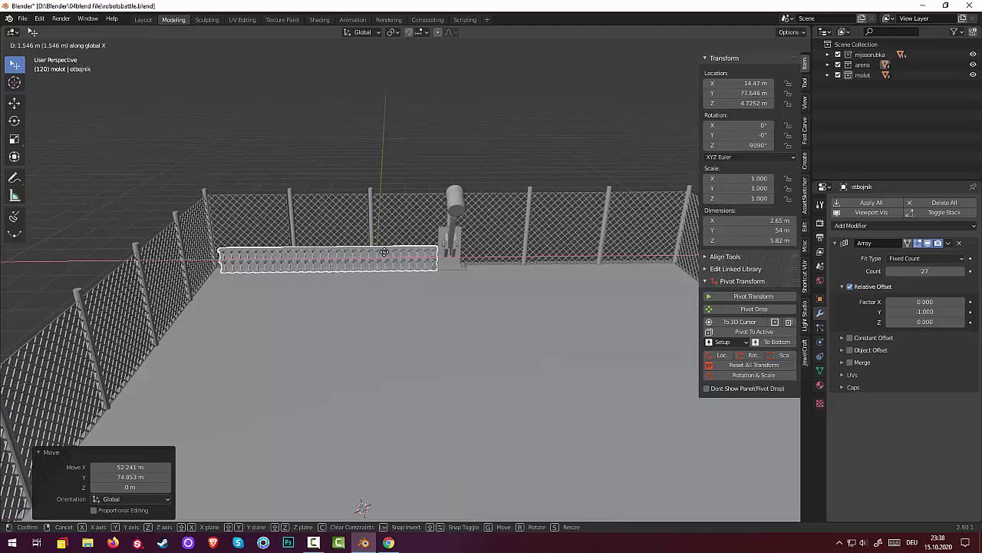
{"action": "left_click", "coordinate": [340, 301]}
{"action": "left_click", "coordinate": [337, 304]}
{"action": "mouse_move", "coordinate": [295, 296]}
{"action": "middle_mouse_down"}
{"action": "mouse_move", "coordinate": [342, 338]}
{"action": "mouse_move", "coordinate": [263, 330]}
{"action": "middle_mouse_up"}
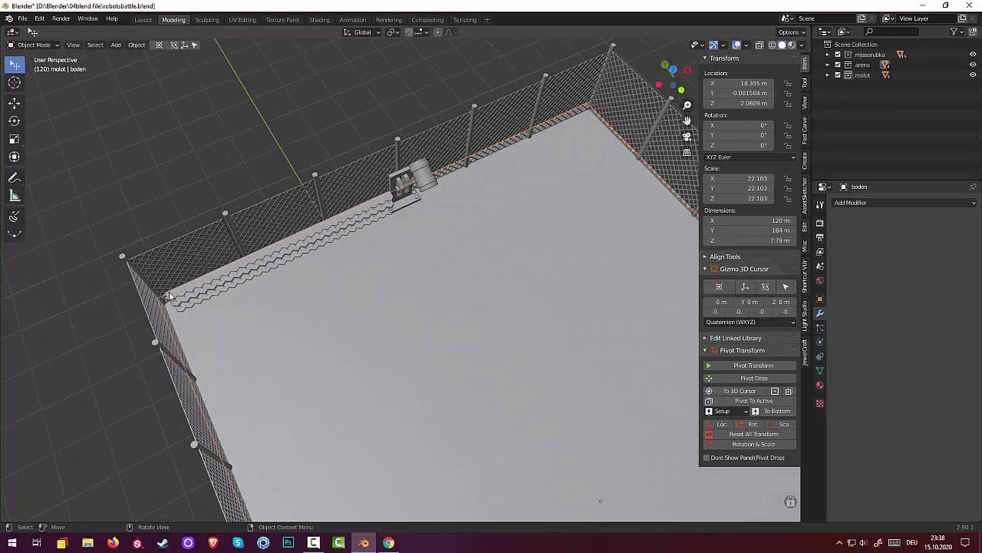
{"action": "mouse_move", "coordinate": [291, 313]}
{"action": "middle_mouse_down"}
{"action": "mouse_move", "coordinate": [355, 325]}
{"action": "mouse_move", "coordinate": [333, 268]}
{"action": "mouse_move", "coordinate": [343, 279]}
{"action": "middle_mouse_up"}
{"action": "left_click", "coordinate": [340, 244]}
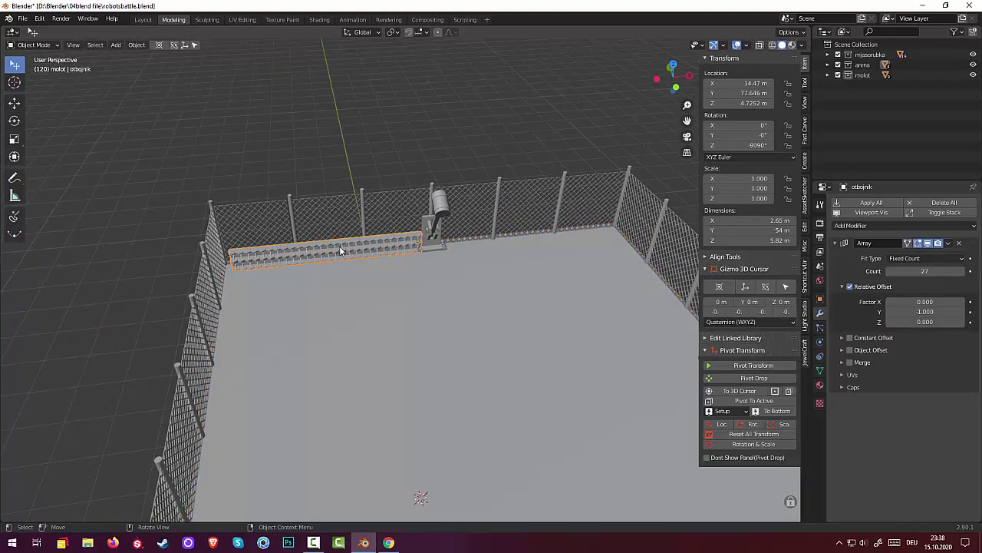
{"action": "middle_click_drag", "start_coordinate": [395, 296], "coordinate": [388, 300]}
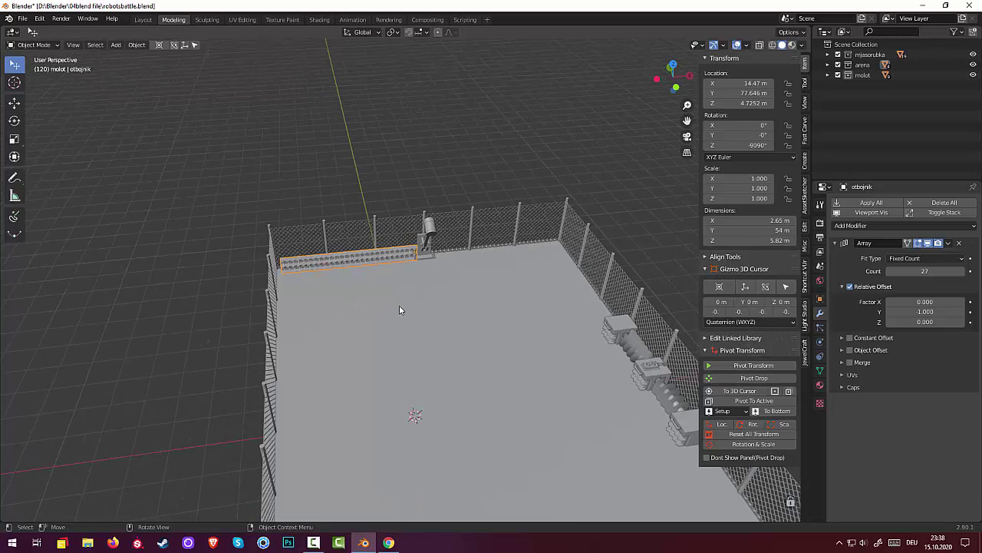
Duplicate the otbojnik barrier and slide the copy along X to the right of the hammer mount.
{"action": "key", "text": "shift+d"}
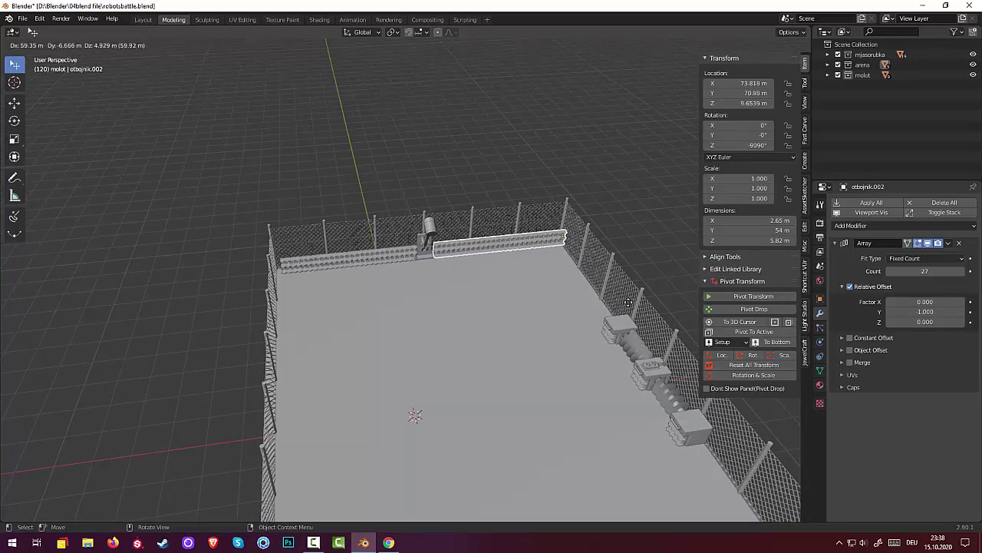
{"action": "key", "text": "x"}
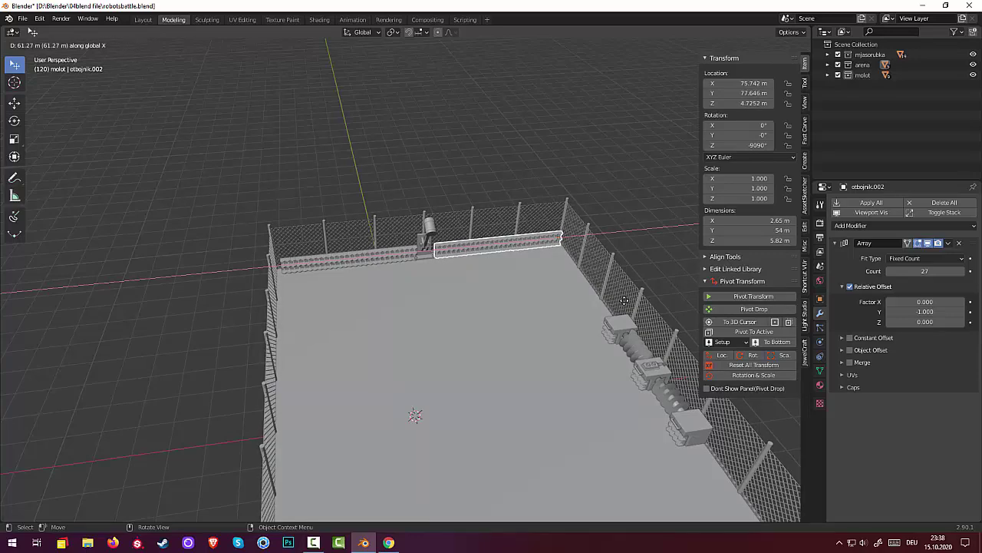
{"action": "left_click", "coordinate": [624, 300]}
{"action": "left_click", "coordinate": [585, 363]}
{"action": "mouse_move", "coordinate": [585, 363]}
{"action": "middle_mouse_down"}
{"action": "mouse_move", "coordinate": [599, 344]}
{"action": "mouse_move", "coordinate": [641, 332]}
{"action": "mouse_move", "coordinate": [690, 369]}
{"action": "mouse_move", "coordinate": [580, 361]}
{"action": "mouse_move", "coordinate": [606, 353]}
{"action": "middle_mouse_up"}
{"action": "left_click", "coordinate": [792, 45]}
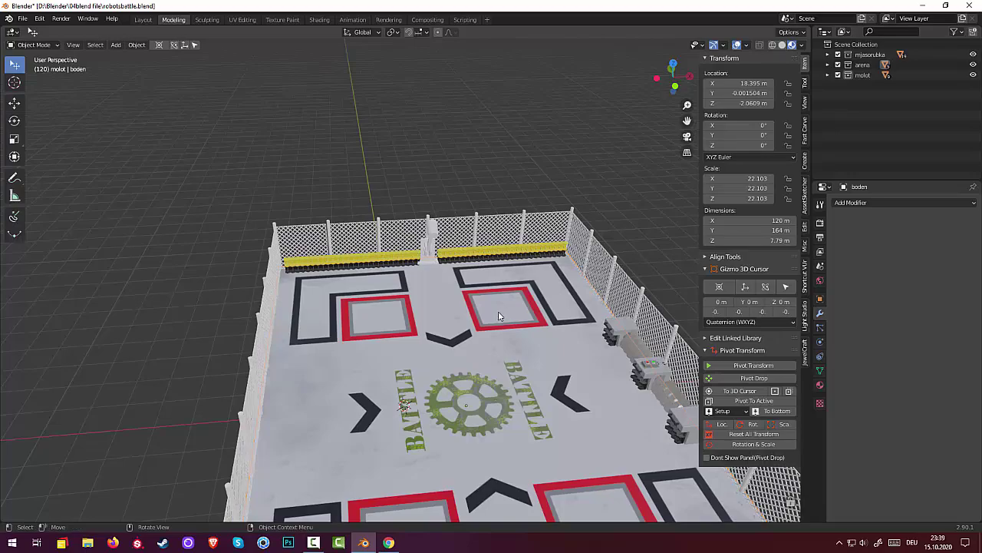
{"action": "mouse_move", "coordinate": [498, 311]}
{"action": "middle_mouse_down"}
{"action": "mouse_move", "coordinate": [491, 263]}
{"action": "mouse_move", "coordinate": [438, 238]}
{"action": "middle_mouse_up"}
{"action": "scroll", "coordinate": [502, 302], "scroll_direction": "up", "scroll_amount": 3}
{"action": "scroll", "coordinate": [491, 263], "scroll_direction": "up", "scroll_amount": 2}
{"action": "scroll", "coordinate": [491, 263], "scroll_direction": "up", "scroll_amount": 2}
{"action": "left_click", "coordinate": [438, 238]}
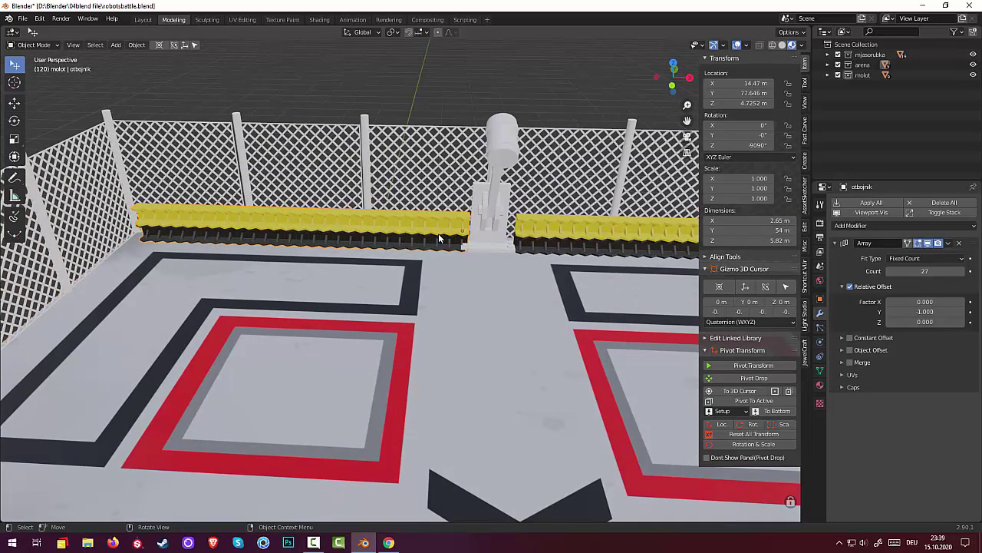
{"action": "key", "text": "g"}
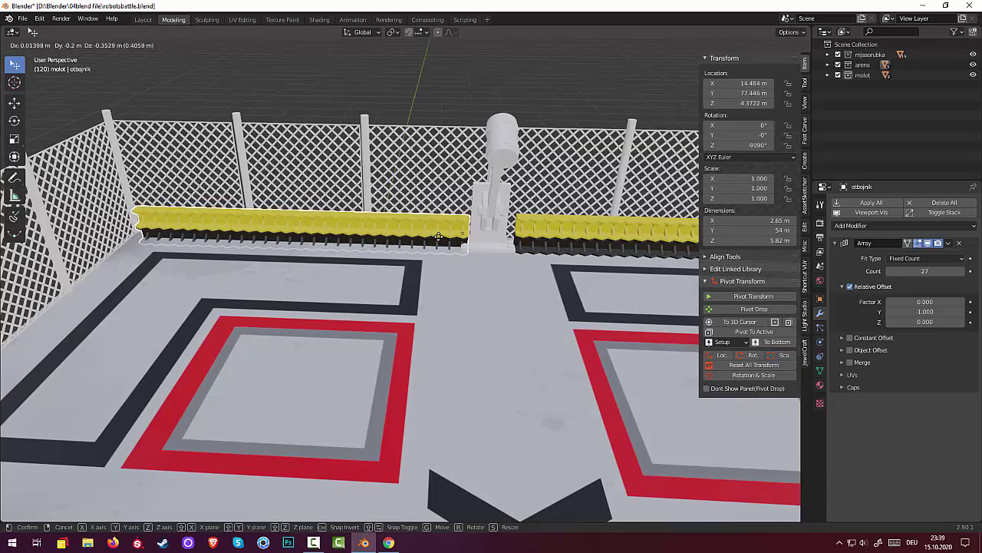
{"action": "key", "text": "x"}
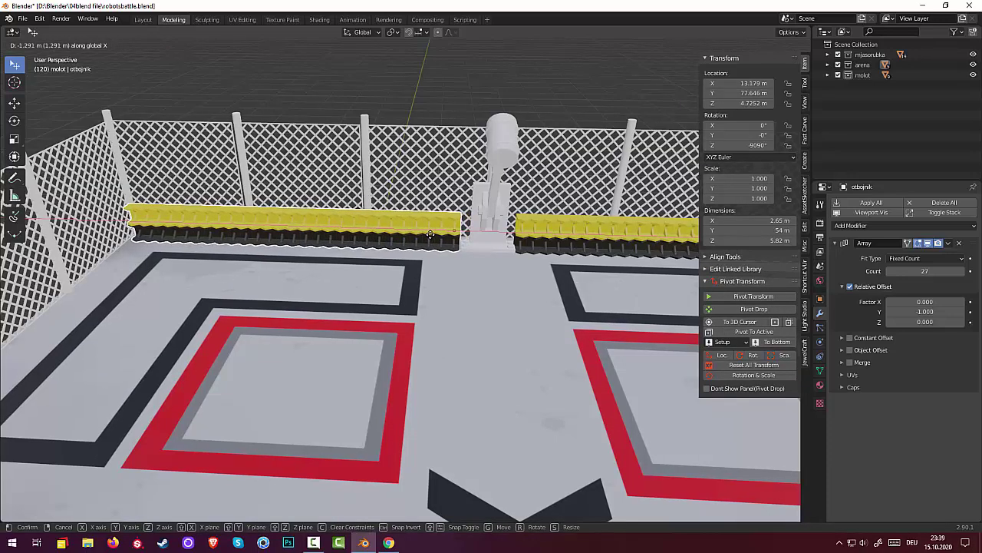
{"action": "left_click", "coordinate": [431, 234]}
{"action": "scroll", "coordinate": [500, 278], "scroll_direction": "down", "scroll_amount": 3}
{"action": "scroll", "coordinate": [634, 288], "scroll_direction": "down", "scroll_amount": 2}
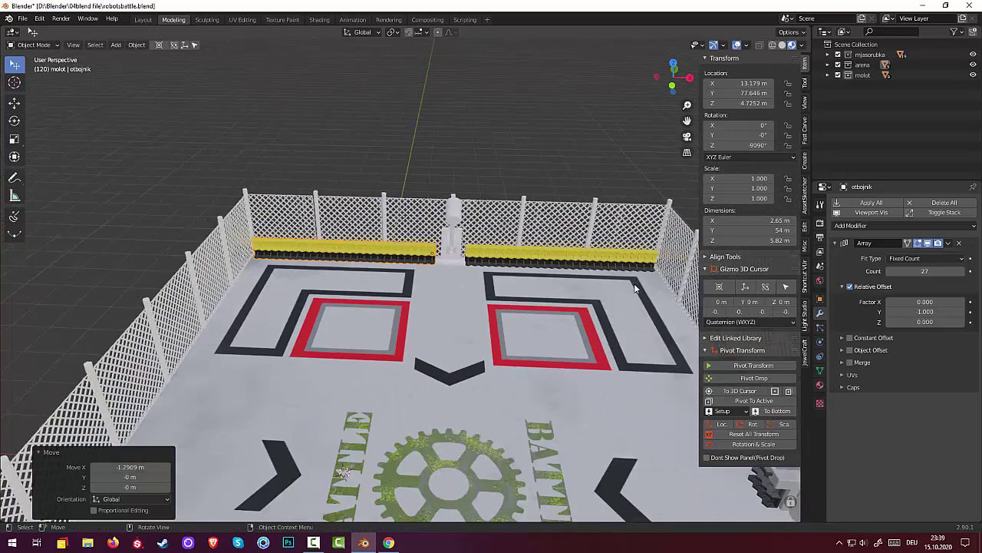
{"action": "left_click", "coordinate": [588, 263]}
{"action": "left_click", "coordinate": [402, 258]}
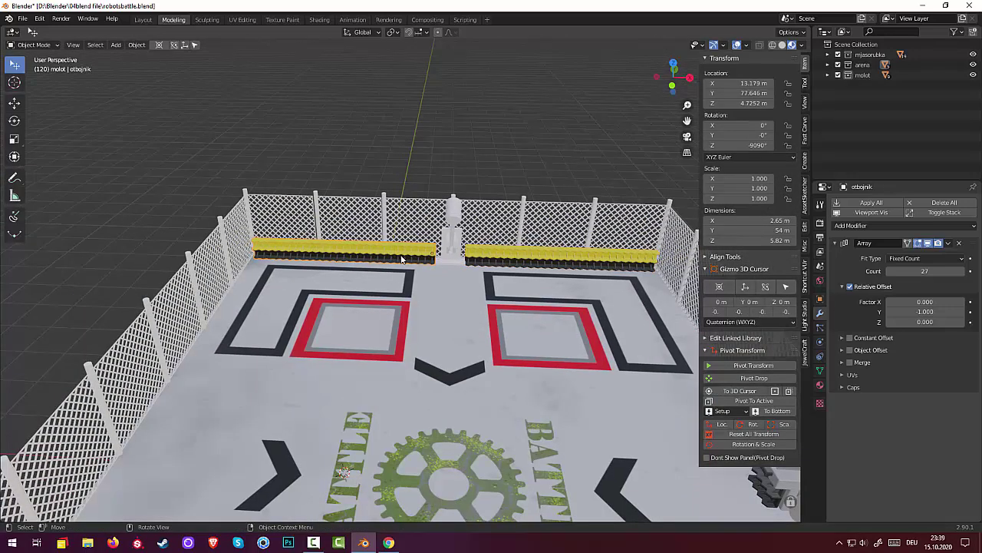
{"action": "left_click", "coordinate": [890, 271]}
{"action": "mouse_move", "coordinate": [461, 353]}
{"action": "middle_mouse_down"}
{"action": "mouse_move", "coordinate": [517, 364]}
{"action": "mouse_move", "coordinate": [461, 301]}
{"action": "middle_mouse_up"}
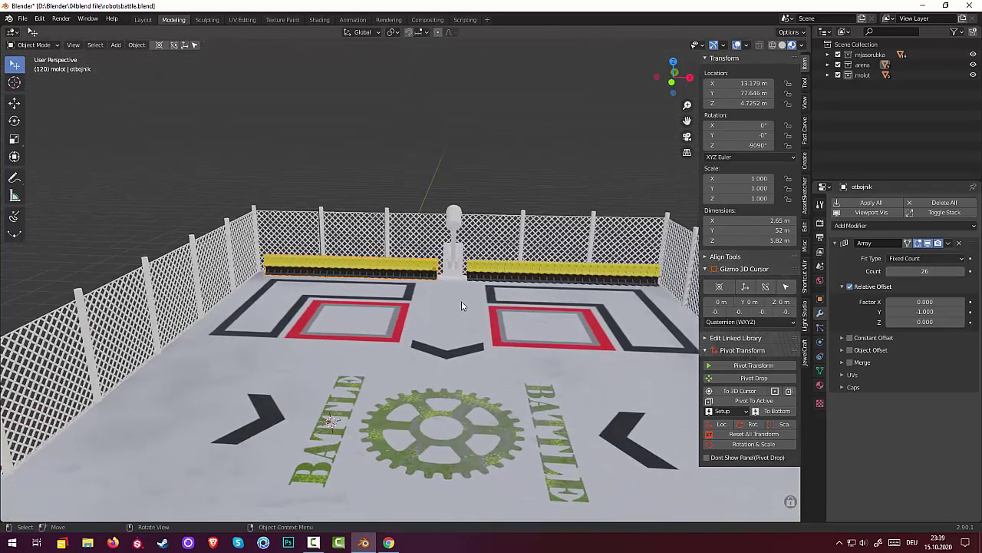
{"action": "left_click", "coordinate": [588, 280]}
{"action": "left_click", "coordinate": [889, 271]}
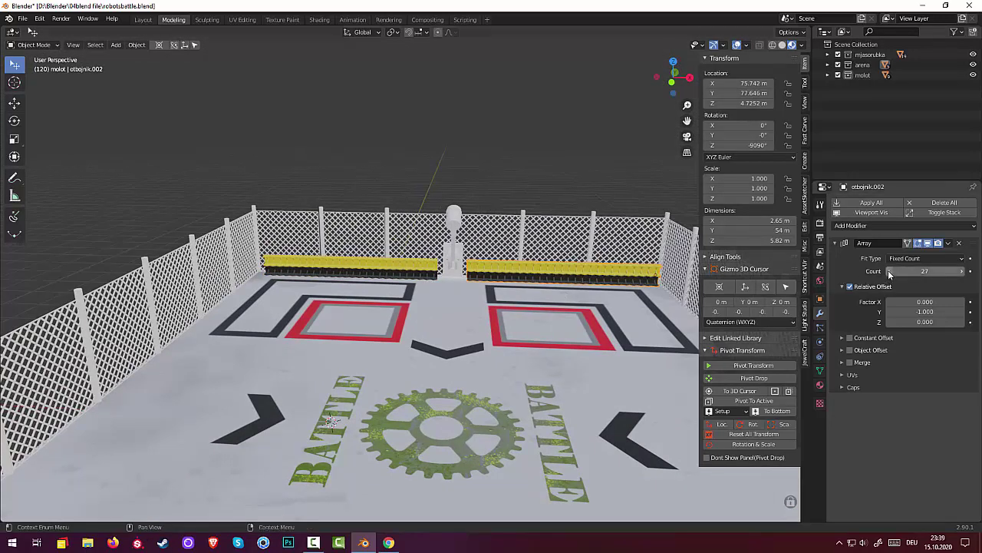
{"action": "left_click", "coordinate": [889, 272]}
{"action": "left_click", "coordinate": [571, 378]}
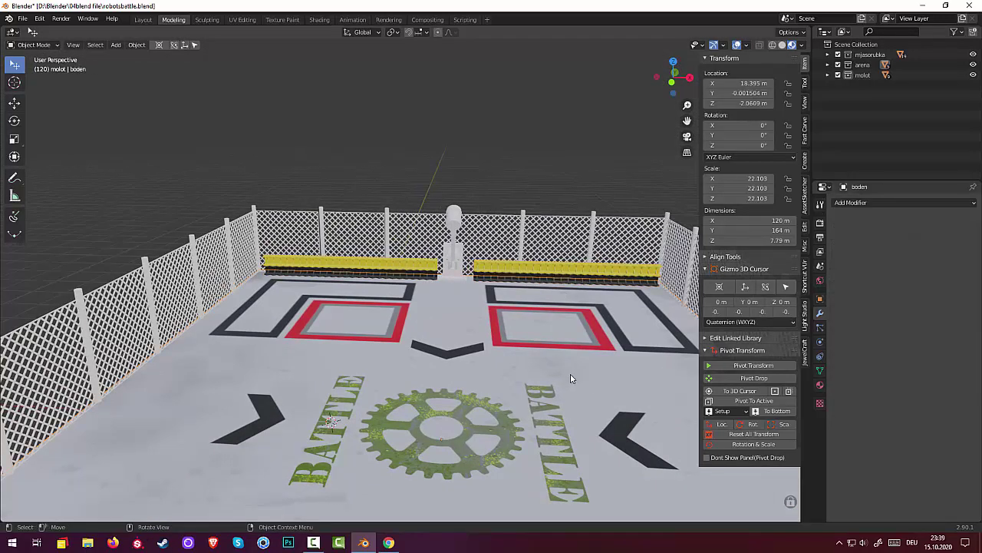
{"action": "left_click", "coordinate": [547, 278]}
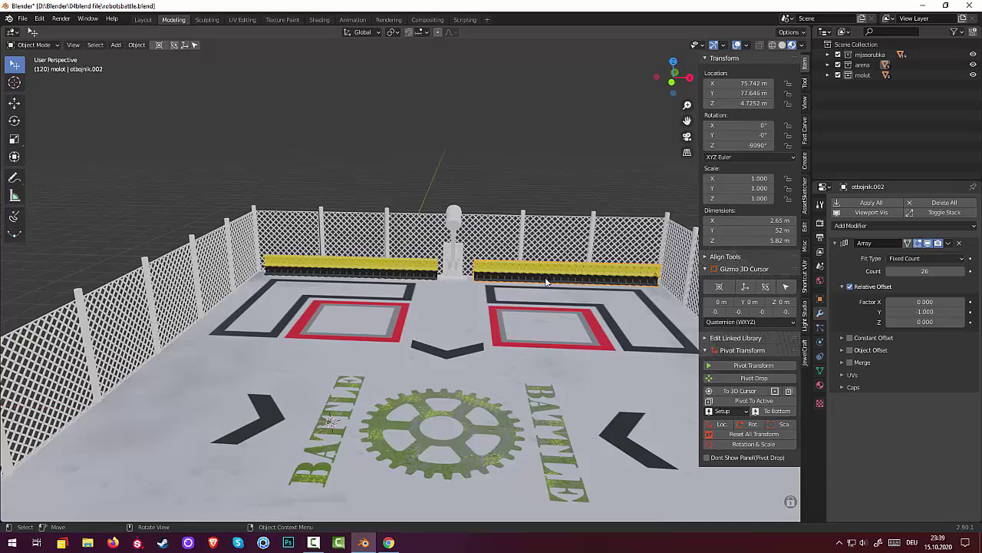
{"action": "key", "text": "g"}
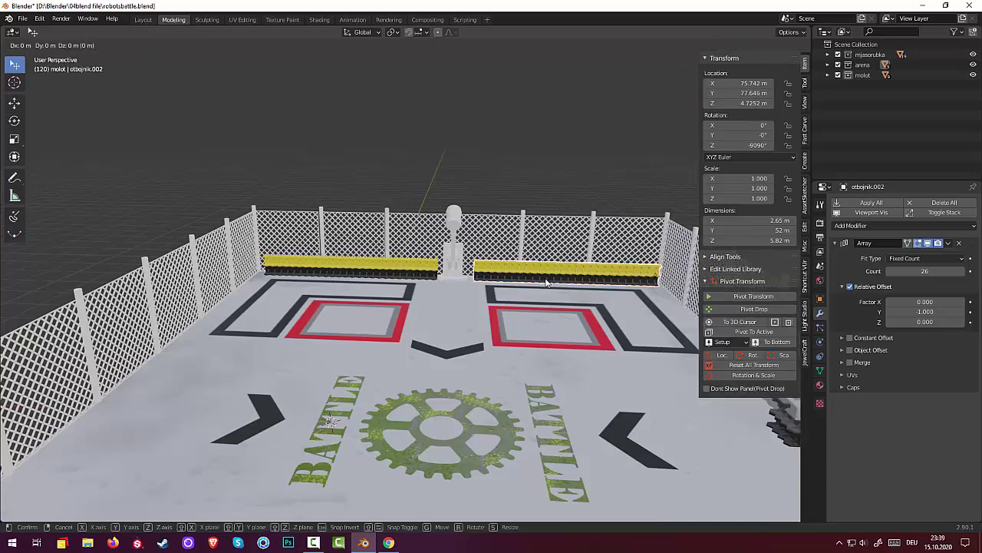
{"action": "key", "text": "x"}
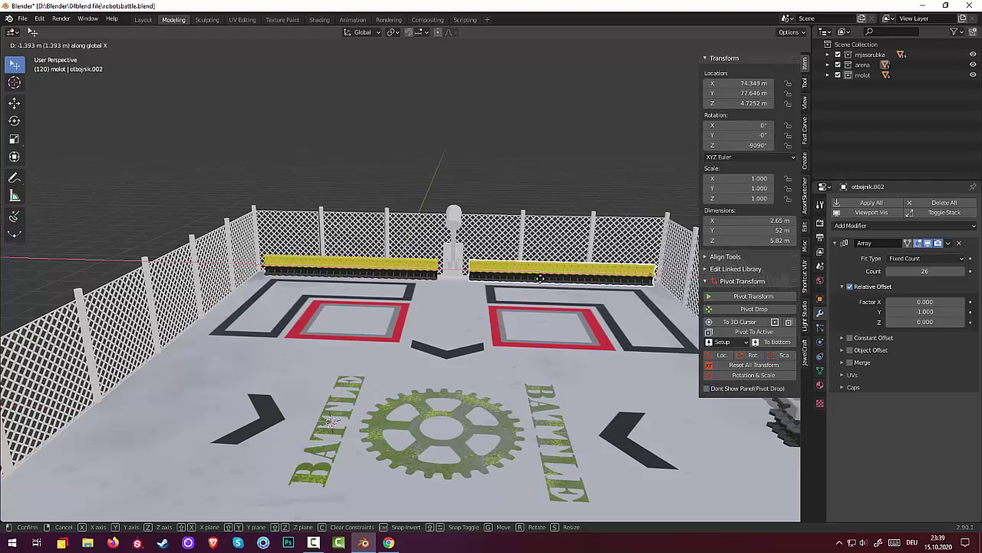
{"action": "left_click", "coordinate": [542, 281]}
{"action": "left_click", "coordinate": [453, 368]}
{"action": "mouse_move", "coordinate": [520, 386]}
{"action": "middle_mouse_down"}
{"action": "mouse_move", "coordinate": [480, 411]}
{"action": "mouse_move", "coordinate": [438, 389]}
{"action": "mouse_move", "coordinate": [342, 463]}
{"action": "mouse_move", "coordinate": [346, 446]}
{"action": "mouse_move", "coordinate": [281, 412]}
{"action": "middle_mouse_up"}
{"action": "scroll", "coordinate": [382, 321], "scroll_direction": "up", "scroll_amount": 2}
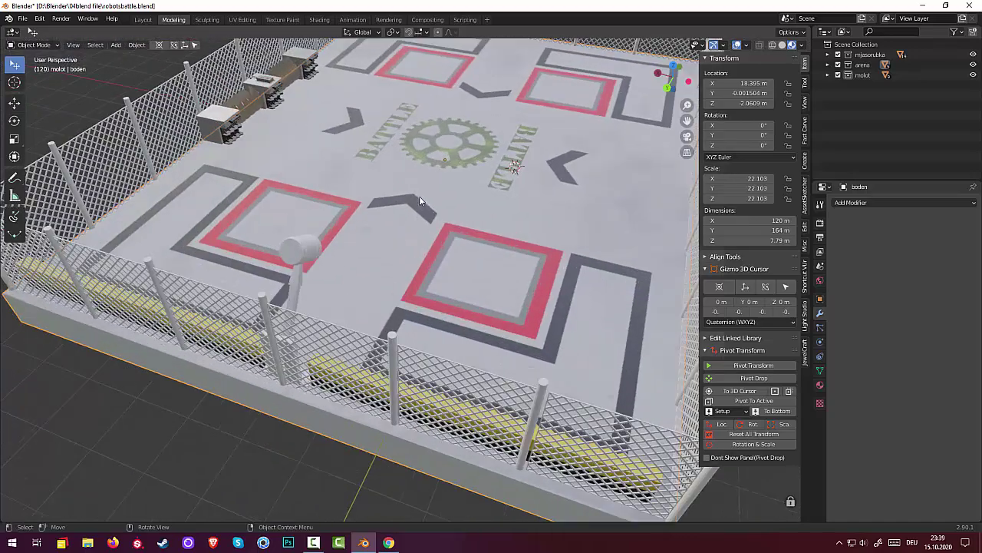
{"action": "scroll", "coordinate": [419, 196], "scroll_direction": "up", "scroll_amount": 2}
{"action": "mouse_move", "coordinate": [419, 196]}
{"action": "middle_mouse_down"}
{"action": "mouse_move", "coordinate": [365, 206]}
{"action": "mouse_move", "coordinate": [359, 179]}
{"action": "mouse_move", "coordinate": [444, 145]}
{"action": "middle_mouse_up"}
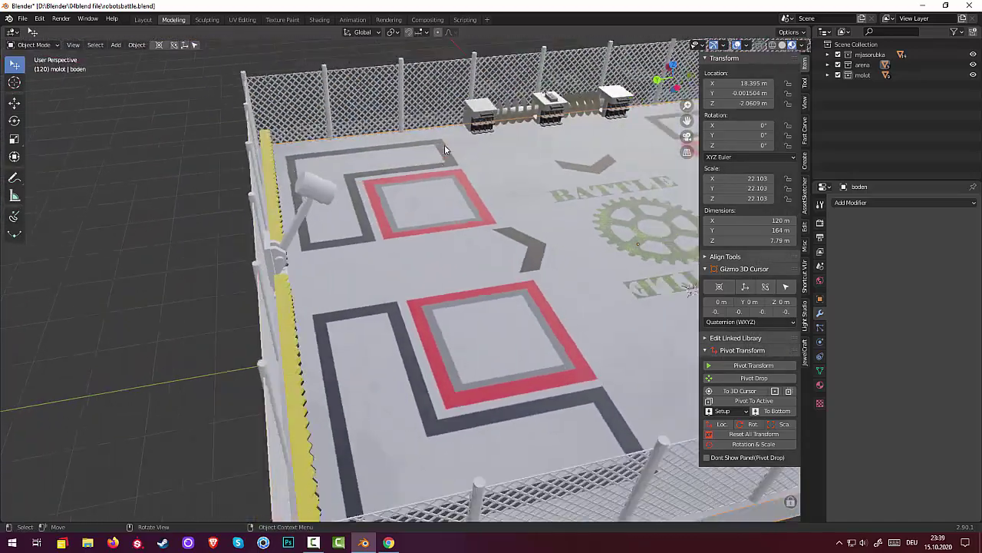
{"action": "scroll", "coordinate": [445, 144], "scroll_direction": "down", "scroll_amount": 2}
{"action": "scroll", "coordinate": [371, 190], "scroll_direction": "up", "scroll_amount": 3}
{"action": "middle_click_drag", "start_coordinate": [371, 190], "coordinate": [355, 204]}
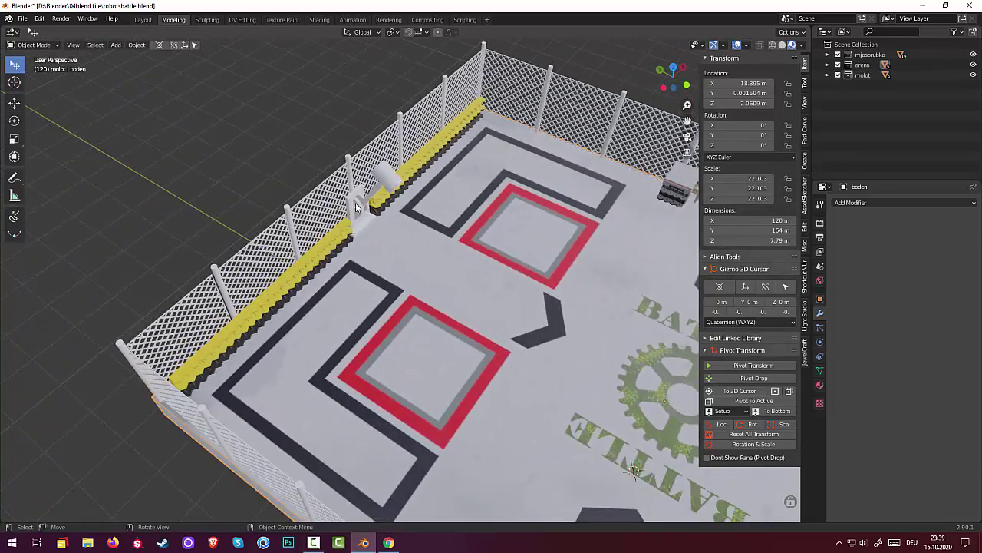
Assign Material.004 to the hammer mount's base plate.
{"action": "left_click", "coordinate": [356, 203]}
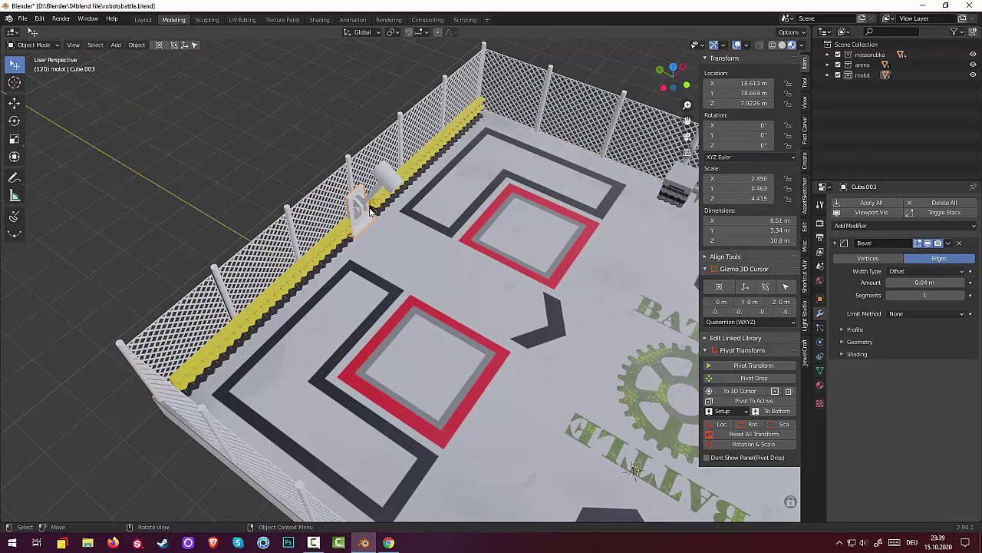
{"action": "left_click", "coordinate": [819, 385]}
{"action": "left_click", "coordinate": [840, 245]}
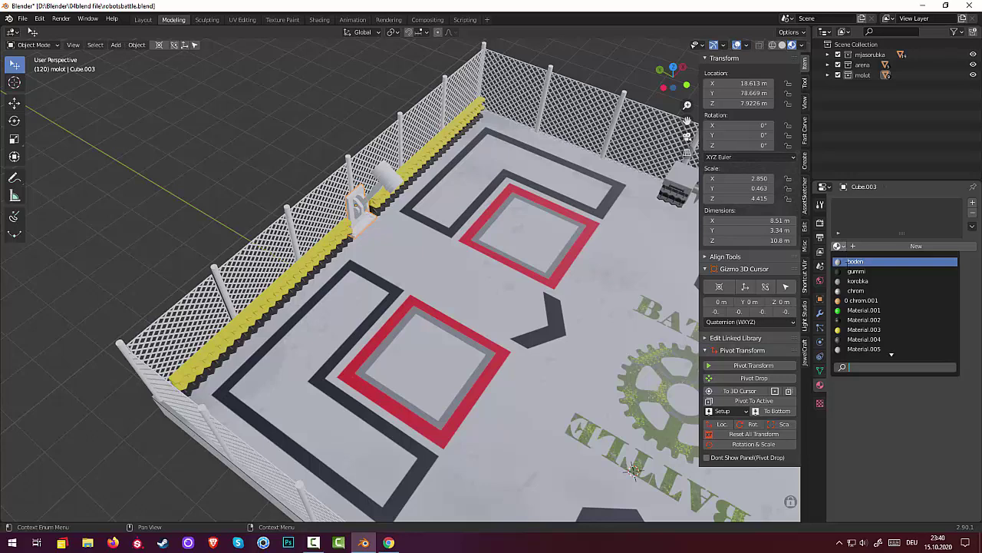
{"action": "left_click", "coordinate": [864, 338]}
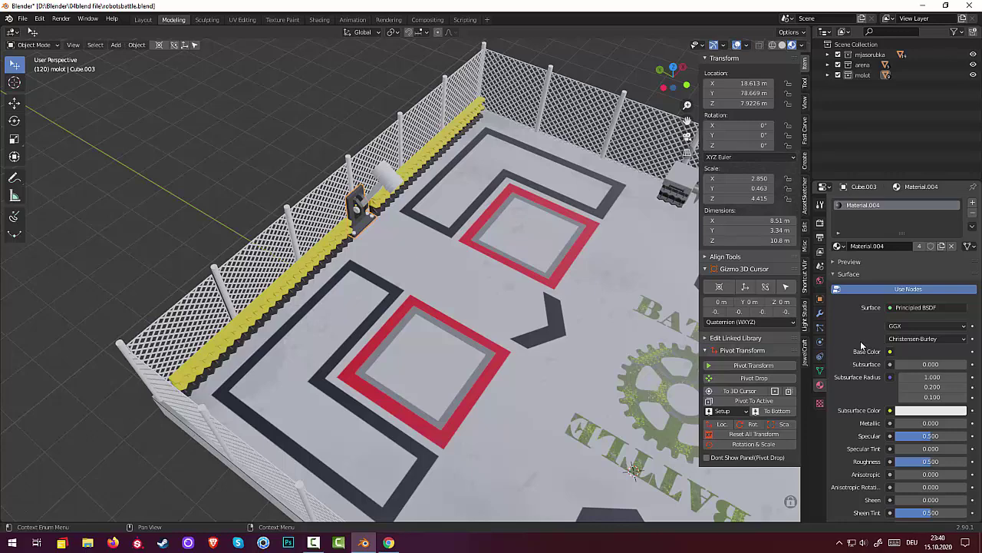
Click through the mount's bolts and nearby parts while zooming in close to the hammer mount.
{"action": "scroll", "coordinate": [359, 251], "scroll_direction": "up", "scroll_amount": 3}
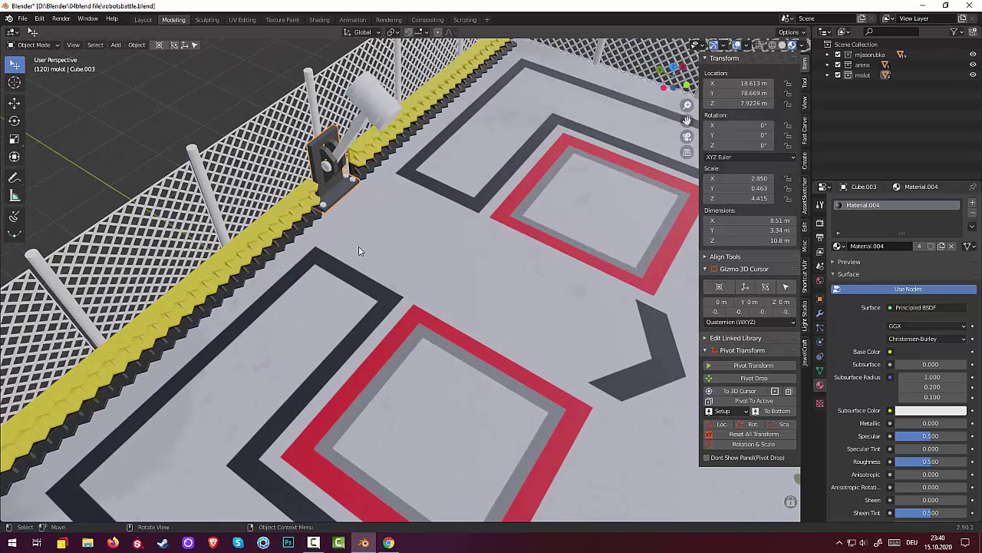
{"action": "left_click", "coordinate": [353, 182]}
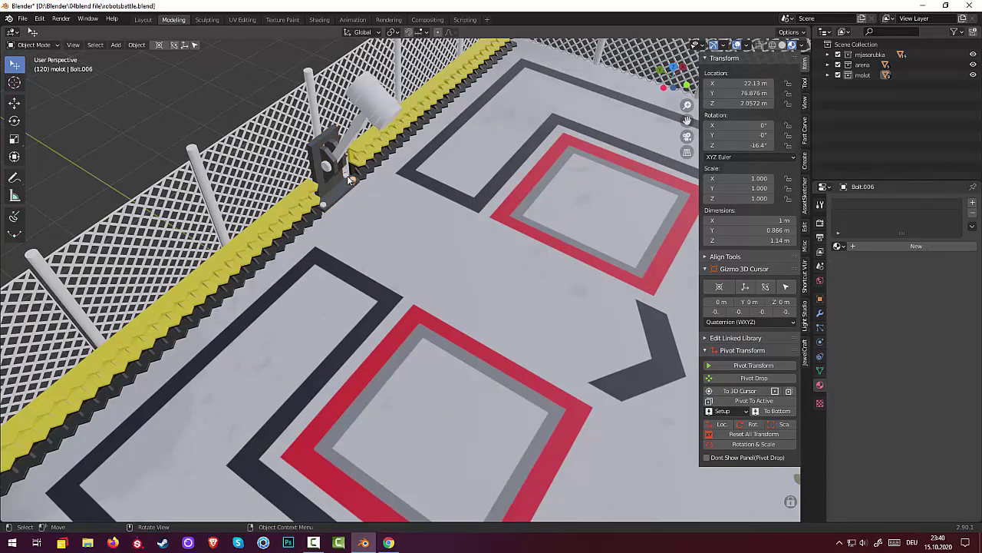
{"action": "left_click", "coordinate": [350, 179]}
{"action": "left_click", "coordinate": [326, 210]}
{"action": "mouse_move", "coordinate": [355, 221]}
{"action": "middle_mouse_down"}
{"action": "mouse_move", "coordinate": [374, 251]}
{"action": "mouse_move", "coordinate": [387, 156]}
{"action": "middle_mouse_up"}
{"action": "left_click", "coordinate": [377, 129]}
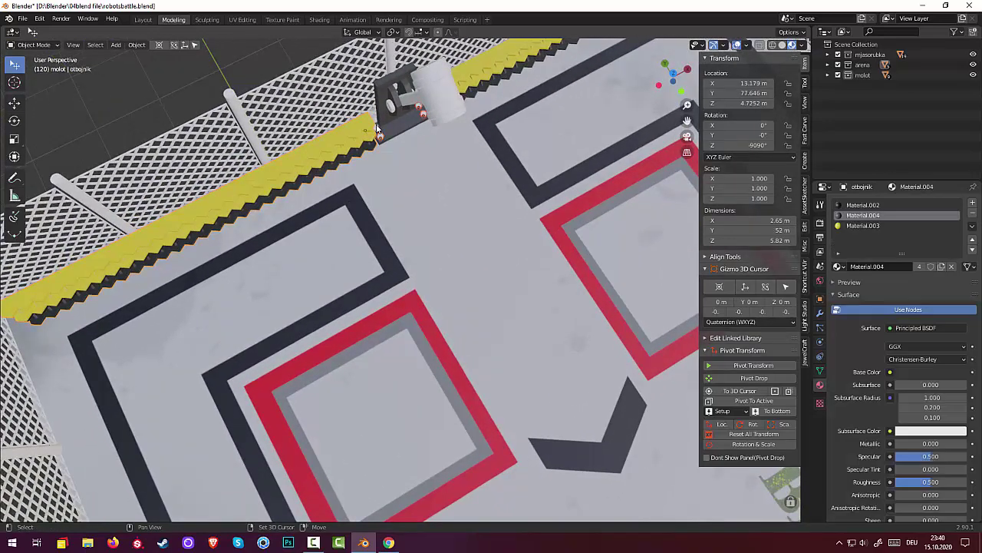
{"action": "left_click", "coordinate": [381, 131]}
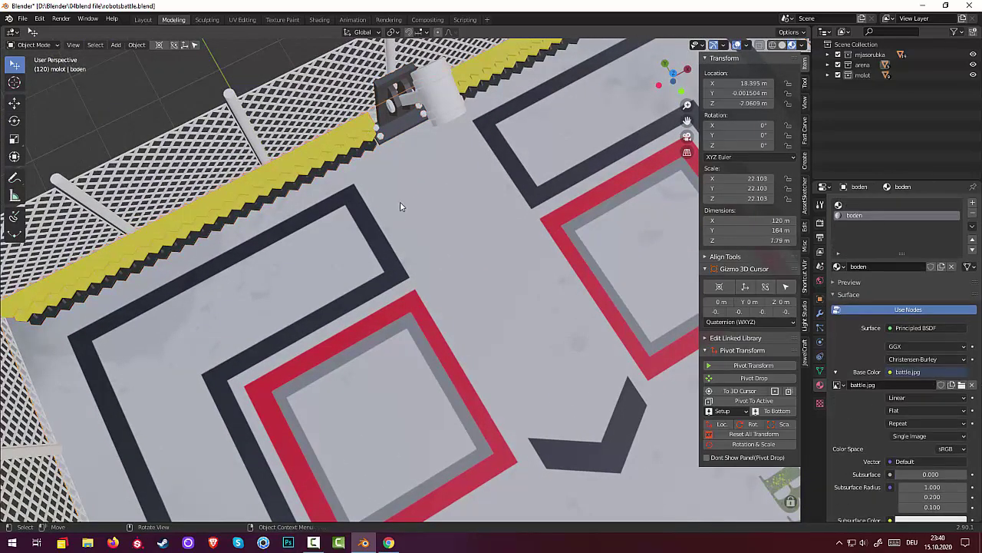
{"action": "left_click", "coordinate": [380, 136]}
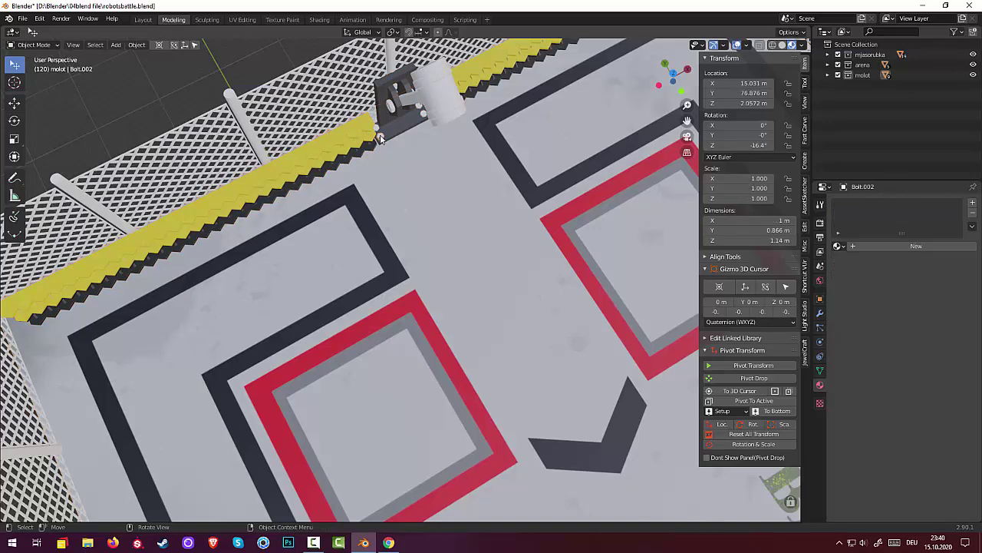
{"action": "left_click", "coordinate": [419, 113]}
{"action": "left_click", "coordinate": [439, 159]}
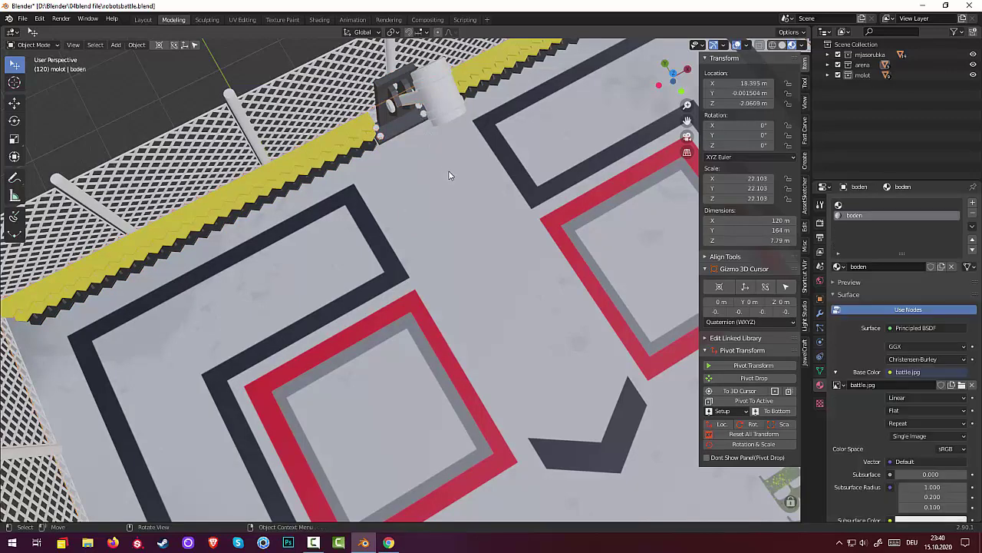
{"action": "middle_click_drag", "start_coordinate": [428, 160], "coordinate": [428, 166]}
{"action": "left_click", "coordinate": [427, 165]}
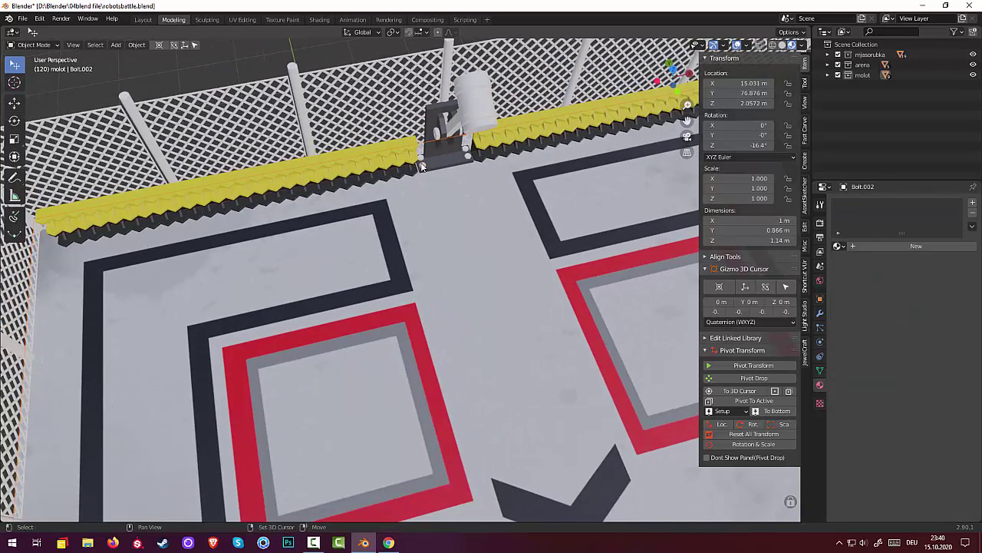
{"action": "left_click", "coordinate": [467, 156], "text": "shift"}
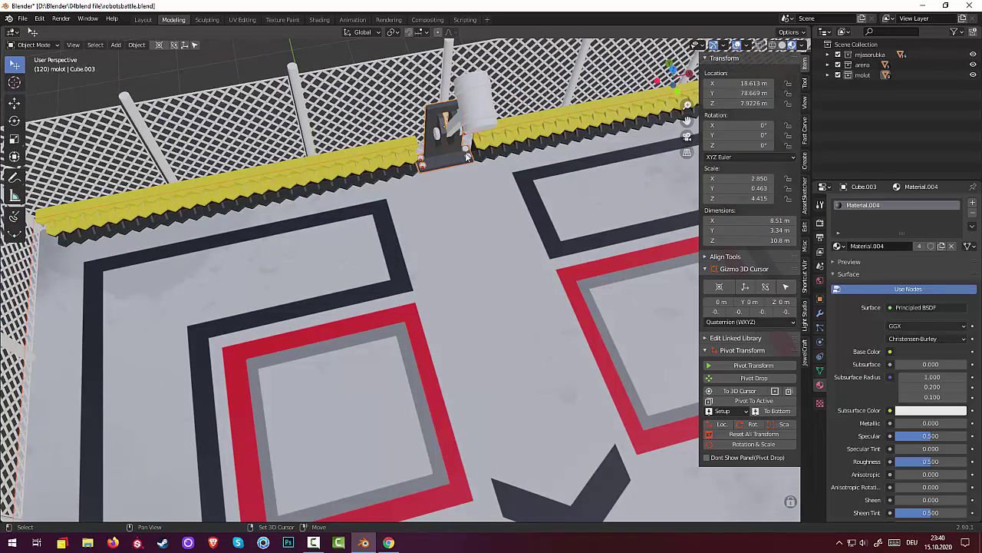
{"action": "left_click", "coordinate": [466, 152], "text": "shift"}
{"action": "scroll", "coordinate": [459, 147], "scroll_direction": "up", "scroll_amount": 2}
{"action": "left_click", "coordinate": [459, 151]}
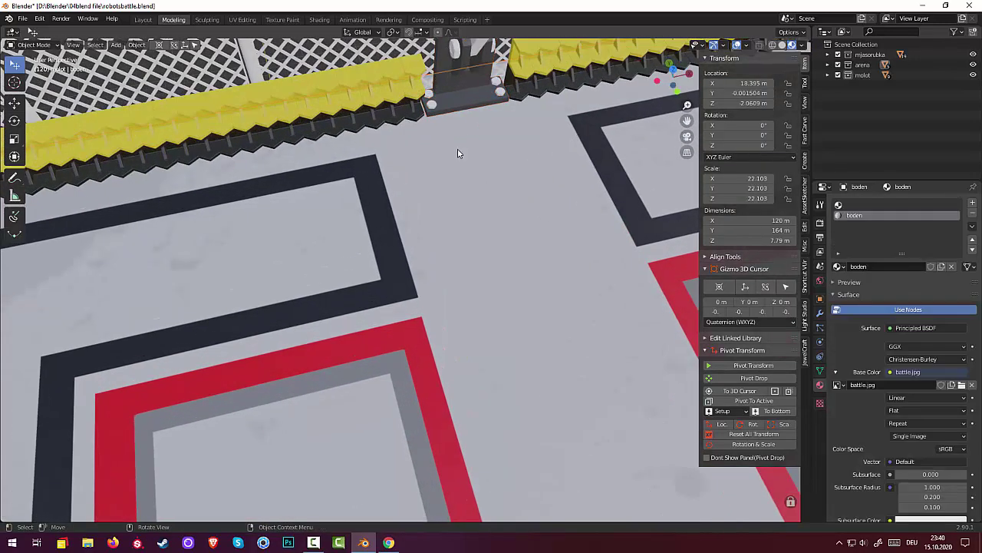
{"action": "scroll", "coordinate": [485, 138], "scroll_direction": "up", "scroll_amount": 2}
{"action": "scroll", "coordinate": [500, 136], "scroll_direction": "up", "scroll_amount": 2}
{"action": "mouse_move", "coordinate": [499, 136]}
{"action": "middle_mouse_down", "text": "shift"}
{"action": "mouse_move", "coordinate": [495, 477]}
{"action": "mouse_move", "coordinate": [483, 323]}
{"action": "middle_mouse_up", "text": "shift"}
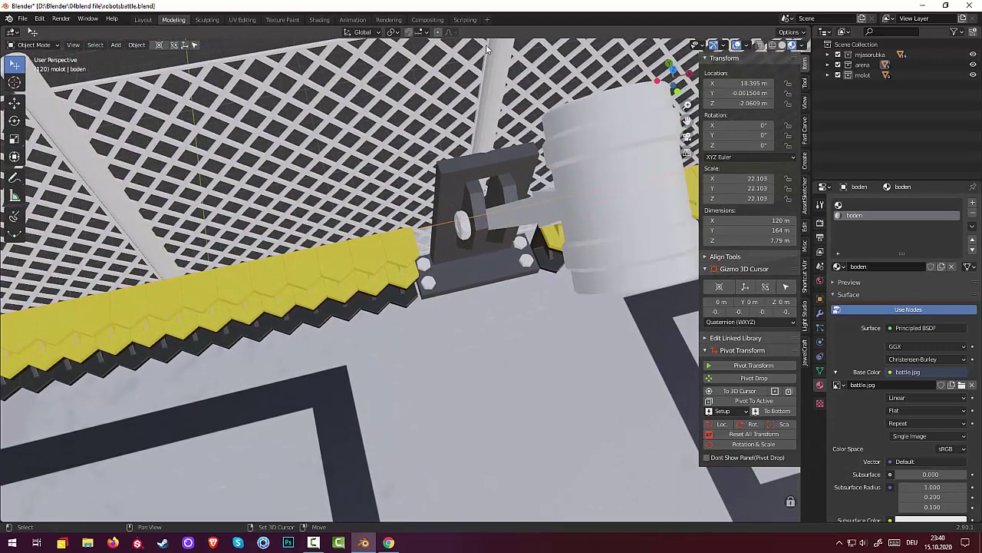
Select the upper bolt on the mount and give it the chrom material.
{"action": "left_click", "coordinate": [464, 226]}
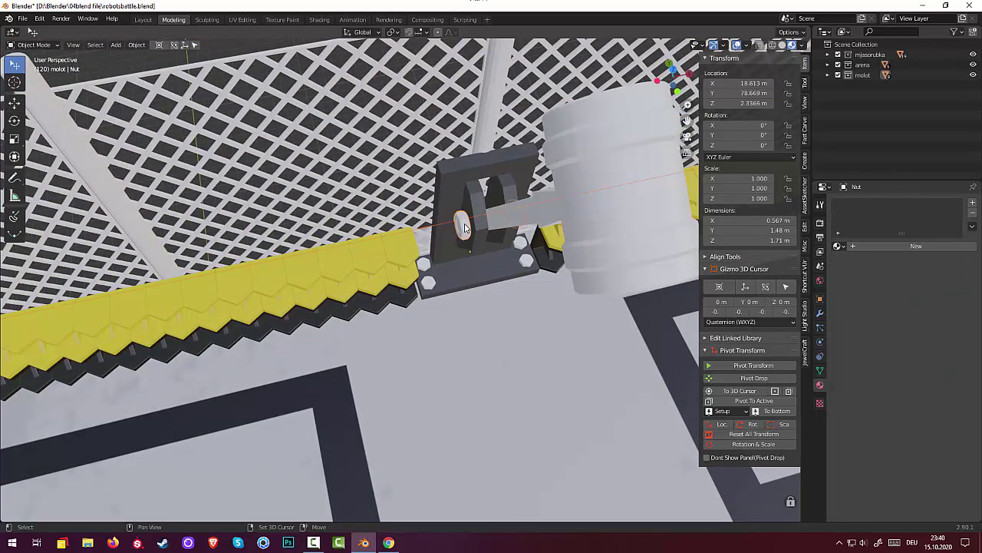
{"action": "left_click", "coordinate": [425, 266]}
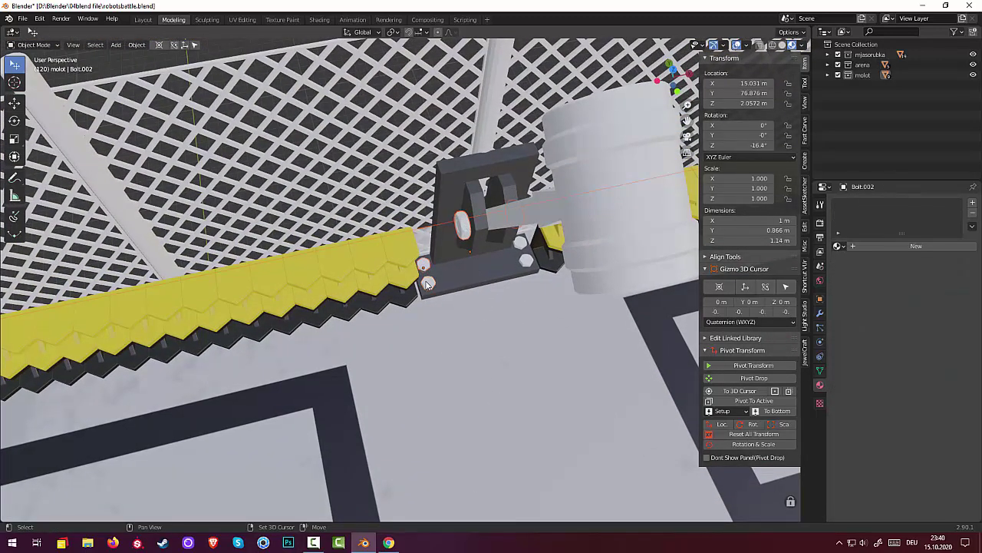
{"action": "left_click", "coordinate": [527, 262]}
{"action": "left_click", "coordinate": [522, 246]}
{"action": "left_click", "coordinate": [840, 246]}
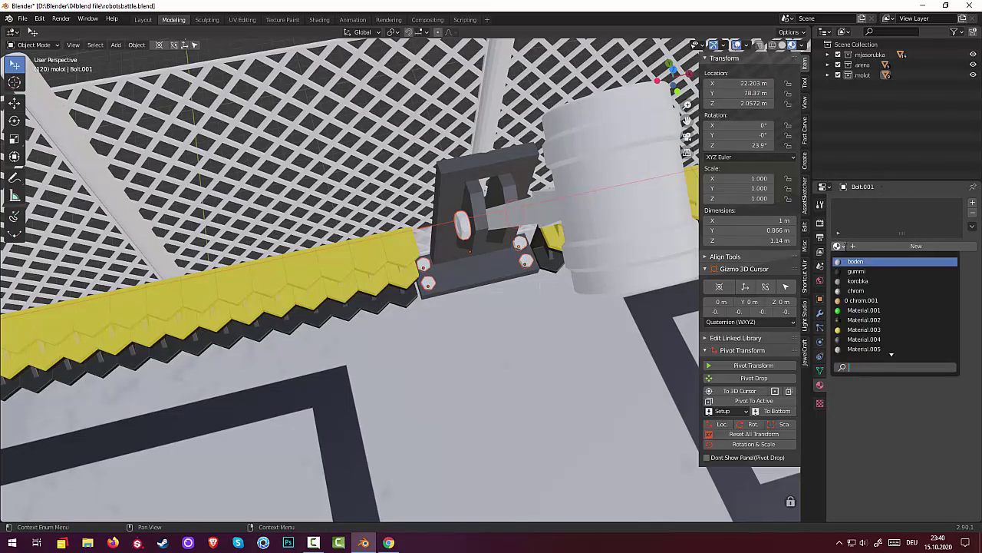
{"action": "left_click", "coordinate": [860, 291]}
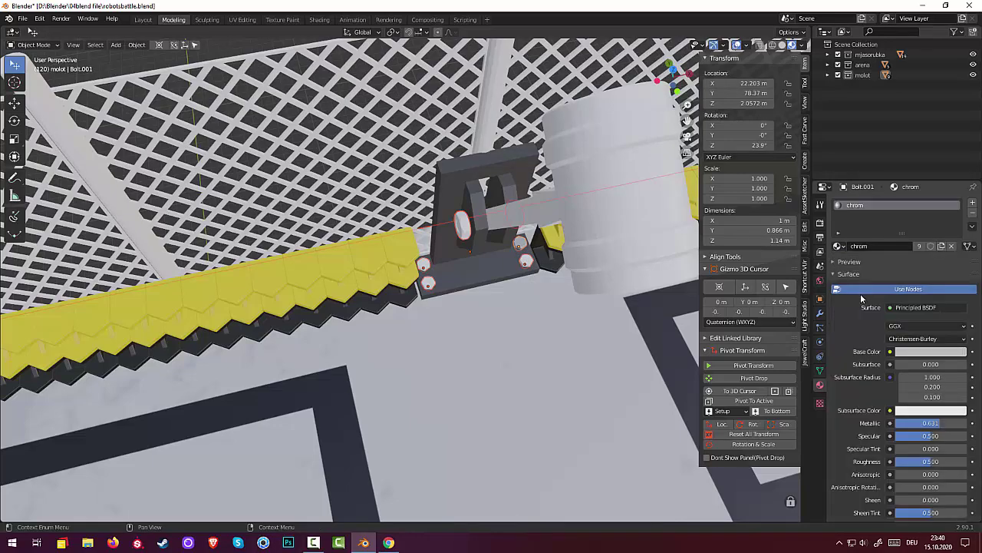
From the mount's side, click through the pivot pin, its nut and the bolts beside the barrier.
{"action": "left_click", "coordinate": [489, 339]}
{"action": "middle_click_drag", "start_coordinate": [489, 339], "coordinate": [563, 292]}
{"action": "left_click", "coordinate": [345, 314]}
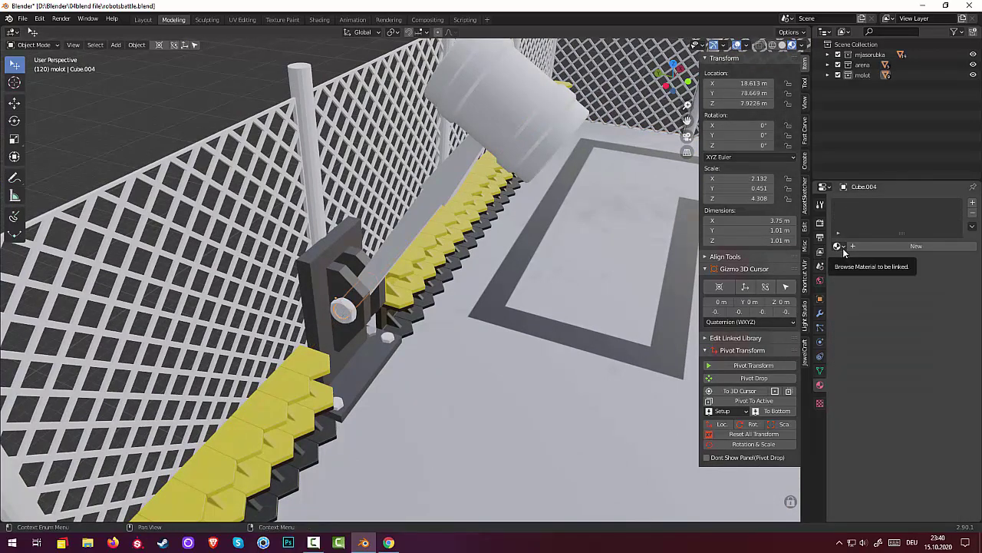
{"action": "left_click", "coordinate": [354, 319]}
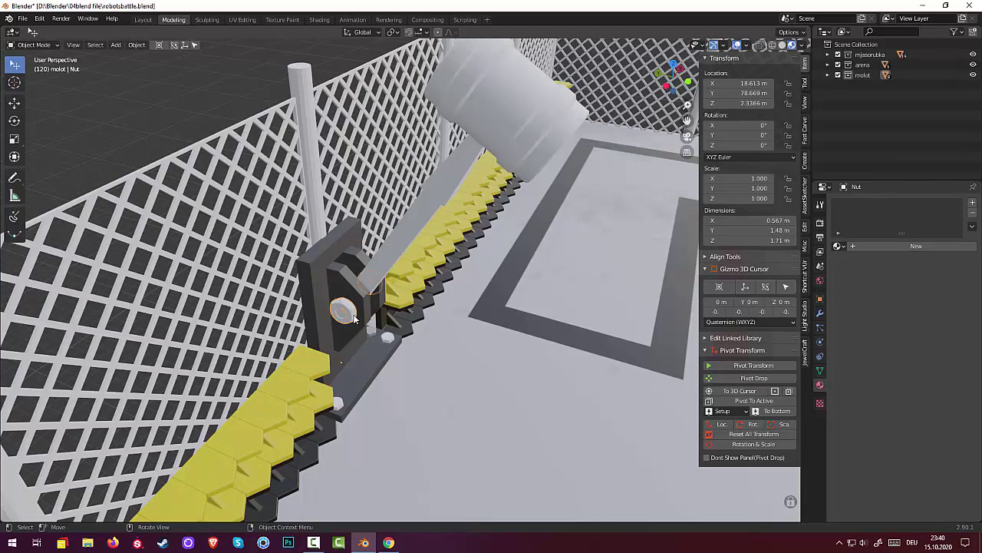
{"action": "left_click", "coordinate": [387, 340], "text": "shift"}
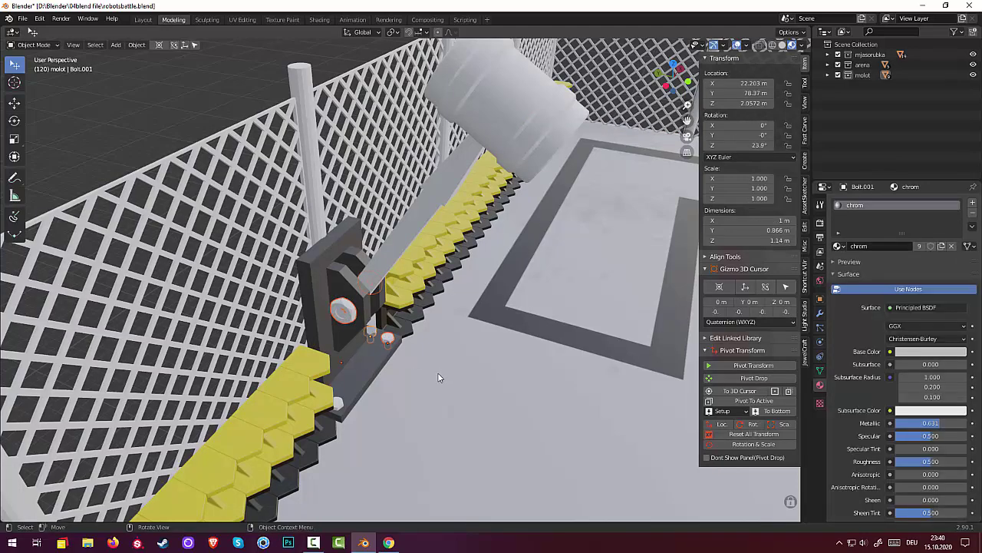
{"action": "mouse_move", "coordinate": [438, 377]}
{"action": "middle_mouse_down"}
{"action": "mouse_move", "coordinate": [400, 394]}
{"action": "mouse_move", "coordinate": [397, 353]}
{"action": "middle_mouse_up"}
{"action": "left_click", "coordinate": [396, 352], "text": "shift"}
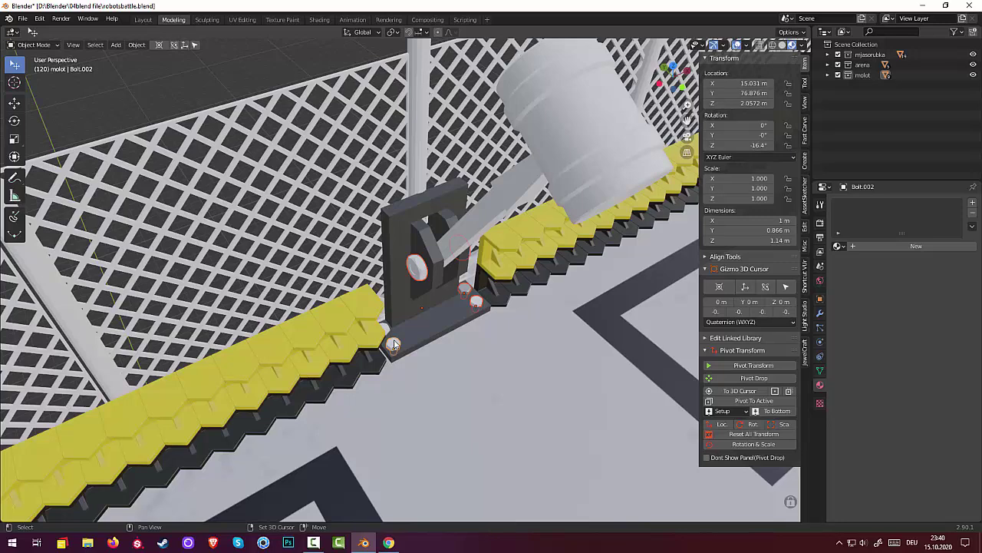
{"action": "left_click", "coordinate": [387, 332], "text": "shift"}
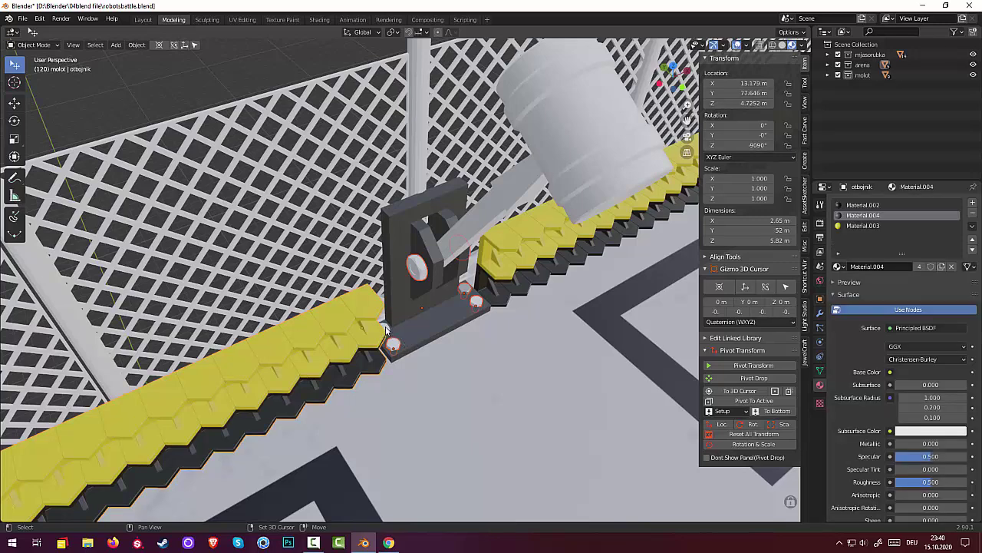
{"action": "left_click", "coordinate": [387, 330]}
{"action": "left_click", "coordinate": [389, 355]}
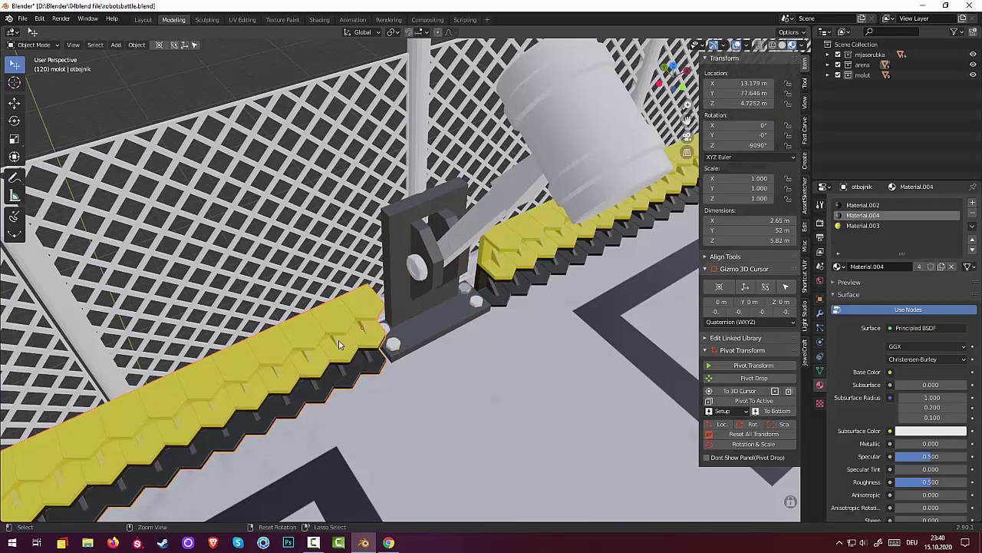
{"action": "left_click", "coordinate": [391, 344]}
Gather the remaining bolts and pivot nut, ending with the hammer-mount nut selected.
{"action": "middle_click_drag", "start_coordinate": [500, 412], "coordinate": [478, 391]}
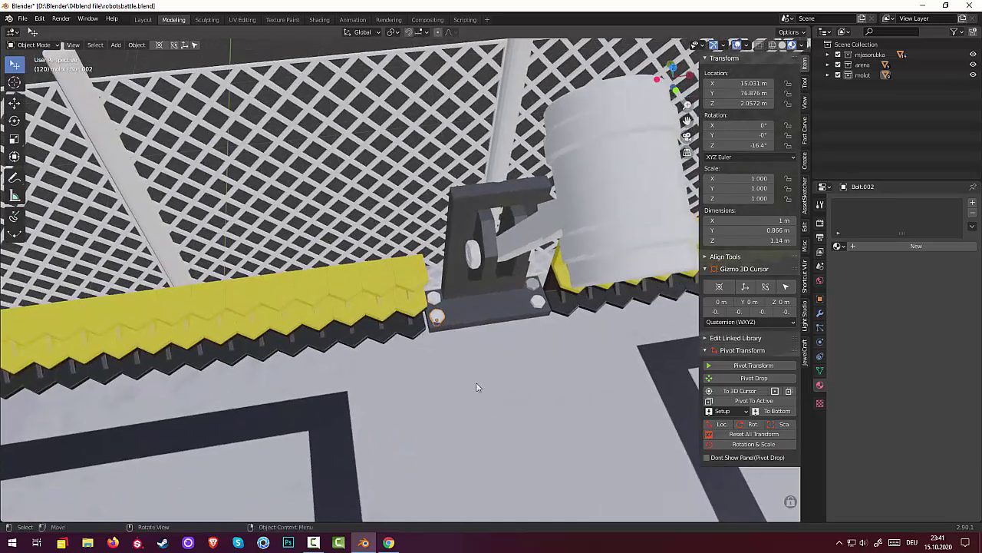
{"action": "left_click", "coordinate": [434, 301]}
{"action": "left_click", "coordinate": [473, 257]}
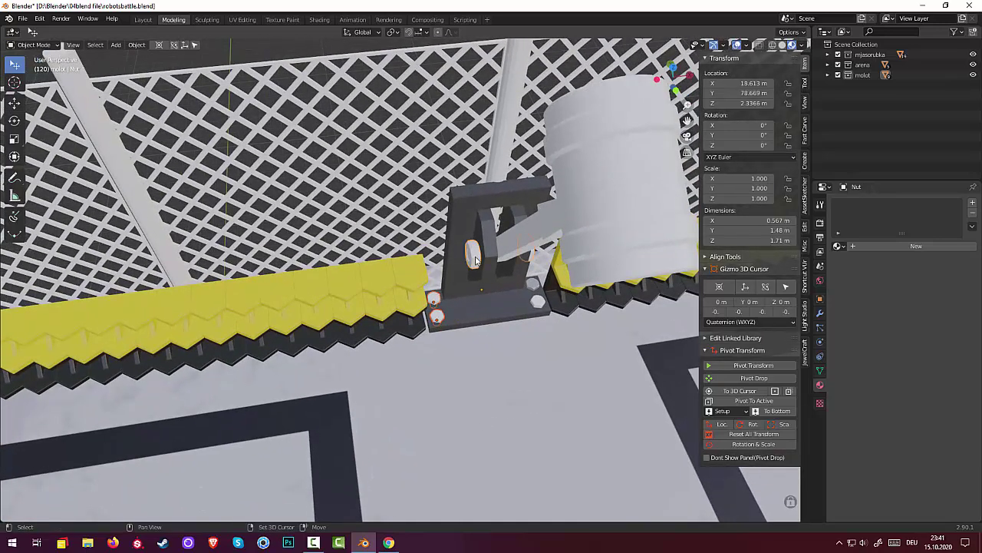
{"action": "left_click", "coordinate": [533, 285]}
{"action": "left_click", "coordinate": [538, 304]}
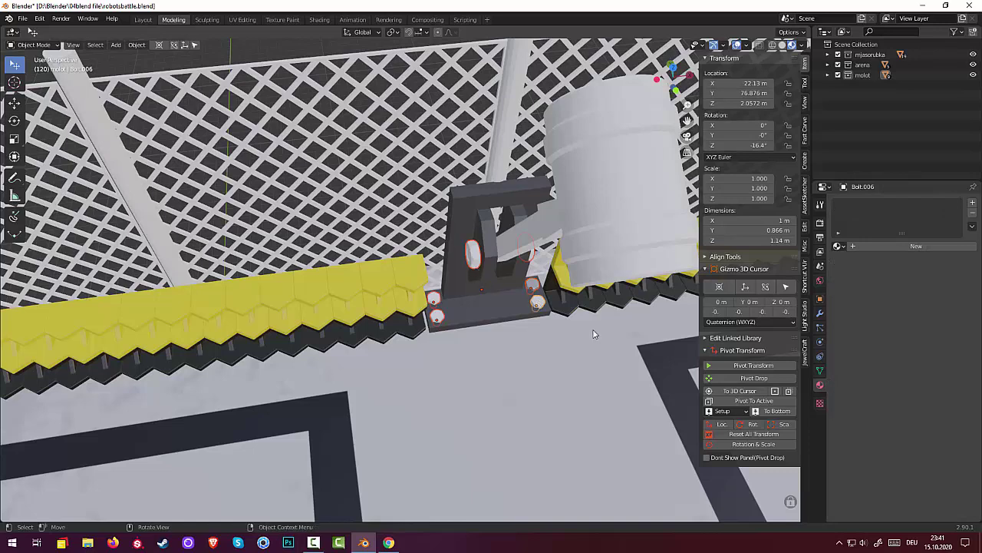
{"action": "middle_click_drag", "start_coordinate": [617, 344], "coordinate": [406, 241]}
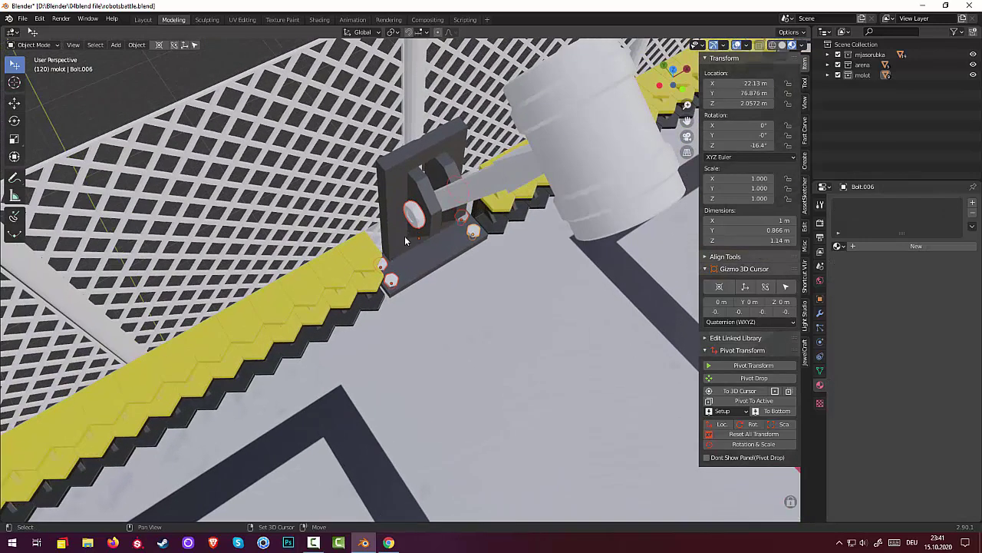
{"action": "left_click", "coordinate": [412, 221]}
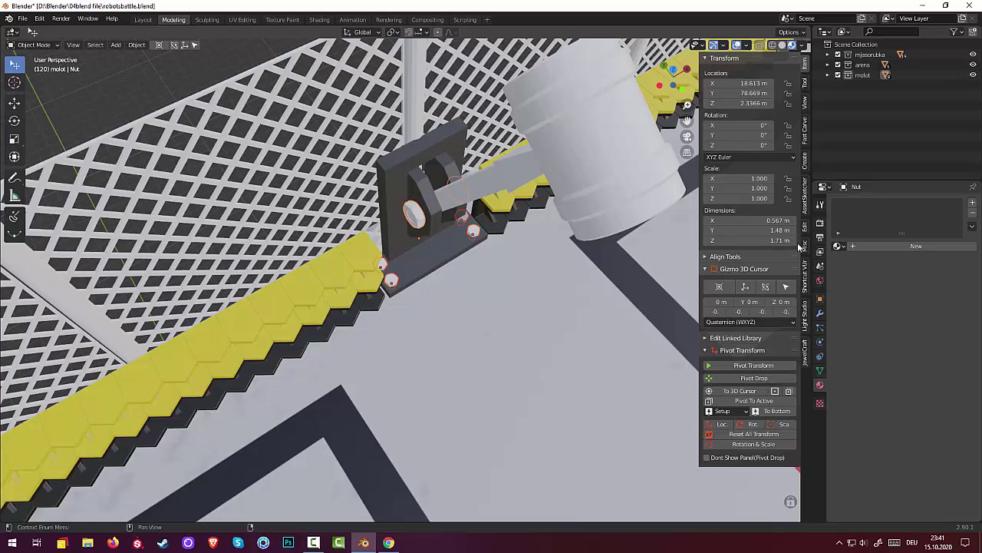
Assign the existing Material.004 to the nut.
{"action": "left_click", "coordinate": [839, 246]}
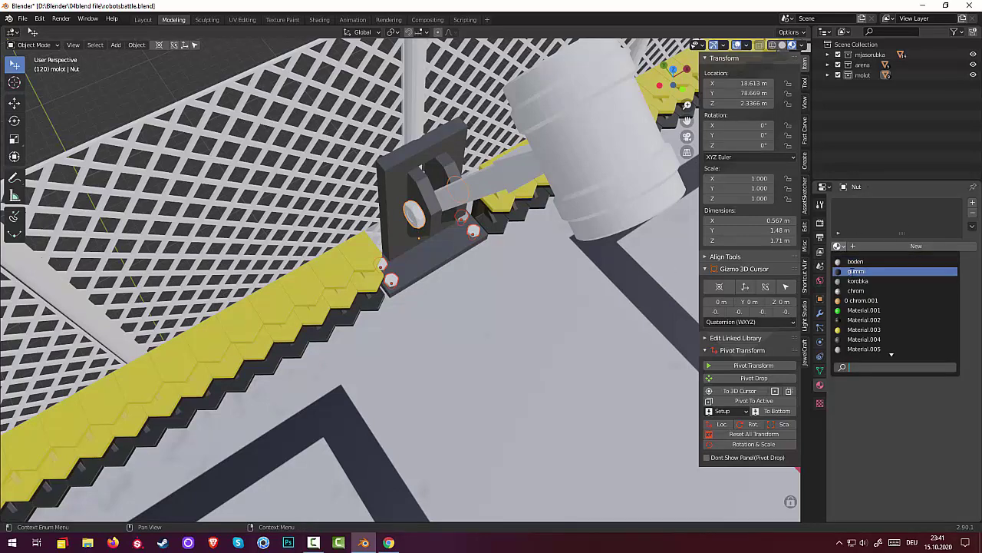
{"action": "left_click", "coordinate": [866, 339]}
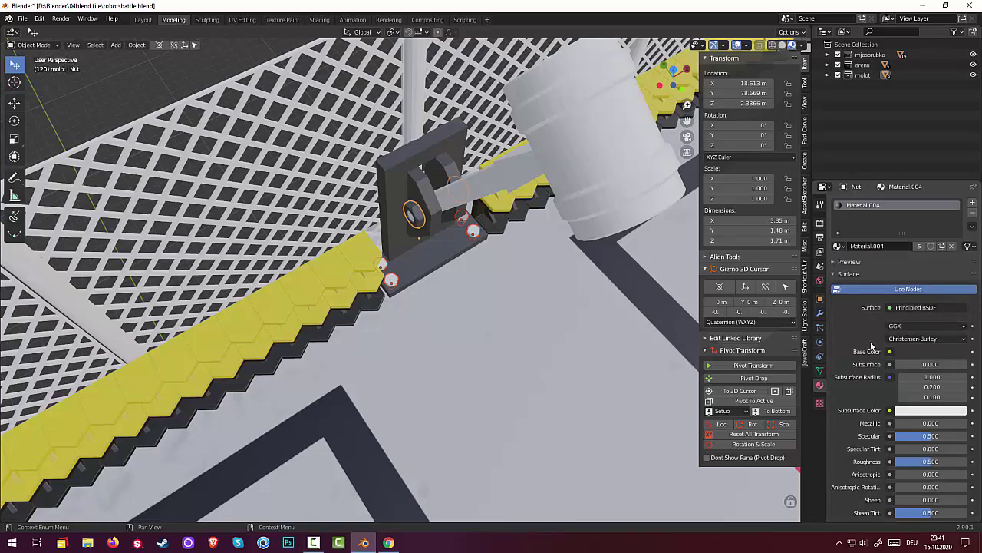
{"action": "mouse_move", "coordinate": [569, 266]}
{"action": "middle_mouse_down"}
{"action": "mouse_move", "coordinate": [570, 249]}
{"action": "mouse_move", "coordinate": [636, 272]}
{"action": "mouse_move", "coordinate": [630, 277]}
{"action": "middle_mouse_up"}
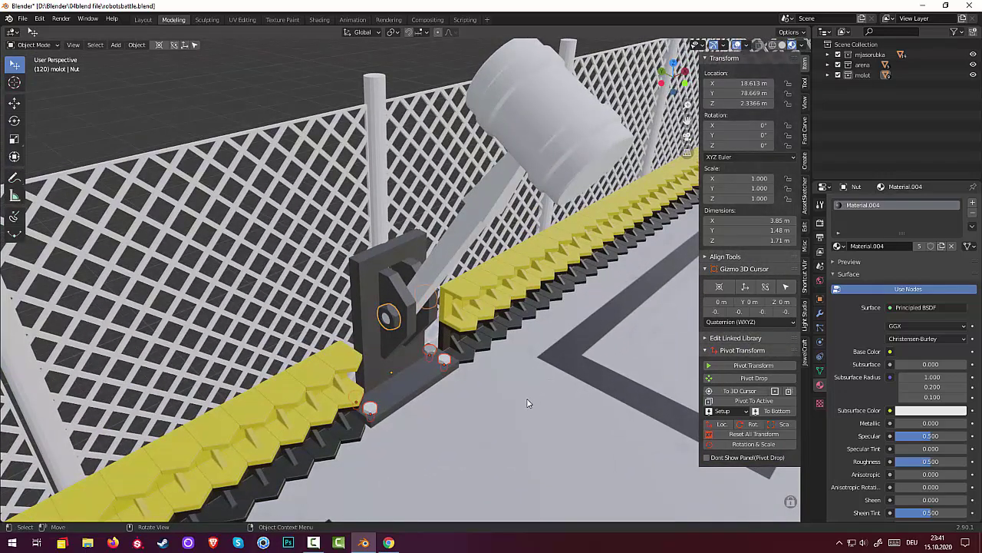
Orbit around the hammer assembly and select a bolt beside the bracket.
{"action": "left_click", "coordinate": [527, 405]}
{"action": "middle_click_drag", "start_coordinate": [509, 404], "coordinate": [473, 403]}
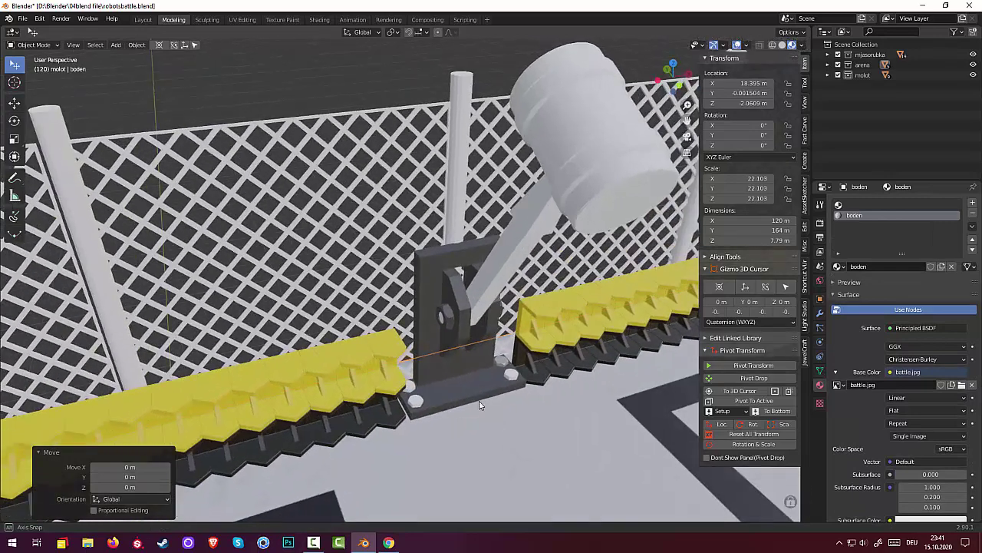
{"action": "left_click", "coordinate": [427, 408]}
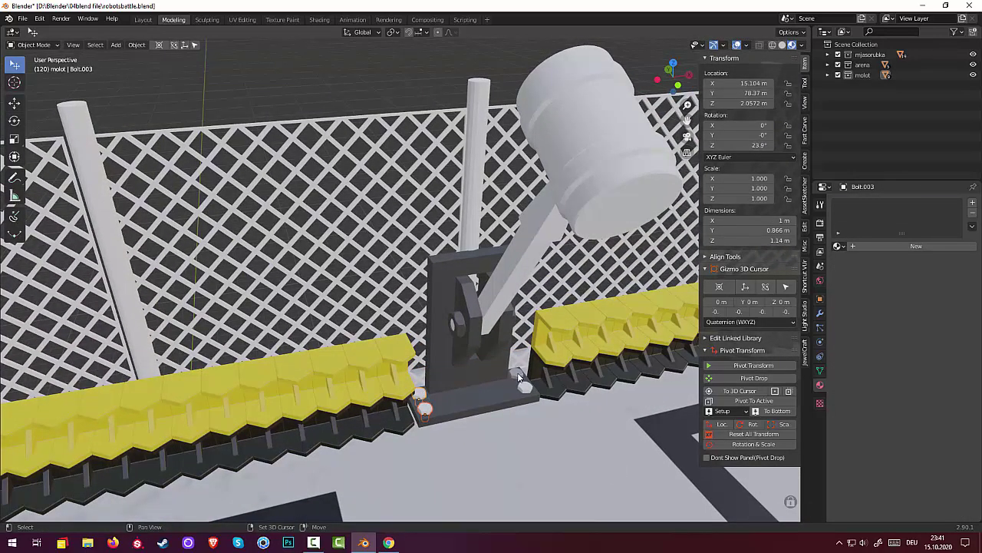
Give Bolt.006 a new material with Base Color value 0.293, named bolty.
{"action": "left_click", "coordinate": [525, 387], "text": "shift"}
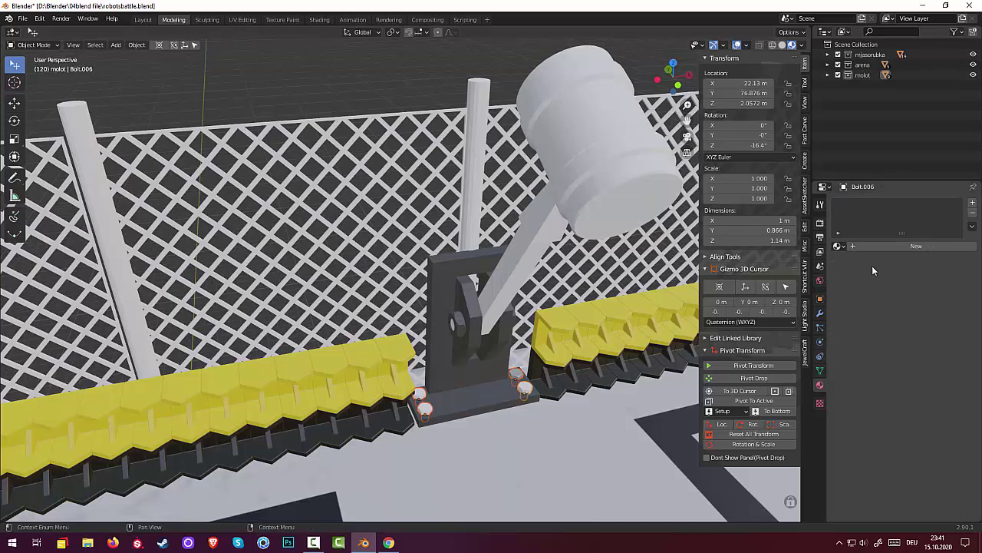
{"action": "left_click", "coordinate": [926, 245]}
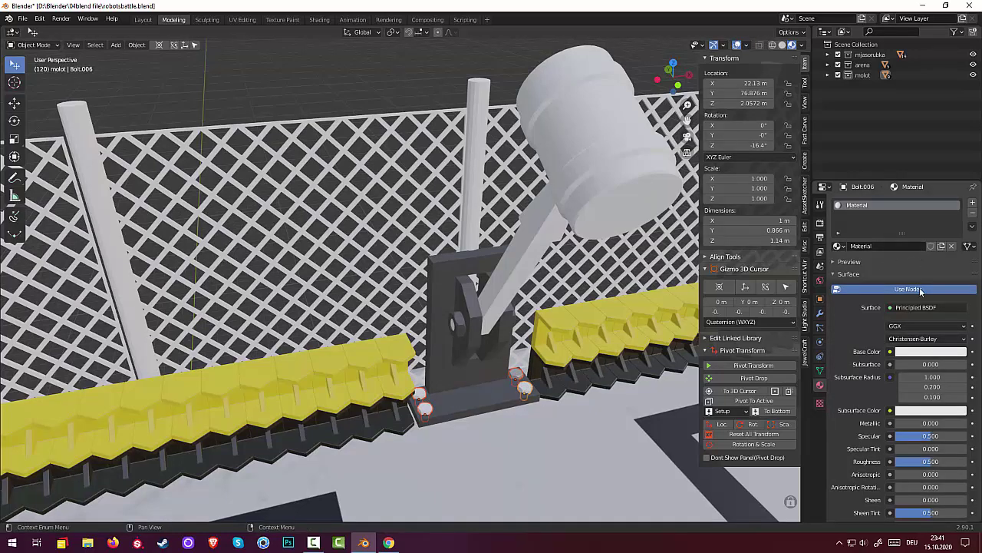
{"action": "left_click", "coordinate": [934, 354]}
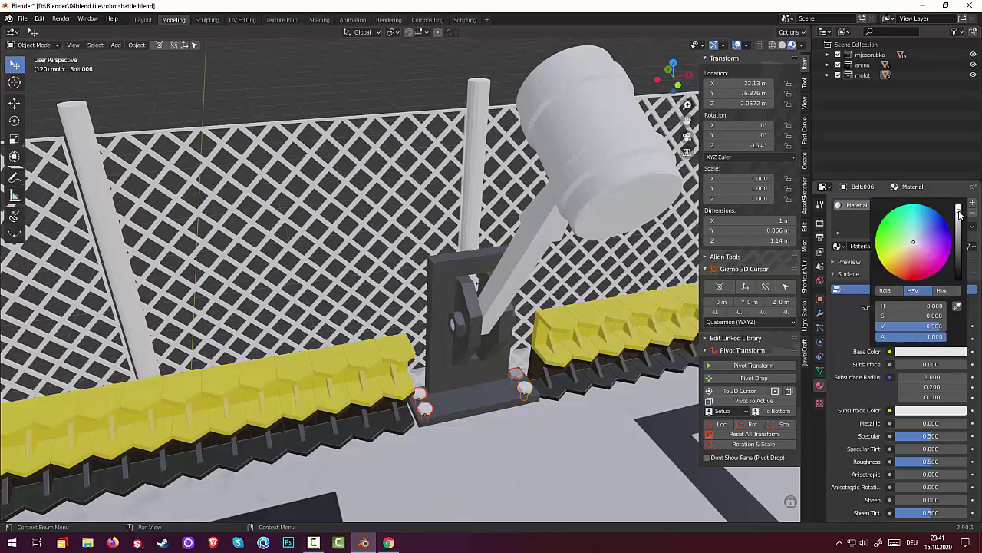
{"action": "left_click_drag", "start_coordinate": [959, 213], "coordinate": [959, 251]}
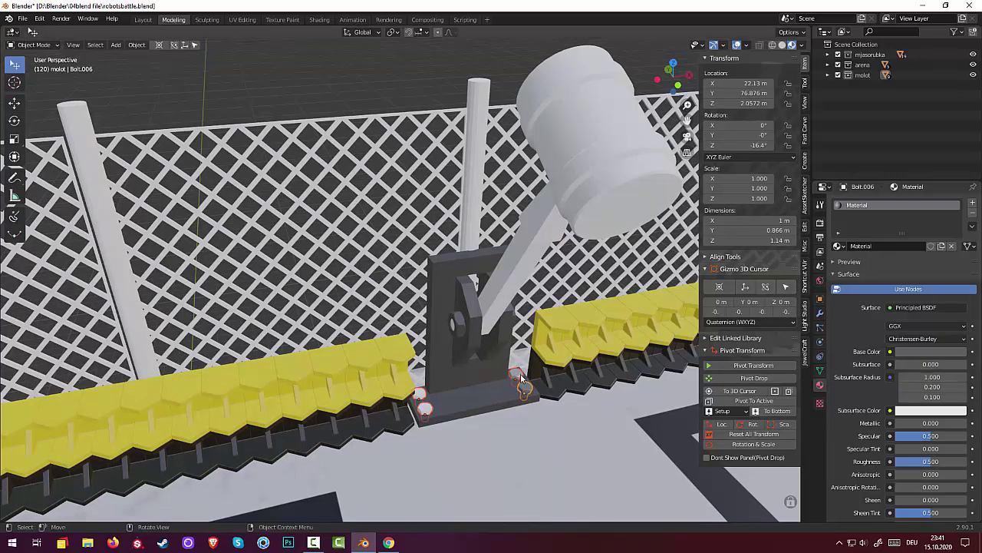
{"action": "left_click", "coordinate": [881, 246]}
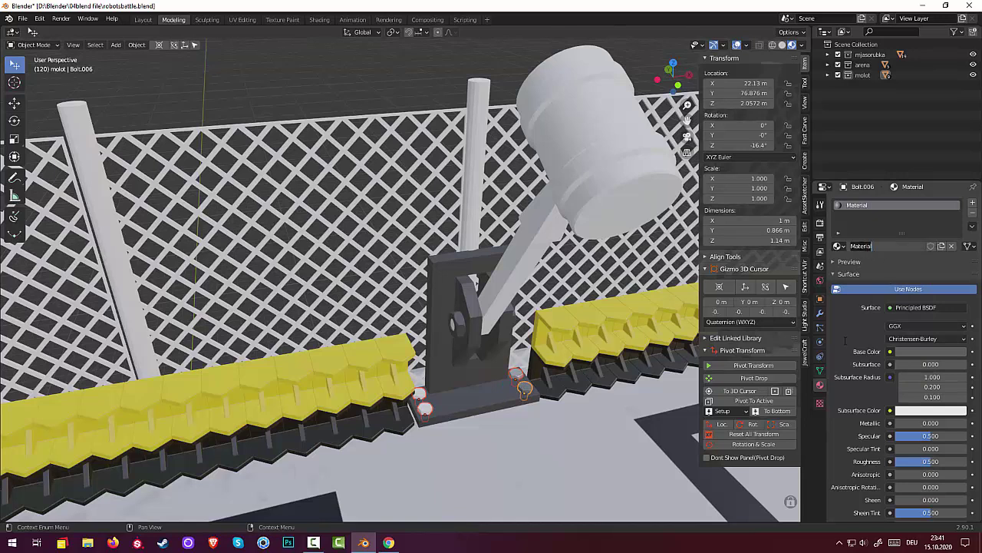
{"action": "type", "text": "bolty"}
{"action": "key", "text": "Return"}
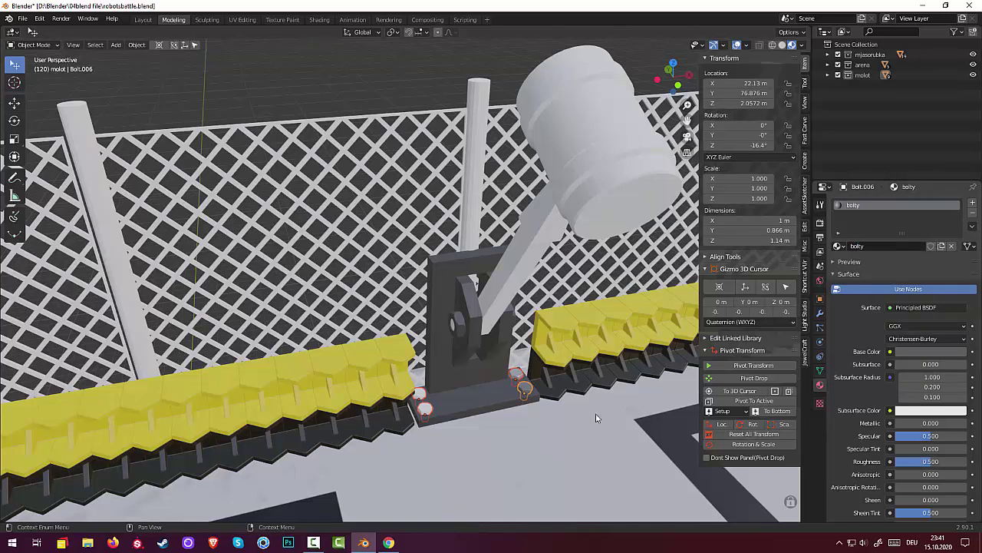
Assign the bolty material to Bolt.001, Bolt.002 and Bolt.003.
{"action": "left_click", "coordinate": [519, 379]}
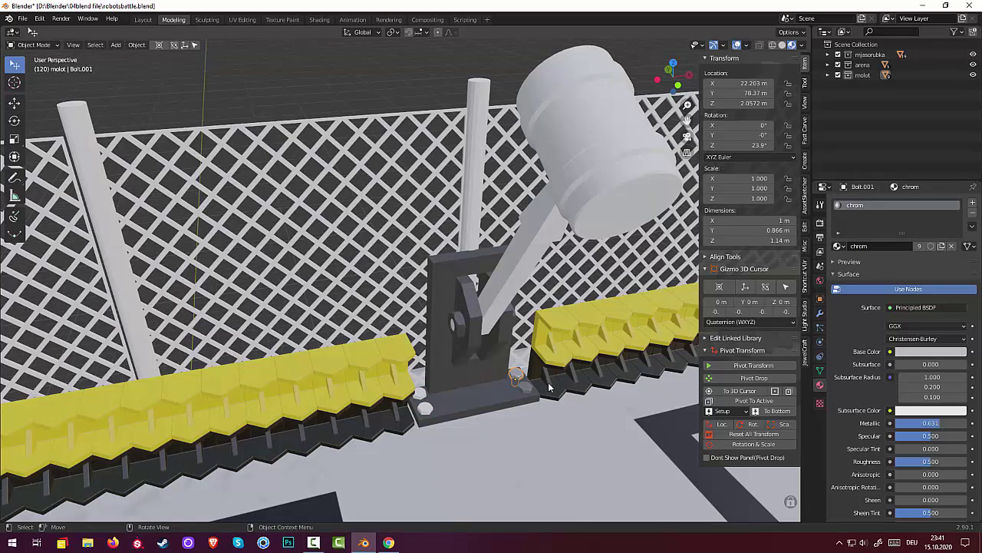
{"action": "left_click", "coordinate": [840, 246]}
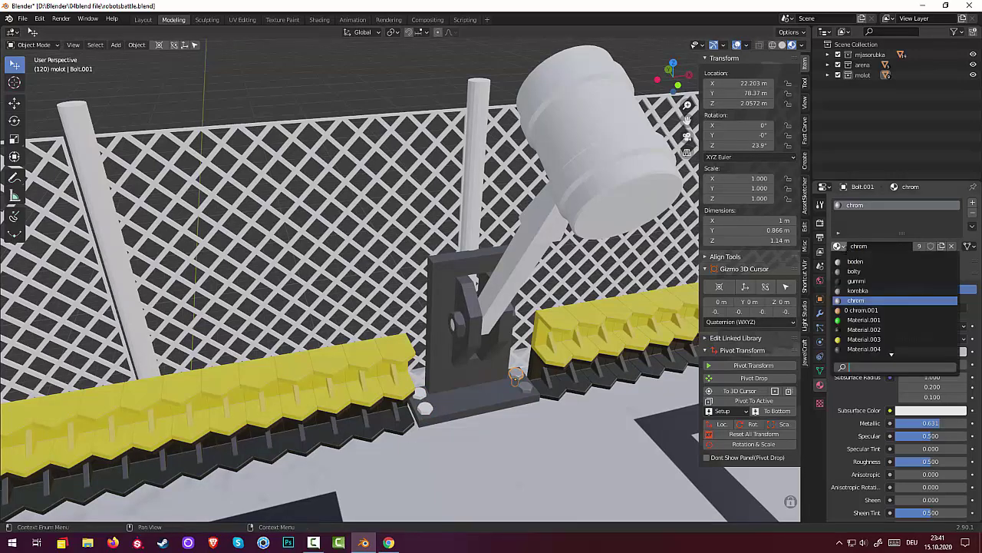
{"action": "left_click", "coordinate": [854, 271]}
{"action": "left_click", "coordinate": [424, 411]}
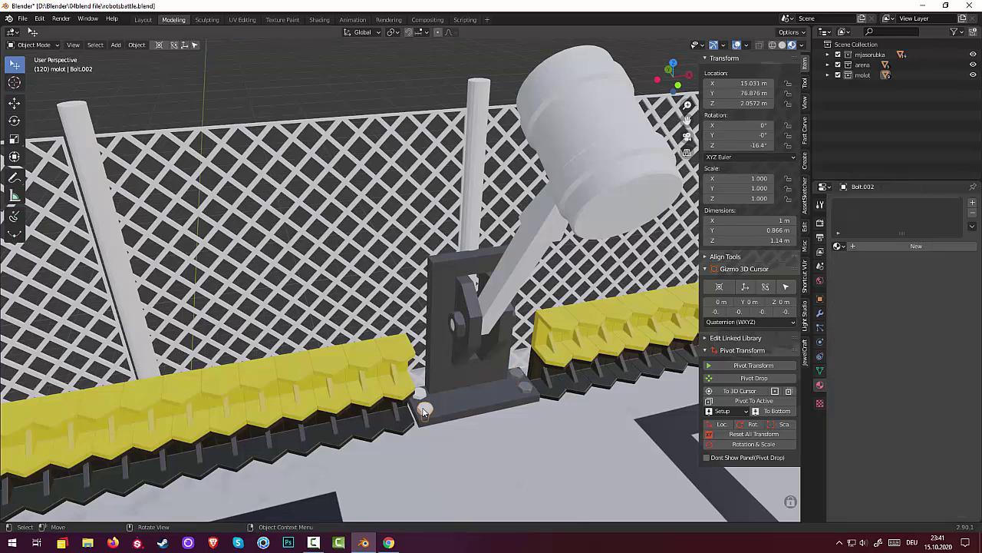
{"action": "left_click", "coordinate": [840, 247]}
{"action": "left_click", "coordinate": [852, 272]}
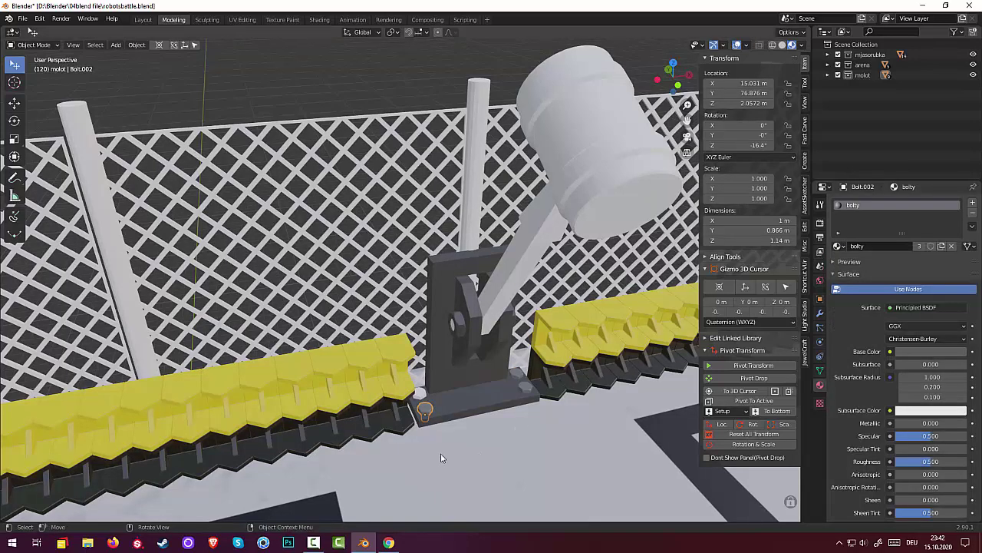
{"action": "left_click", "coordinate": [421, 392]}
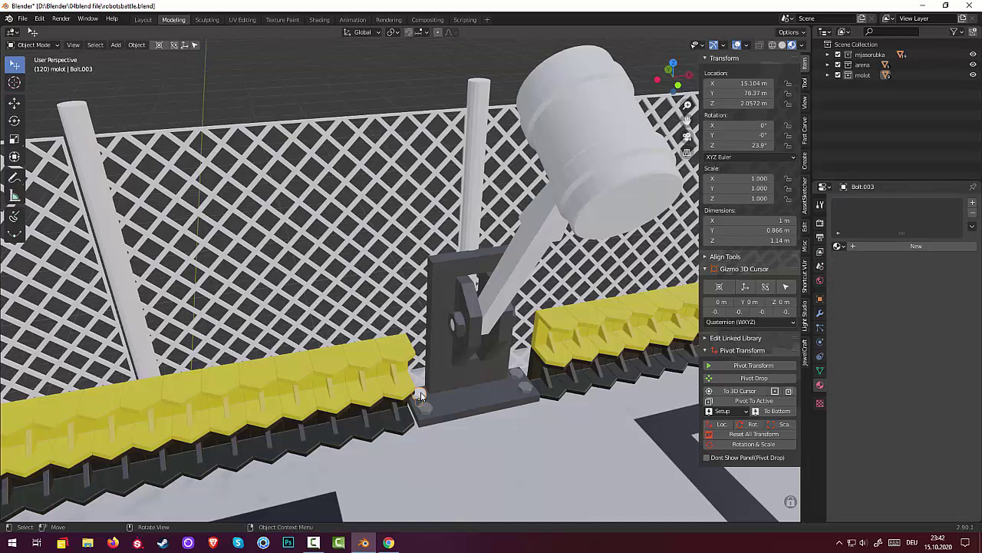
{"action": "left_click", "coordinate": [840, 246]}
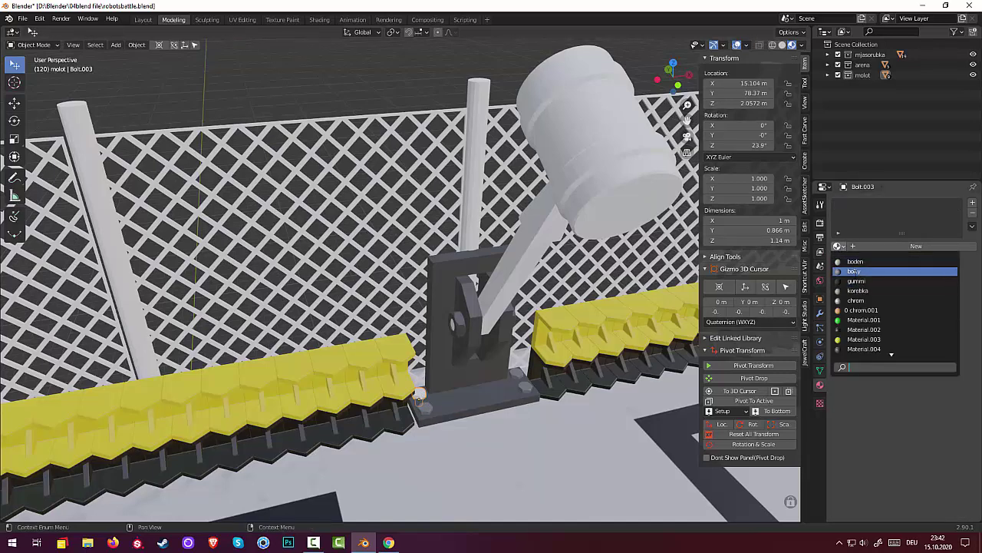
{"action": "left_click", "coordinate": [854, 271]}
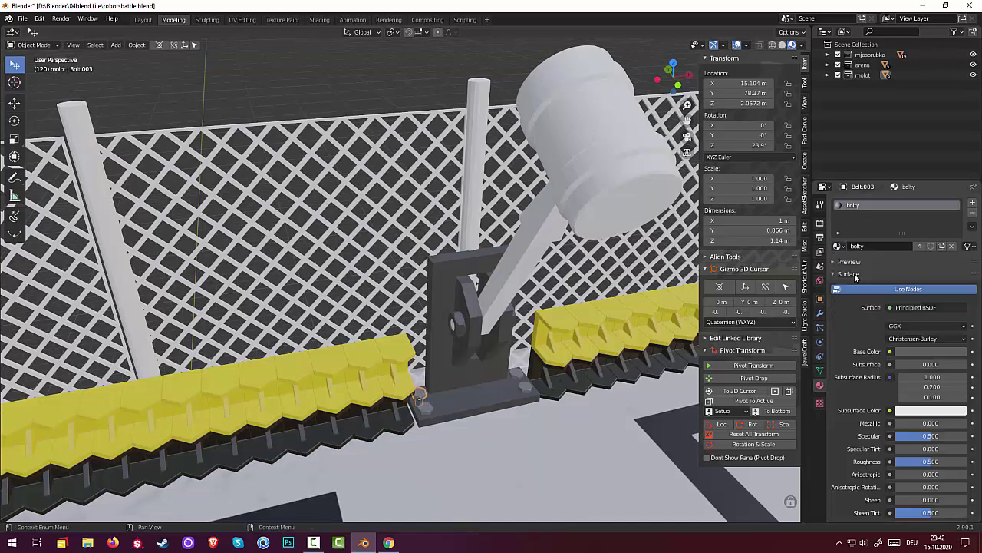
Give the pin through the bracket the bolty material, discarding the accidental new material.
{"action": "left_click", "coordinate": [452, 326]}
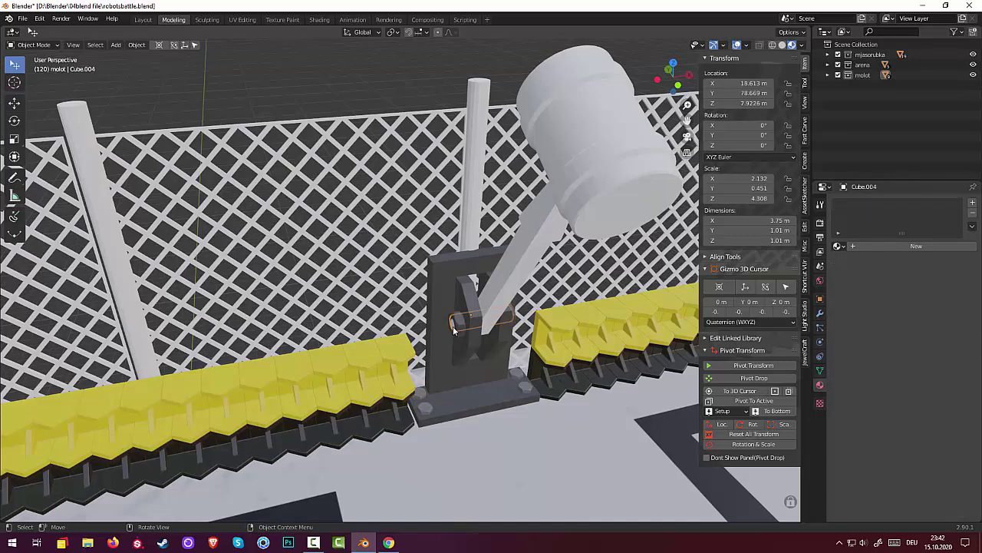
{"action": "left_click", "coordinate": [855, 245]}
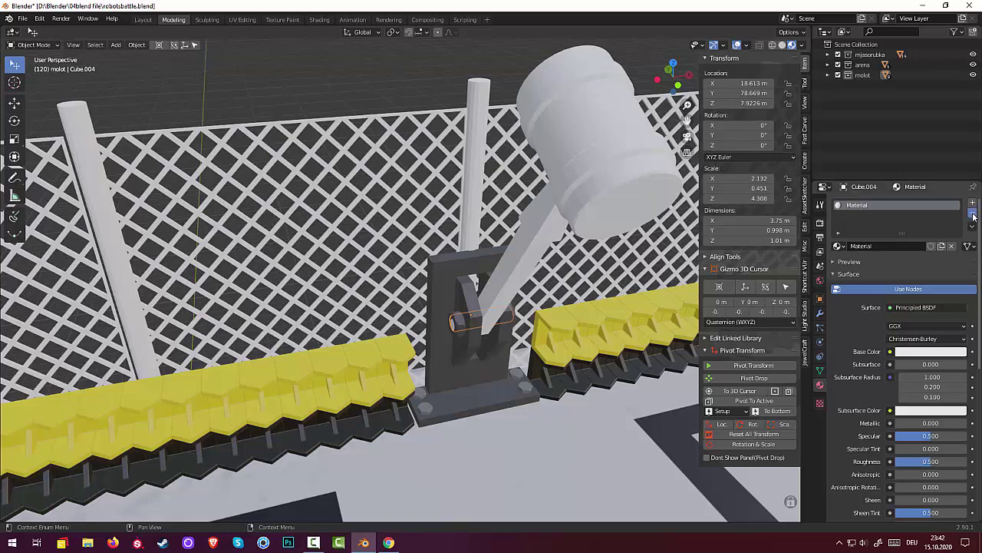
{"action": "left_click", "coordinate": [973, 212]}
{"action": "left_click", "coordinate": [839, 246]}
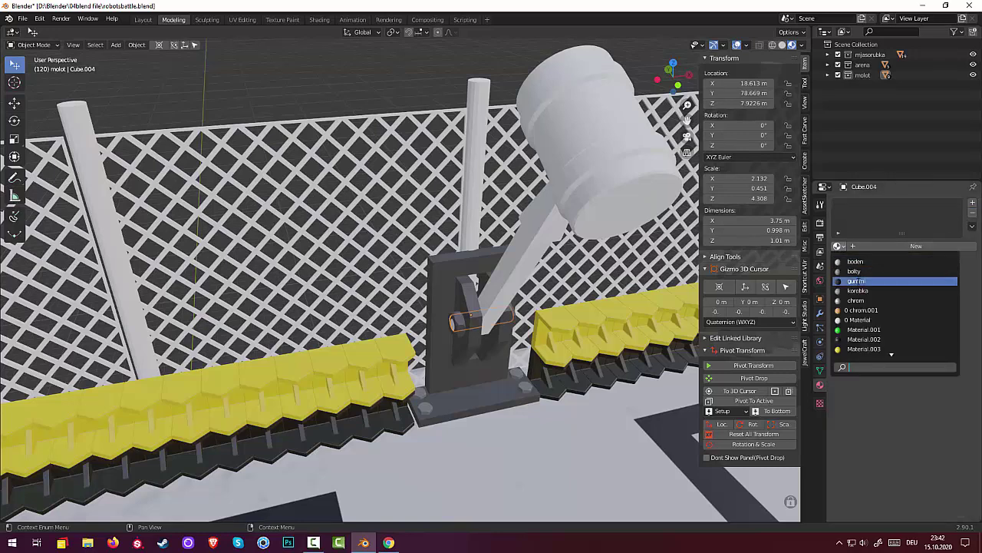
{"action": "left_click", "coordinate": [855, 272]}
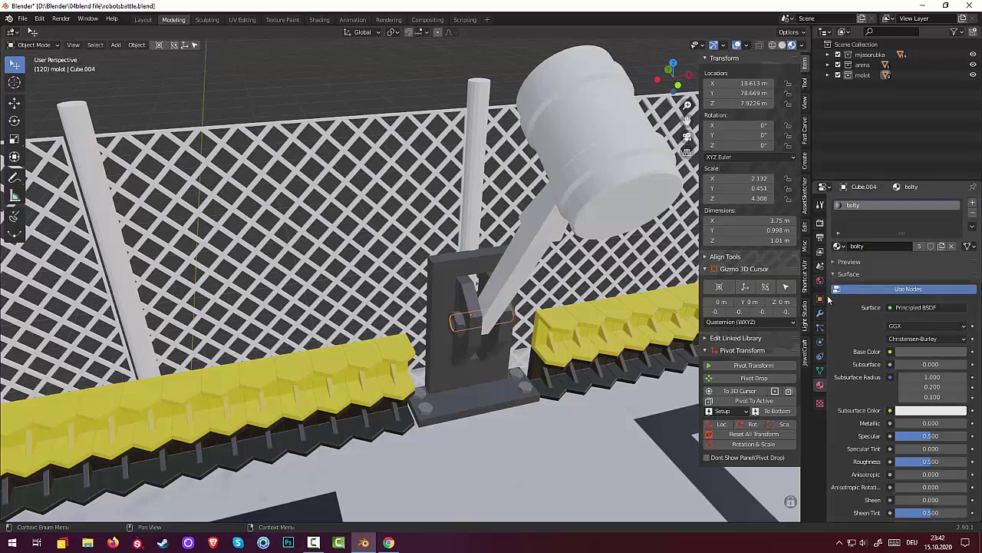
Switch the bracket nut from Material.002 to bolty, then select the hammer handle.
{"action": "left_click", "coordinate": [460, 323]}
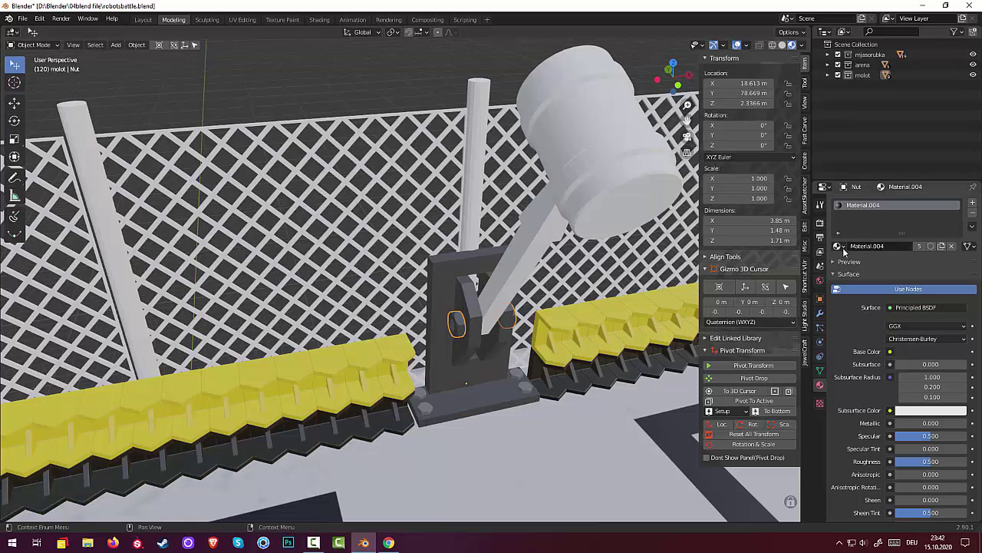
{"action": "left_click", "coordinate": [839, 246]}
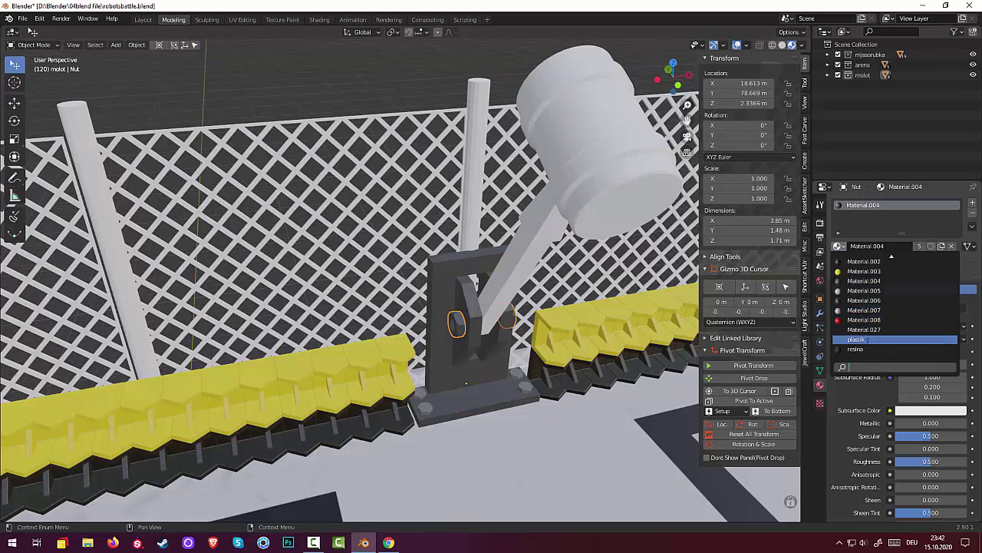
{"action": "left_click", "coordinate": [891, 261]}
{"action": "left_click", "coordinate": [839, 246]}
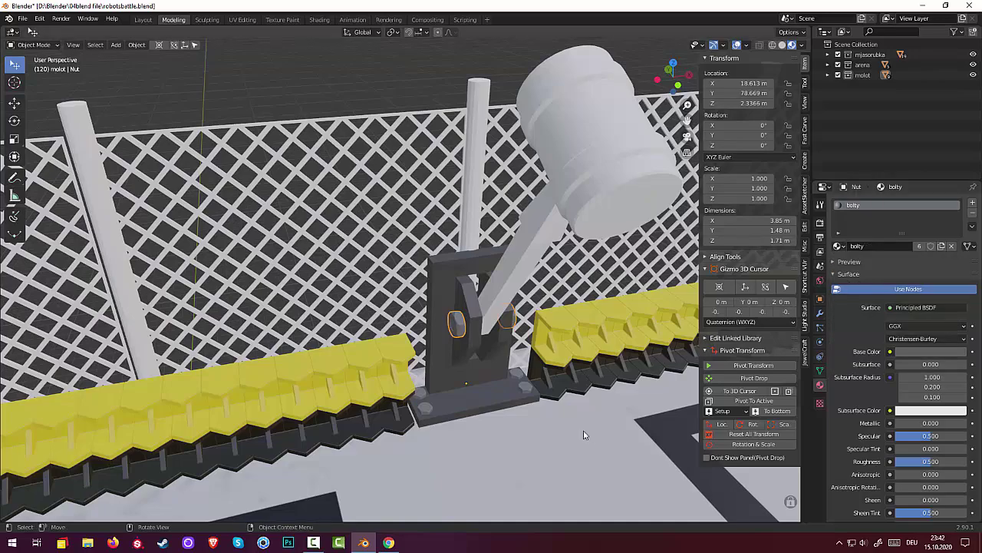
{"action": "left_click", "coordinate": [632, 415]}
{"action": "middle_click_drag", "start_coordinate": [632, 415], "coordinate": [563, 411]}
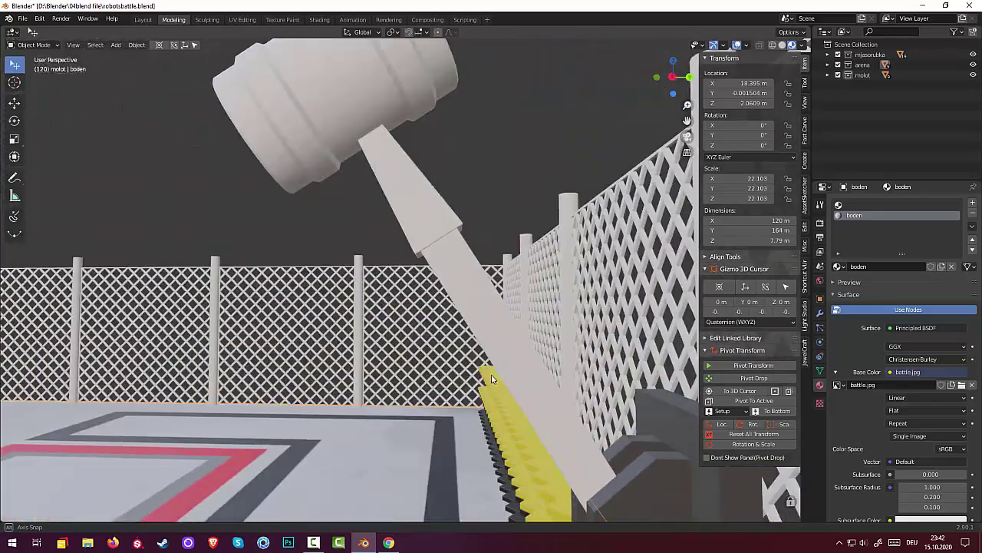
{"action": "mouse_move", "coordinate": [563, 411]}
{"action": "middle_mouse_down"}
{"action": "mouse_move", "coordinate": [518, 388]}
{"action": "mouse_move", "coordinate": [581, 410]}
{"action": "mouse_move", "coordinate": [542, 397]}
{"action": "middle_mouse_up"}
{"action": "left_click", "coordinate": [518, 387]}
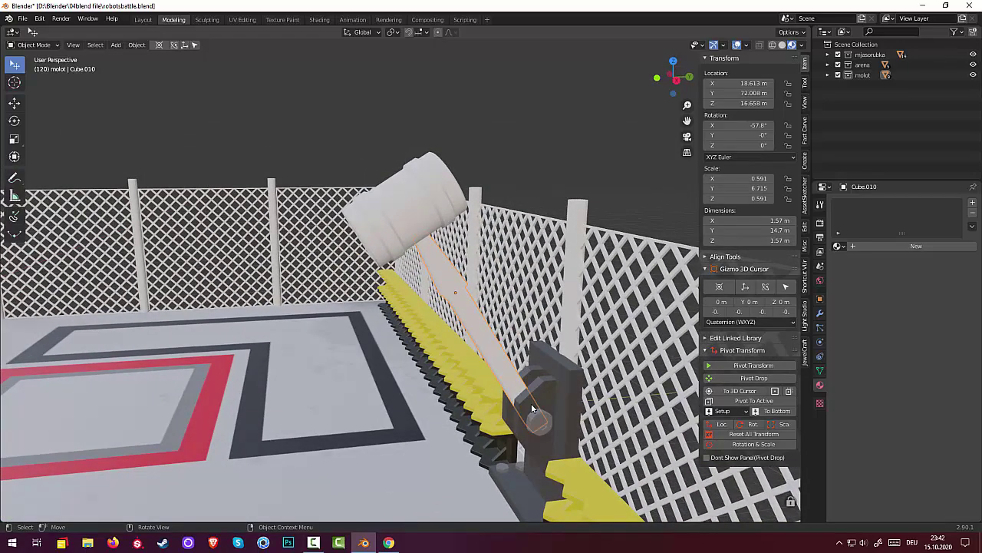
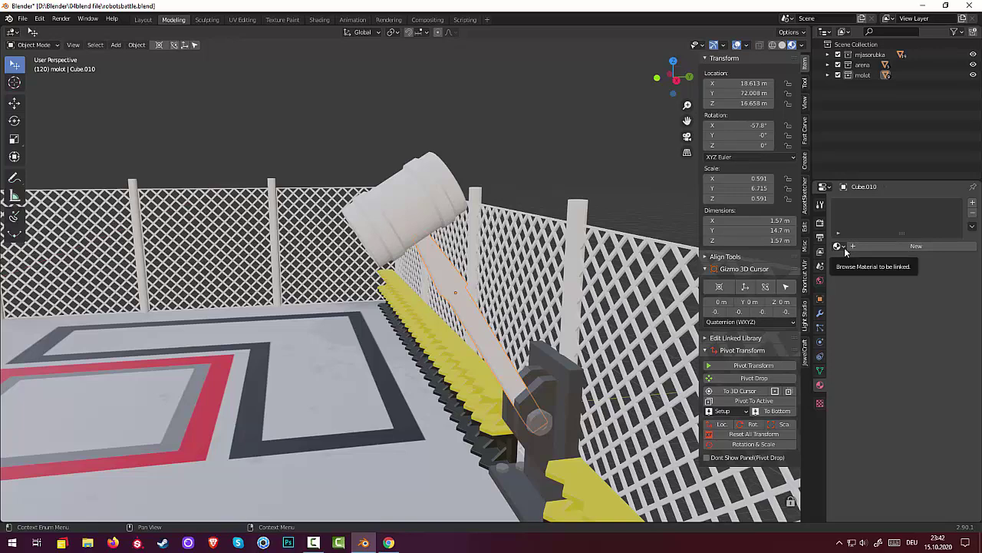
Assign the existing chrom material to the hammer handle and the hammer head.
{"action": "left_click", "coordinate": [842, 247]}
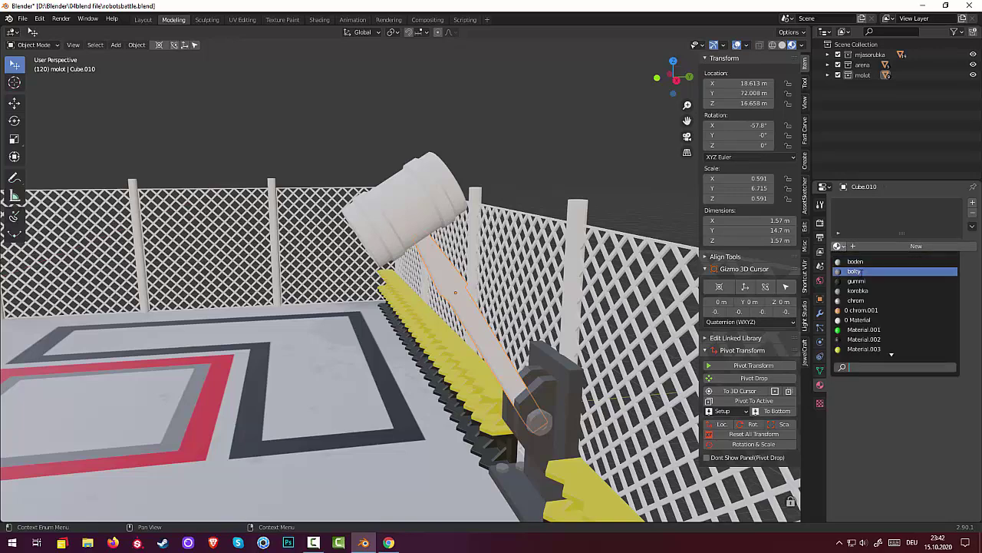
{"action": "left_click", "coordinate": [856, 300]}
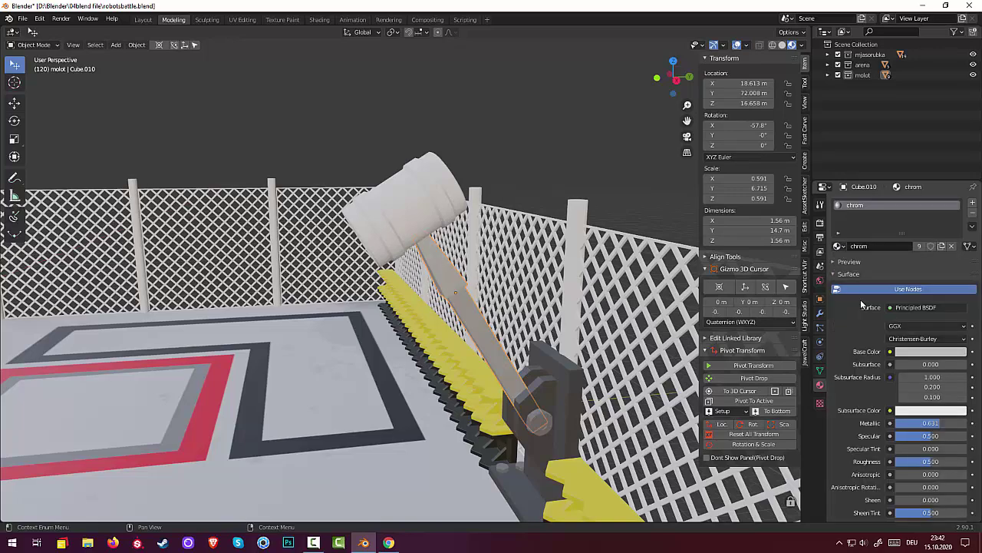
{"action": "left_click", "coordinate": [419, 224]}
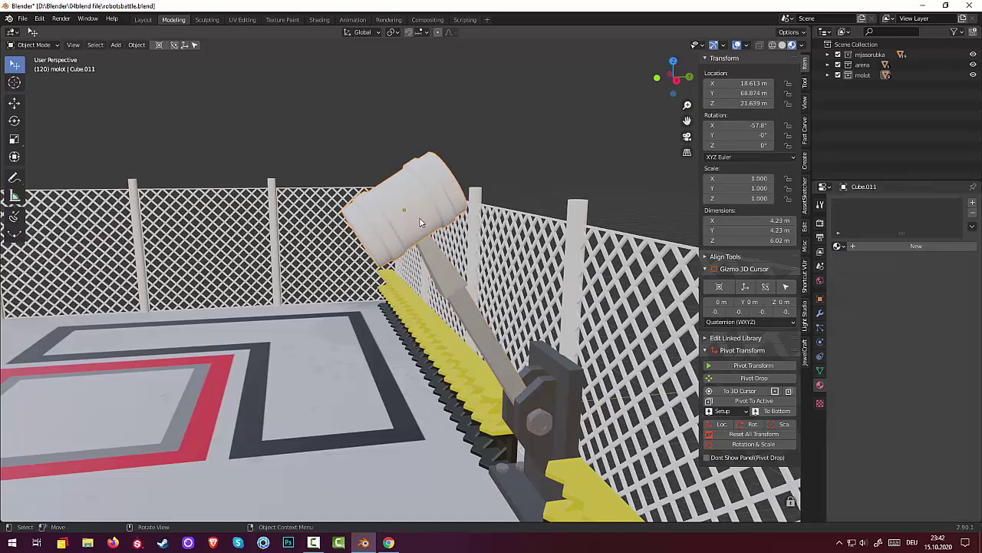
{"action": "left_click", "coordinate": [844, 248]}
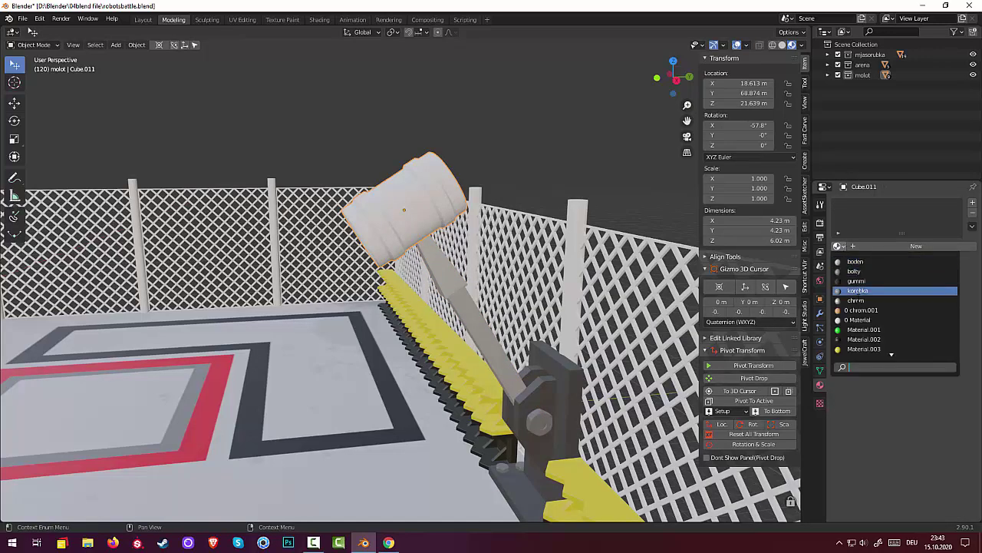
{"action": "left_click", "coordinate": [860, 300]}
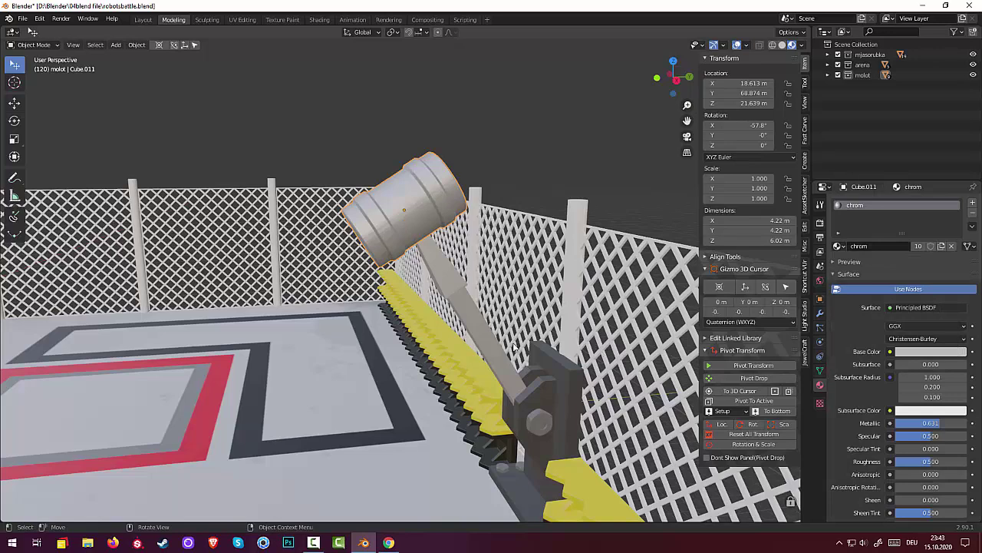
Add a second slot on the head with new Material.009, darkened to value 0.300.
{"action": "left_click", "coordinate": [972, 202]}
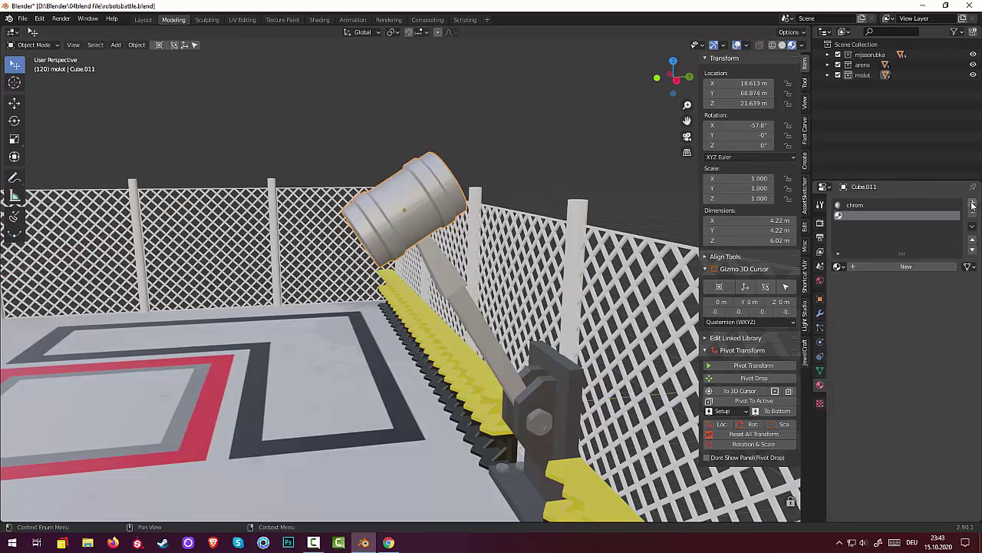
{"action": "left_click", "coordinate": [871, 266]}
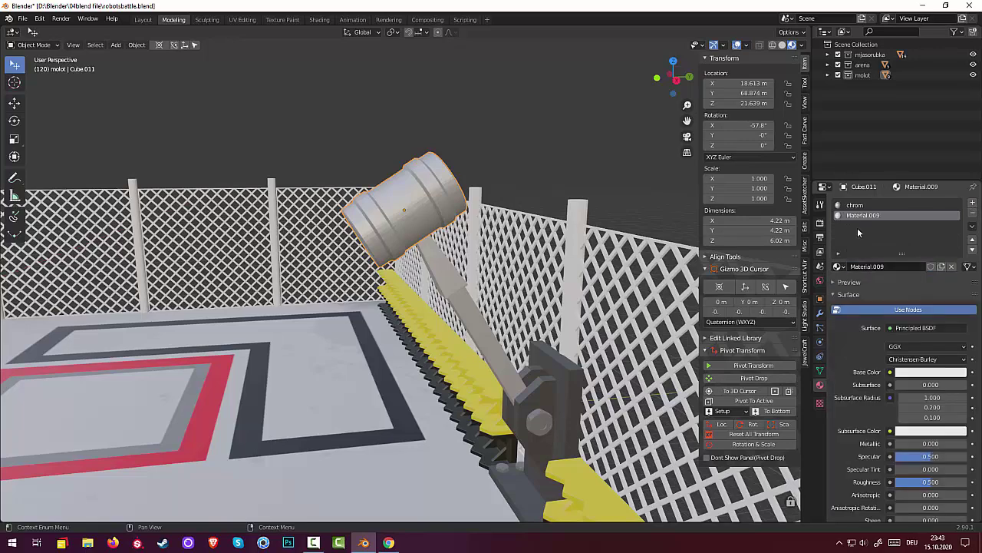
{"action": "left_click", "coordinate": [927, 372]}
{"action": "left_click_drag", "start_coordinate": [960, 251], "coordinate": [958, 254]}
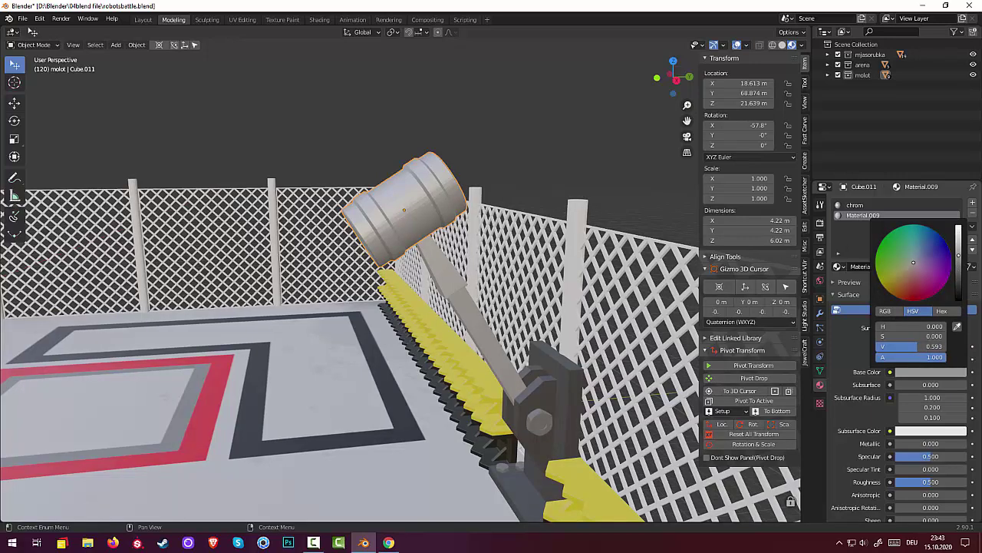
{"action": "left_click_drag", "start_coordinate": [962, 259], "coordinate": [961, 284]}
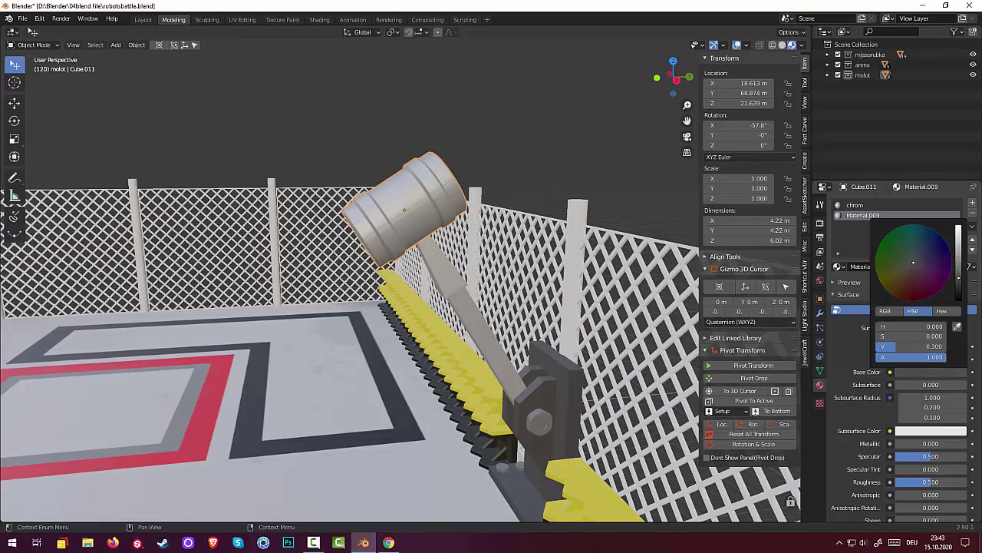
{"action": "left_click", "coordinate": [476, 339]}
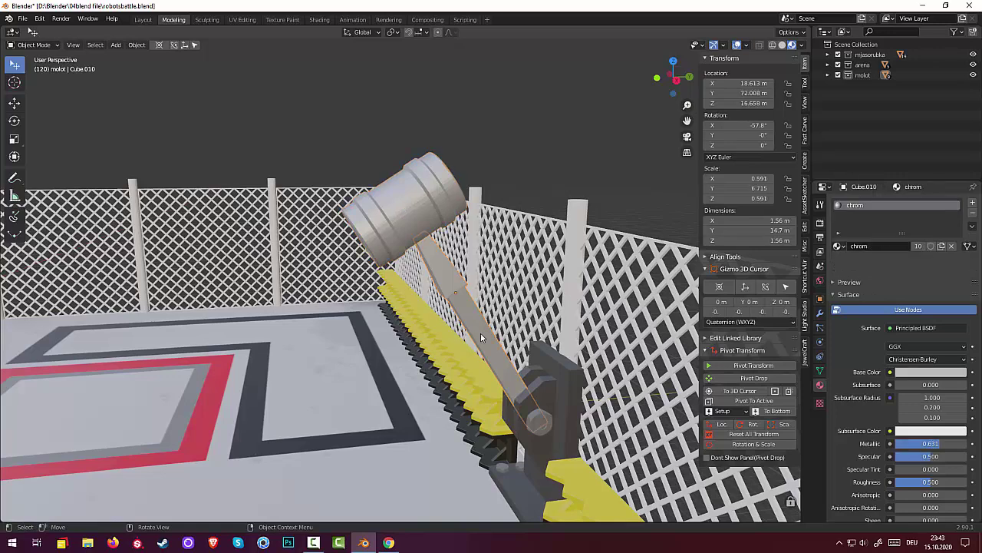
In Edit Mode with face selection, select the faces of the hammer handle.
{"action": "left_click", "coordinate": [33, 47]}
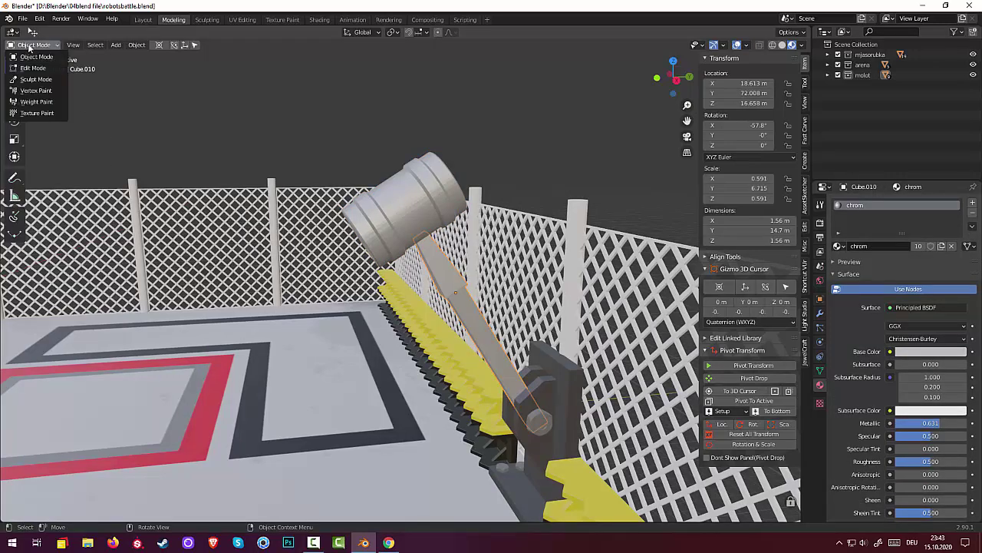
{"action": "left_click", "coordinate": [35, 66]}
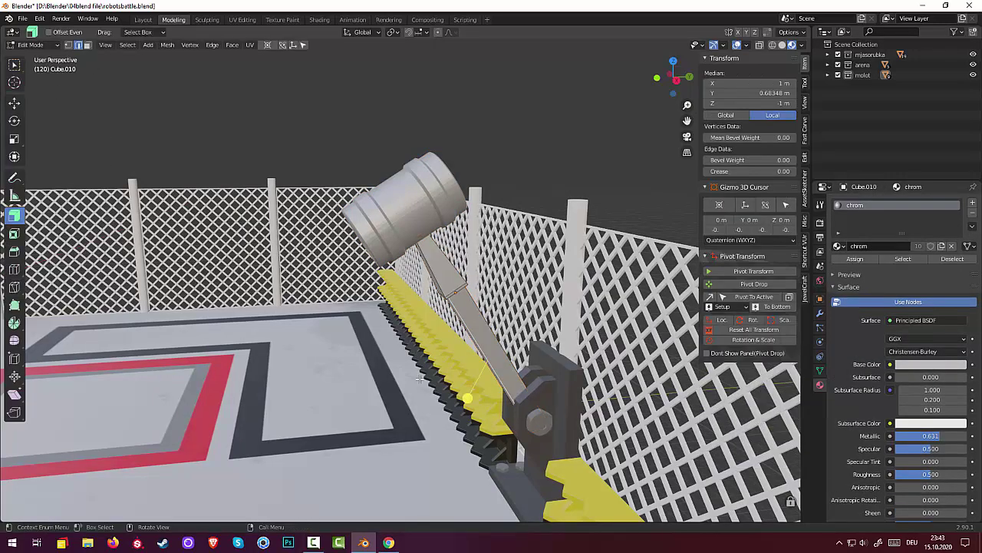
{"action": "left_click", "coordinate": [485, 335]}
{"action": "left_click", "coordinate": [87, 45]}
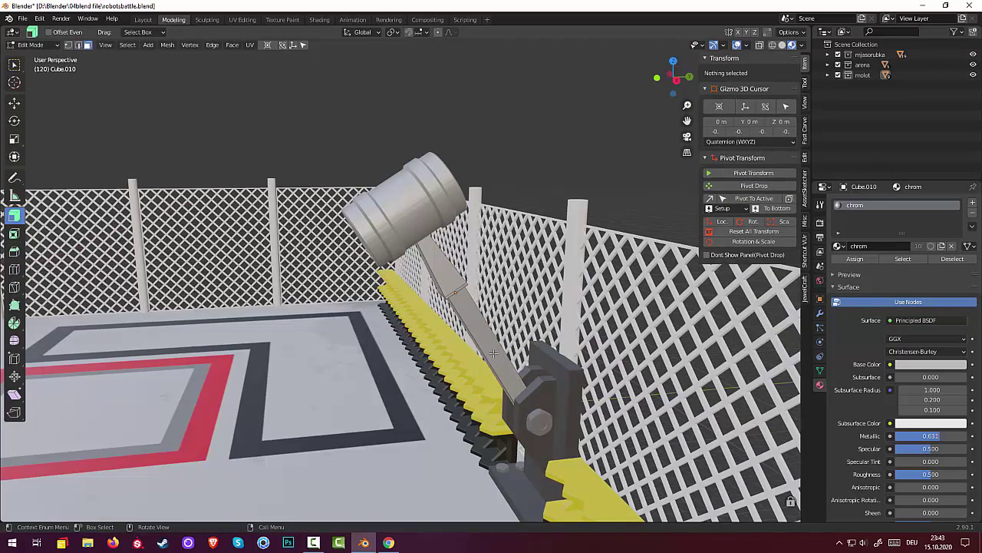
{"action": "left_click", "coordinate": [492, 353]}
{"action": "mouse_move", "coordinate": [522, 357]}
{"action": "middle_mouse_down"}
{"action": "mouse_move", "coordinate": [530, 345]}
{"action": "mouse_move", "coordinate": [400, 328]}
{"action": "mouse_move", "coordinate": [403, 368]}
{"action": "middle_mouse_up"}
{"action": "left_click", "coordinate": [517, 347]}
{"action": "left_click", "coordinate": [386, 316]}
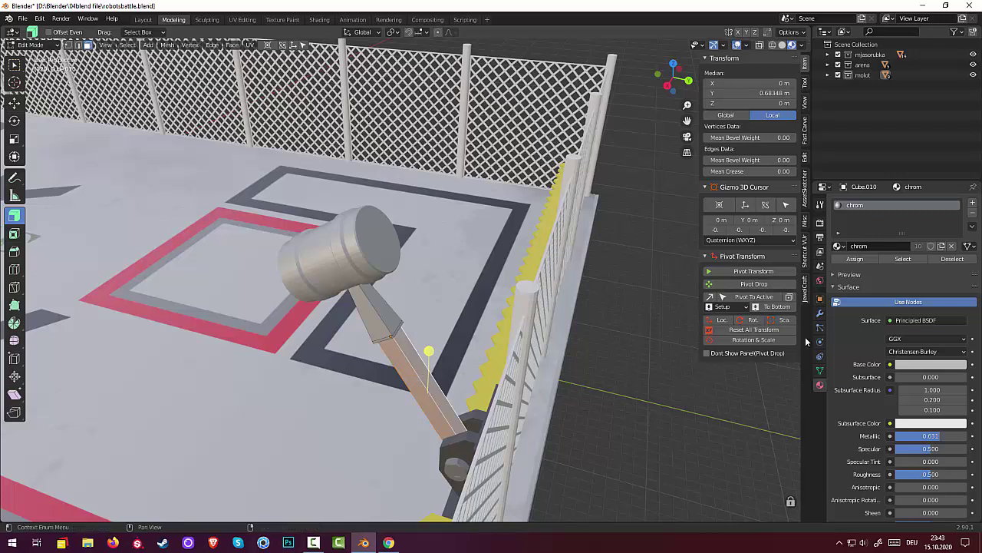
Add a new material slot named drevo and lower its base color to light gray.
{"action": "left_click", "coordinate": [973, 204]}
{"action": "left_click", "coordinate": [890, 266]}
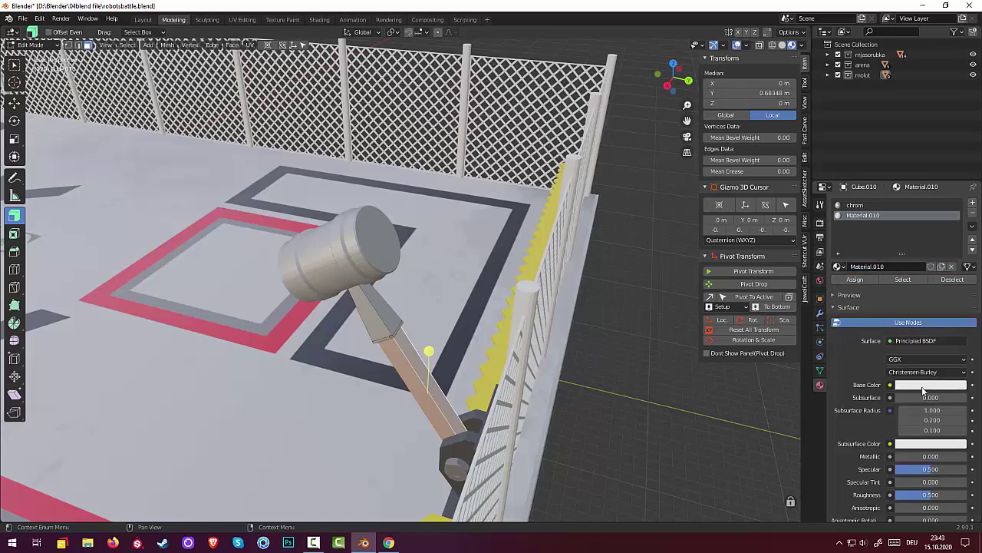
{"action": "double_click", "coordinate": [871, 267]}
{"action": "type", "text": "drevo"}
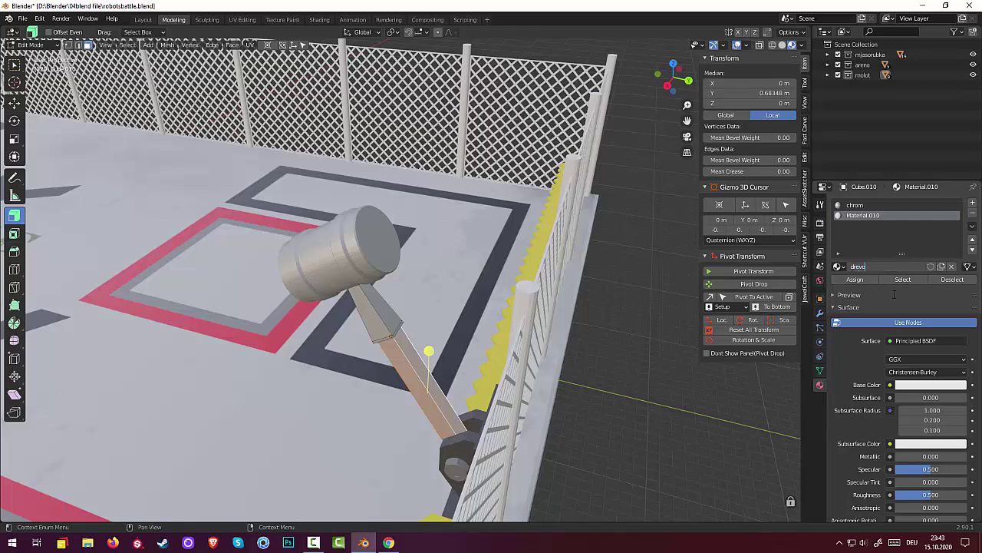
{"action": "key", "text": "Return"}
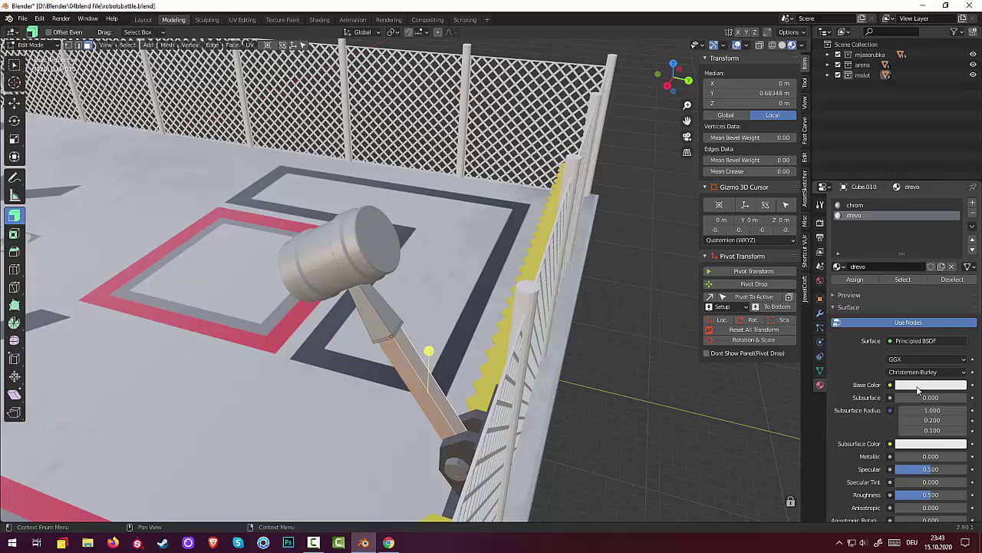
{"action": "left_click", "coordinate": [920, 387]}
{"action": "left_click", "coordinate": [921, 389]}
{"action": "left_click", "coordinate": [924, 387]}
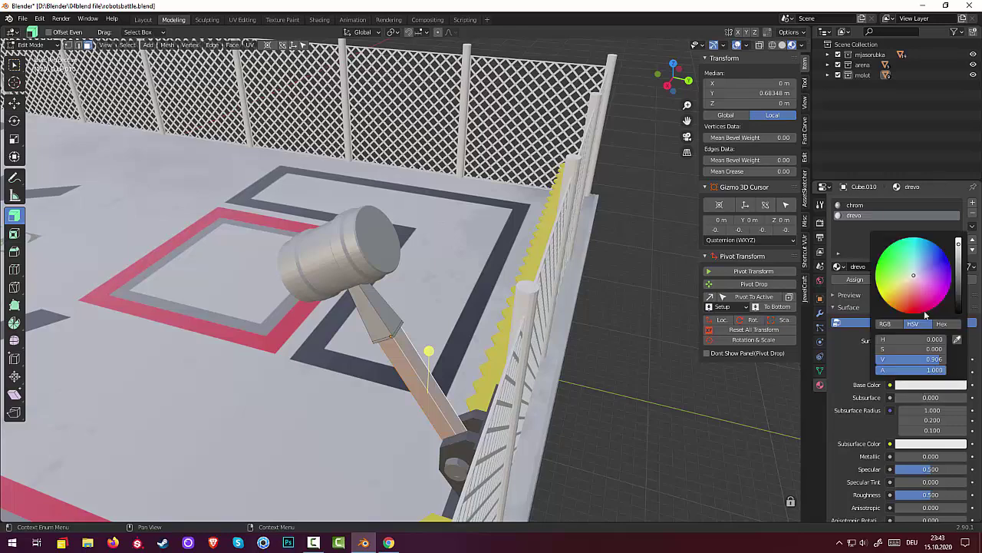
{"action": "left_click_drag", "start_coordinate": [958, 251], "coordinate": [958, 271]}
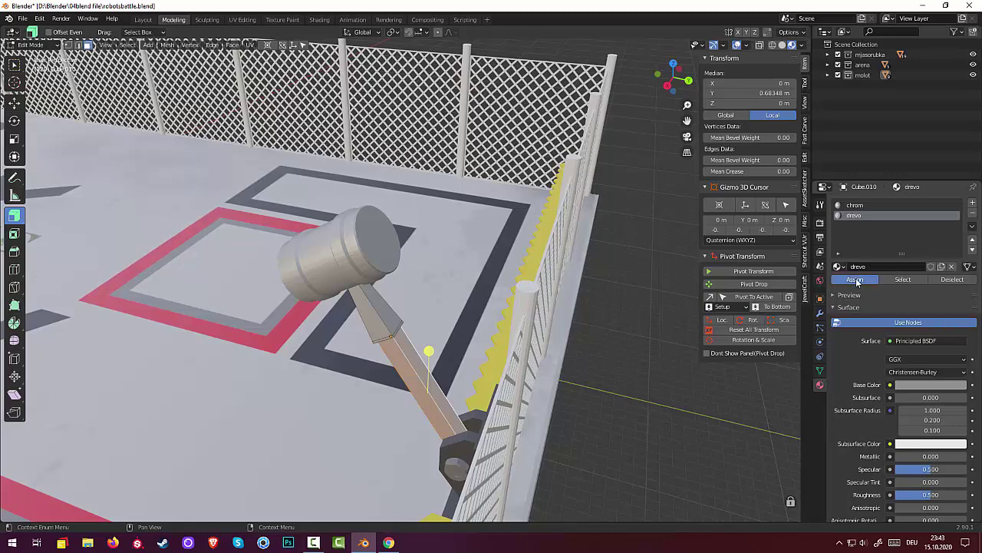
Assign drevo to the handle faces, then reselect the handle face from several angles.
{"action": "left_click", "coordinate": [856, 281]}
{"action": "left_click", "coordinate": [613, 405]}
{"action": "left_click", "coordinate": [426, 409]}
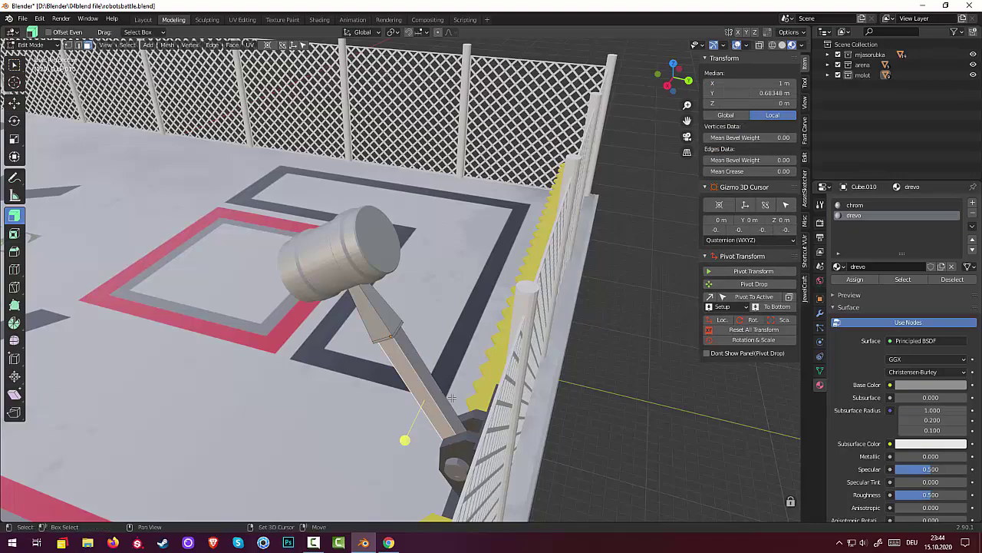
{"action": "middle_click_drag", "start_coordinate": [452, 398], "coordinate": [544, 357]}
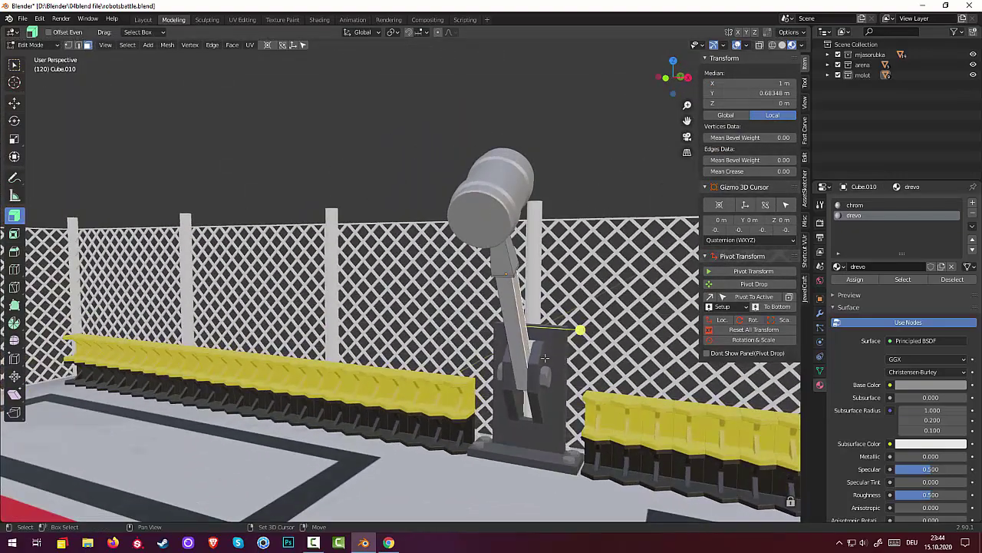
{"action": "left_click", "coordinate": [515, 338]}
{"action": "middle_click_drag", "start_coordinate": [515, 338], "coordinate": [386, 378]}
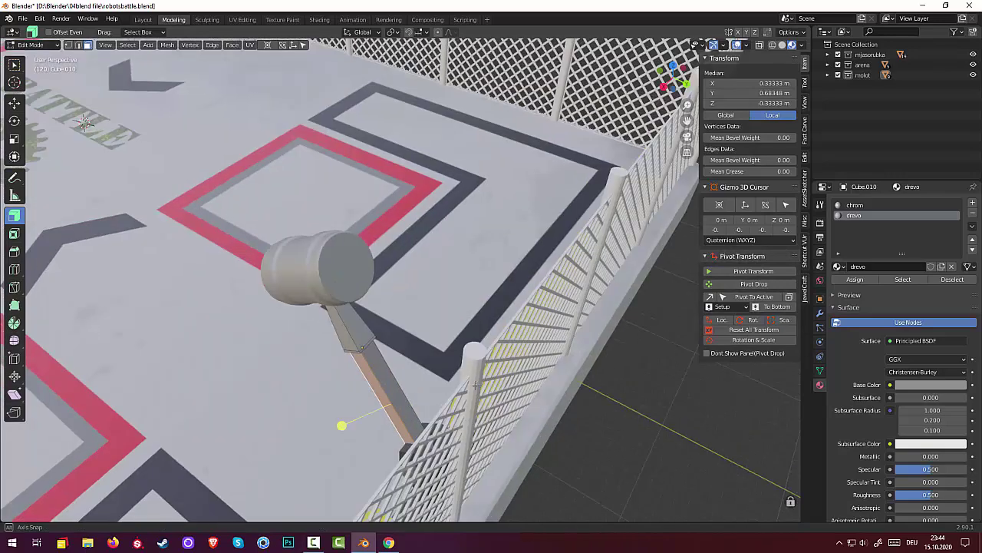
{"action": "left_click", "coordinate": [423, 381]}
{"action": "left_click", "coordinate": [382, 394]}
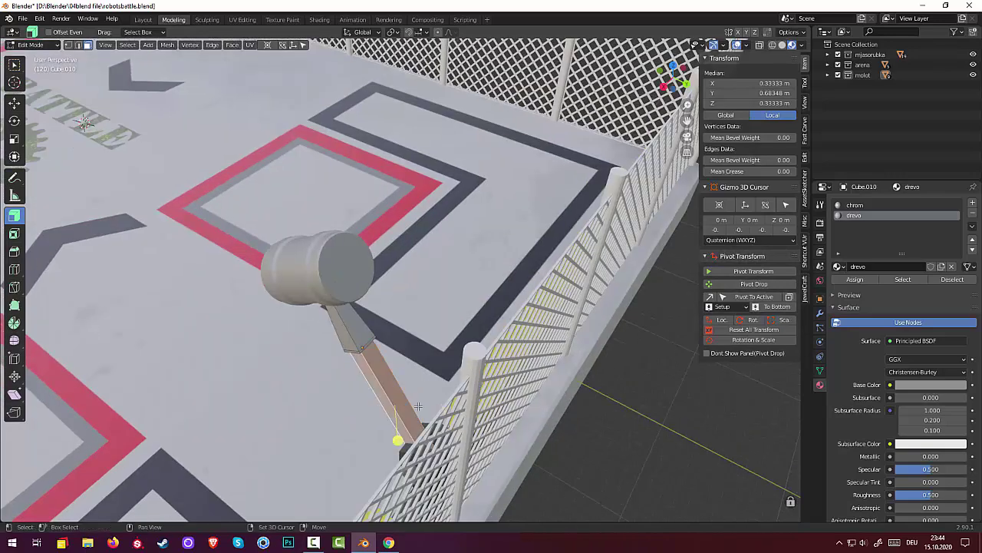
{"action": "mouse_move", "coordinate": [383, 394]}
{"action": "middle_mouse_down"}
{"action": "mouse_move", "coordinate": [475, 392]}
{"action": "mouse_move", "coordinate": [490, 337]}
{"action": "middle_mouse_up"}
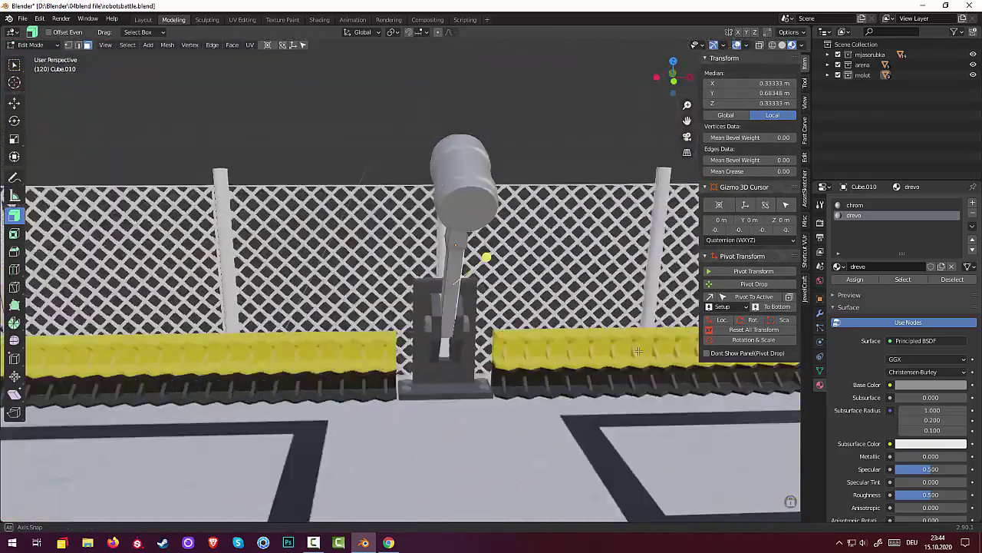
{"action": "left_click", "coordinate": [459, 276]}
{"action": "middle_click_drag", "start_coordinate": [459, 276], "coordinate": [354, 279]}
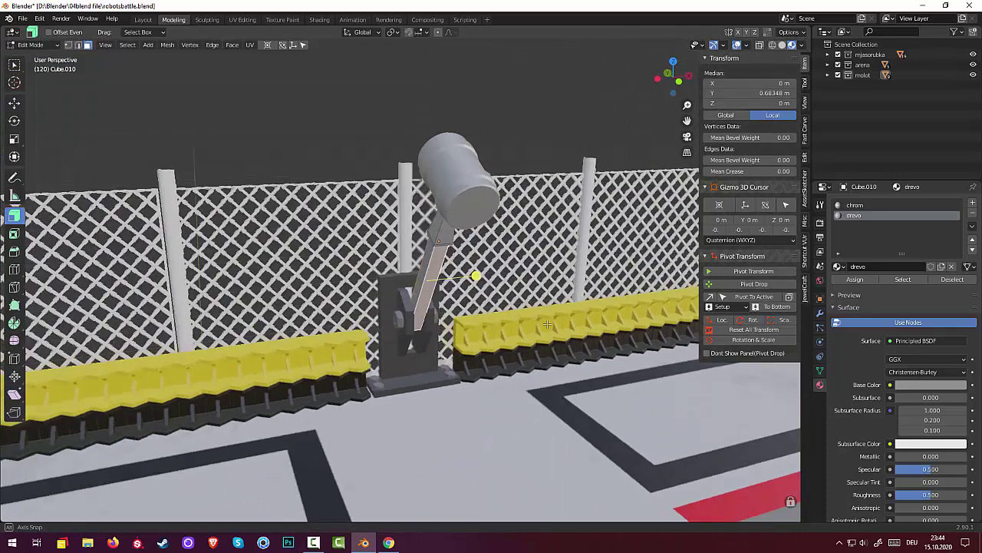
{"action": "left_click", "coordinate": [400, 262]}
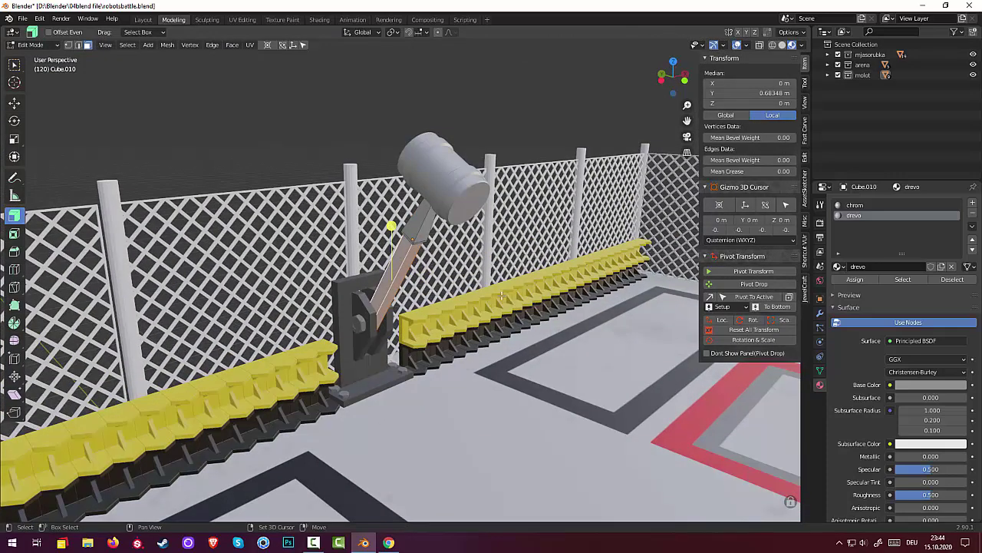
Darken the drevo base color to dark gray, value 0.213.
{"action": "left_click", "coordinate": [932, 386]}
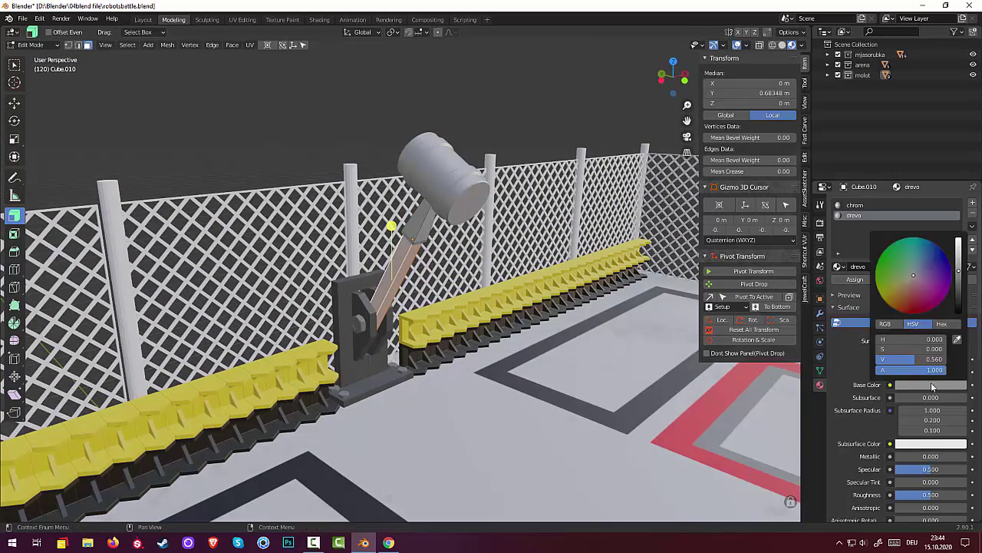
{"action": "left_click_drag", "start_coordinate": [921, 358], "coordinate": [891, 359]}
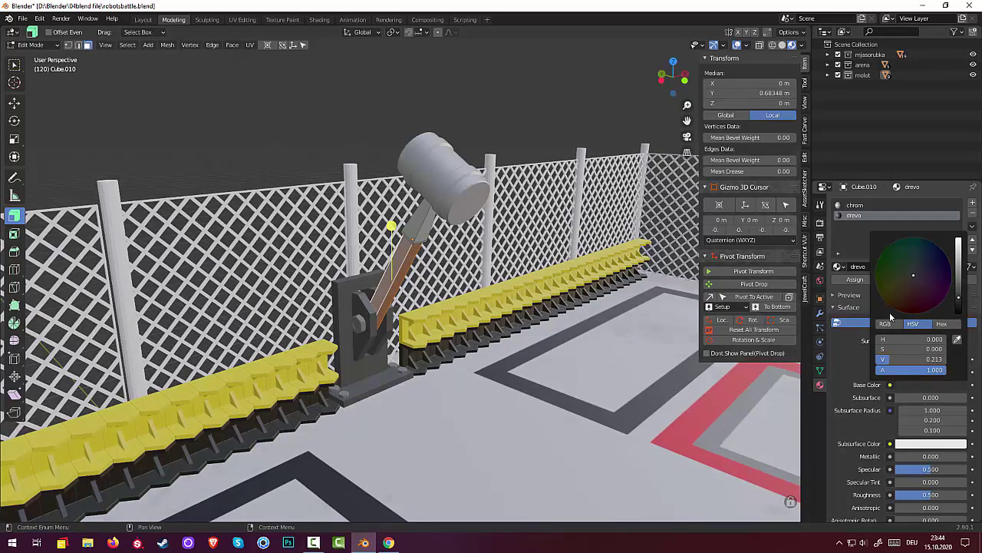
{"action": "left_click", "coordinate": [426, 460]}
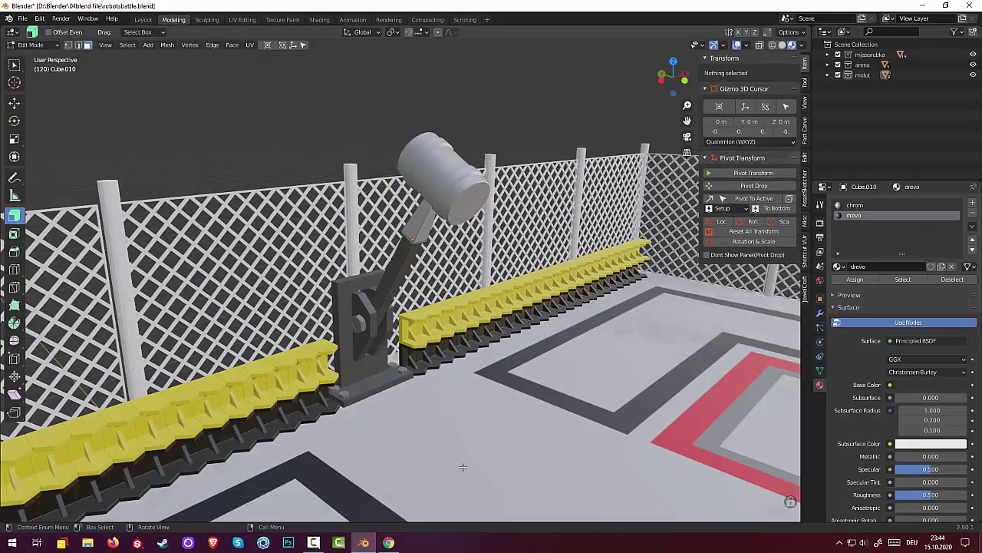
Orbit out to show the whole arena and save robotsbattle.blend with Ctrl+S.
{"action": "mouse_move", "coordinate": [463, 462]}
{"action": "middle_mouse_down"}
{"action": "mouse_move", "coordinate": [361, 412]}
{"action": "mouse_move", "coordinate": [412, 405]}
{"action": "mouse_move", "coordinate": [501, 430]}
{"action": "mouse_move", "coordinate": [481, 428]}
{"action": "mouse_move", "coordinate": [418, 488]}
{"action": "middle_mouse_up"}
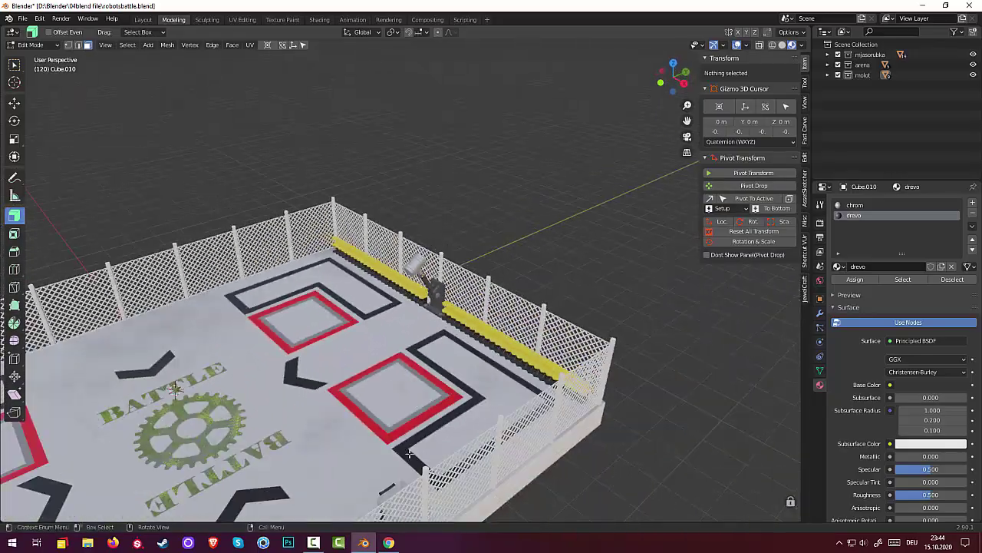
{"action": "key", "text": "ctrl+s"}
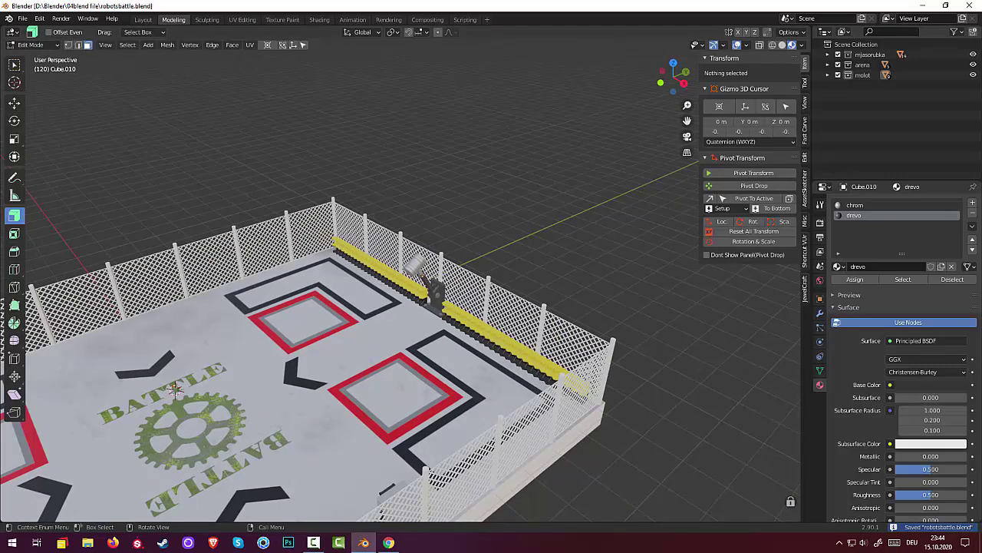
{"action": "left_click", "coordinate": [313, 543]}
{"action": "left_click", "coordinate": [313, 543]}
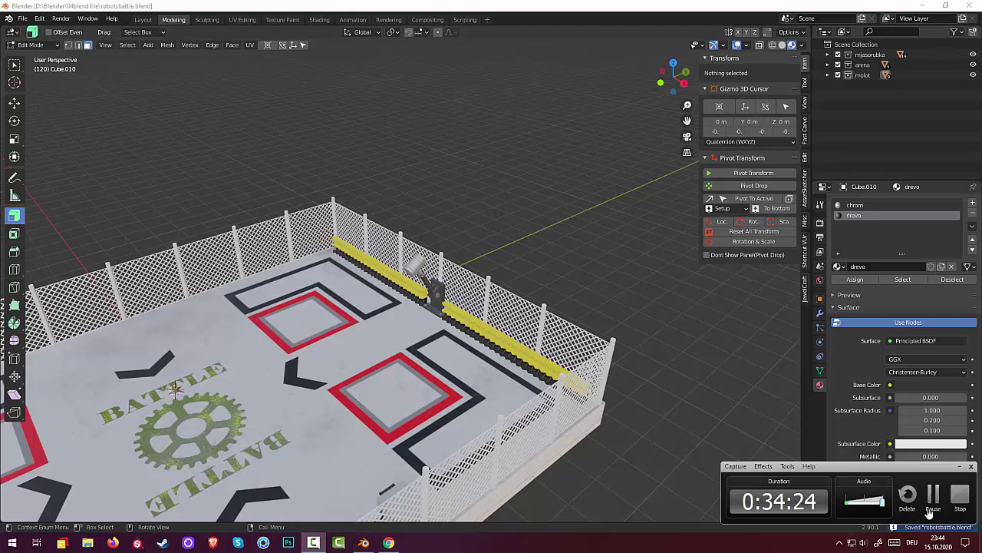